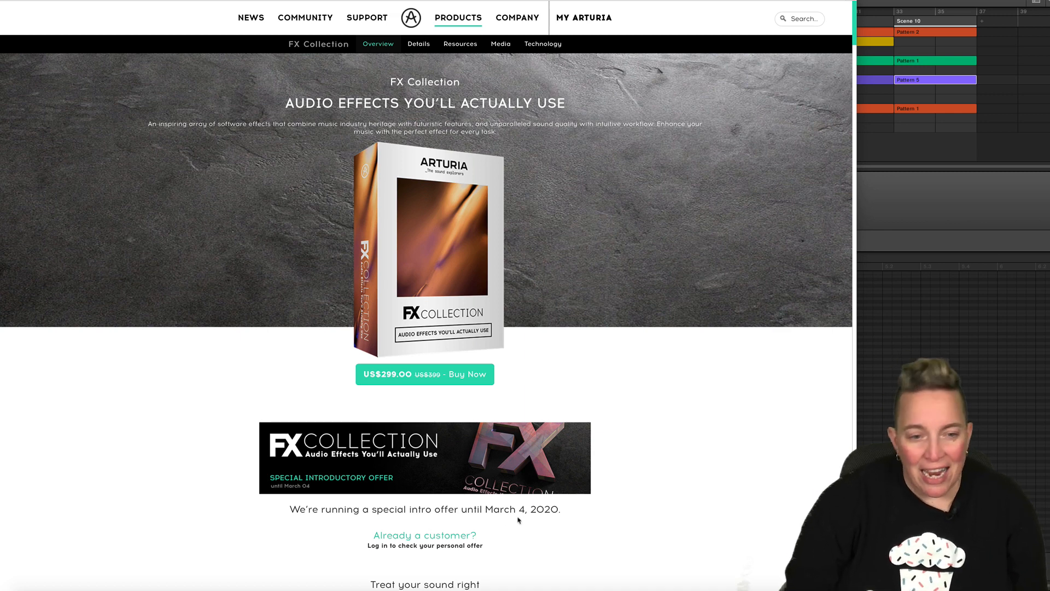
# - Look through the introductory part of Arturia's FX Collection page, including the intro offer, video and design highlights
pyautogui.scroll(-5, 543, 500)
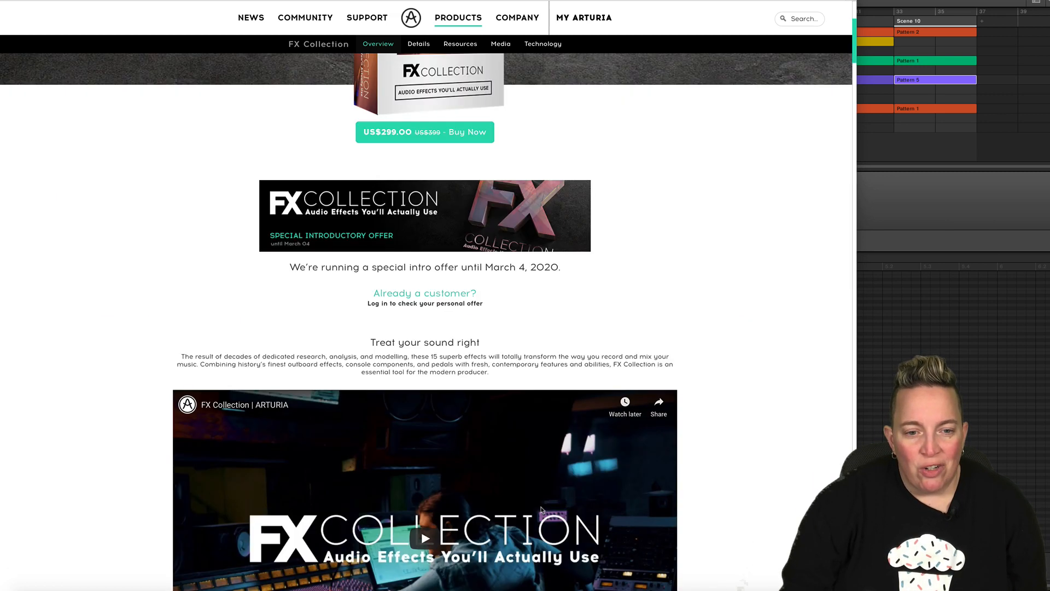
pyautogui.scroll(-3, 550, 503)
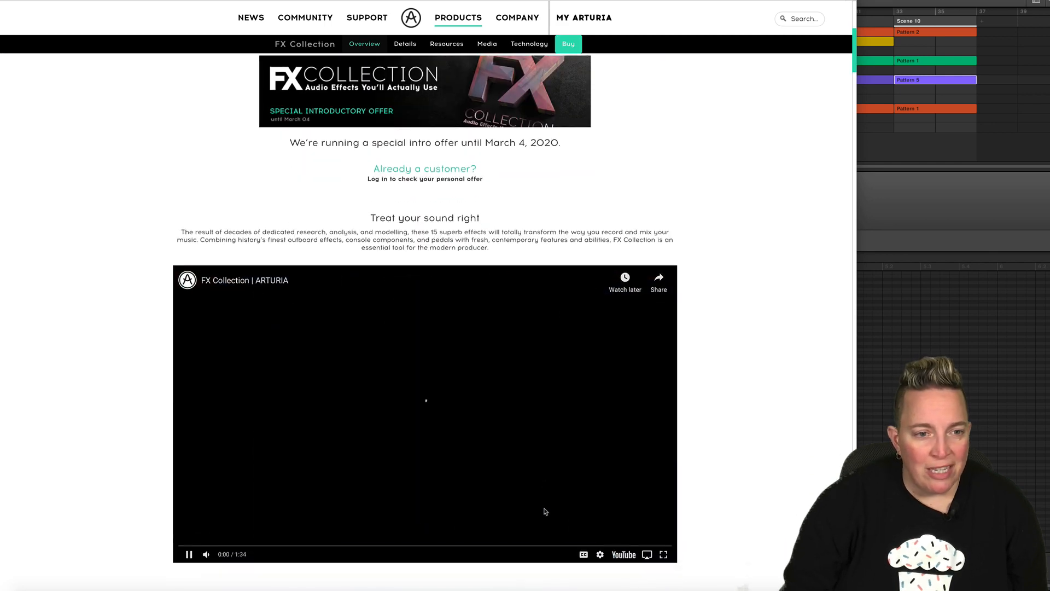
pyautogui.scroll(-5, 545, 507)
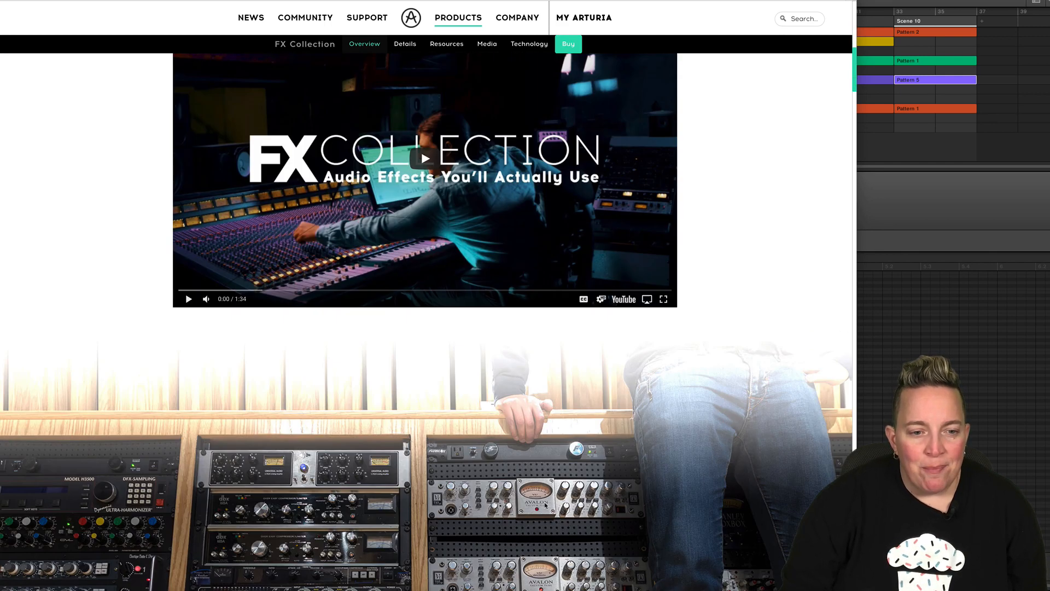
pyautogui.scroll(-3, 543, 504)
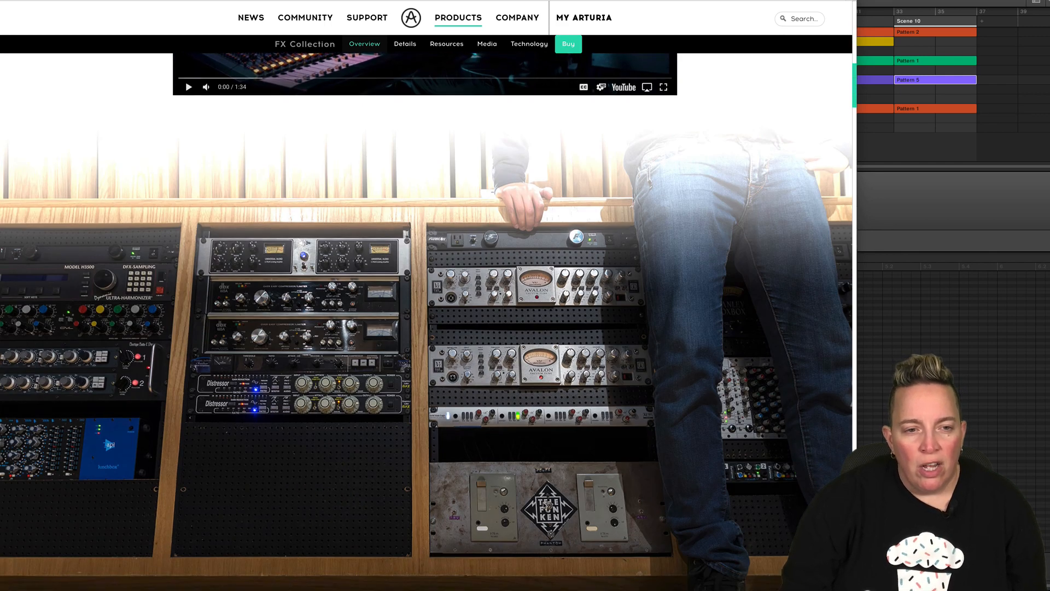
pyautogui.scroll(-1, 544, 504)
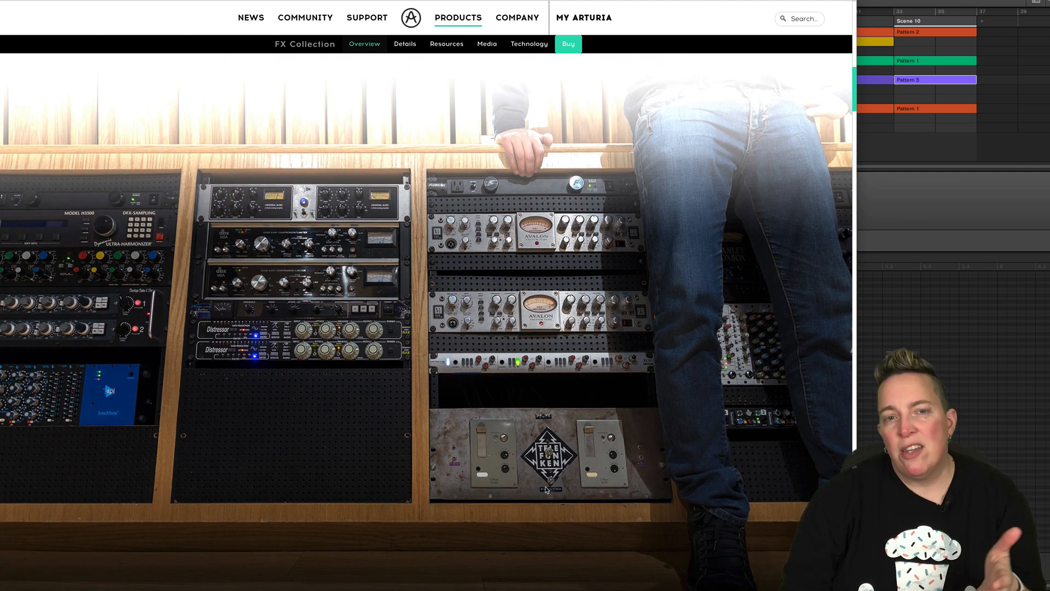
pyautogui.scroll(-5, 551, 485)
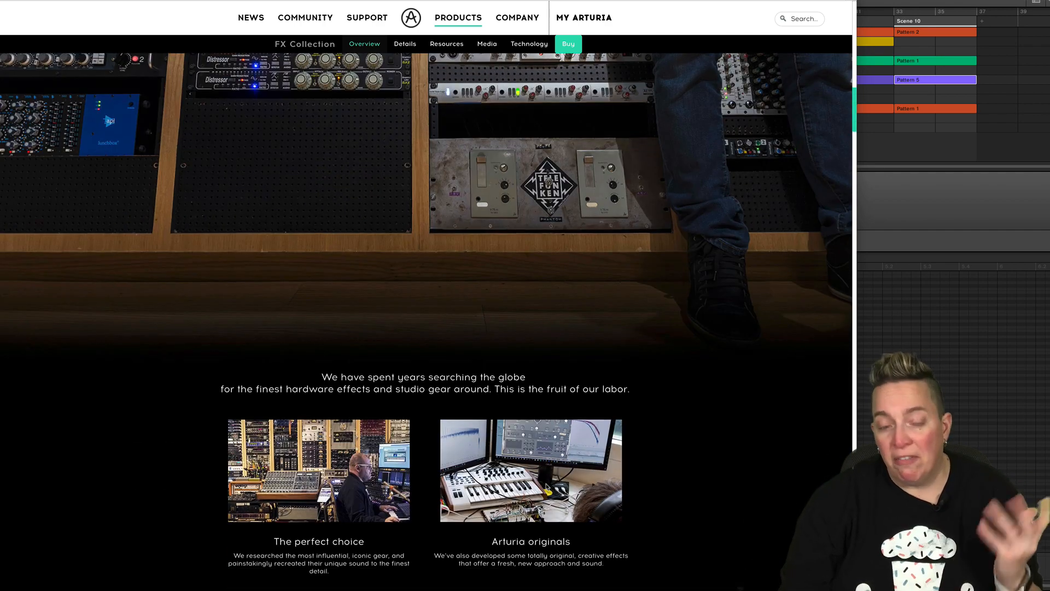
pyautogui.scroll(-1, 550, 486)
pyautogui.scroll(-6, 548, 483)
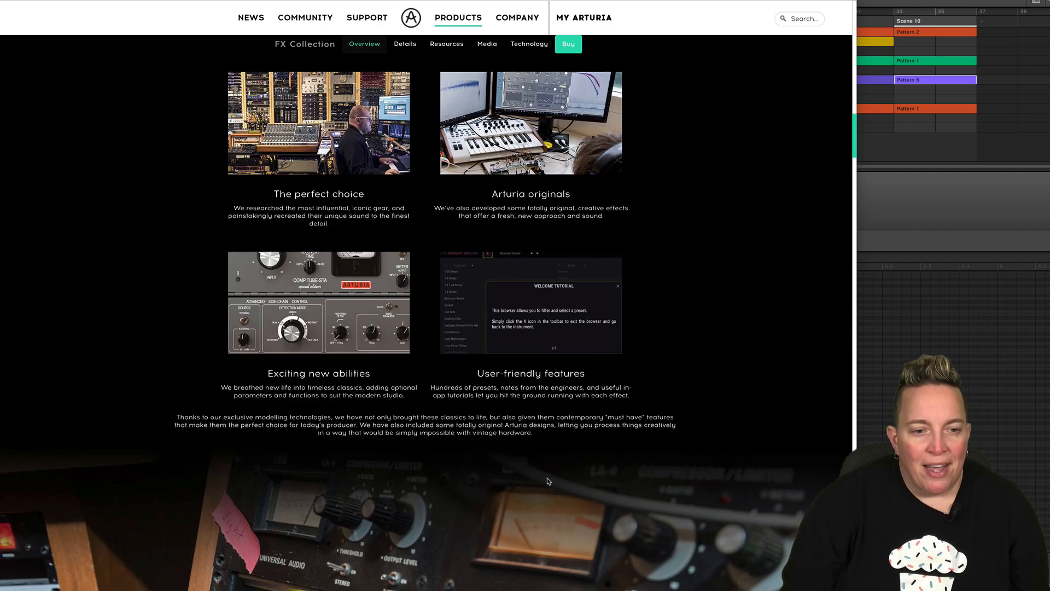
pyautogui.scroll(-10, 549, 485)
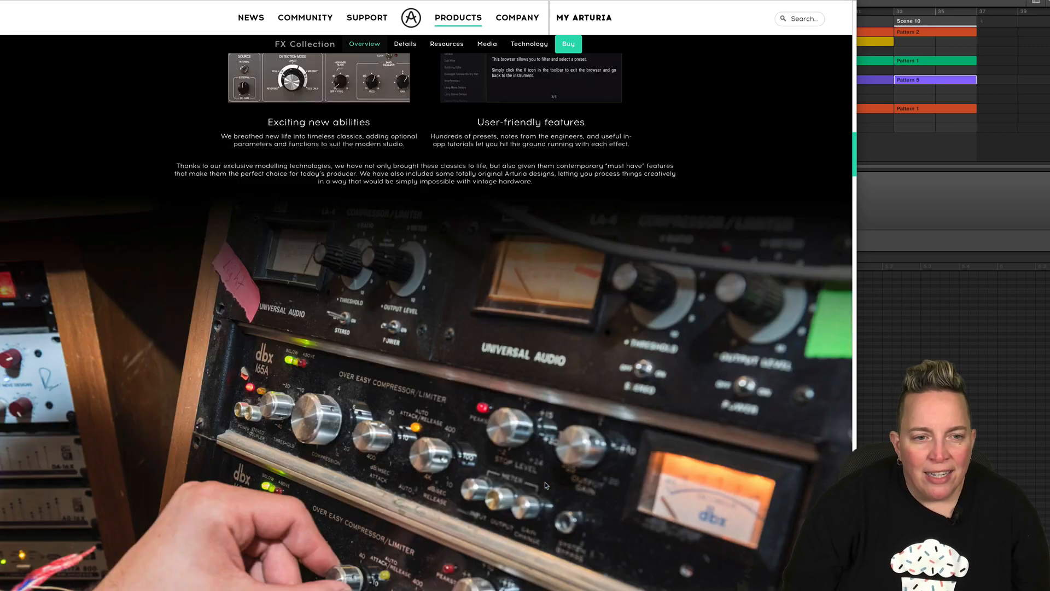
# - Review the compressor and delay plug-ins listed on the FX Collection page
pyautogui.scroll(-5, 548, 484)
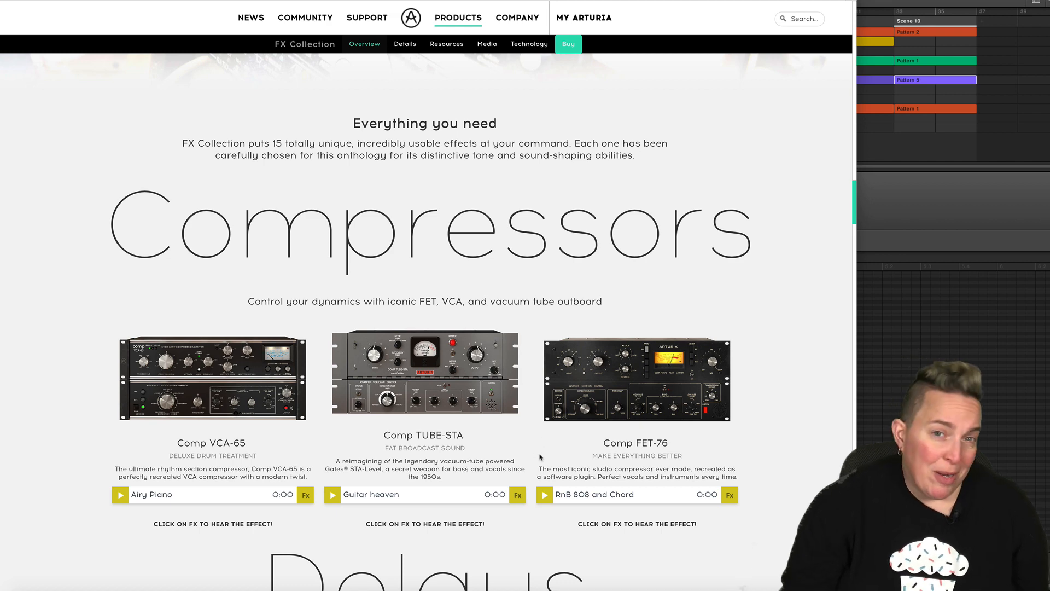
pyautogui.scroll(-1, 543, 459)
pyautogui.scroll(-4, 549, 453)
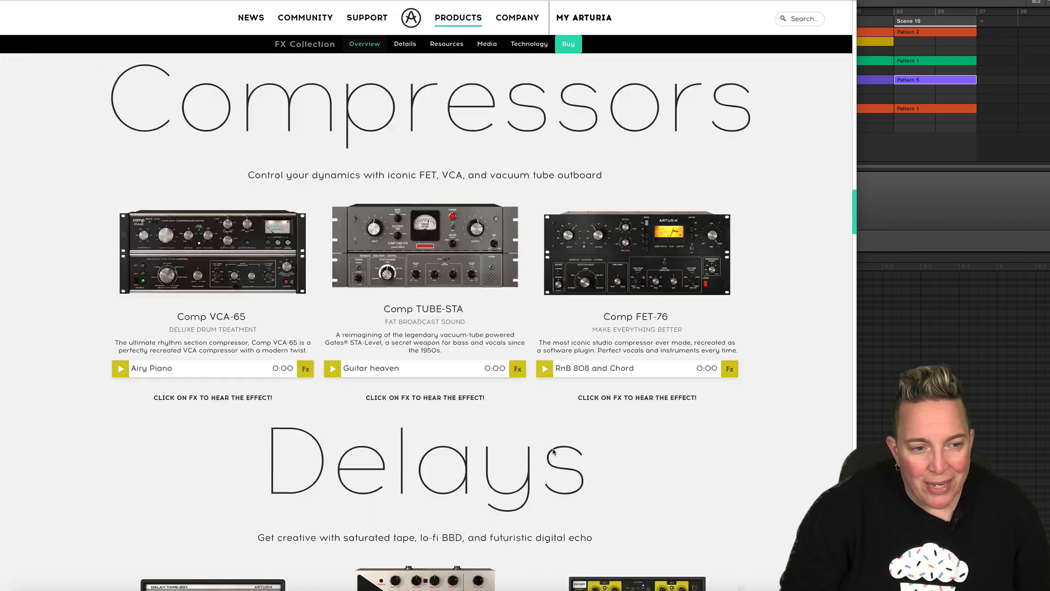
pyautogui.scroll(2, 353, 241)
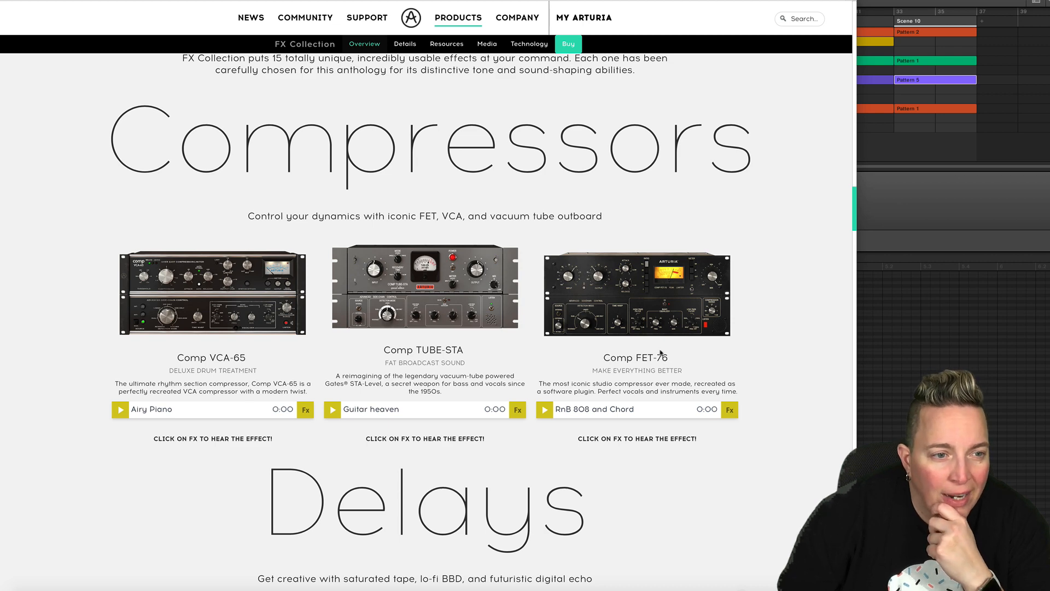
pyautogui.scroll(-1, 662, 342)
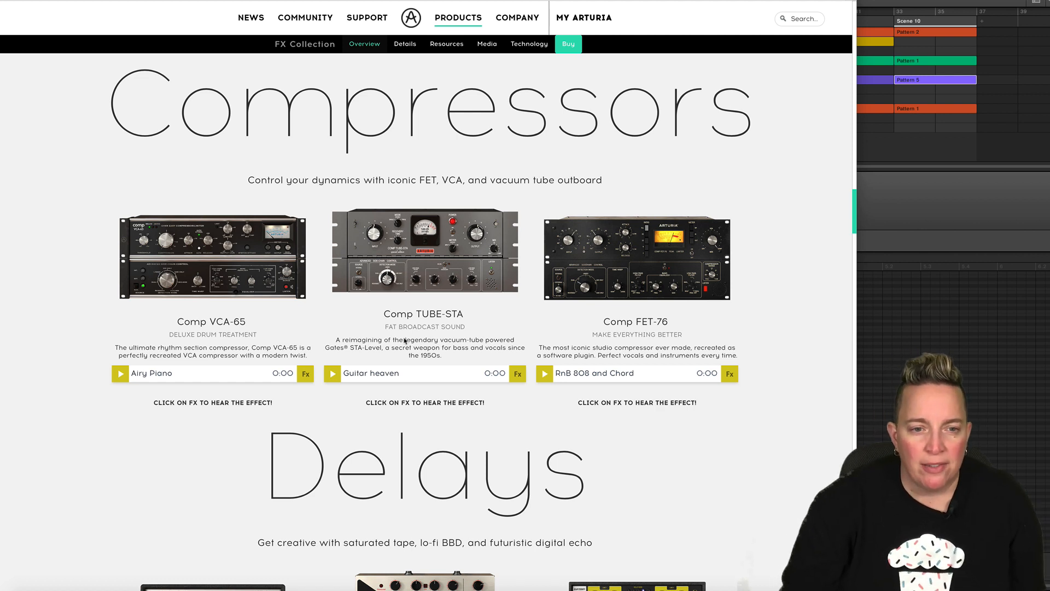
pyautogui.scroll(-1, 487, 371)
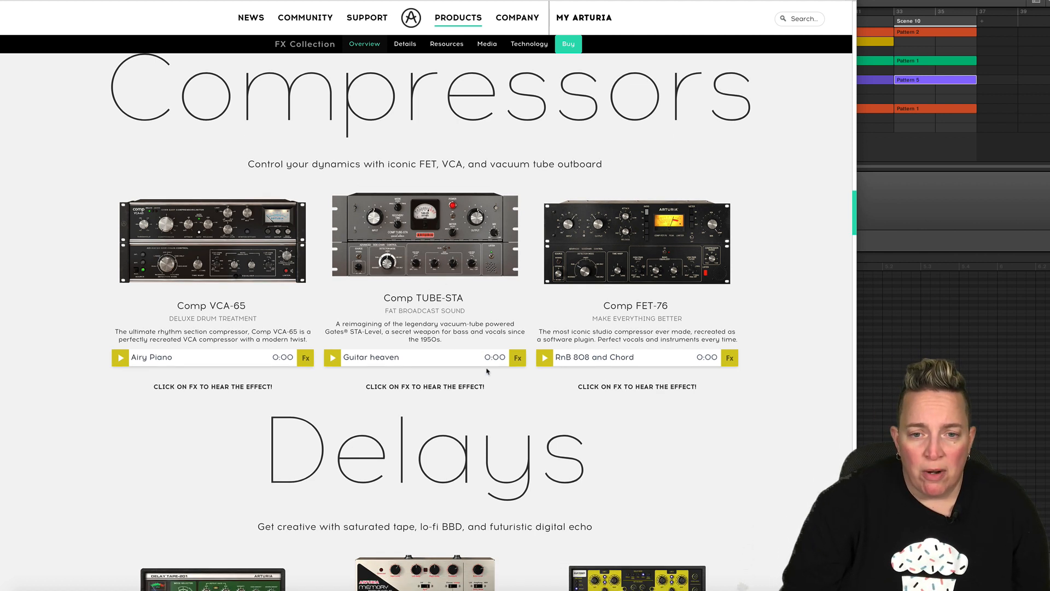
pyautogui.scroll(-3, 500, 366)
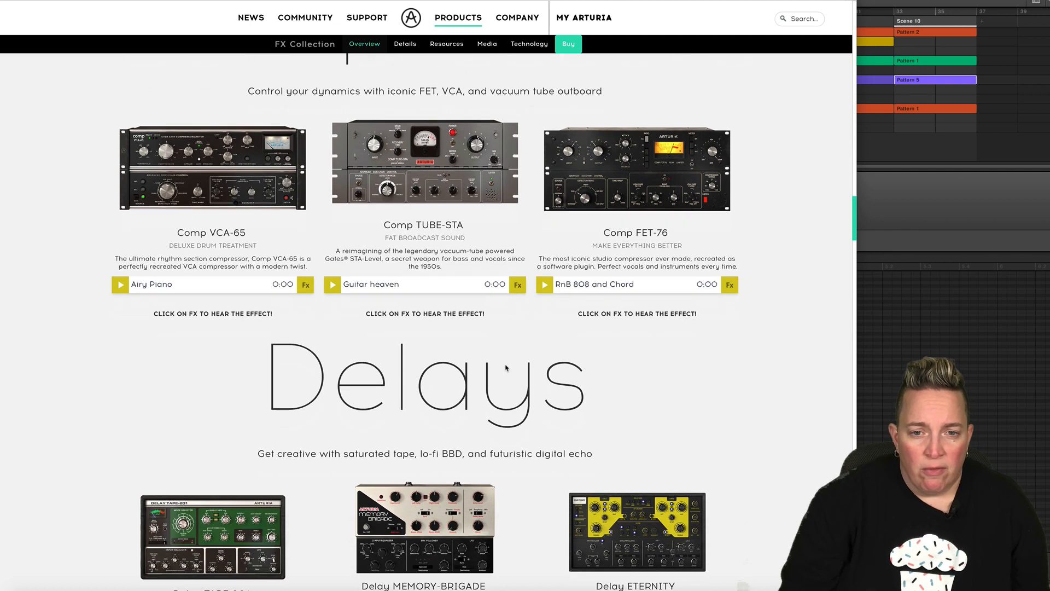
pyautogui.scroll(-6, 506, 367)
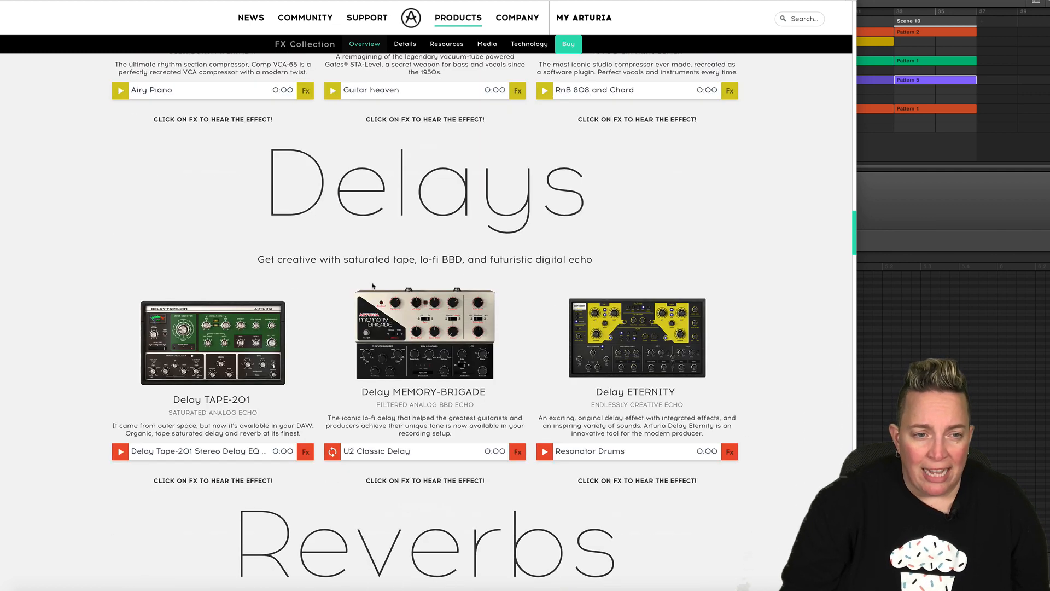
pyautogui.scroll(-1, 240, 222)
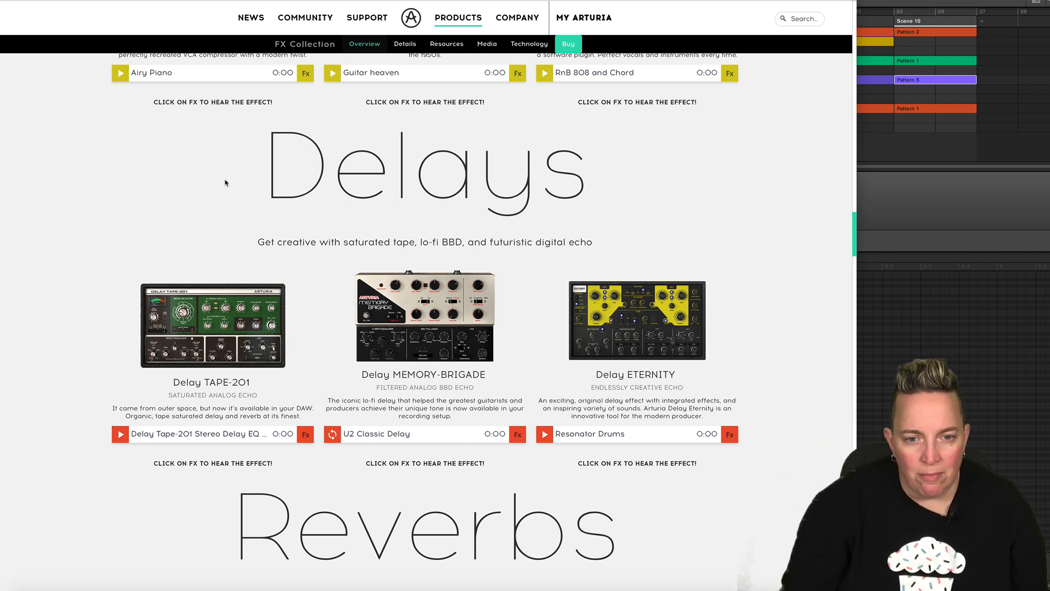
pyautogui.scroll(-1, 228, 328)
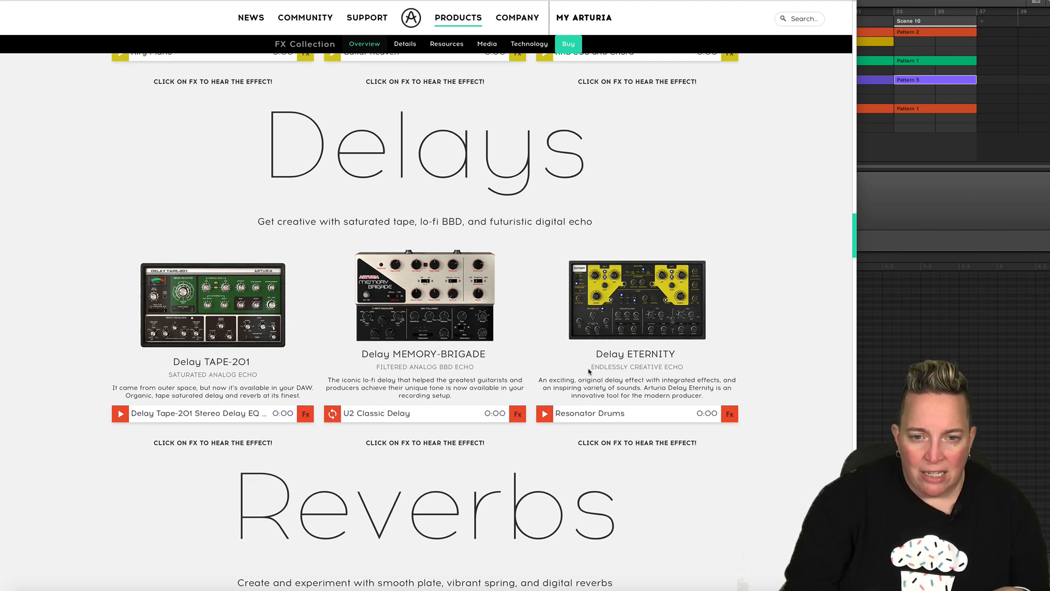
# - Review the reverb, preamp and filter plug-ins listed on the FX Collection page
pyautogui.scroll(-4, 589, 374)
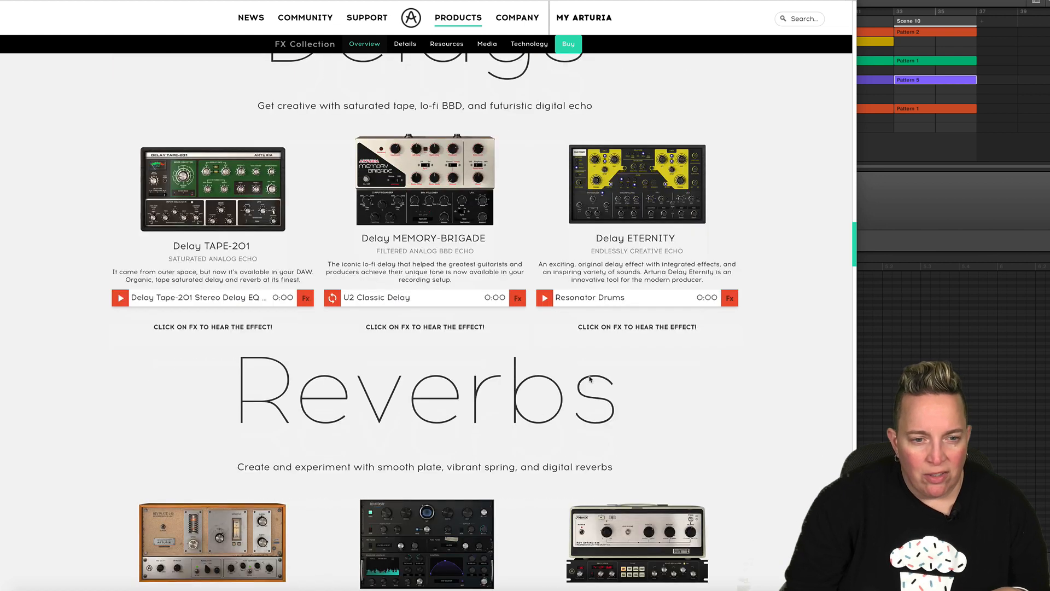
pyautogui.scroll(-7, 590, 379)
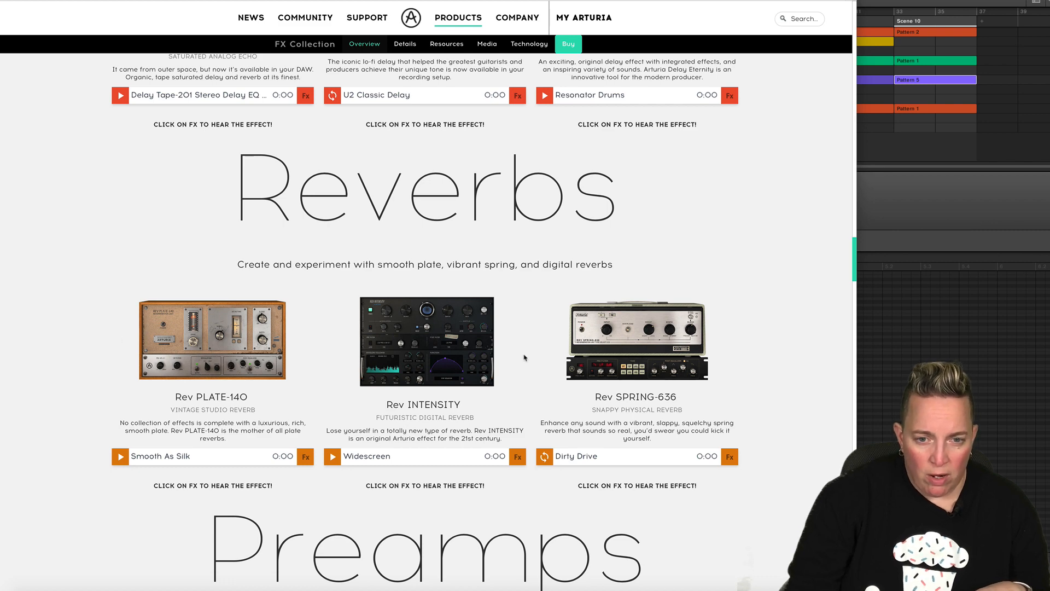
pyautogui.scroll(-1, 533, 350)
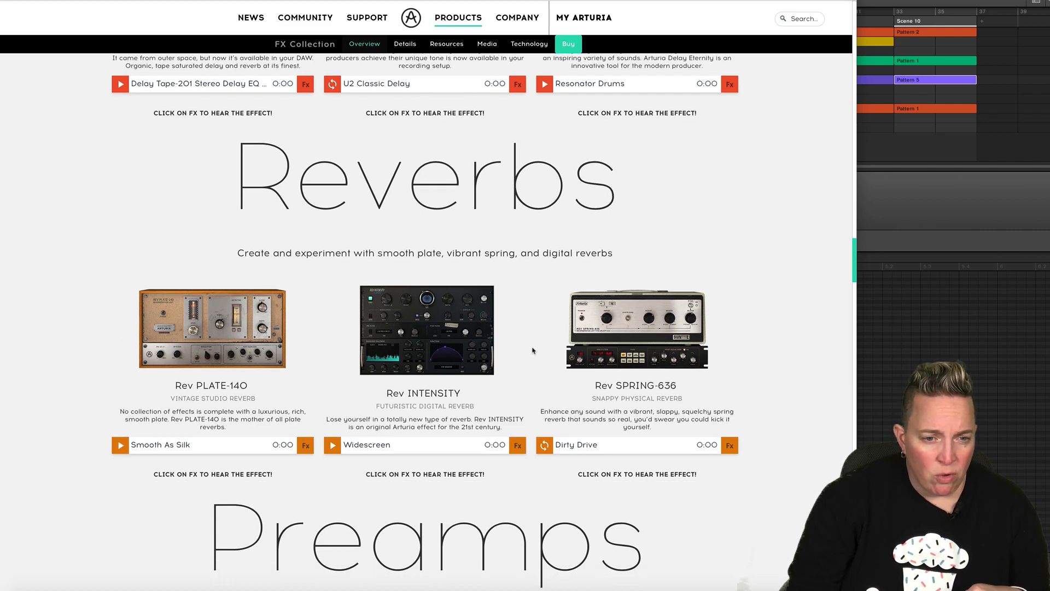
pyautogui.scroll(-5, 534, 350)
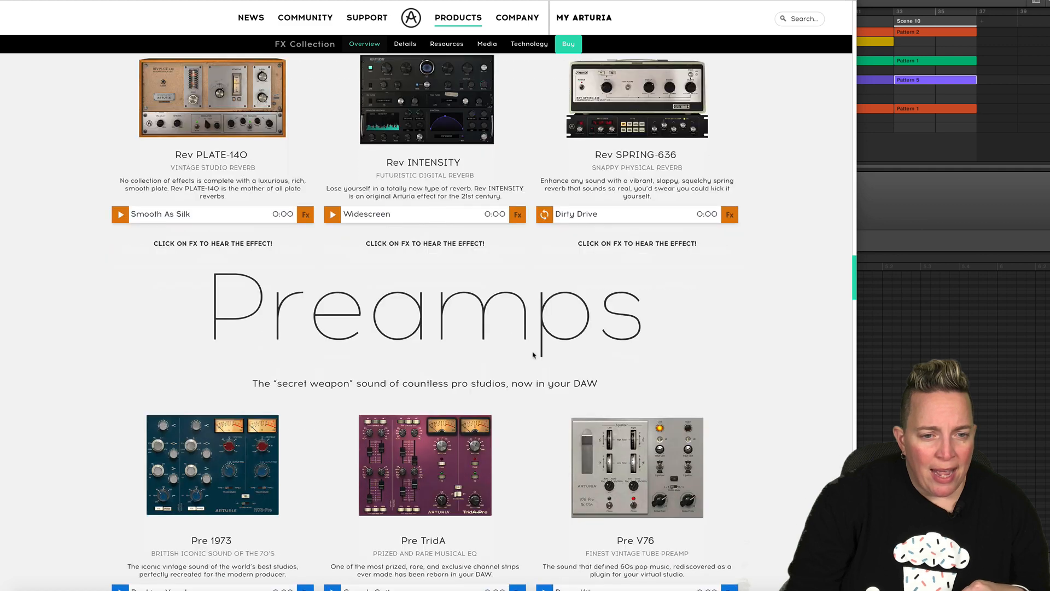
pyautogui.scroll(-4, 533, 354)
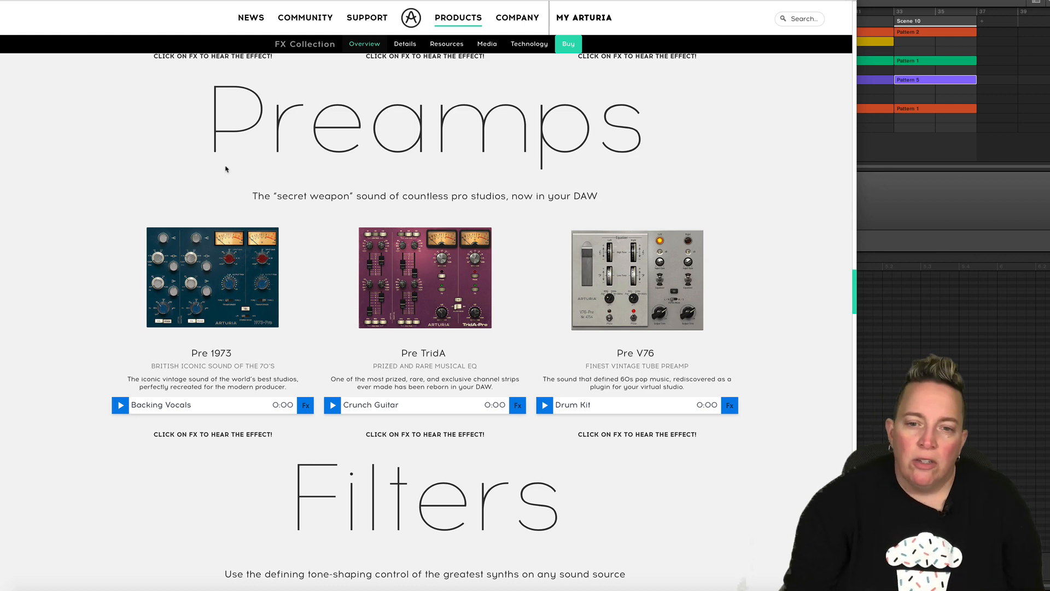
pyautogui.scroll(-5, 241, 255)
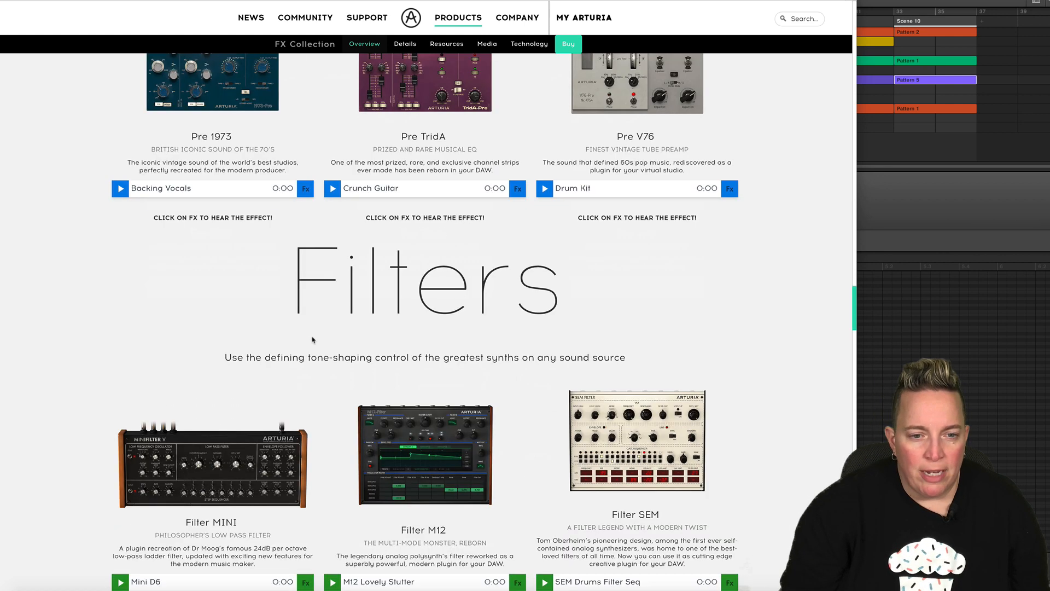
pyautogui.scroll(-1, 272, 342)
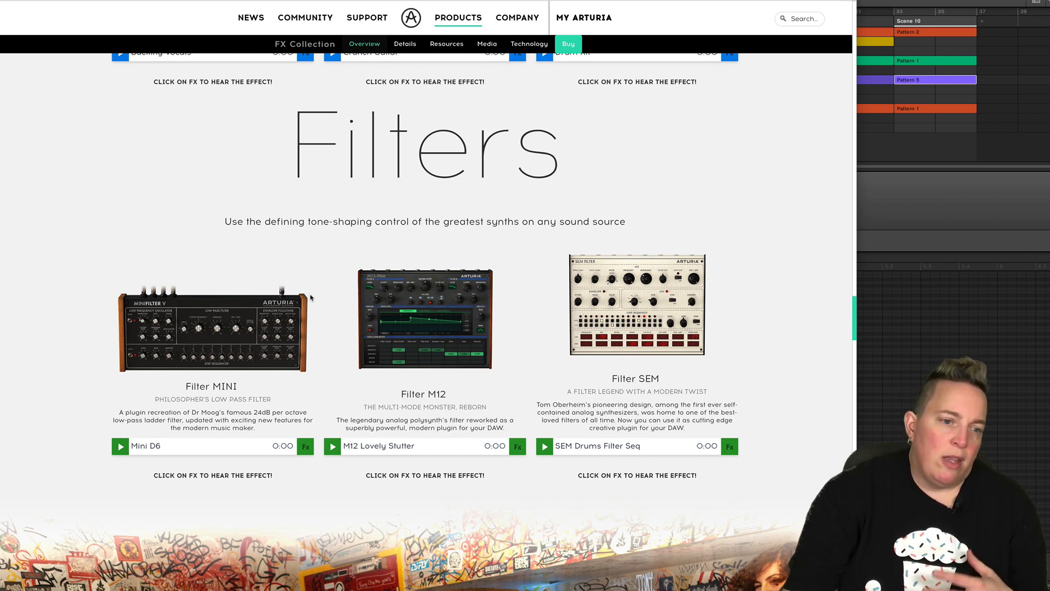
# - Examine the rest of the page, including the MIDI mapping, artist quotes, DAW compatibility, gallery and platform specifications
pyautogui.scroll(-10, 313, 295)
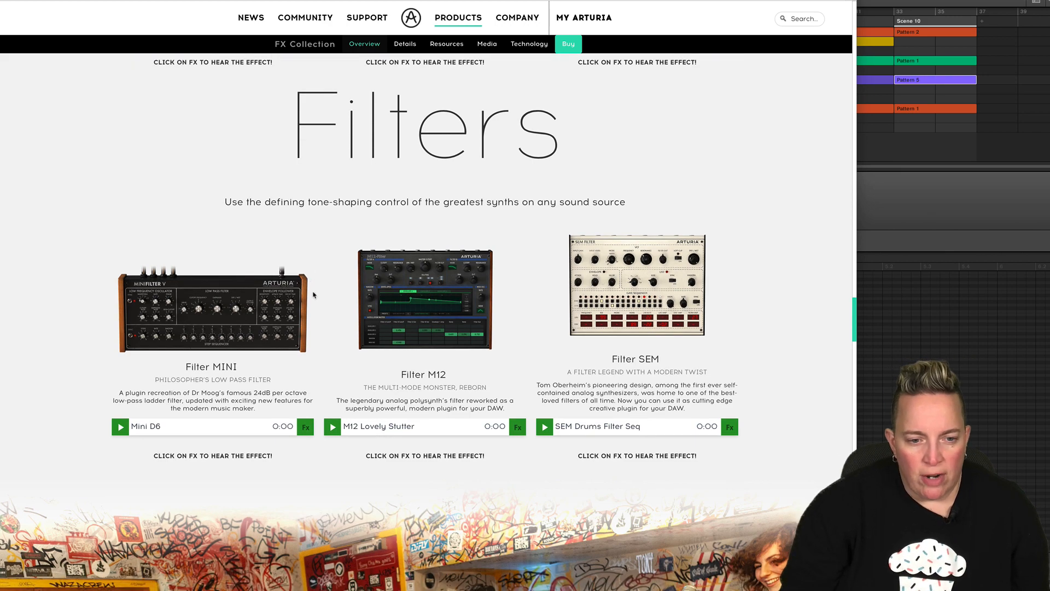
pyautogui.scroll(-6, 313, 294)
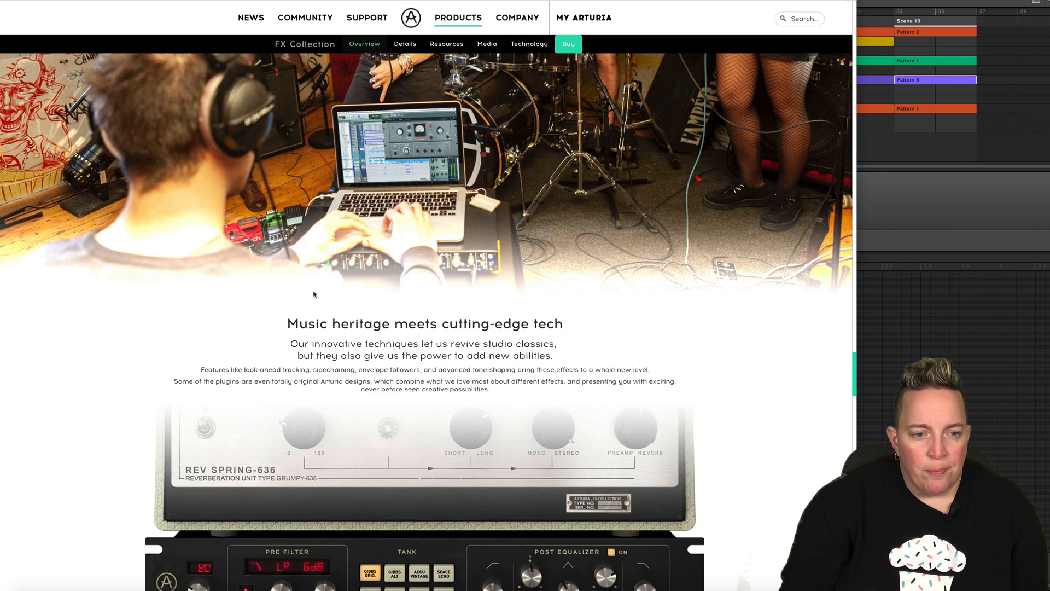
pyautogui.scroll(-8, 315, 294)
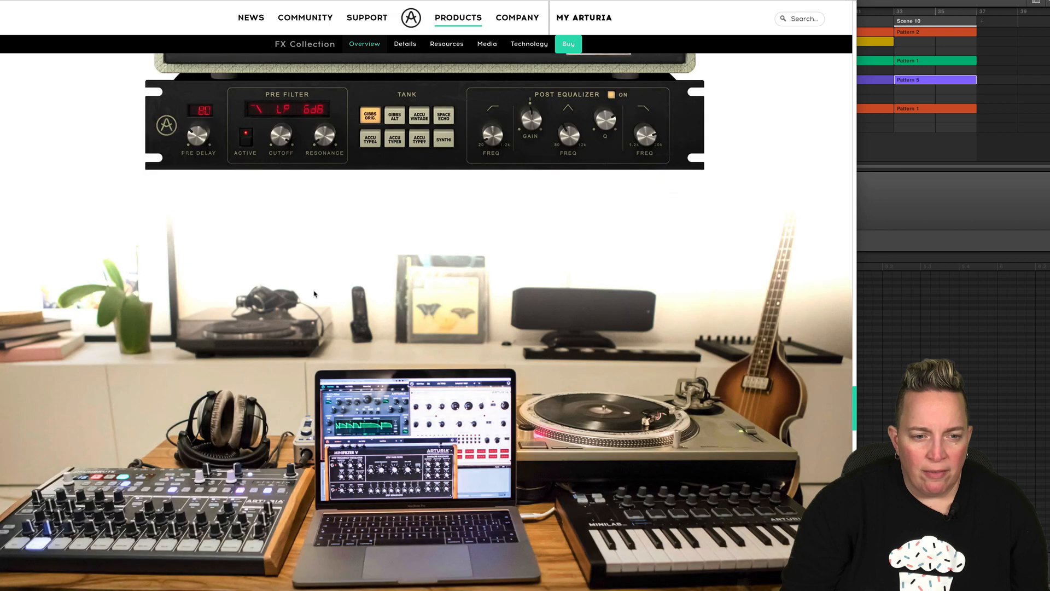
pyautogui.scroll(-4, 314, 296)
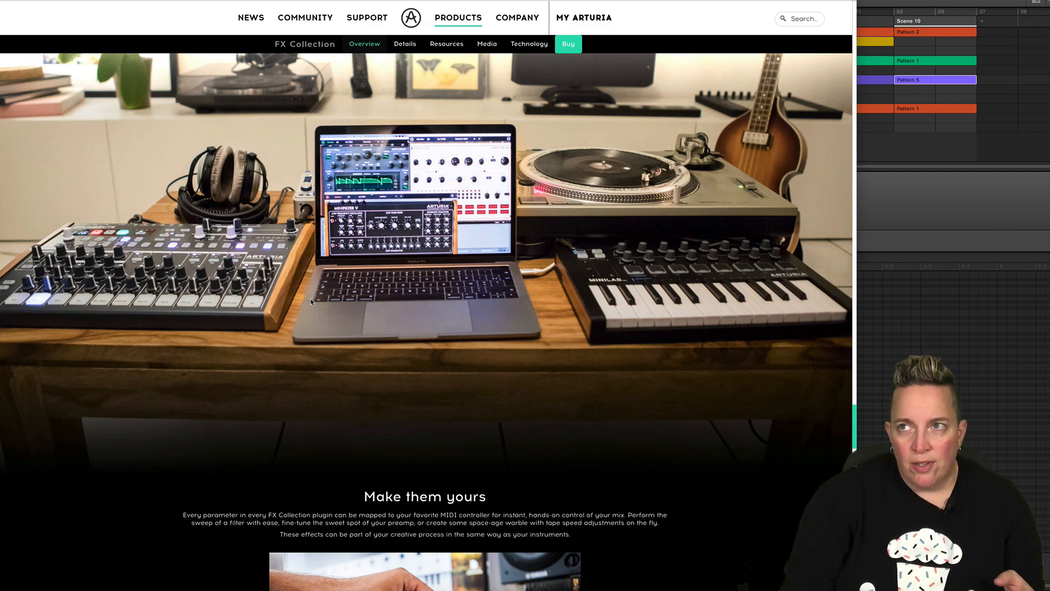
pyautogui.scroll(-8, 338, 356)
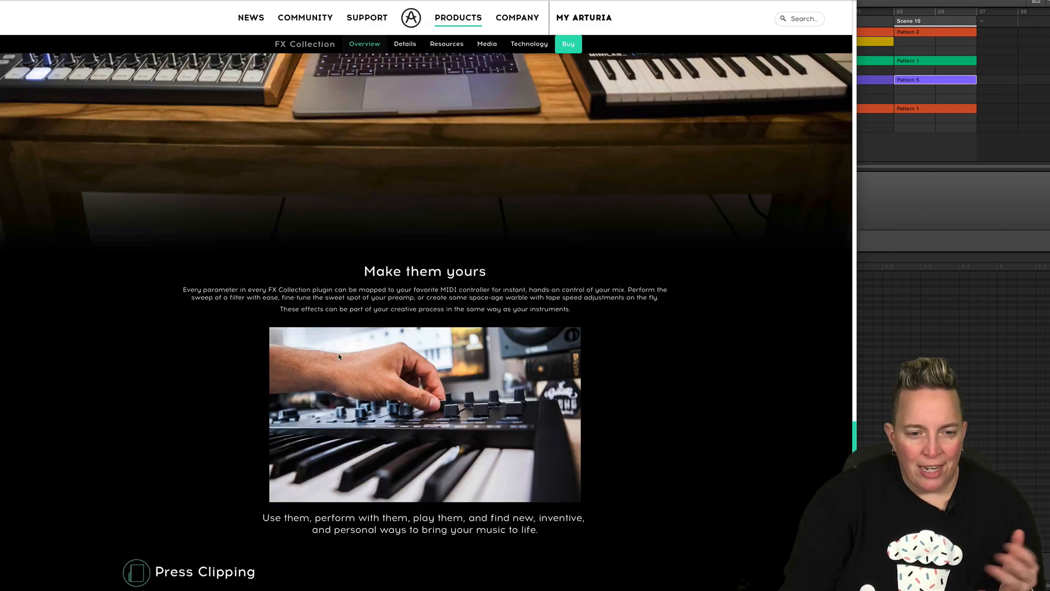
pyautogui.scroll(-20, 338, 356)
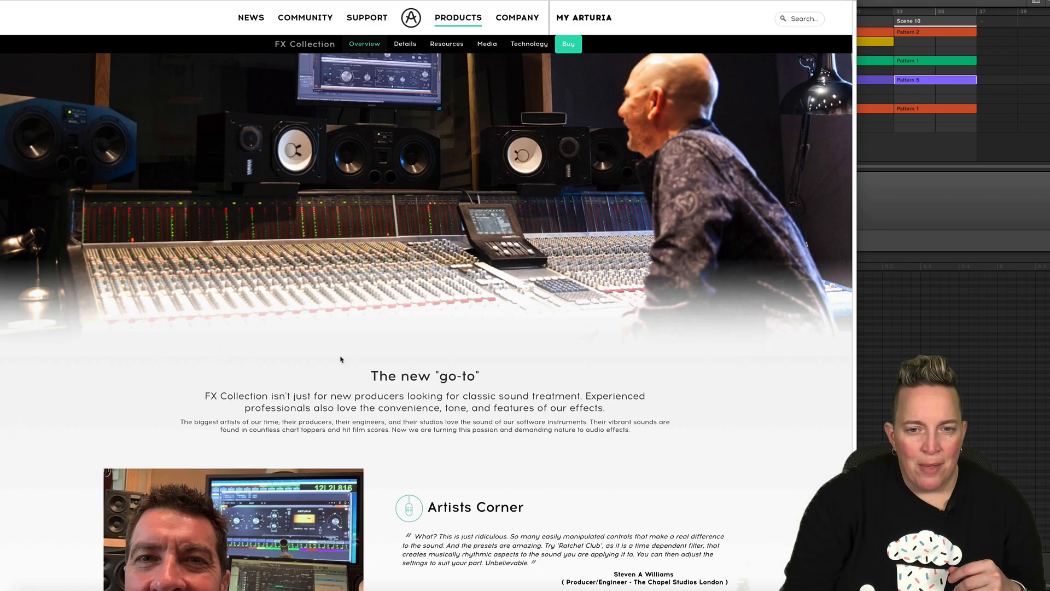
pyautogui.scroll(-15, 340, 359)
pyautogui.scroll(-9, 347, 355)
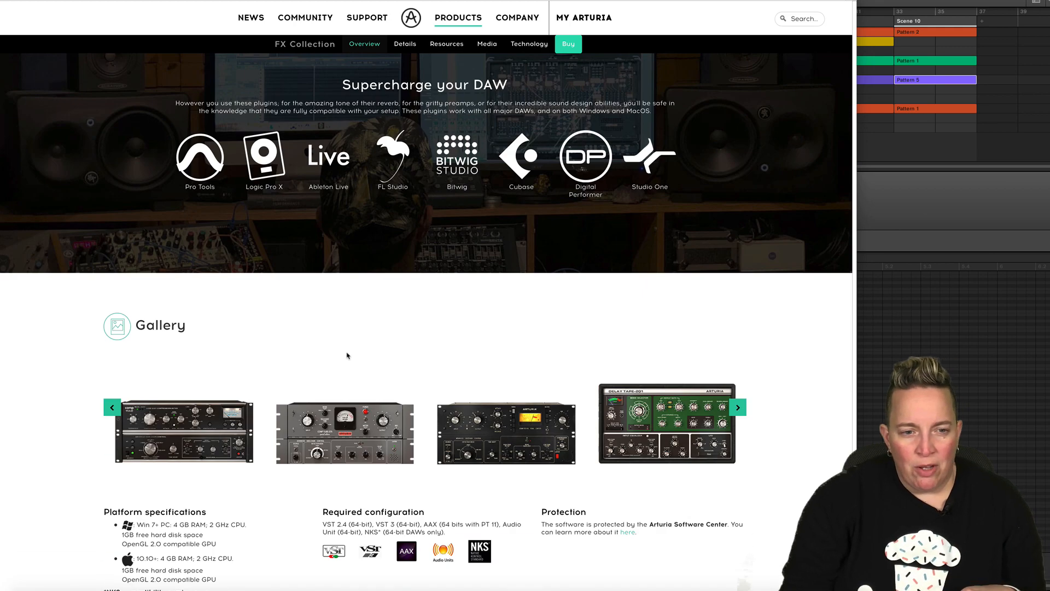
pyautogui.scroll(-8, 347, 356)
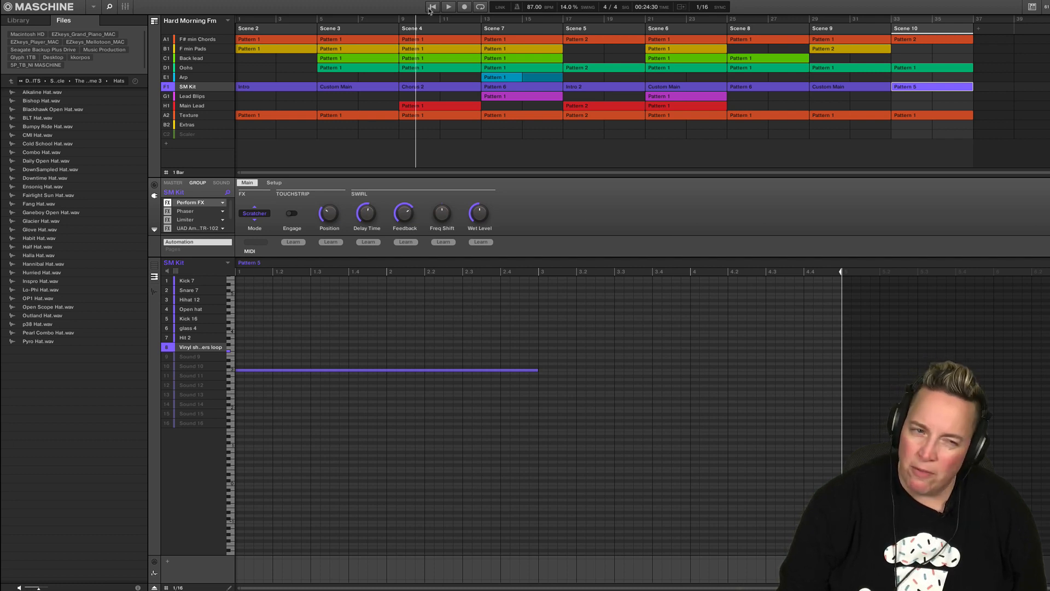
# - In Maschine, view the sound-level plug-ins of the F# min Chords group and the F min Pads group
pyautogui.click(221, 183)
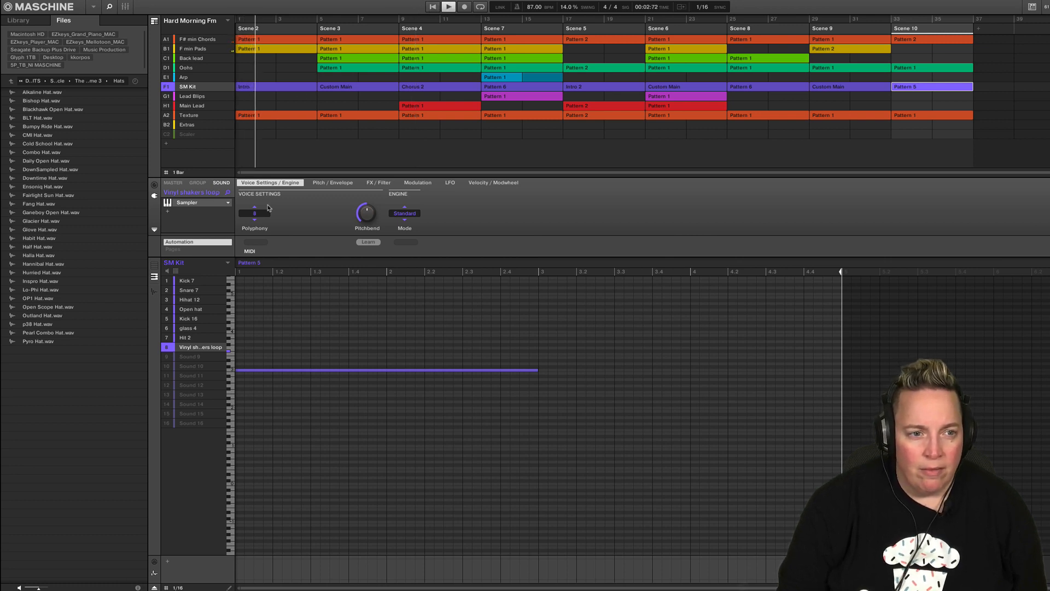
pyautogui.click(192, 40)
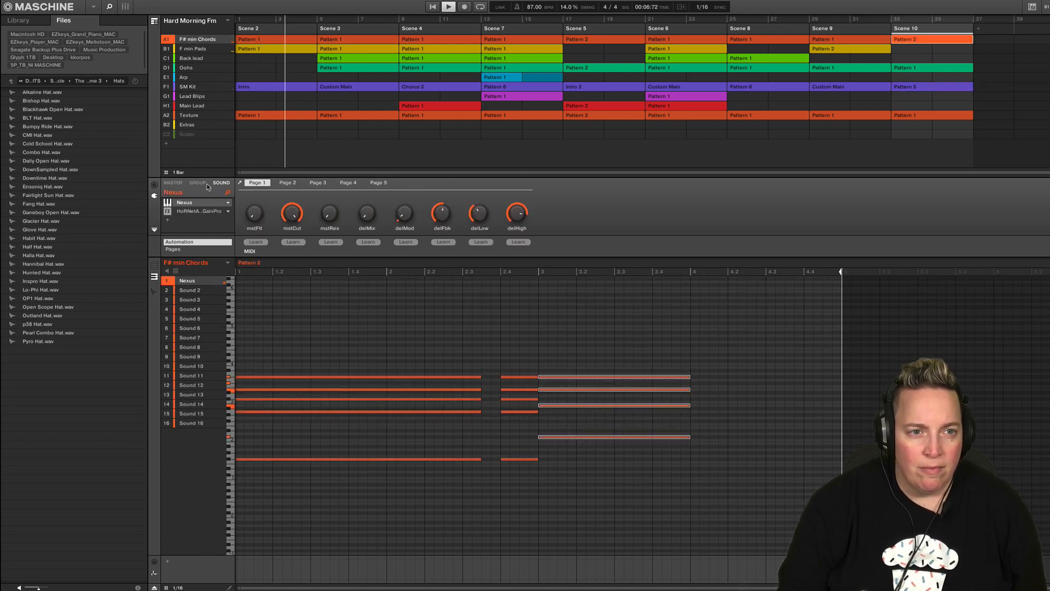
pyautogui.click(195, 49)
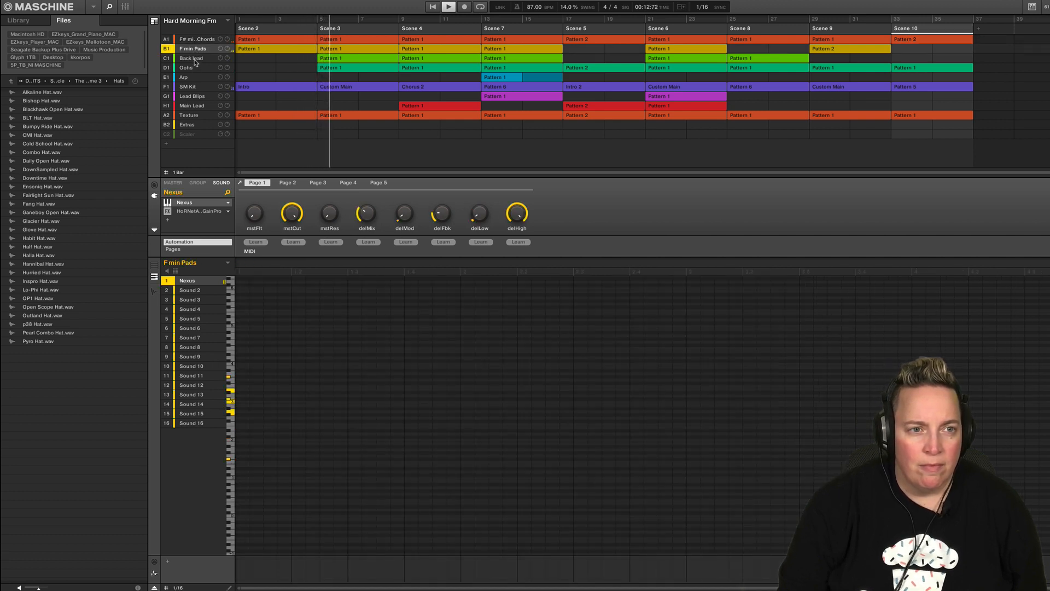
# - View the patterns and sound-level plug-ins of the Back lead, Oohs, Arp and SM Kit groups
pyautogui.click(195, 60)
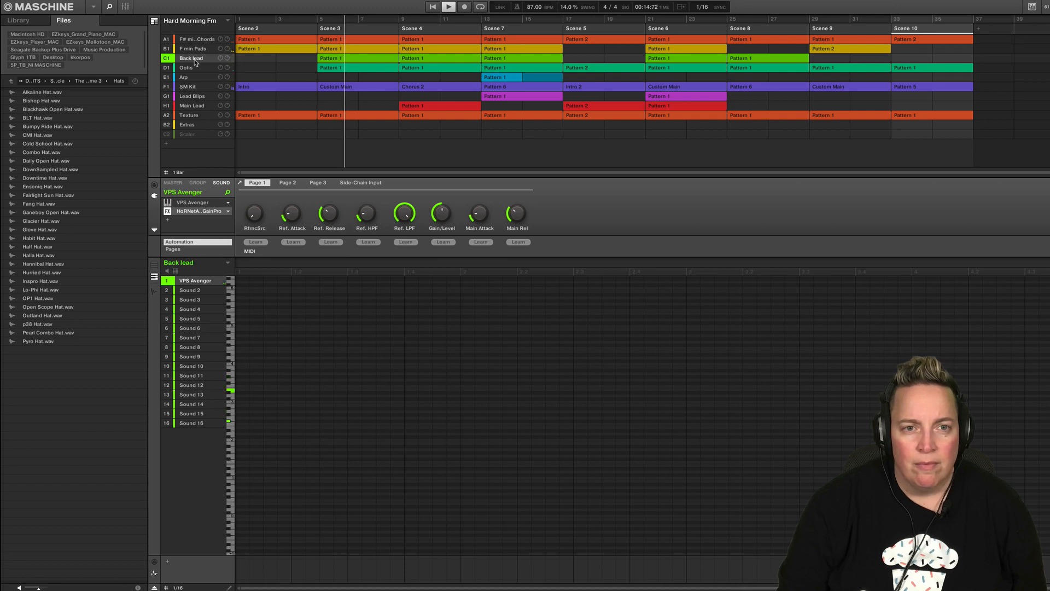
pyautogui.click(368, 59)
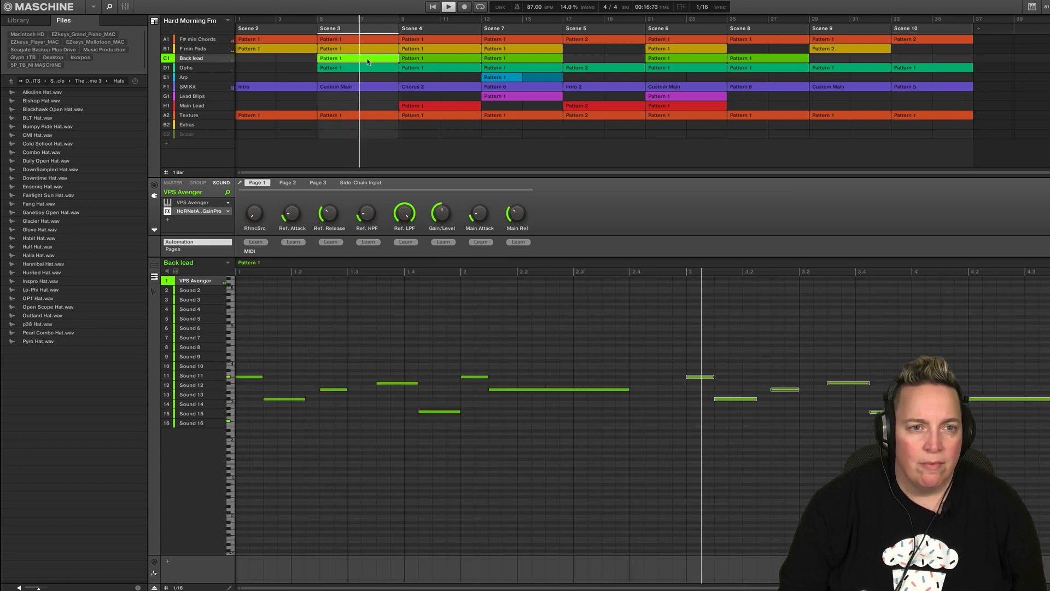
pyautogui.click(196, 68)
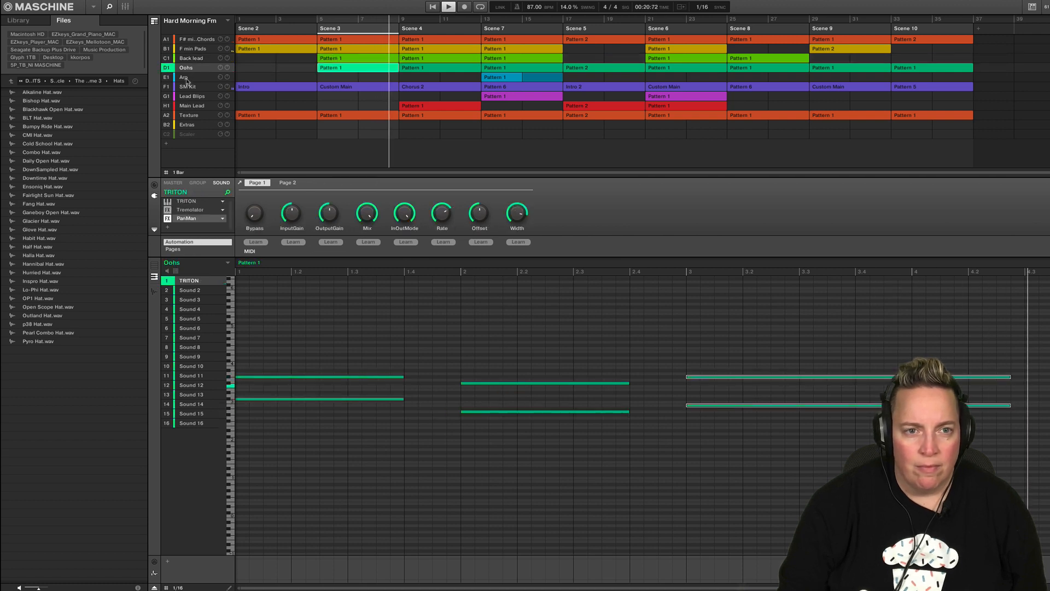
pyautogui.click(187, 80)
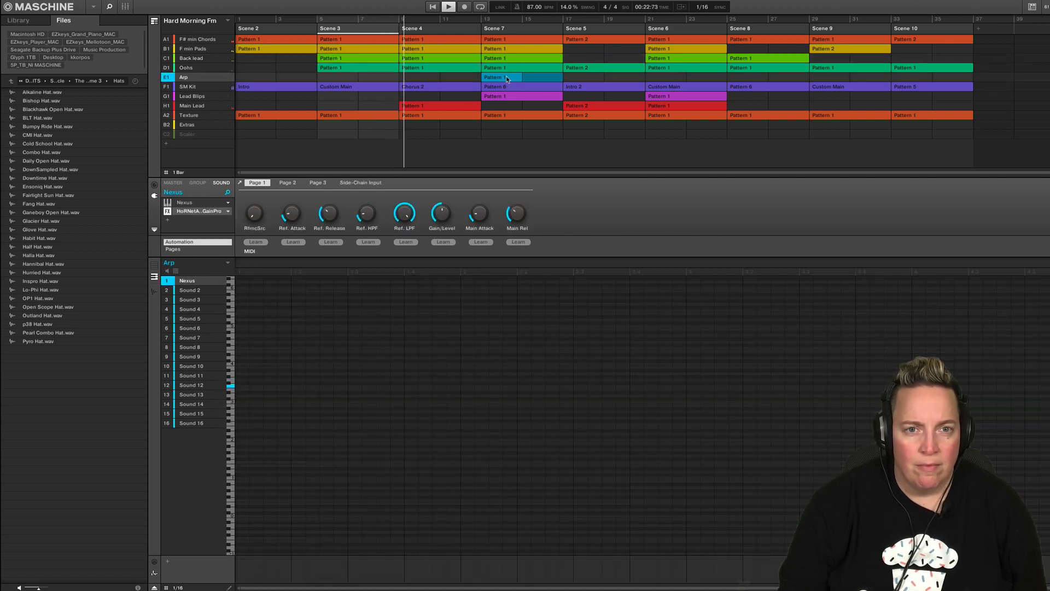
pyautogui.click(507, 79)
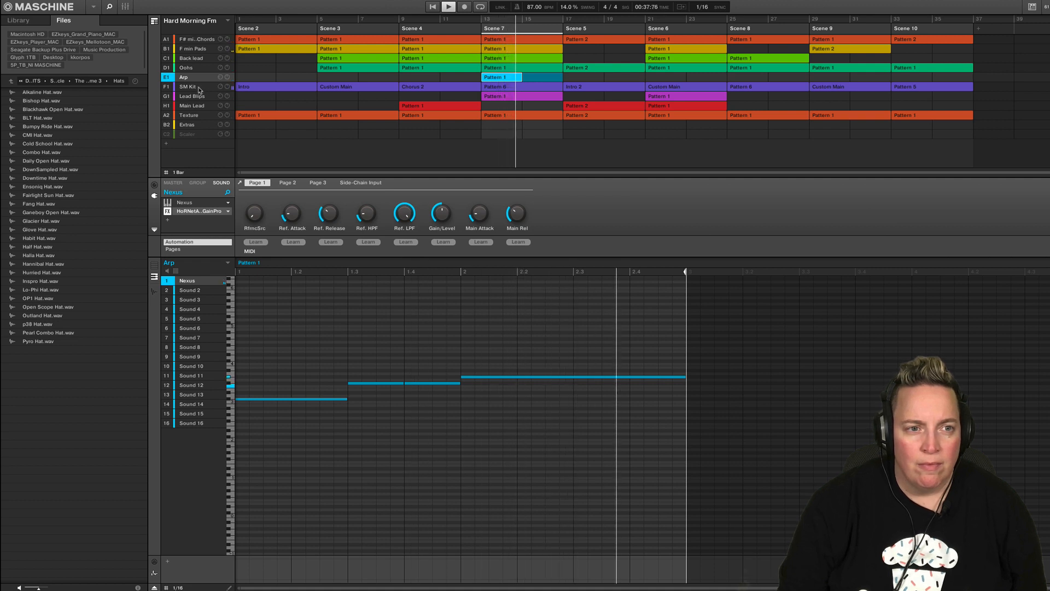
pyautogui.click(200, 89)
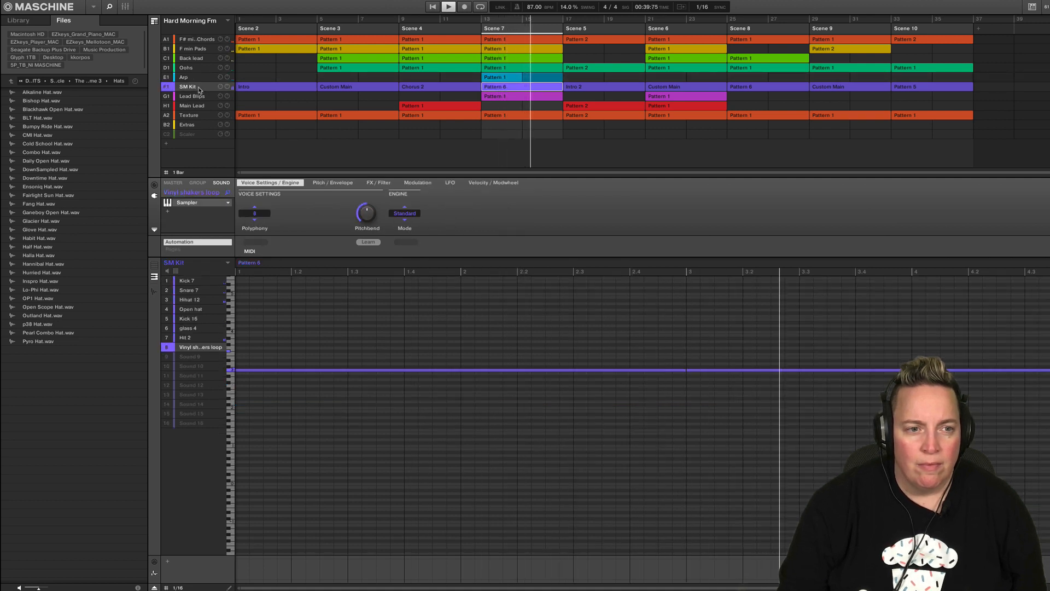
# - Switch from the song arrangement to the ideas view, solo the F# min Chords group and play its Pattern 1
pyautogui.click(154, 21)
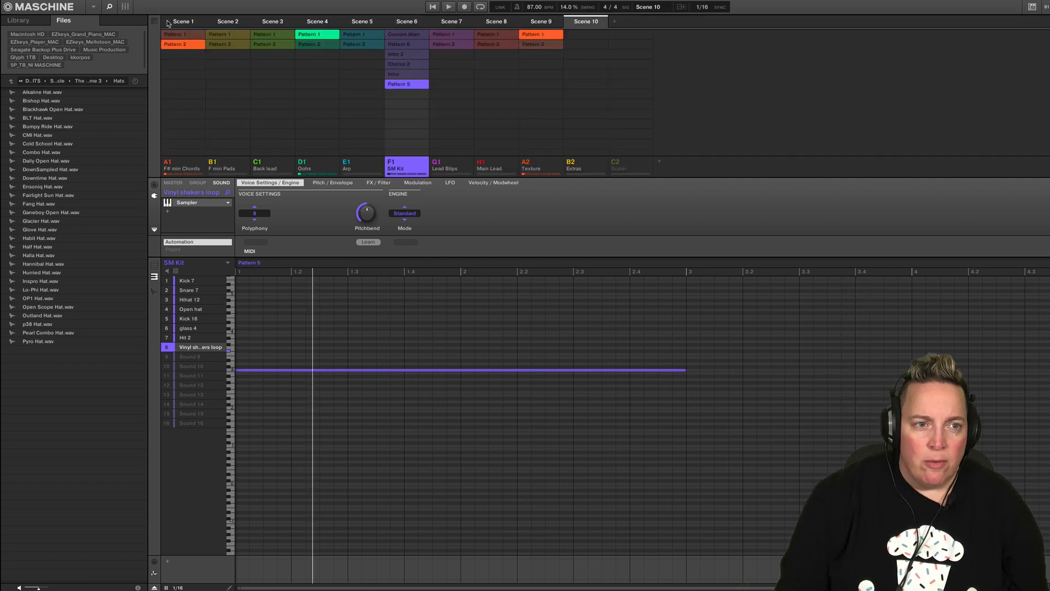
pyautogui.click(191, 166)
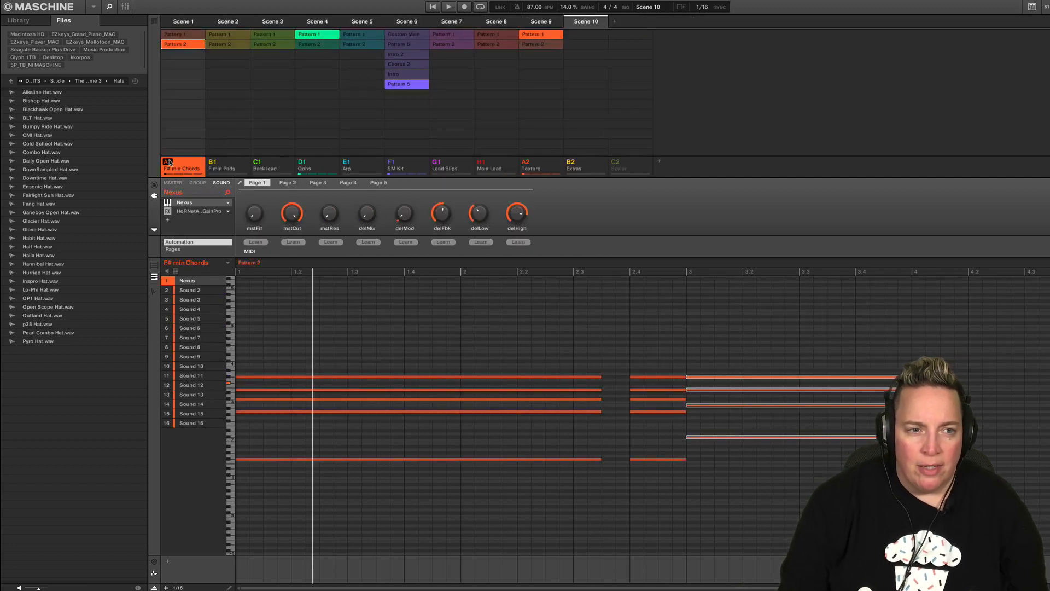
pyautogui.rightClick(169, 162)
pyautogui.click(433, 8)
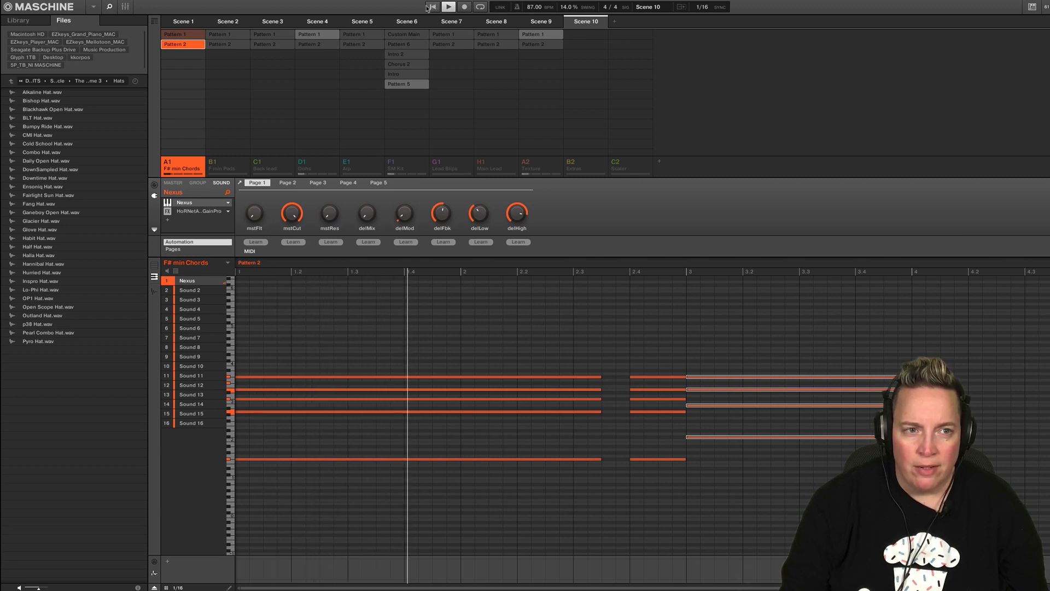
pyautogui.click(192, 36)
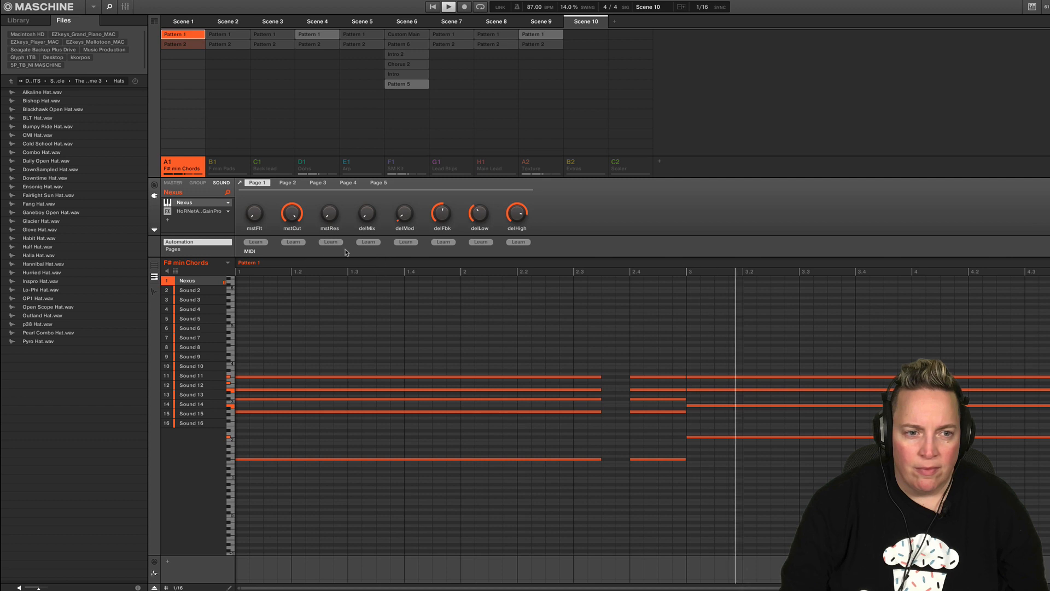
# - Add Arturia Rev INTENSITY (VST) to the Nexus sound, place it before the HoRNet gain plug-in and open its interface mid-screen
pyautogui.click(181, 223)
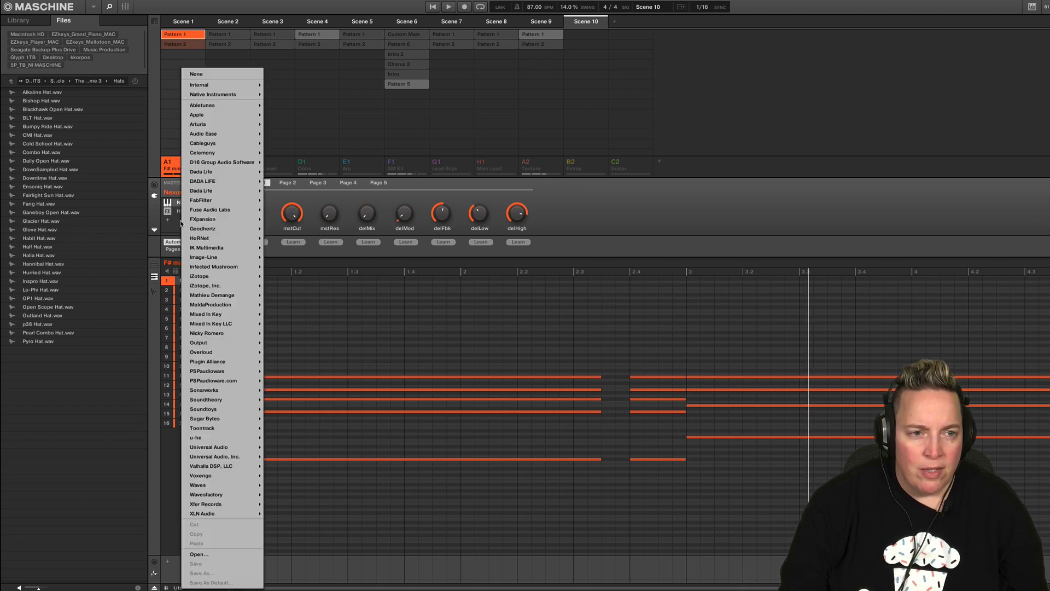
pyautogui.moveTo(219, 125)
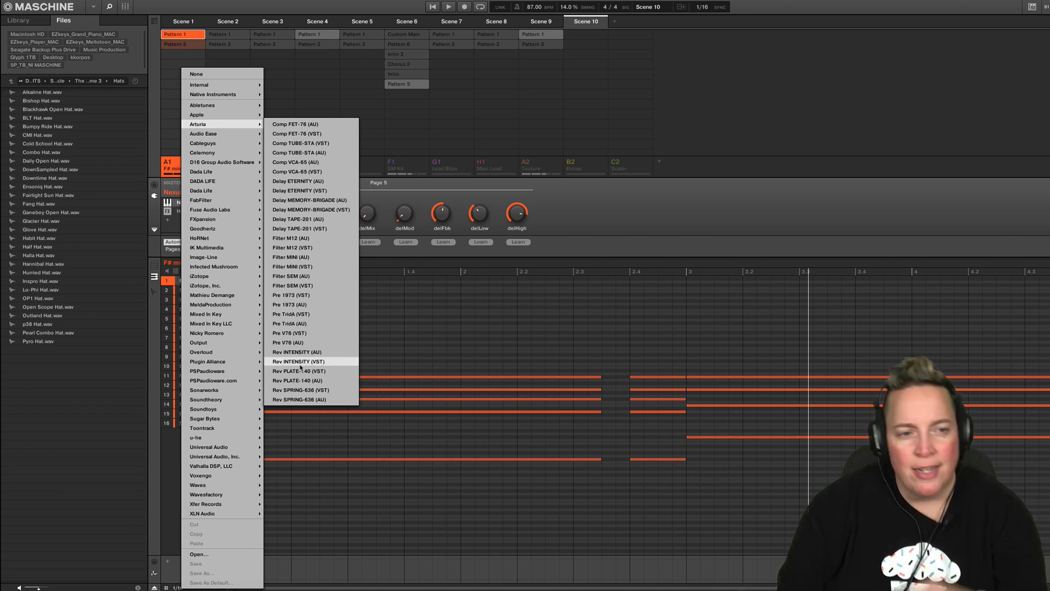
pyautogui.click(299, 363)
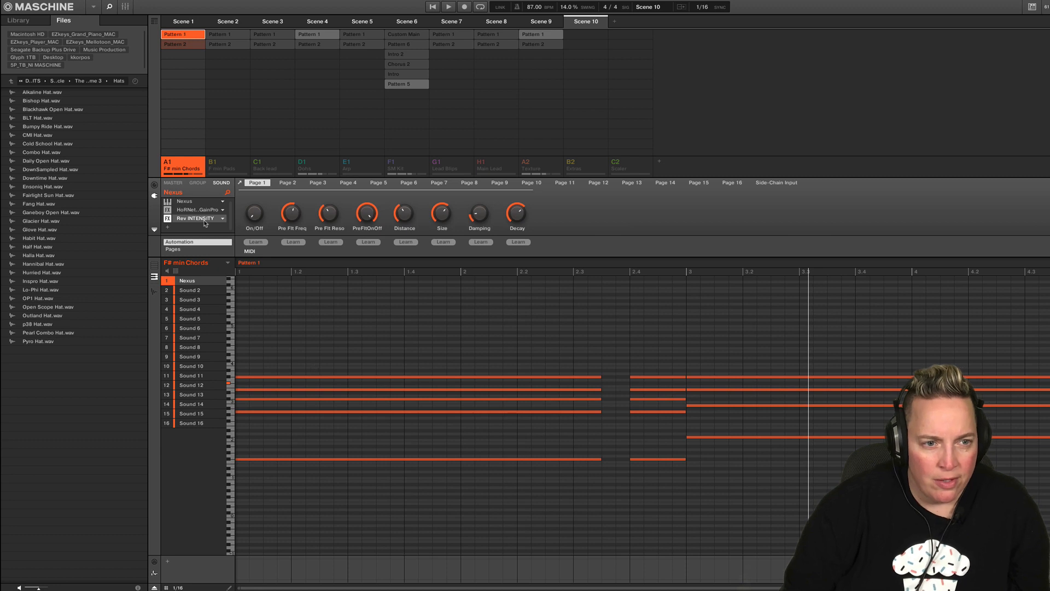
pyautogui.moveTo(205, 209); pyautogui.dragTo(205, 209)
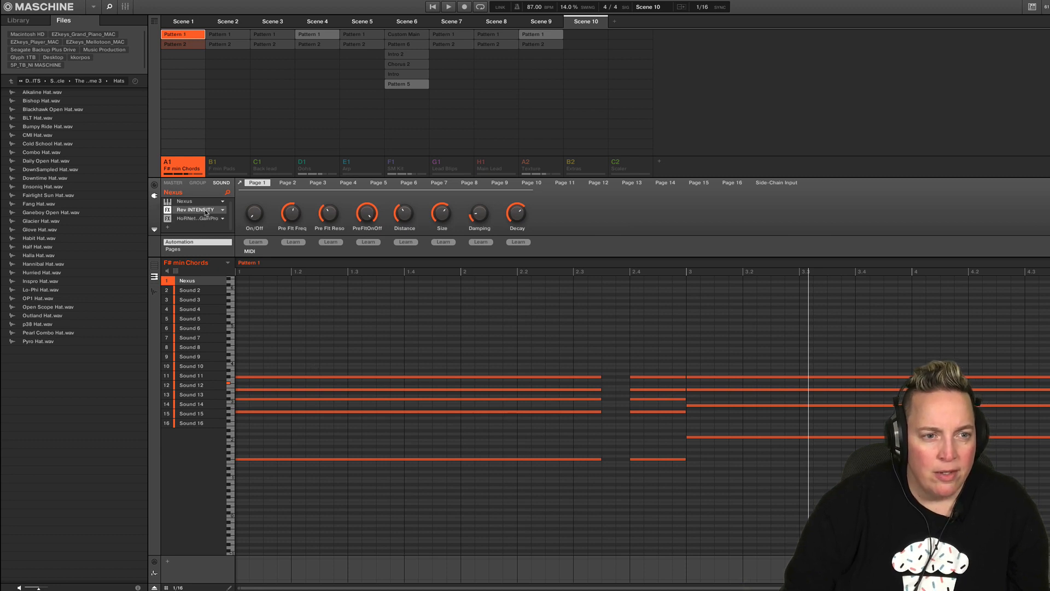
pyautogui.doubleClick(205, 210)
pyautogui.moveTo(271, 4); pyautogui.dragTo(604, 164)
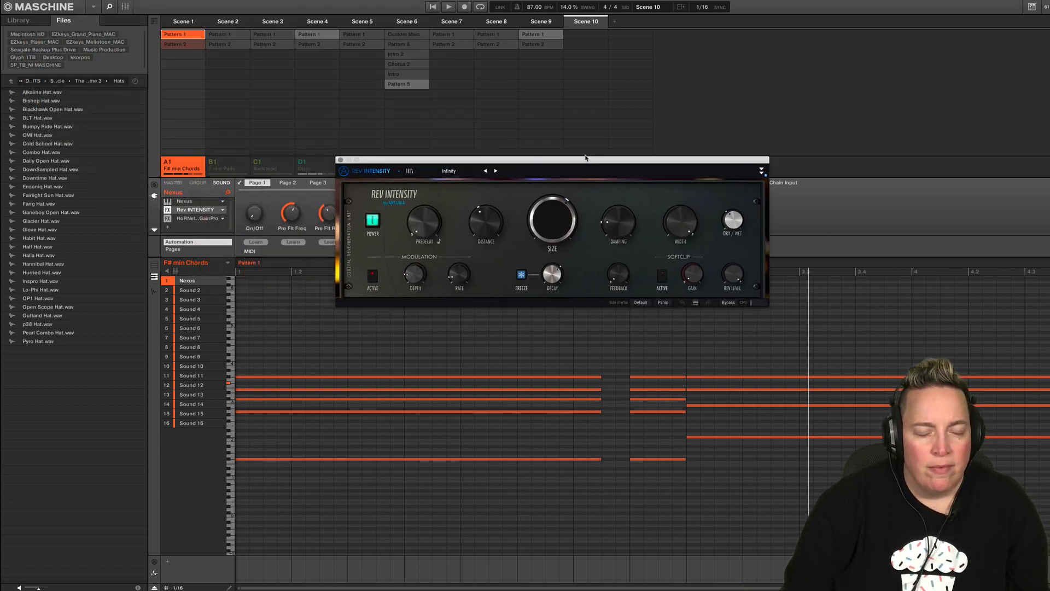
# - Start playback of the chords and load the Chorus Verb preset in Rev INTENSITY
pyautogui.click(448, 7)
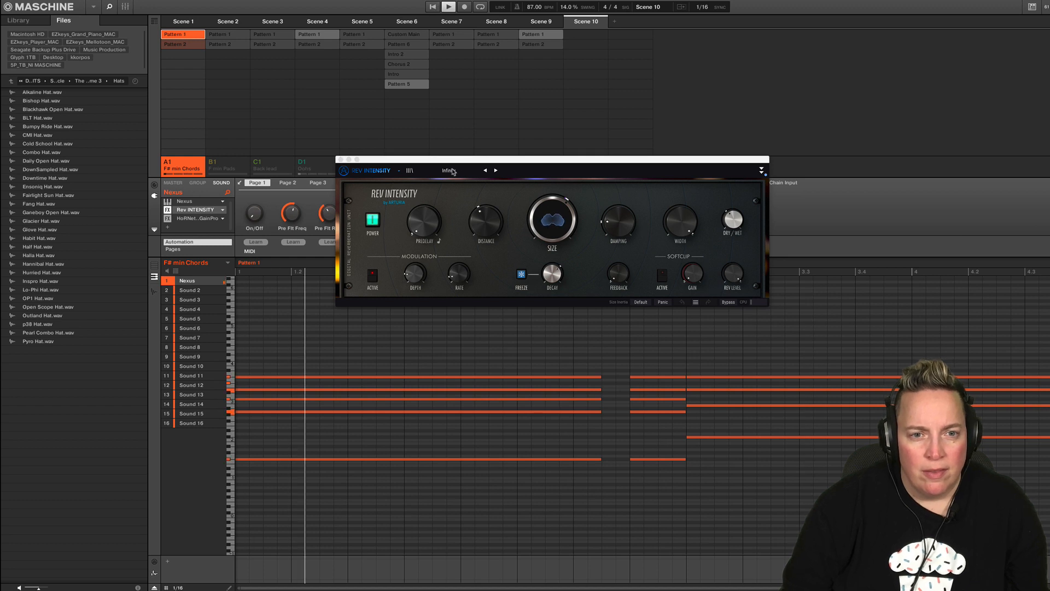
pyautogui.click(453, 170)
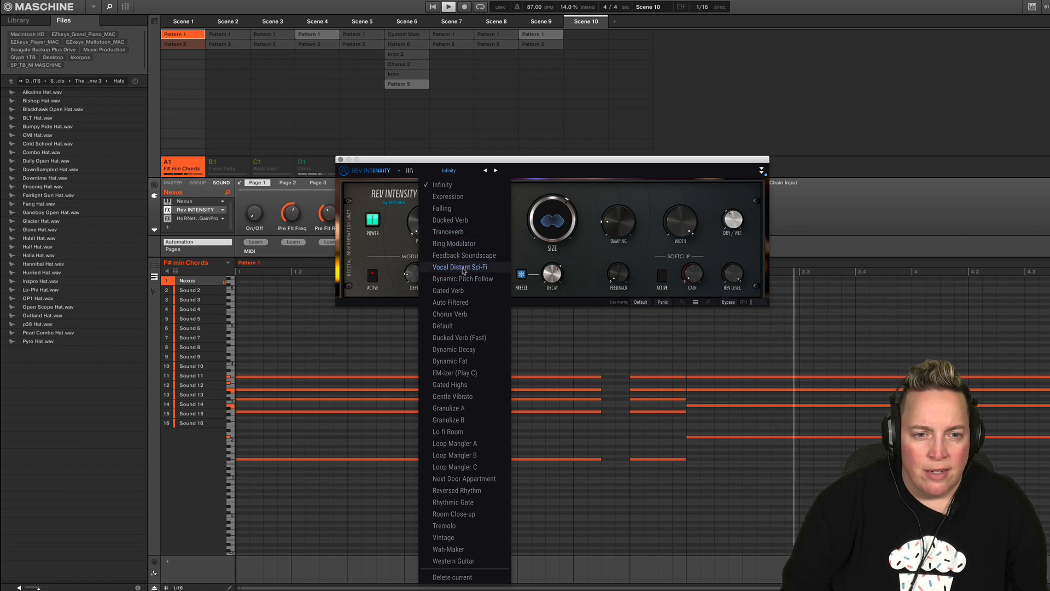
pyautogui.click(459, 316)
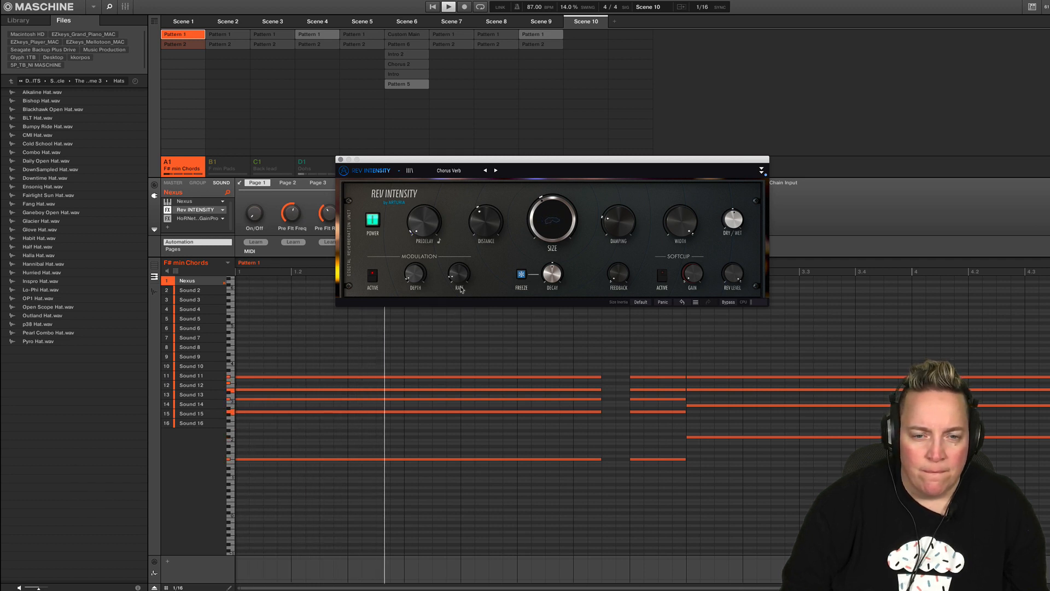
# - Raise the reverb's Size, adjust Decay, lower Dry/Wet, and compare the chords with the reverb bypassed and enabled
pyautogui.moveTo(539, 226)
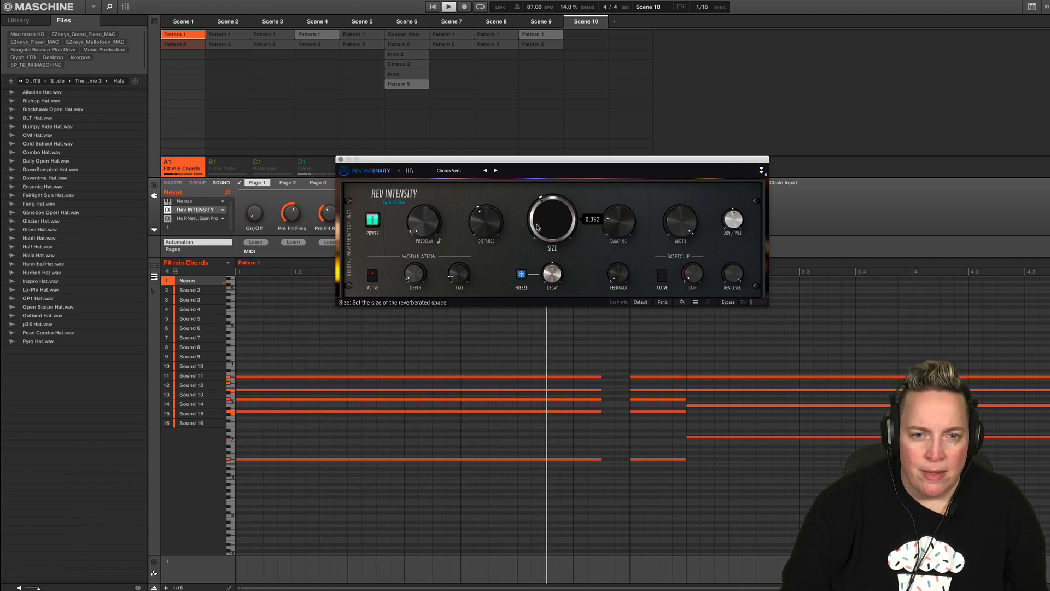
pyautogui.scroll(5, 538, 227)
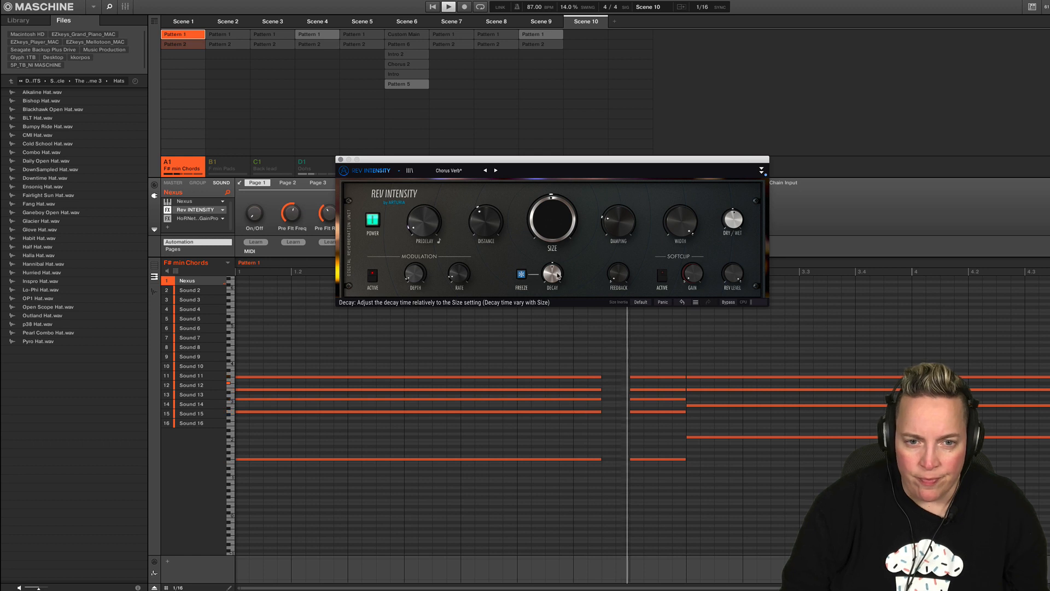
pyautogui.moveTo(553, 274); pyautogui.dragTo(553, 272)
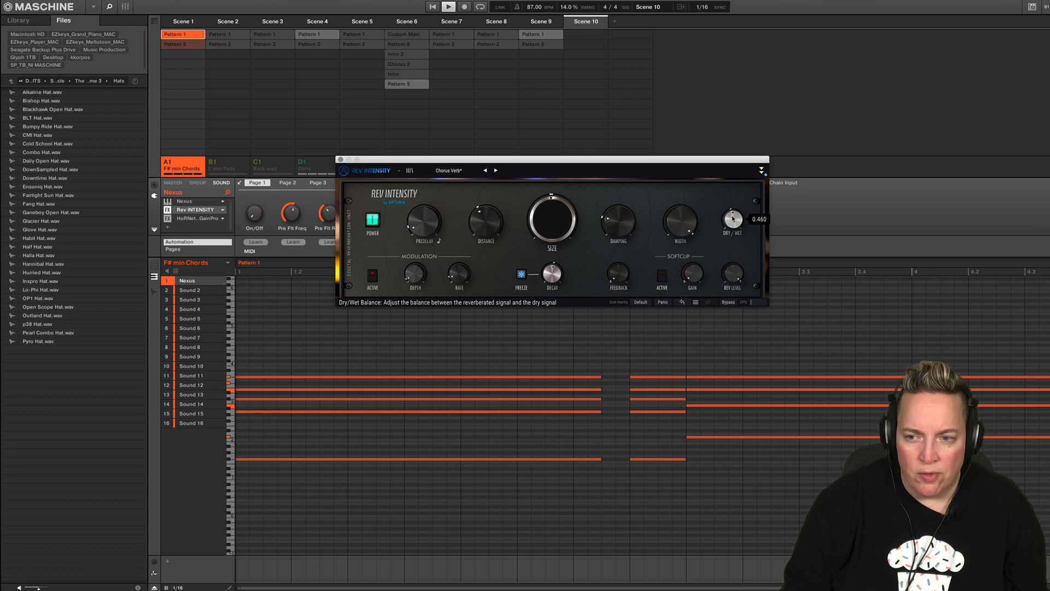
pyautogui.moveTo(733, 219); pyautogui.dragTo(733, 236)
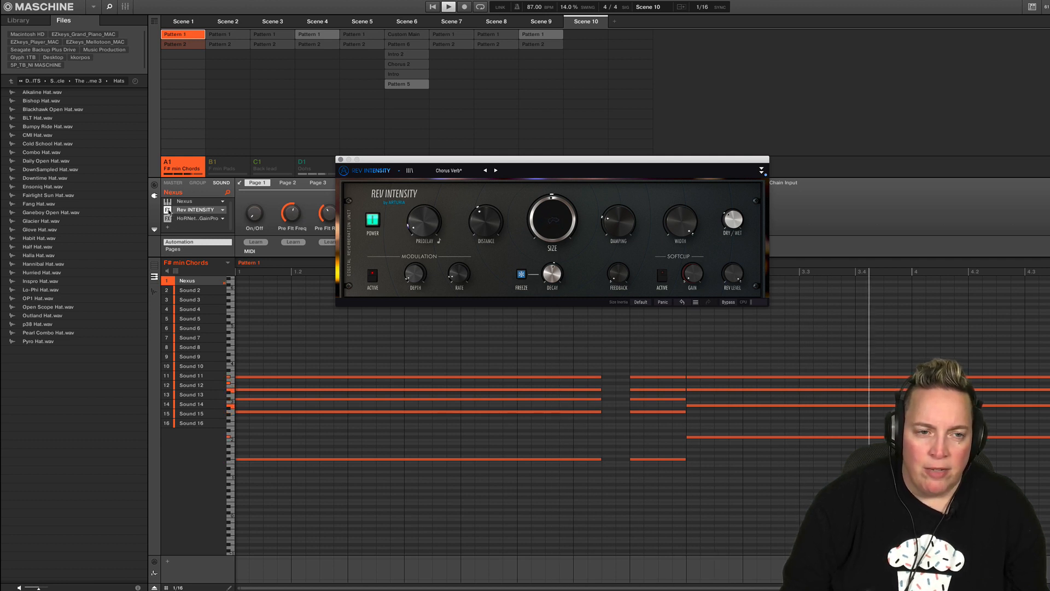
pyautogui.click(168, 211)
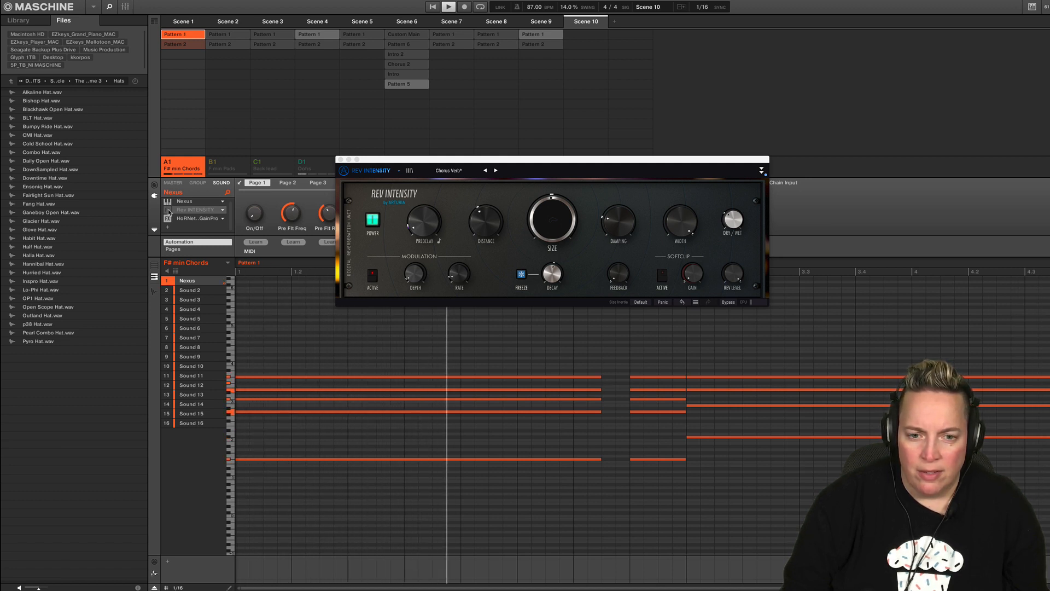
pyautogui.click(169, 211)
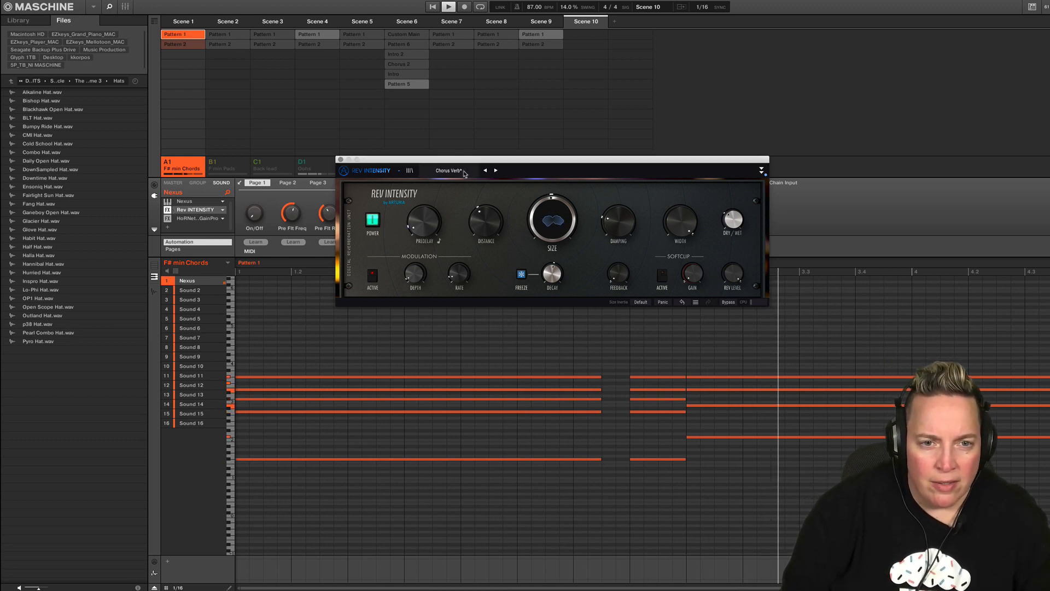
# - Load the Gated Highs preset, raise its Size and set the Predelay to 15.3 ms
pyautogui.click(465, 172)
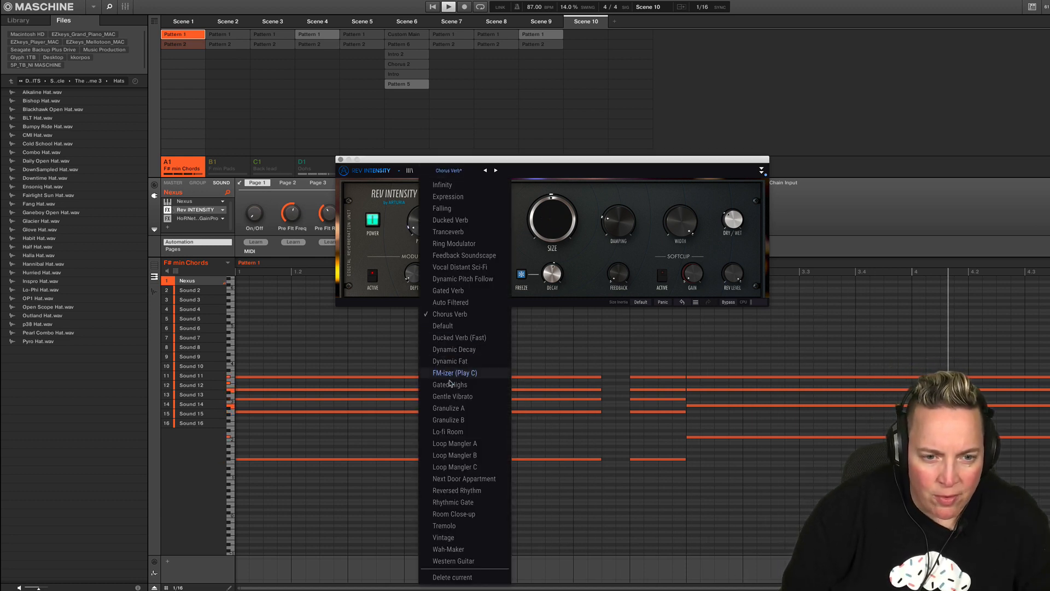
pyautogui.click(450, 385)
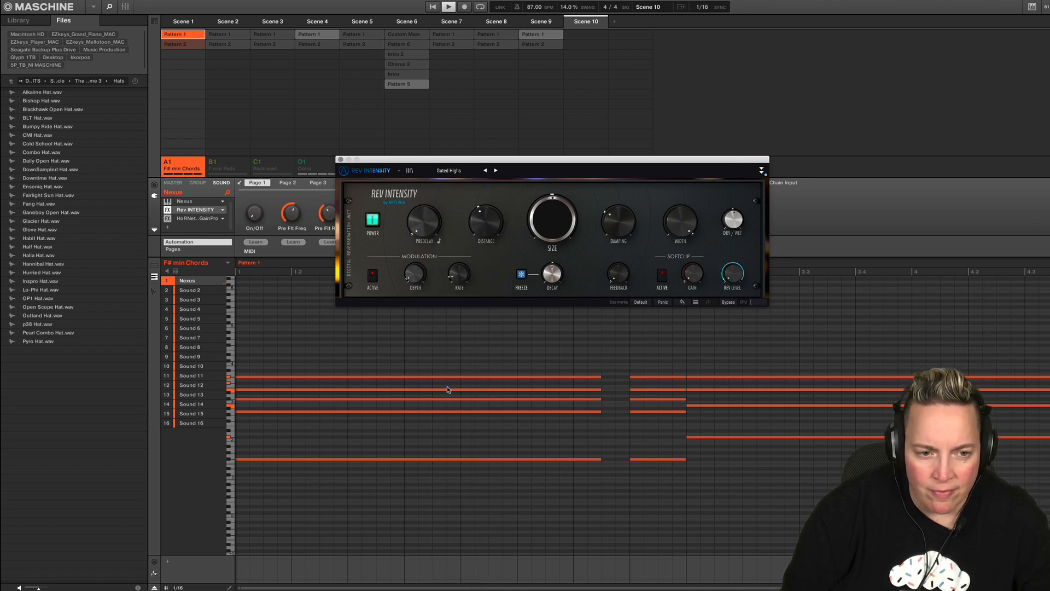
pyautogui.moveTo(552, 219); pyautogui.dragTo(552, 215)
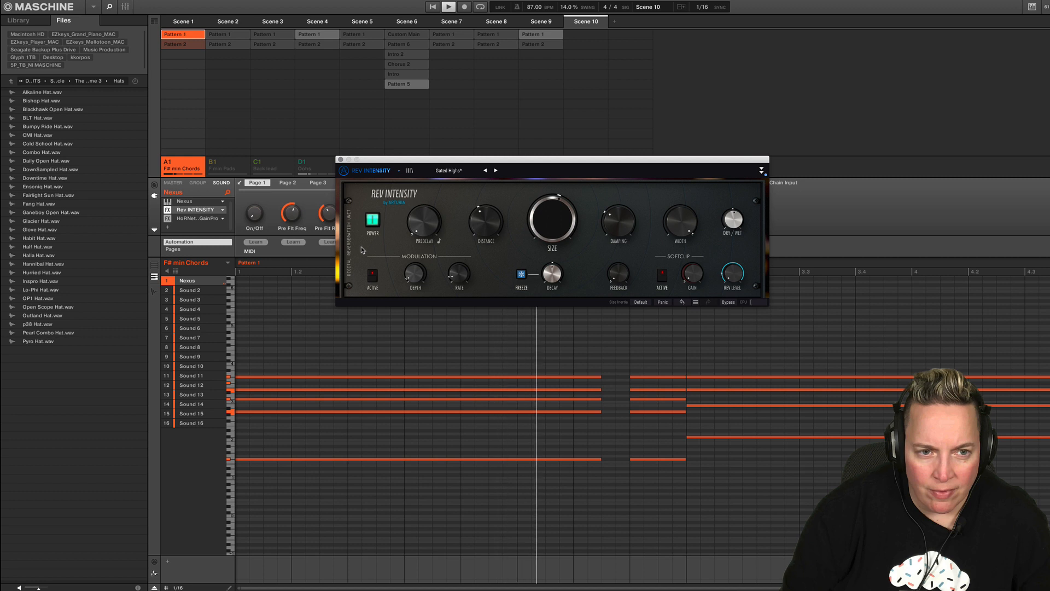
pyautogui.moveTo(424, 221)
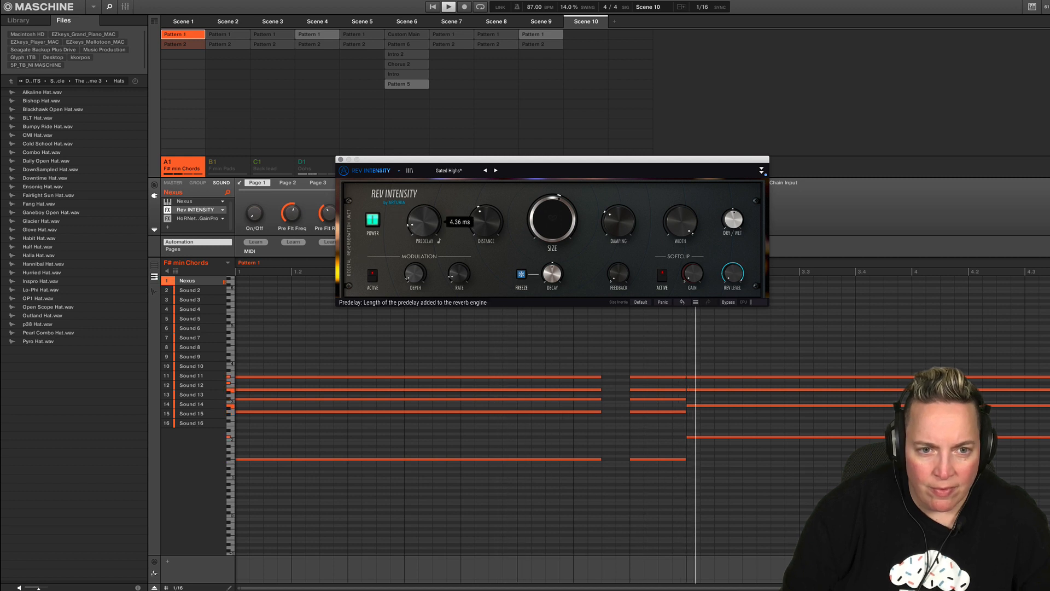
pyautogui.moveTo(424, 221); pyautogui.dragTo(426, 215)
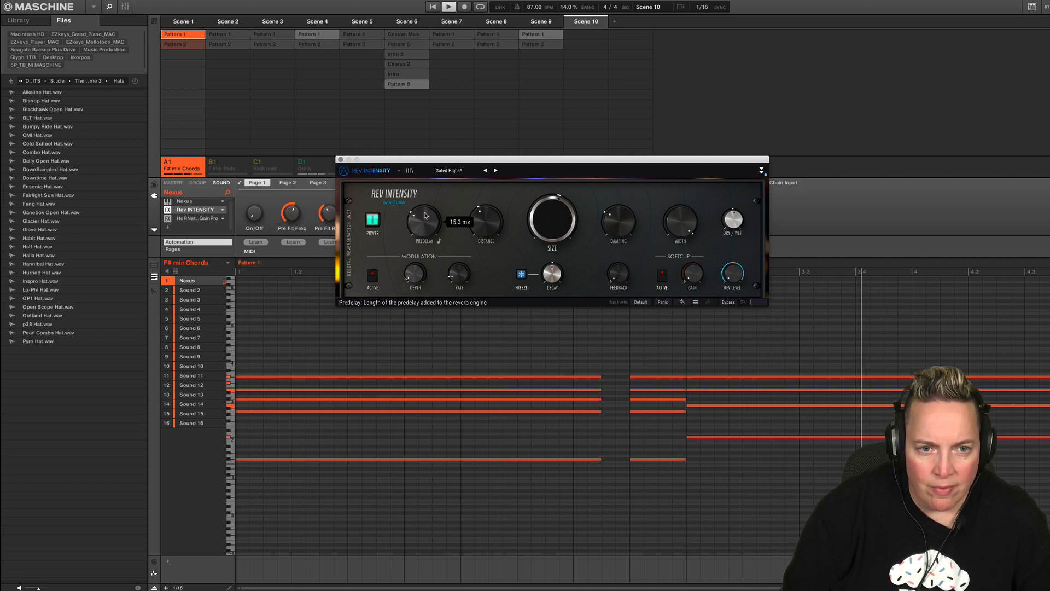
# - Audition the Gentle Vibrato and Granulize A presets on the chords
pyautogui.click(449, 171)
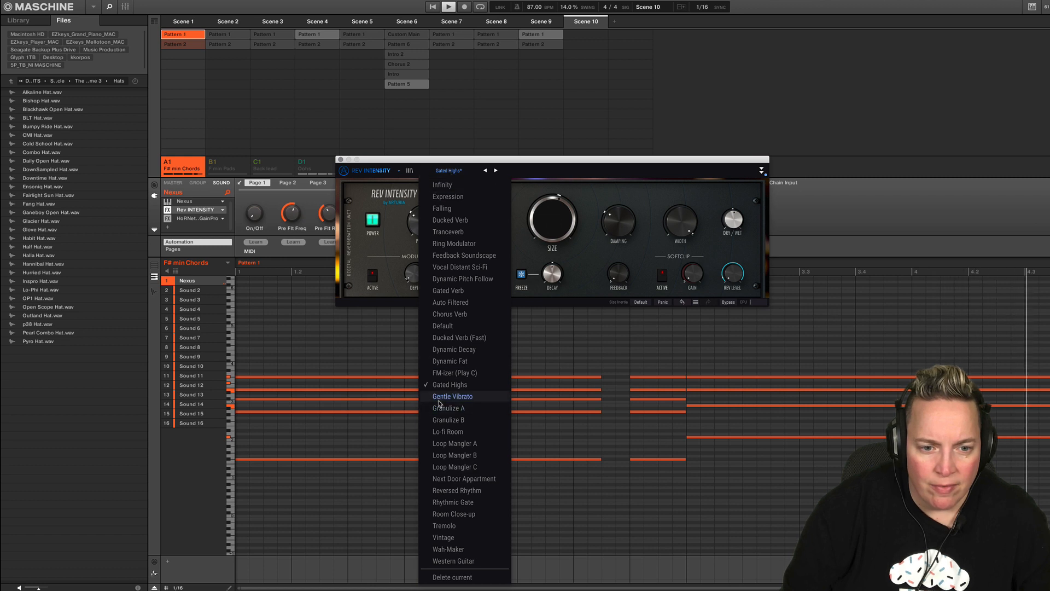
pyautogui.click(446, 397)
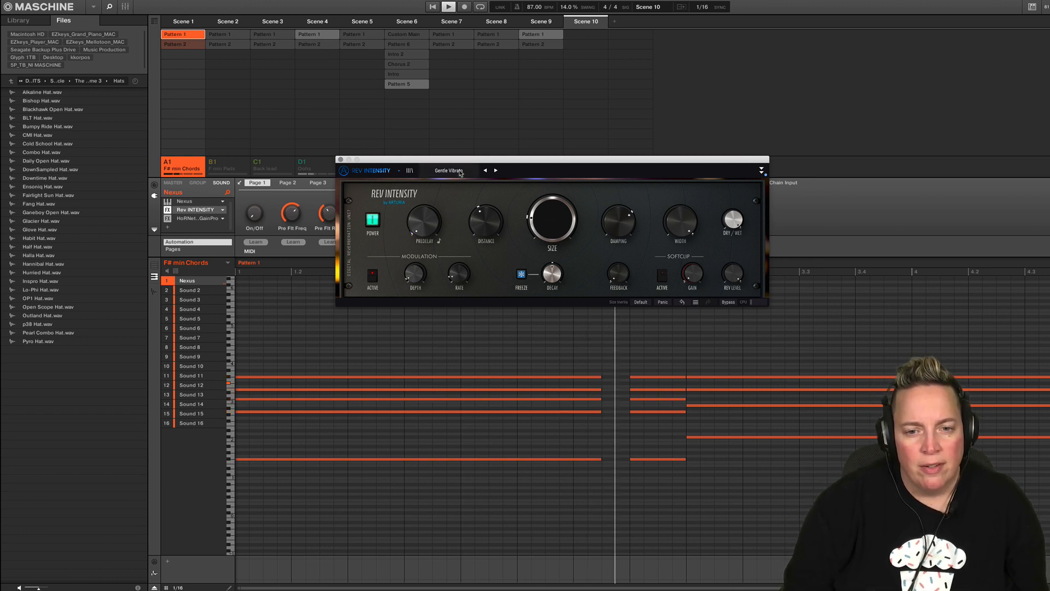
pyautogui.click(460, 174)
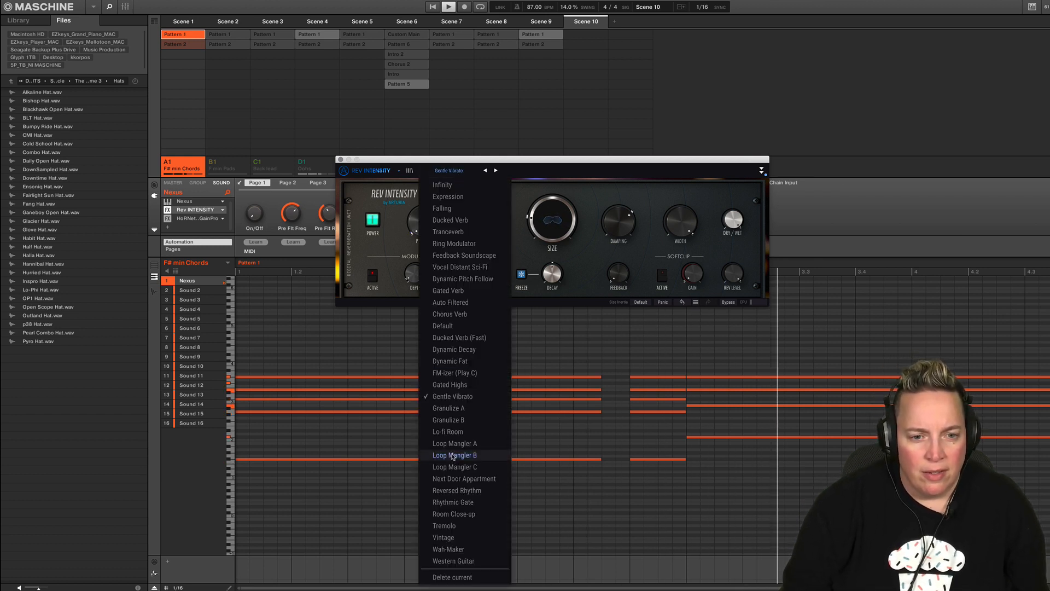
pyautogui.click(455, 413)
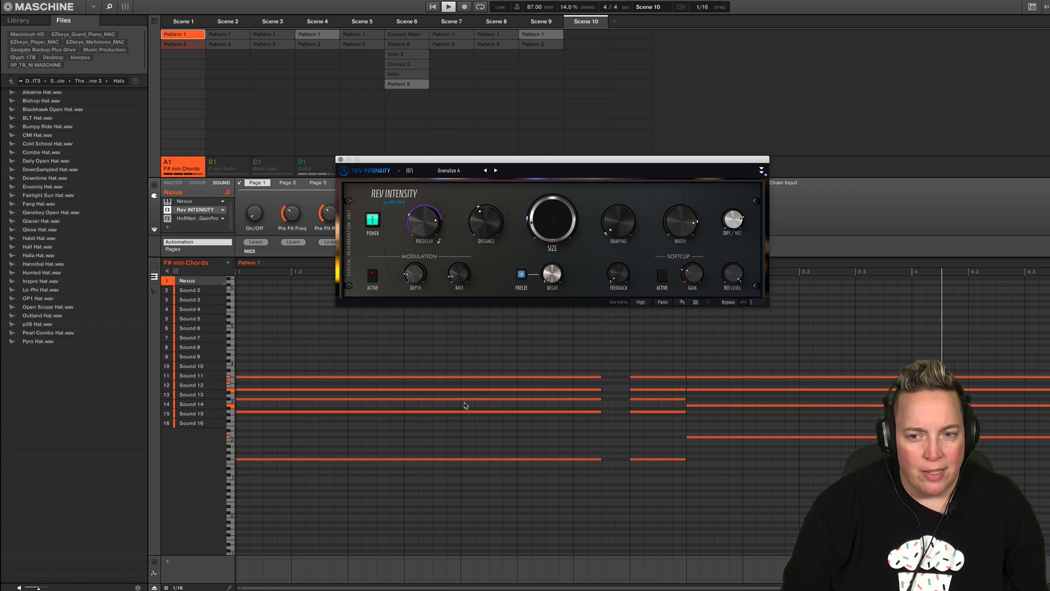
# - Switch the reverb to the Lo-fi Room preset and unsolo the F# min Chords group, moving the plug-in window off the groups
pyautogui.click(496, 171)
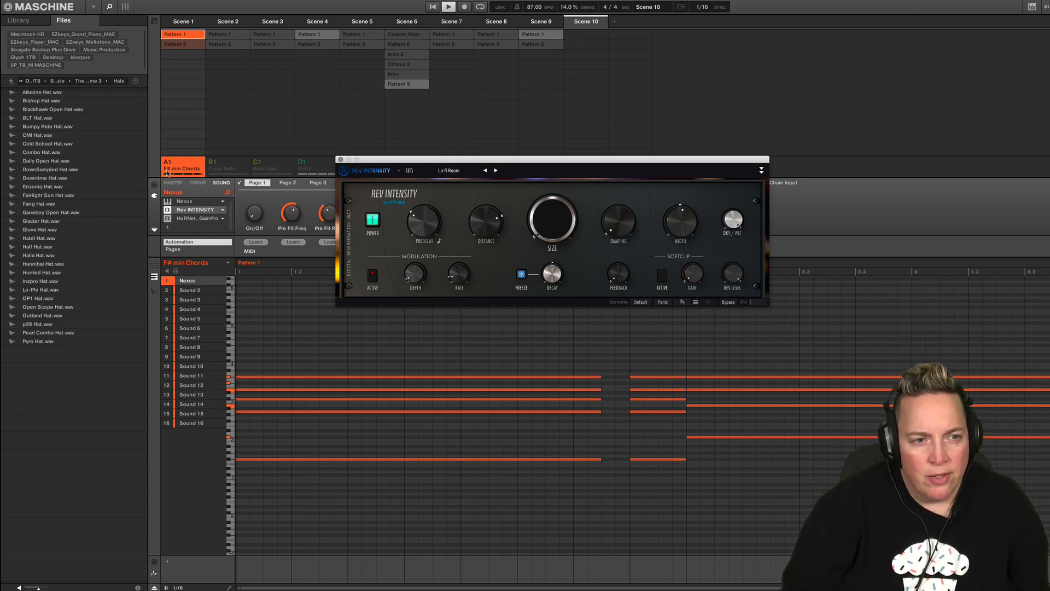
pyautogui.moveTo(424, 167); pyautogui.dragTo(639, 186)
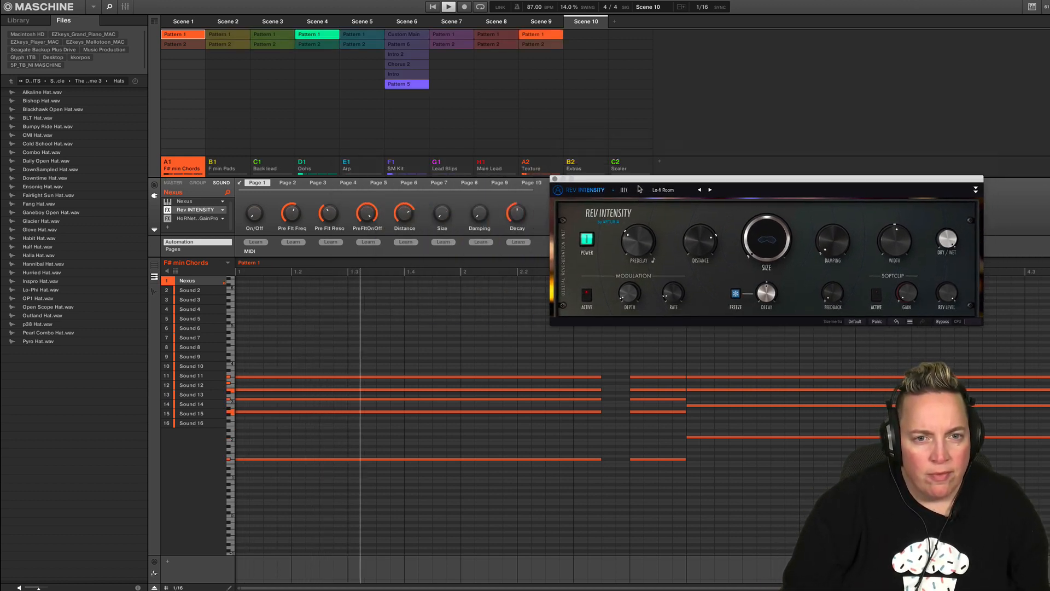
# - Mute the Scaler group and adjust the Lo-fi Room reverb's Dry/Wet on F# min Chords, closing the reverb's window
pyautogui.click(619, 164)
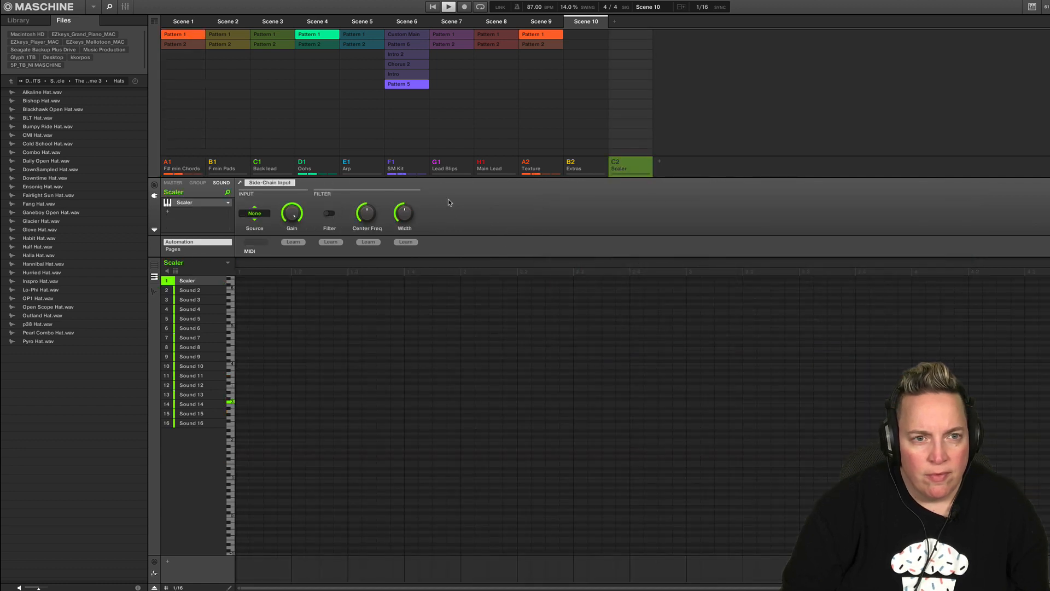
pyautogui.click(185, 166)
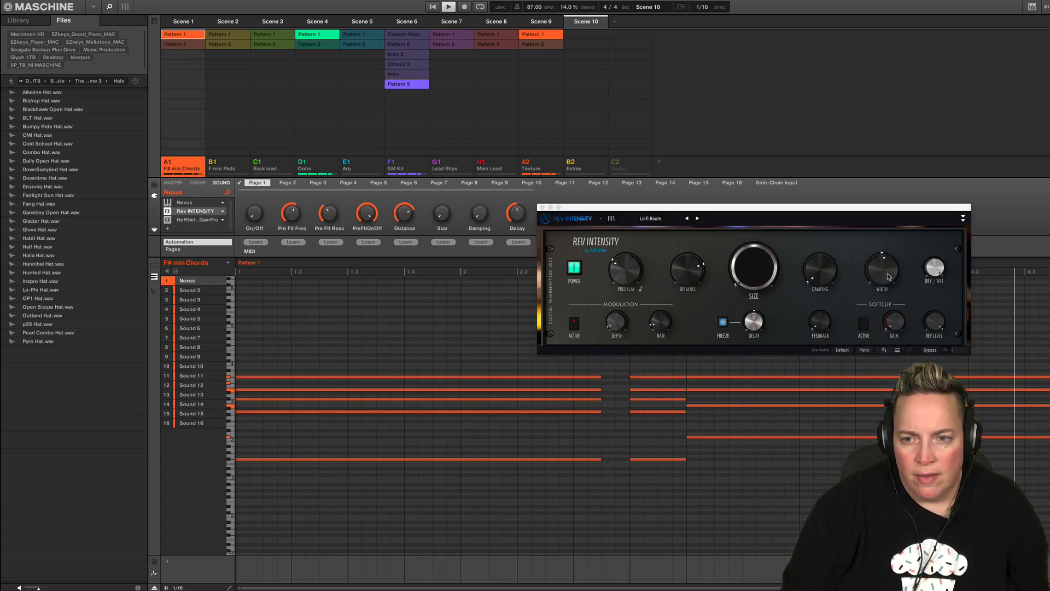
pyautogui.doubleClick(944, 266)
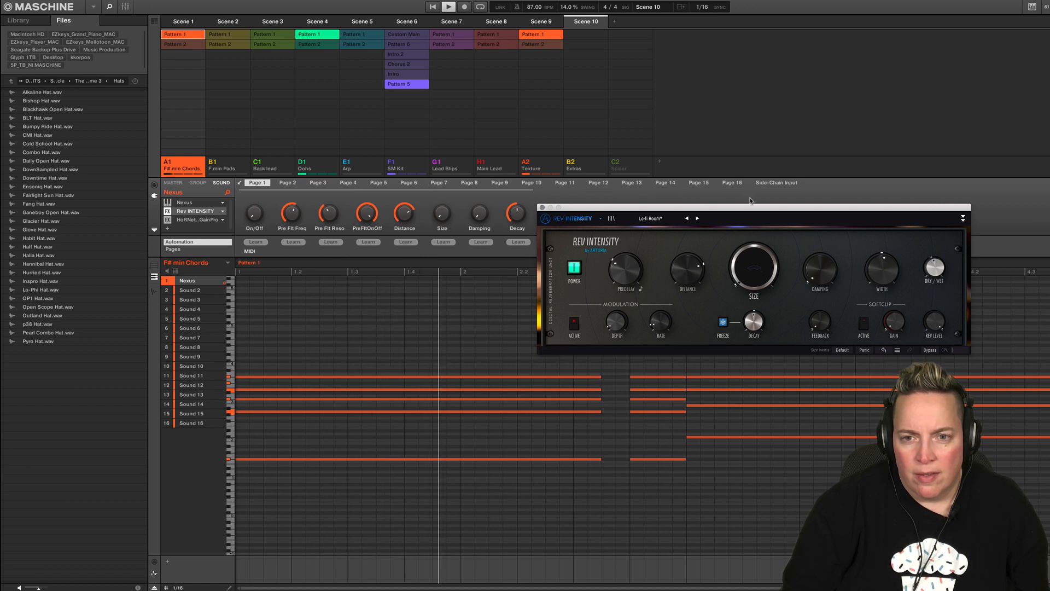
pyautogui.moveTo(750, 207); pyautogui.dragTo(508, 276)
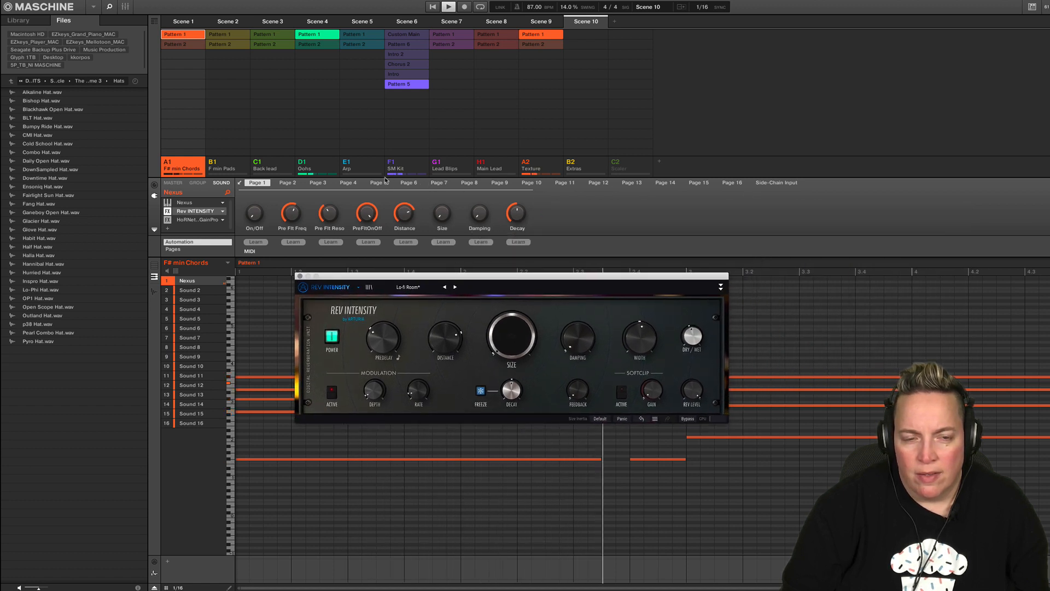
pyautogui.click(300, 276)
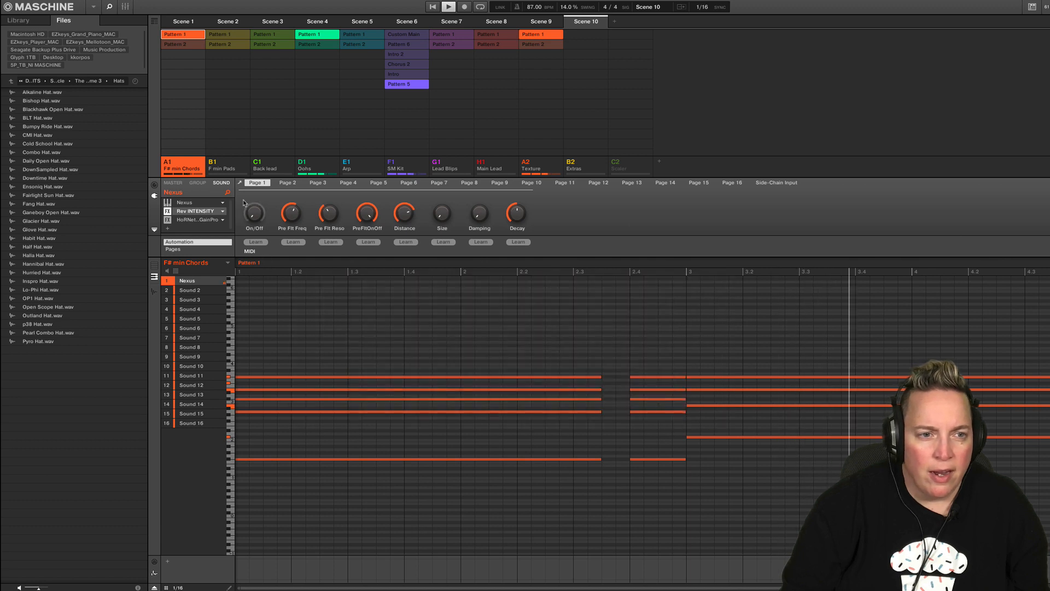
# - Solo the F min Pads group and add the Arturia Delay MEMORY-BRIGADE (VST) effect to its Nexus sound
pyautogui.keyDown('shift'); pyautogui.rightClick(210, 165); pyautogui.keyUp('shift')
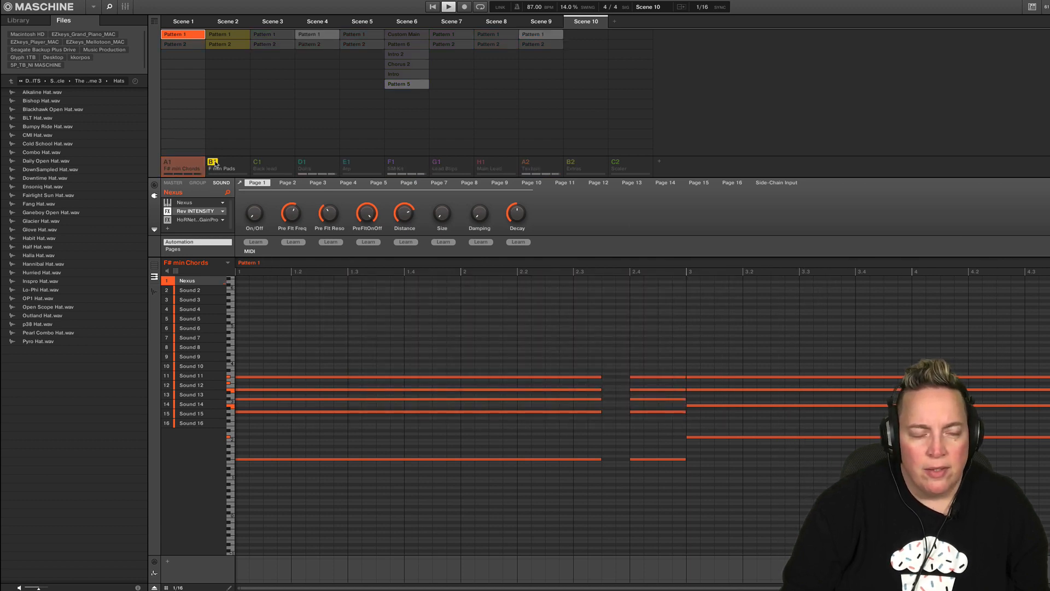
pyautogui.click(223, 36)
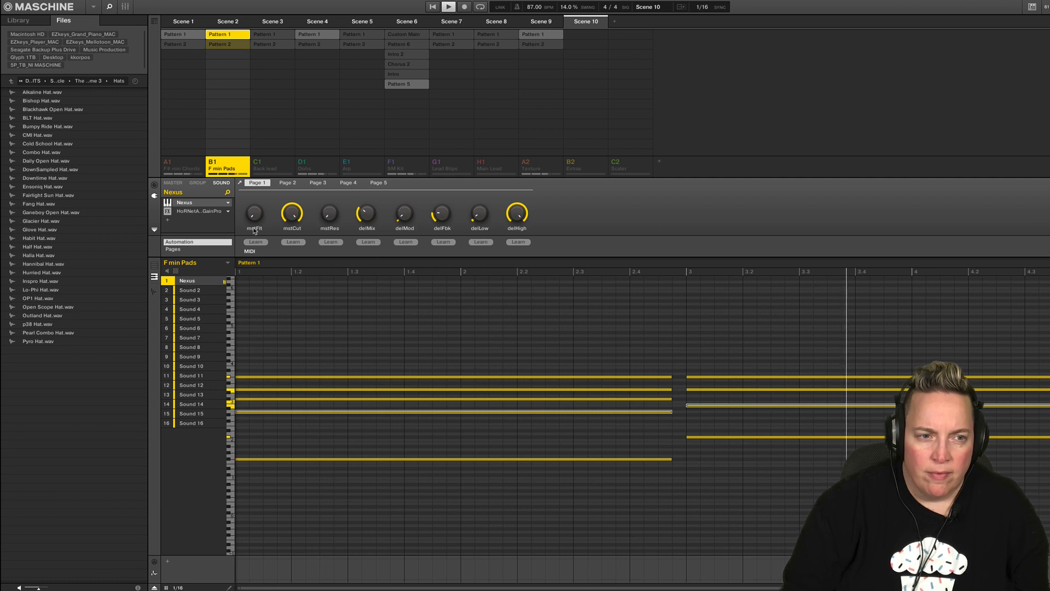
pyautogui.click(200, 221)
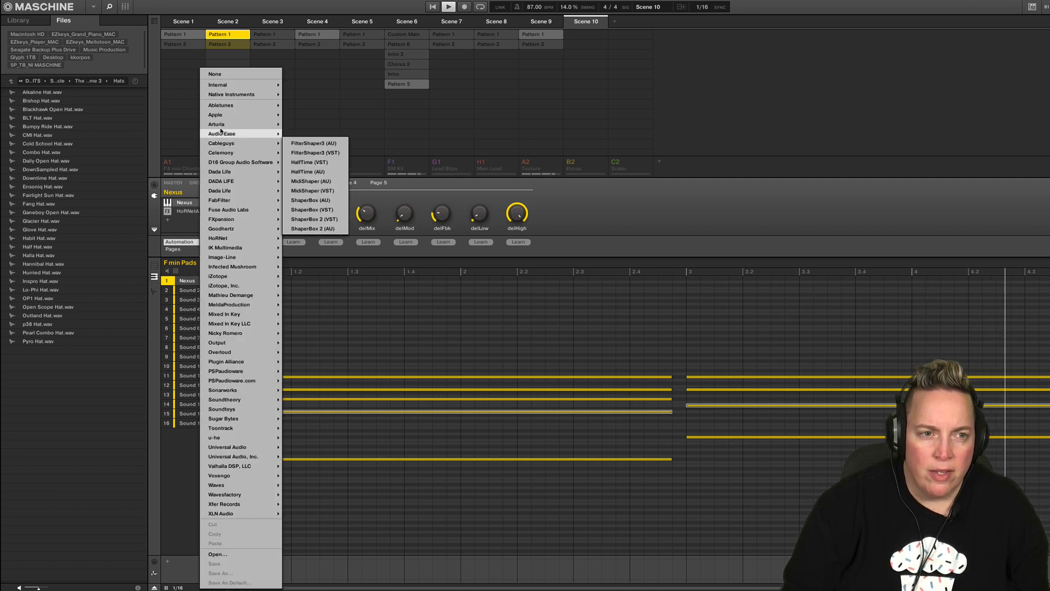
pyautogui.moveTo(221, 129)
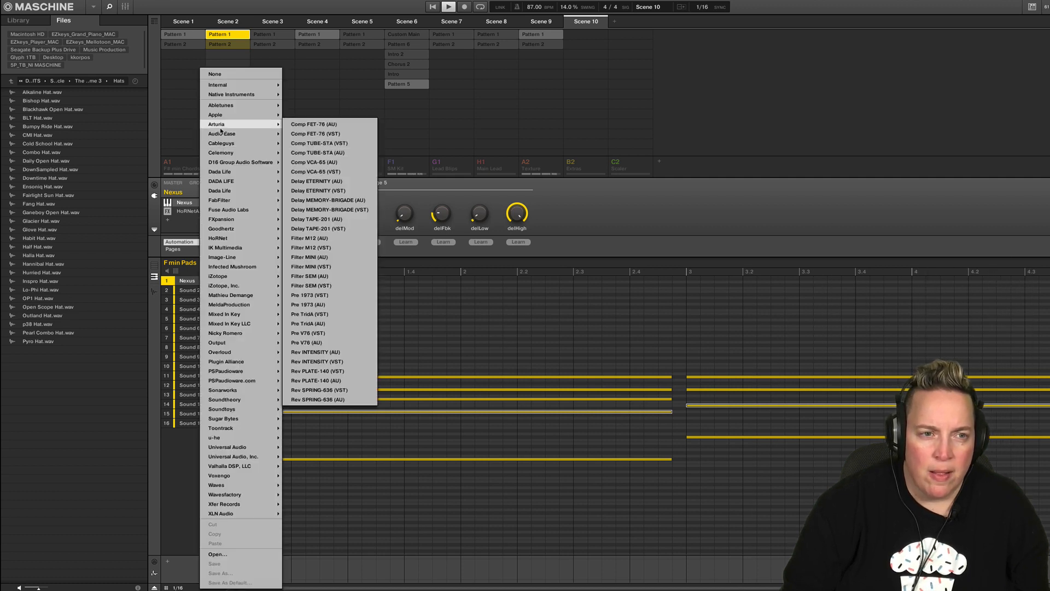
pyautogui.click(318, 212)
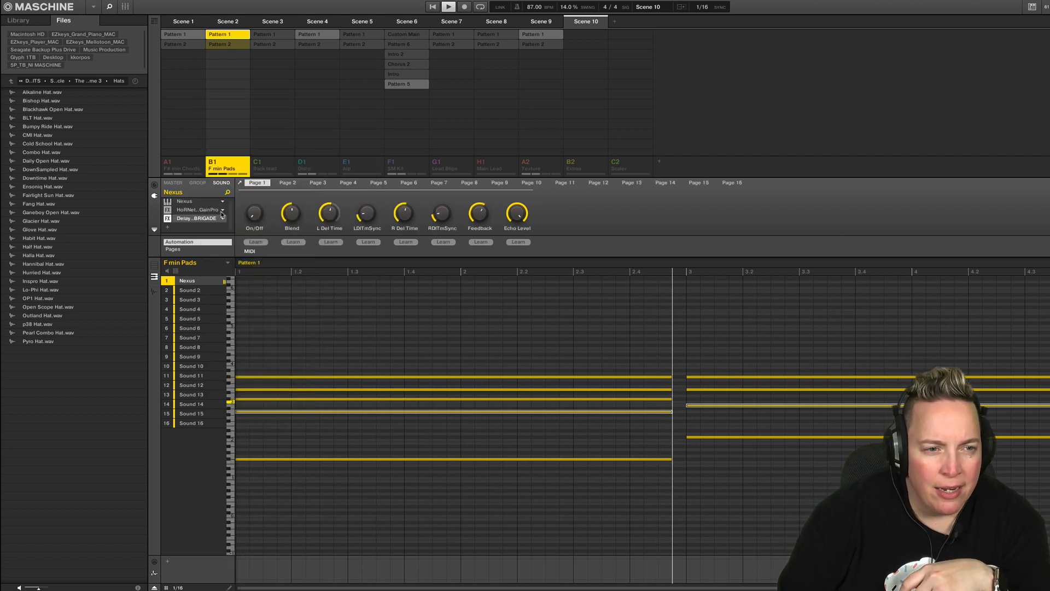
# - Place the Memory Brigade delay ahead of the HoRNet gain plug-in and open its window clear of the plug-in list
pyautogui.moveTo(193, 210); pyautogui.dragTo(192, 208)
pyautogui.doubleClick(193, 209)
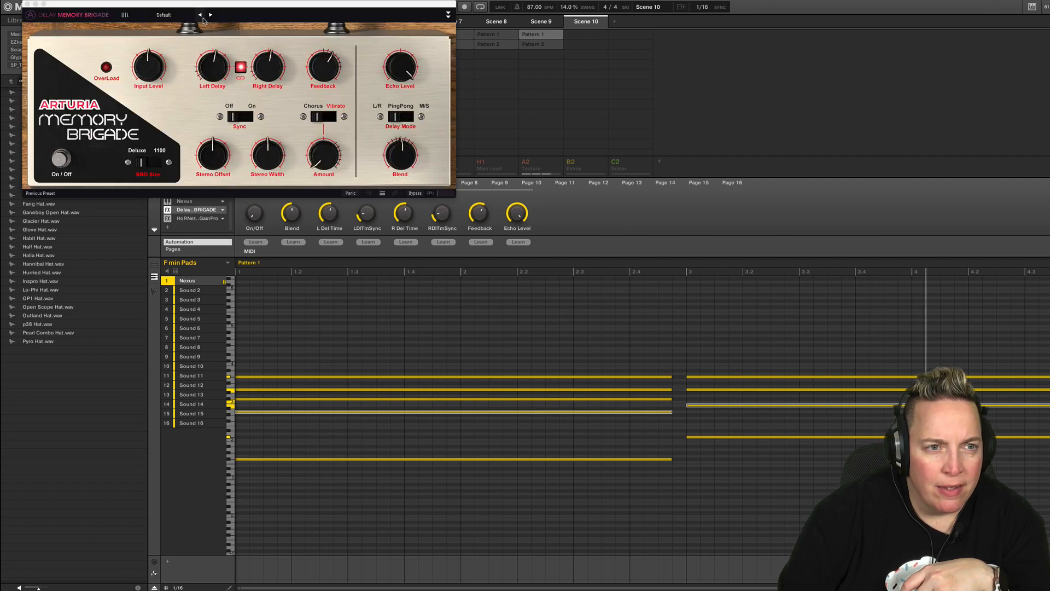
pyautogui.moveTo(307, 16); pyautogui.dragTo(629, 171)
# - Audition the Memory Brigade presets on the pads one by one, from 1.4 Delays through Stereo Vibrato to Bathroom Reverb
pyautogui.click(534, 169)
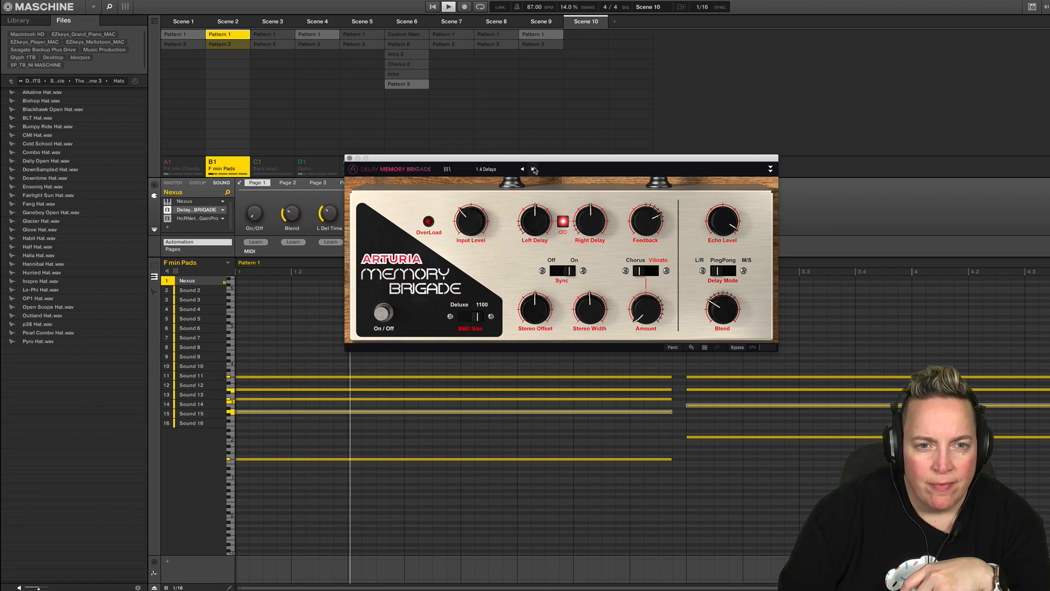
pyautogui.click(533, 169)
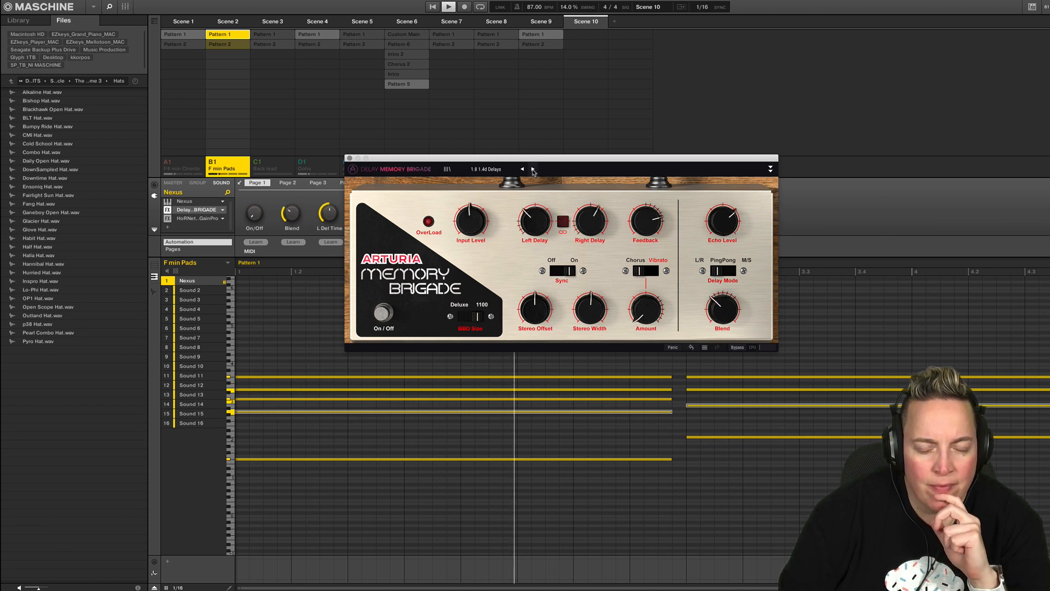
pyautogui.click(533, 170)
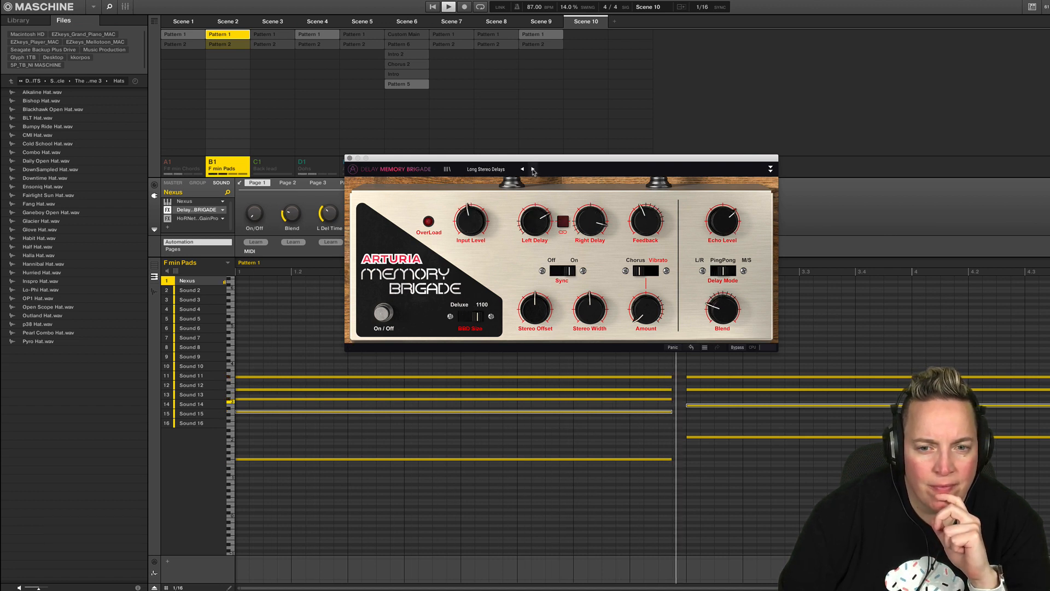
pyautogui.click(533, 170)
pyautogui.click(534, 169)
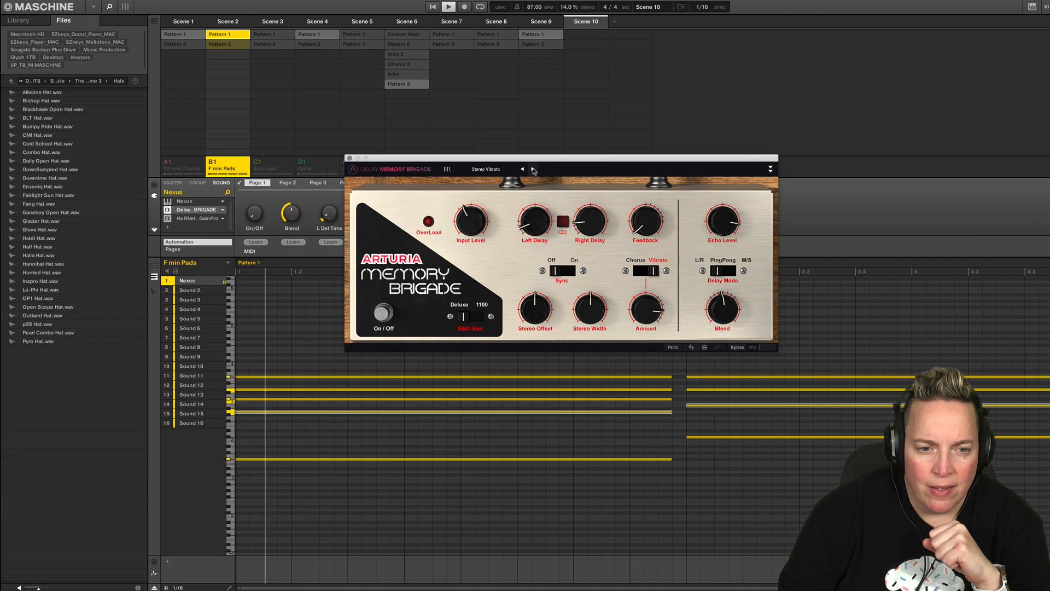
pyautogui.click(534, 170)
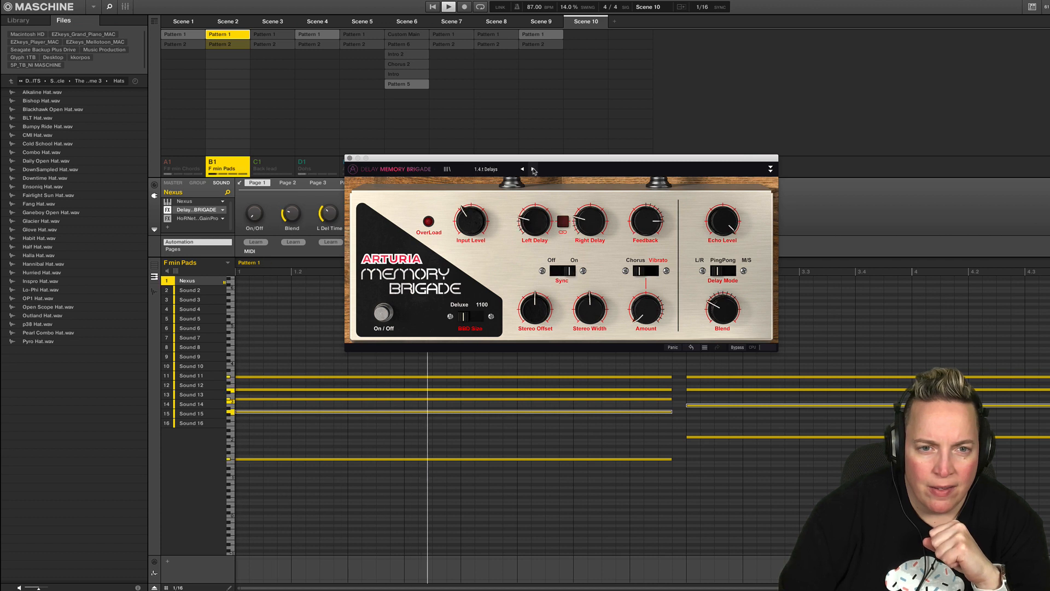
pyautogui.click(534, 170)
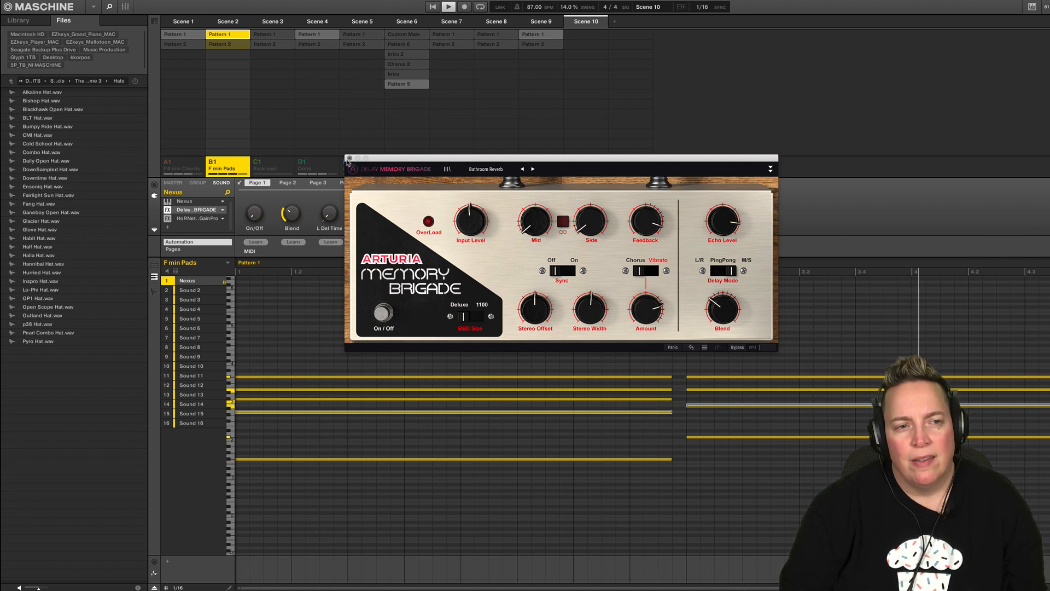
# - Add F# min Chords and Back lead to the soloed pads, closing the delay window, and switch to soloing Back lead alone
pyautogui.click(168, 163)
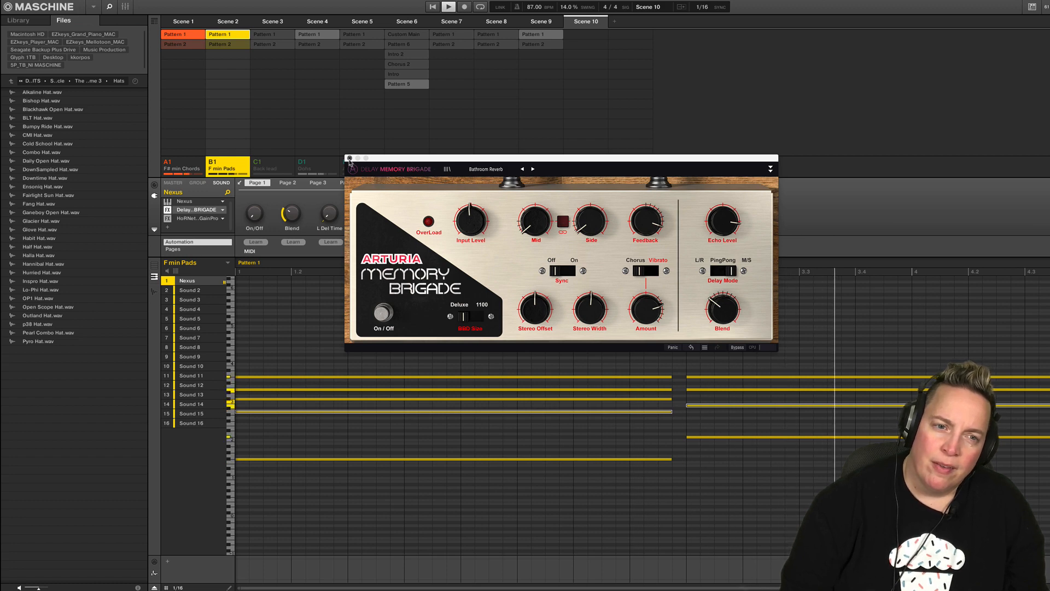
pyautogui.click(351, 158)
pyautogui.click(260, 166)
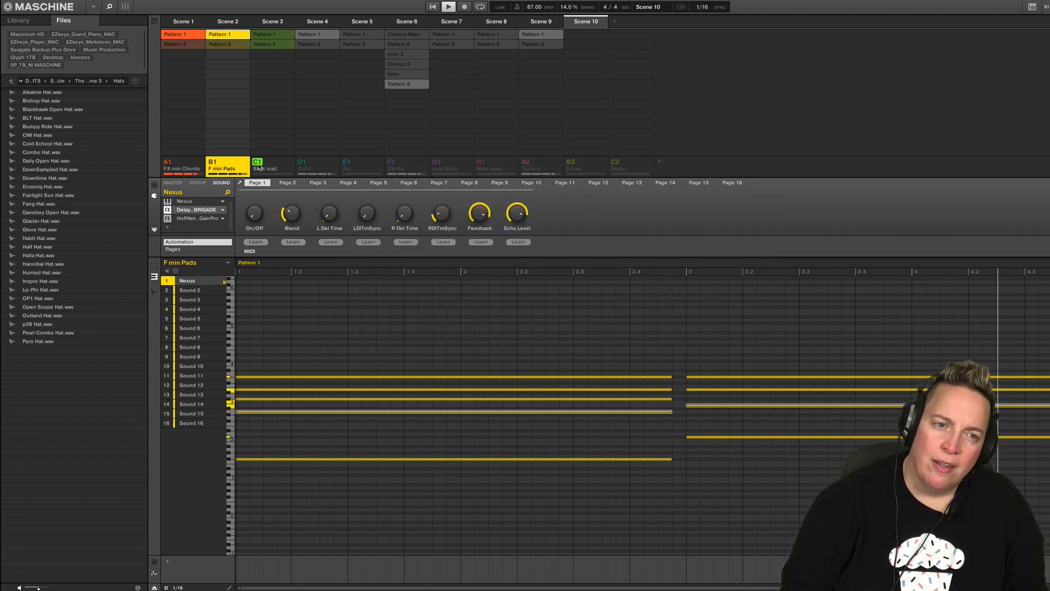
pyautogui.click(256, 165)
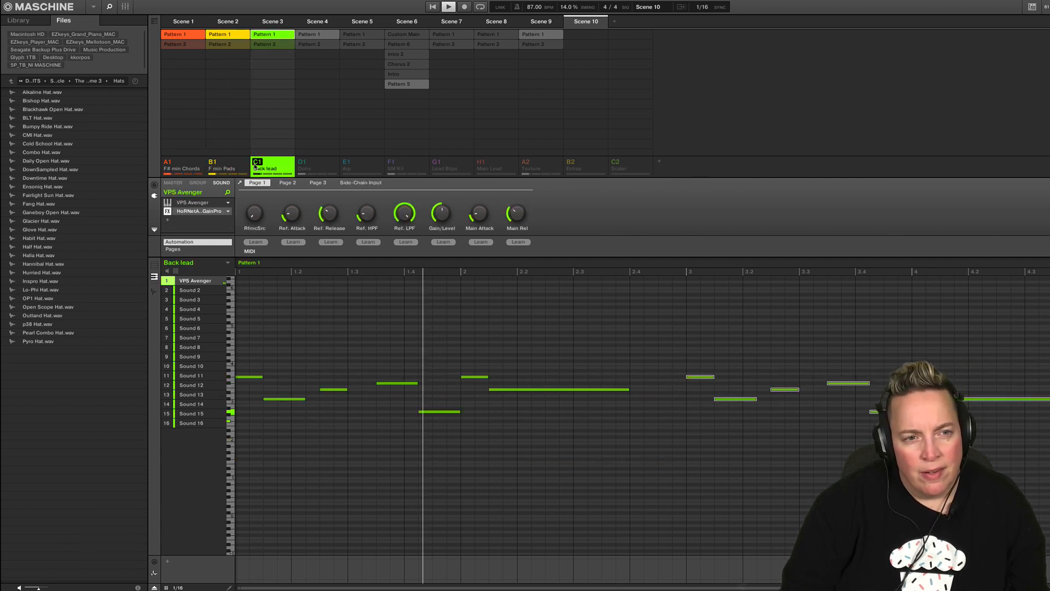
pyautogui.rightClick(259, 165)
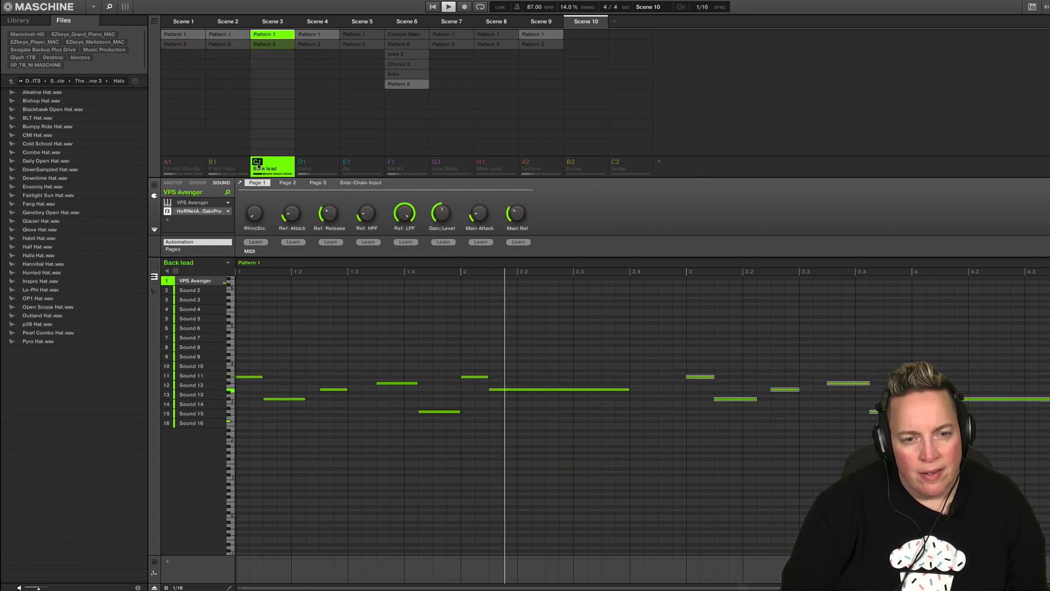
# - Insert Arturia Delay TAPE-201 (VST) on the Back lead sound ahead of the HoRNet gain plug-in and open its window
pyautogui.click(200, 221)
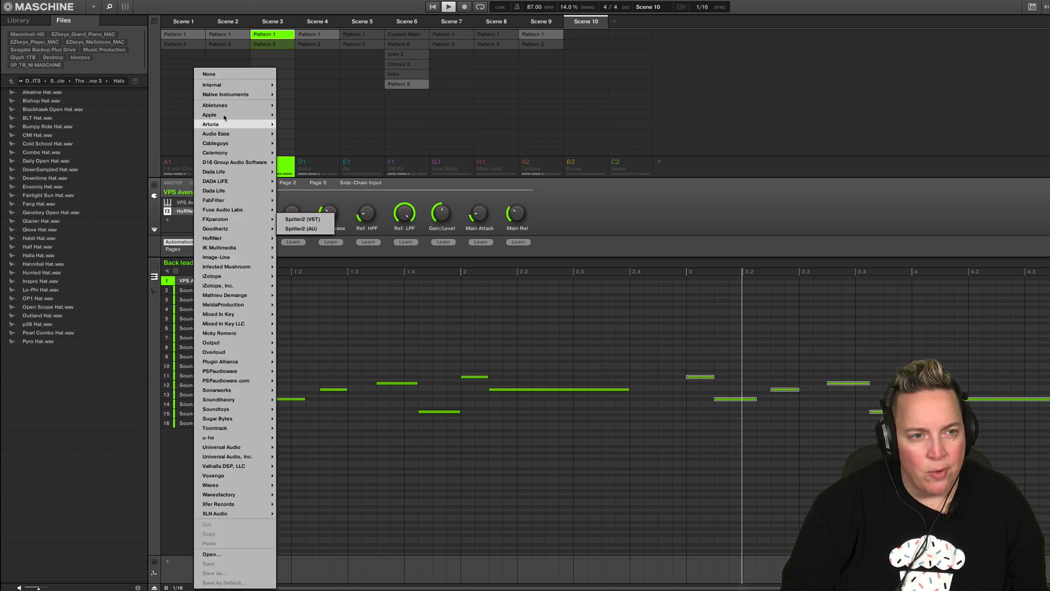
pyautogui.moveTo(257, 134)
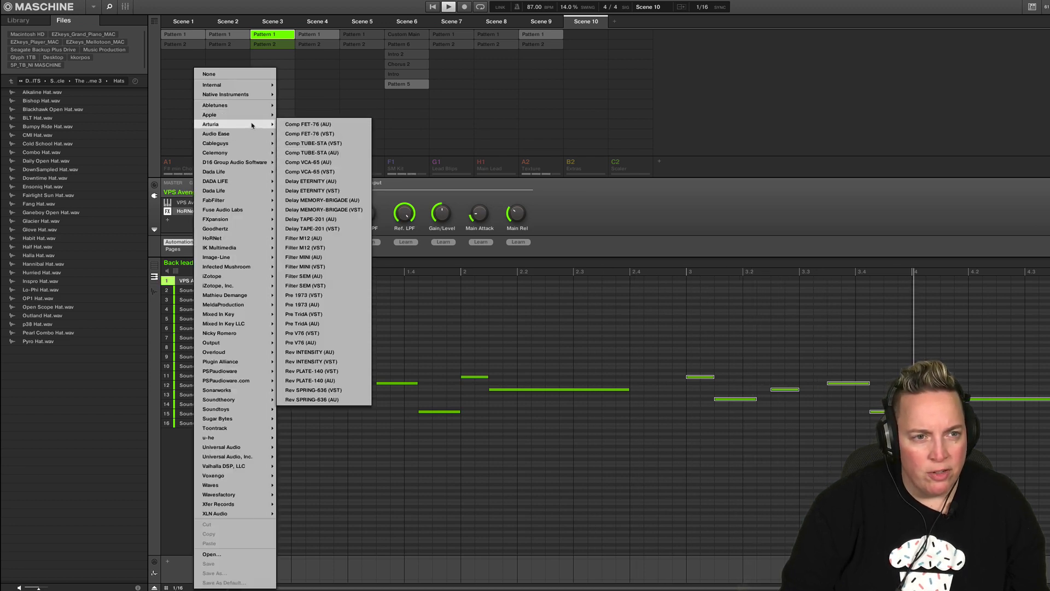
pyautogui.click(321, 230)
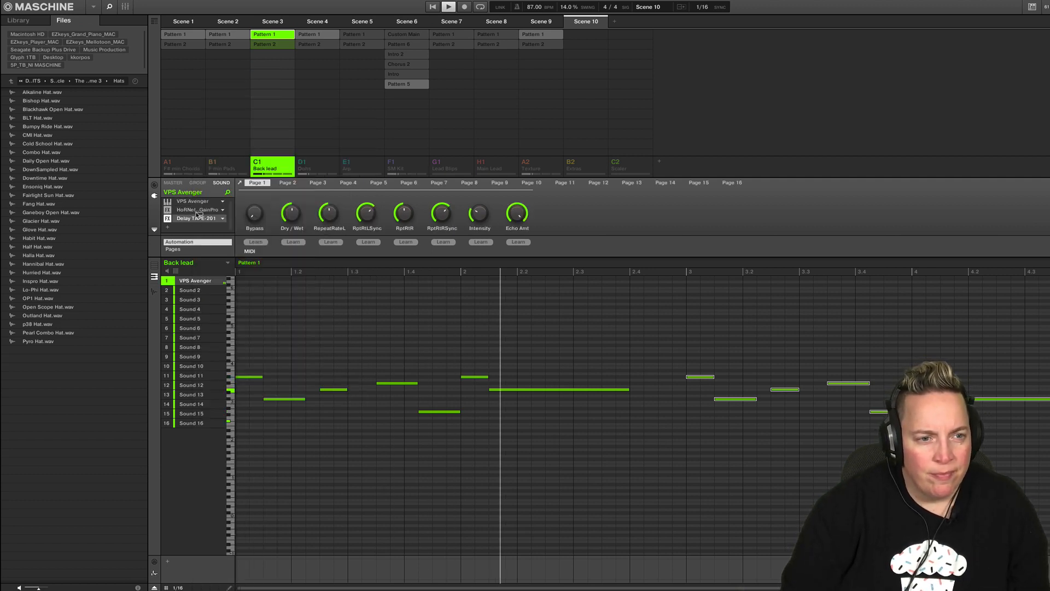
pyautogui.moveTo(198, 213); pyautogui.dragTo(198, 211)
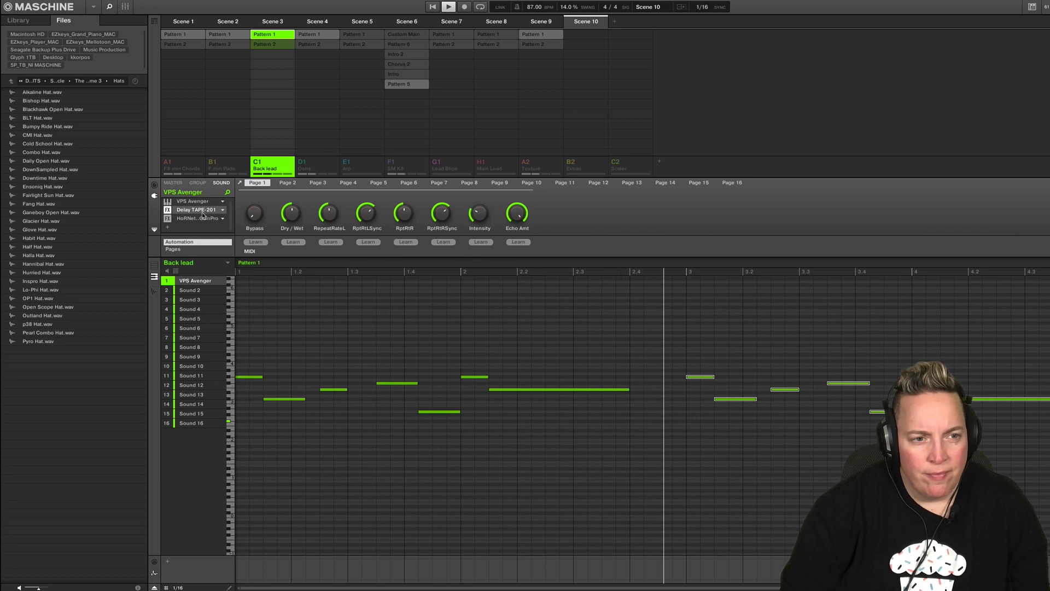
pyautogui.doubleClick(200, 210)
pyautogui.moveTo(241, 3); pyautogui.dragTo(383, 78)
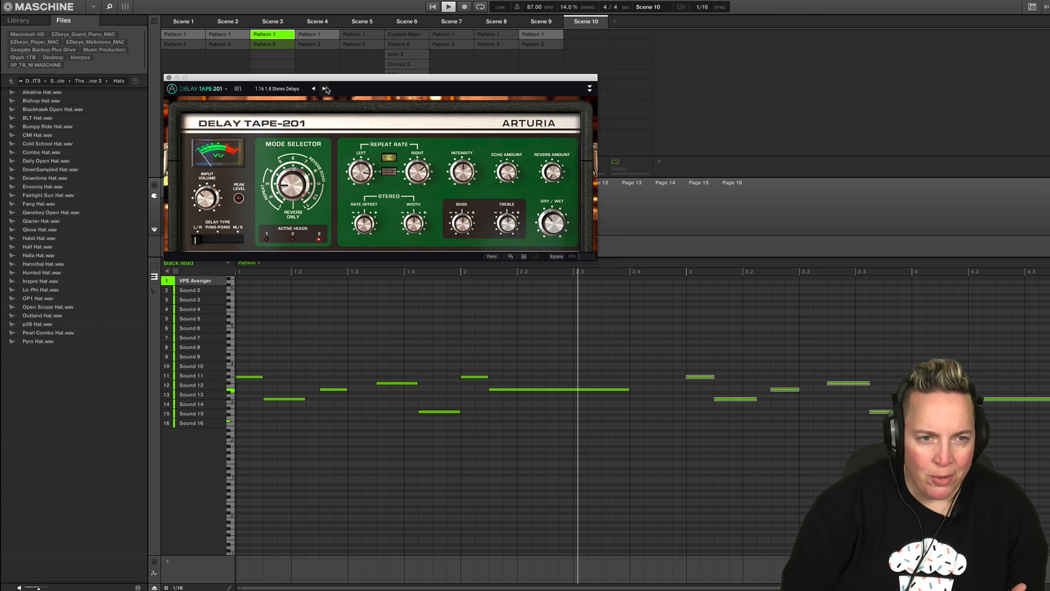
# - Audition the Delay TAPE-201 presets on the back lead one by one, from 1.8 Ping Pong Delays through Dirty Delays to Resonators Reverb
pyautogui.click(325, 89)
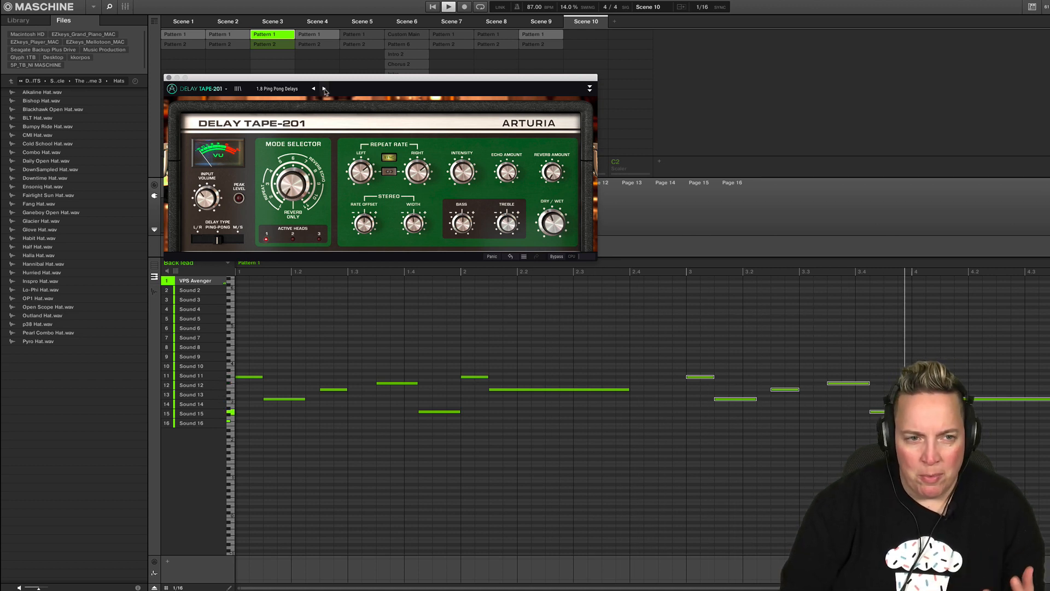
pyautogui.click(324, 88)
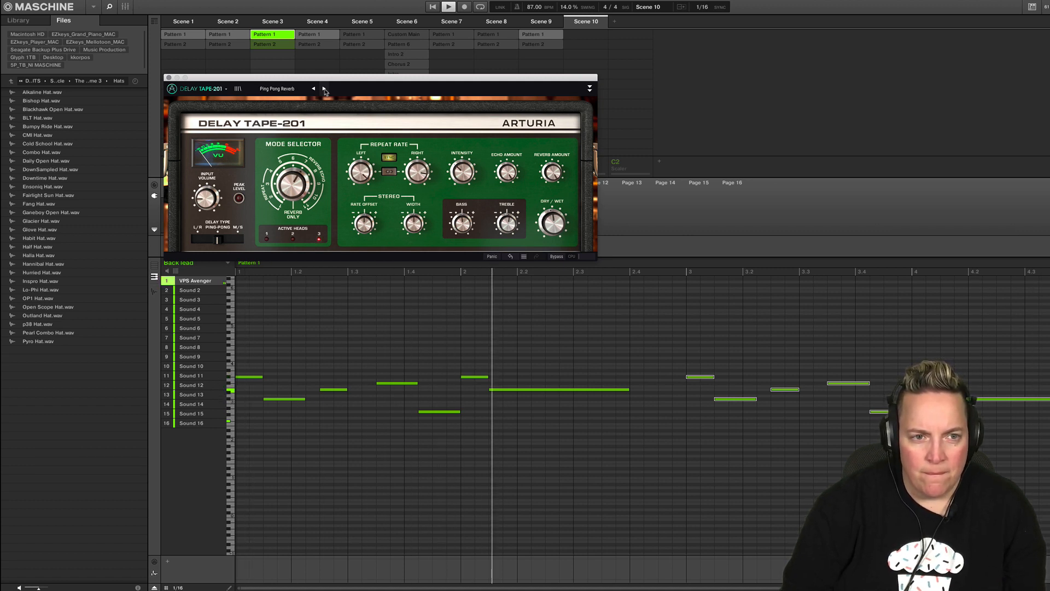
pyautogui.click(325, 89)
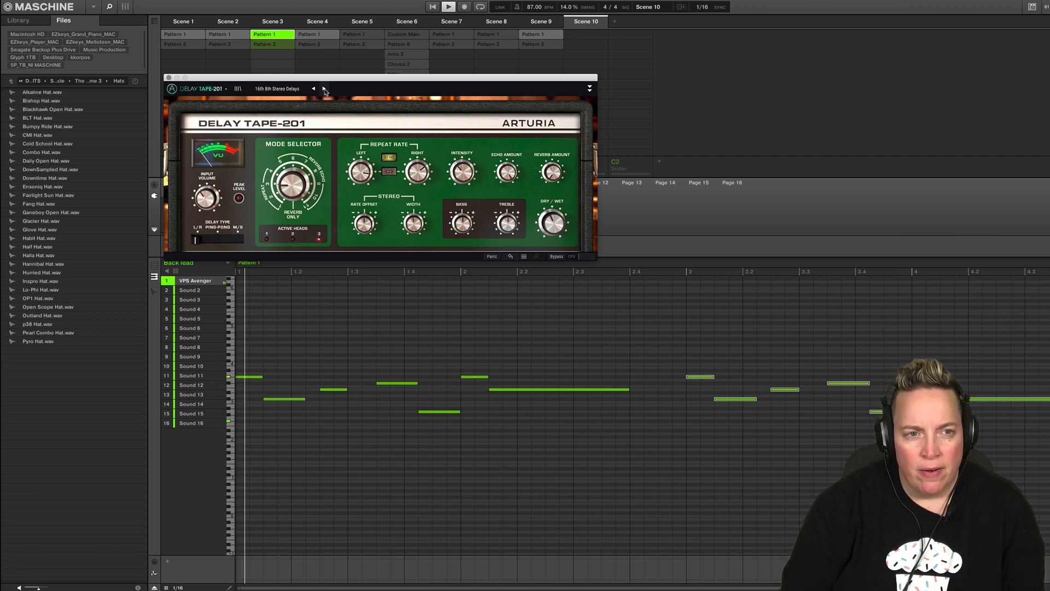
pyautogui.click(324, 89)
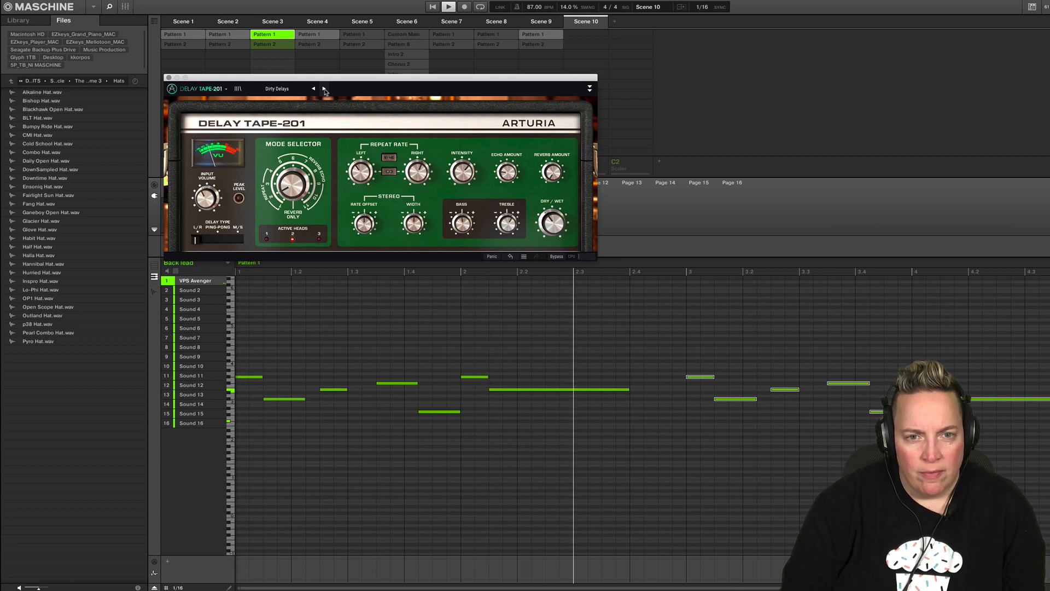
pyautogui.click(325, 90)
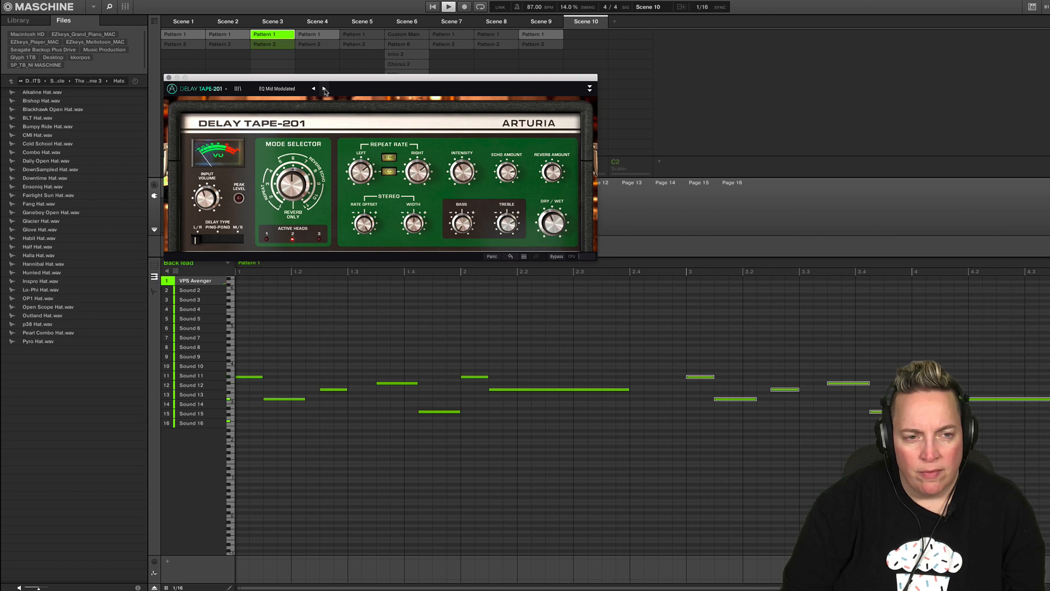
pyautogui.click(324, 90)
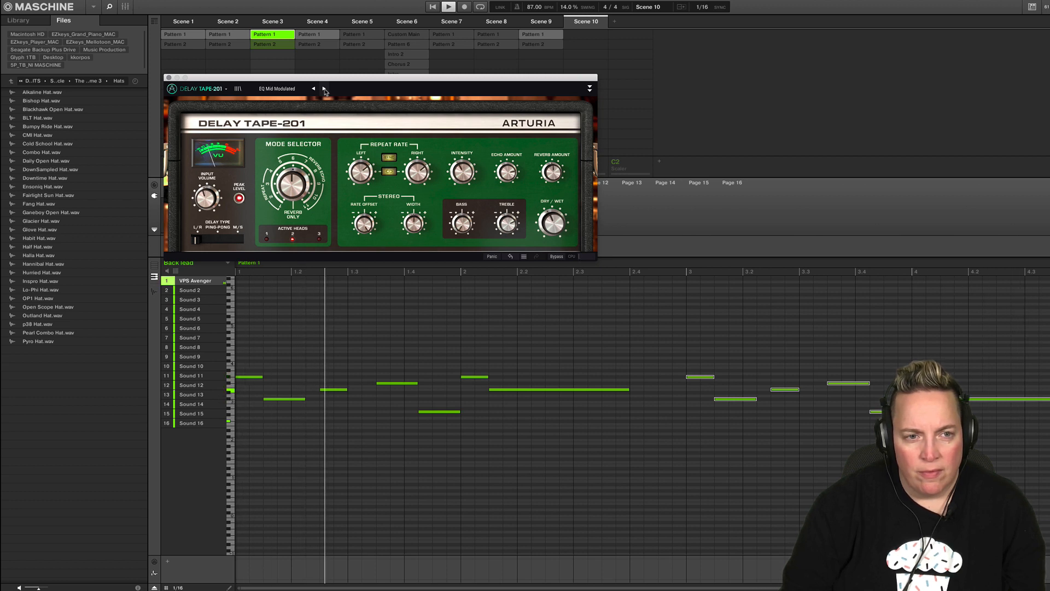
pyautogui.click(325, 89)
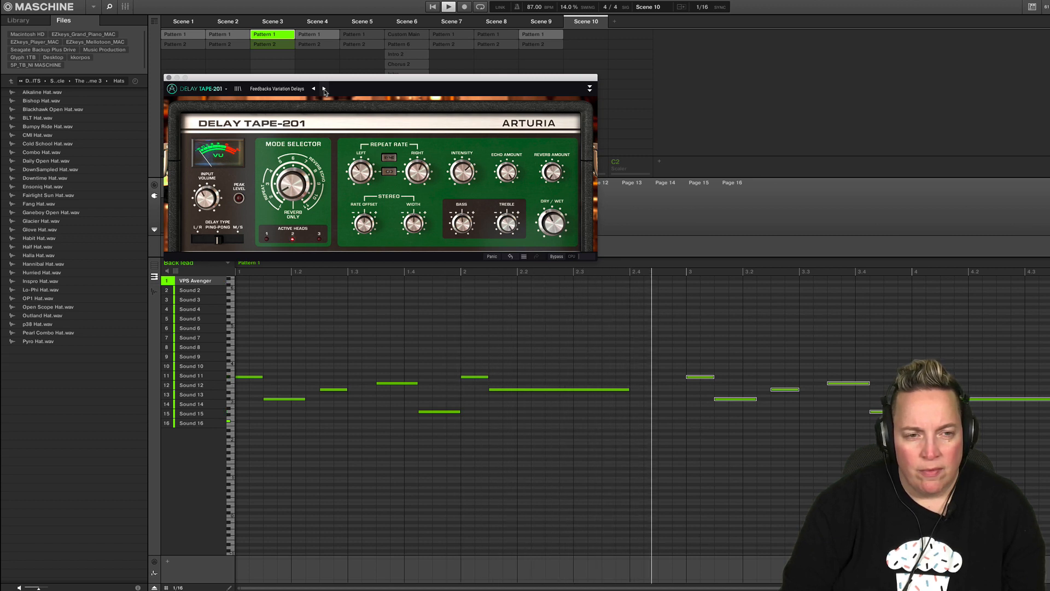
pyautogui.click(324, 89)
pyautogui.click(324, 89)
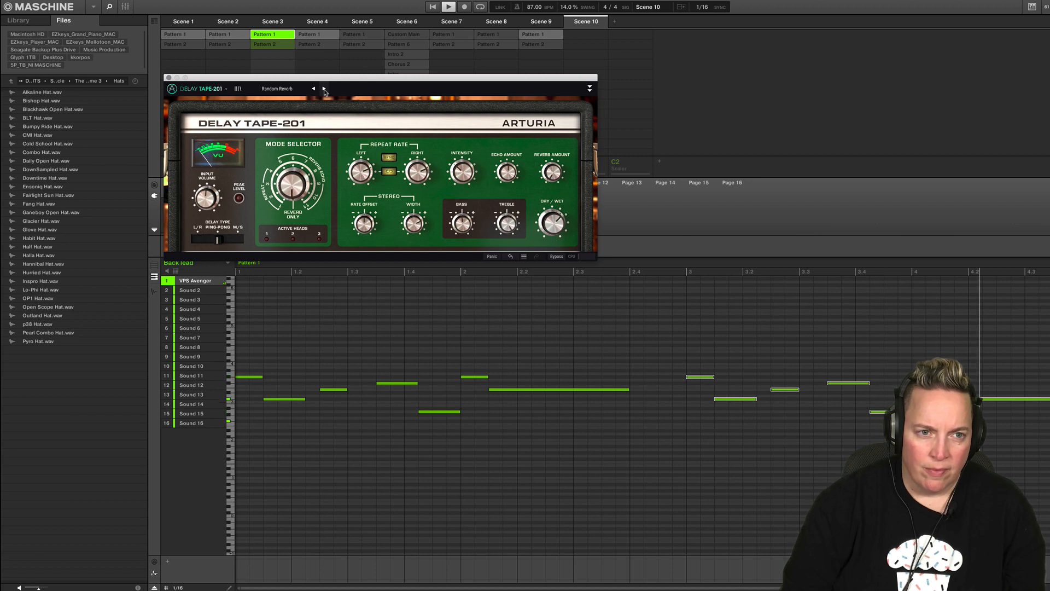
# - Load the Ping Pong Reverb preset in Delay TAPE-201 on the back lead and close the plug-in window
pyautogui.click(278, 89)
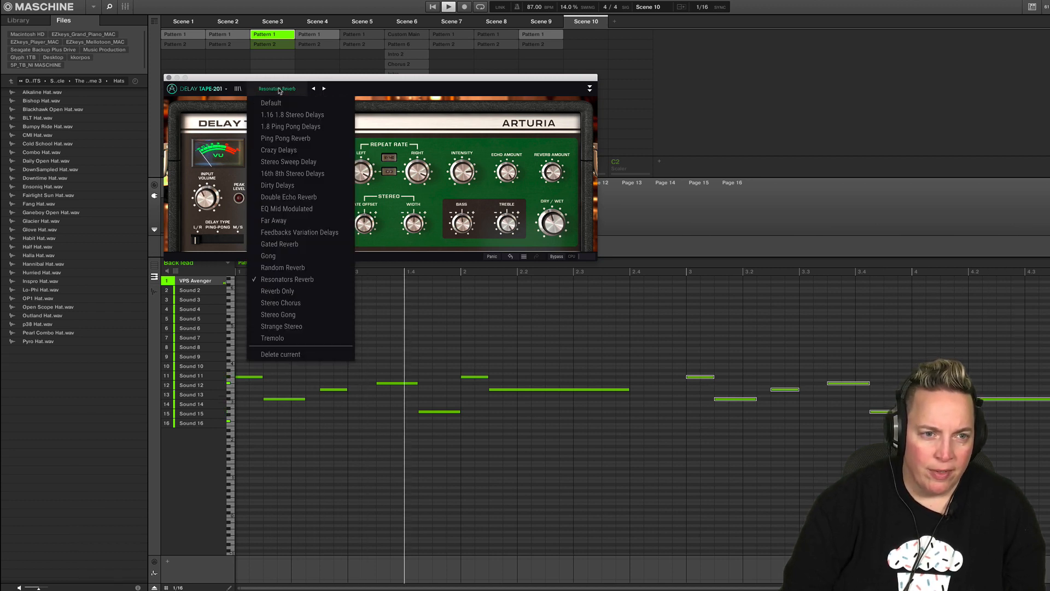
pyautogui.click(287, 138)
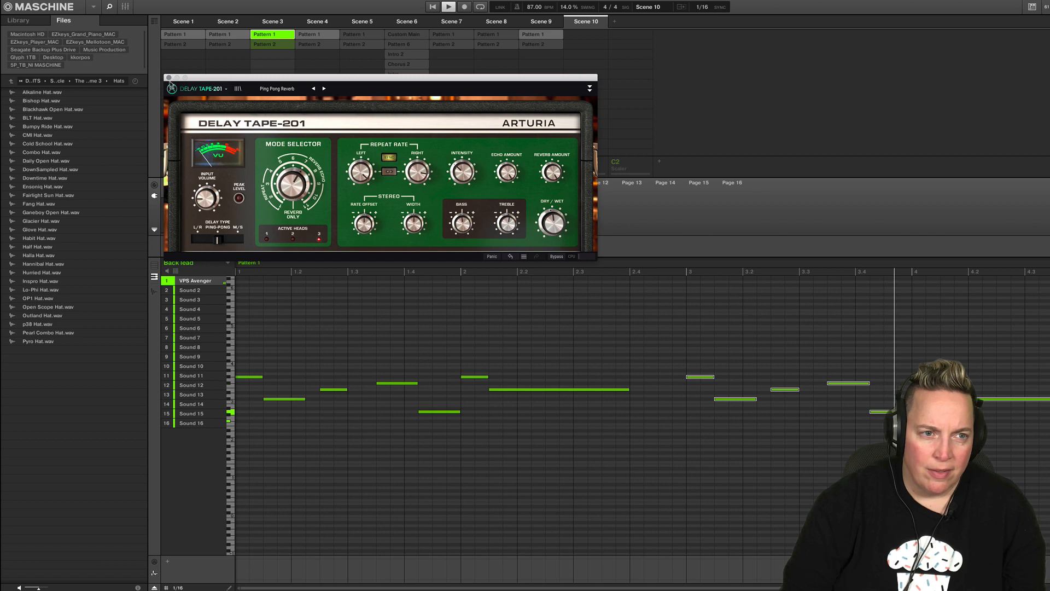
pyautogui.click(169, 77)
# - Unmute the F min Pads and F# min Chords groups alongside the back lead and check the group levels in the mixer
pyautogui.click(215, 164)
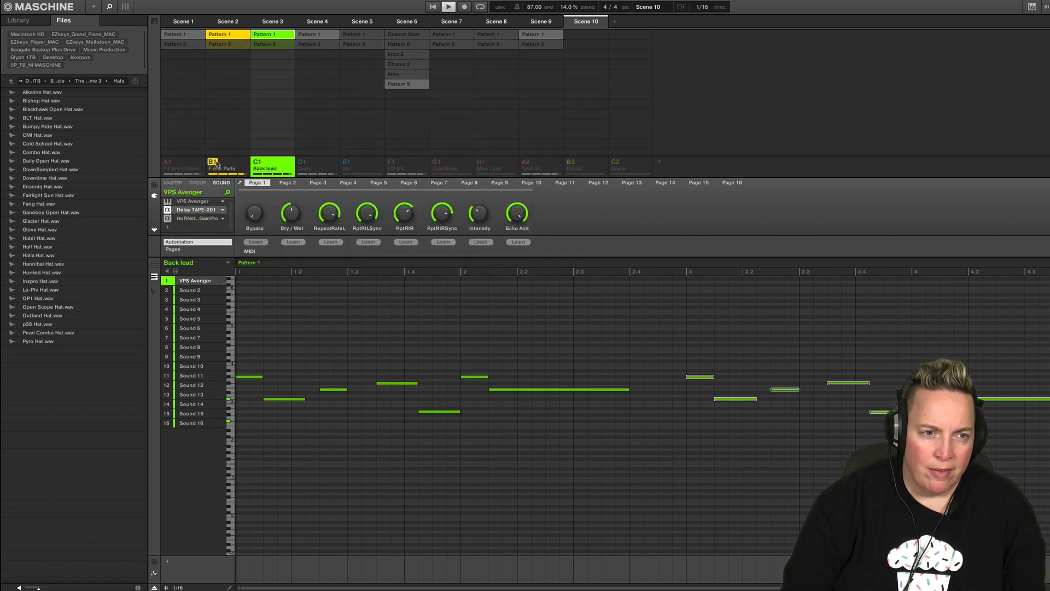
pyautogui.click(170, 164)
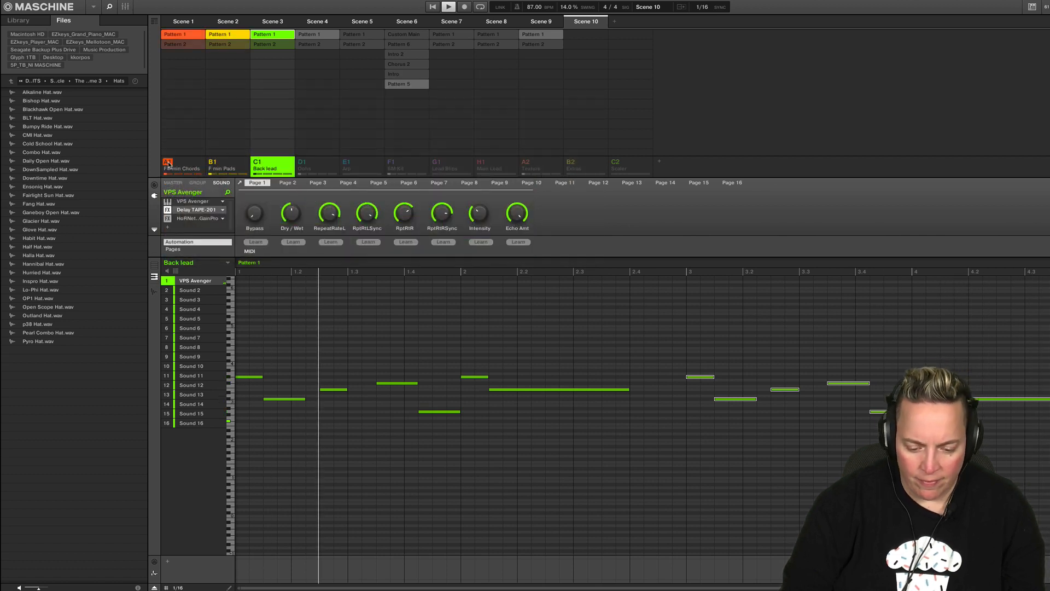
pyautogui.click(126, 8)
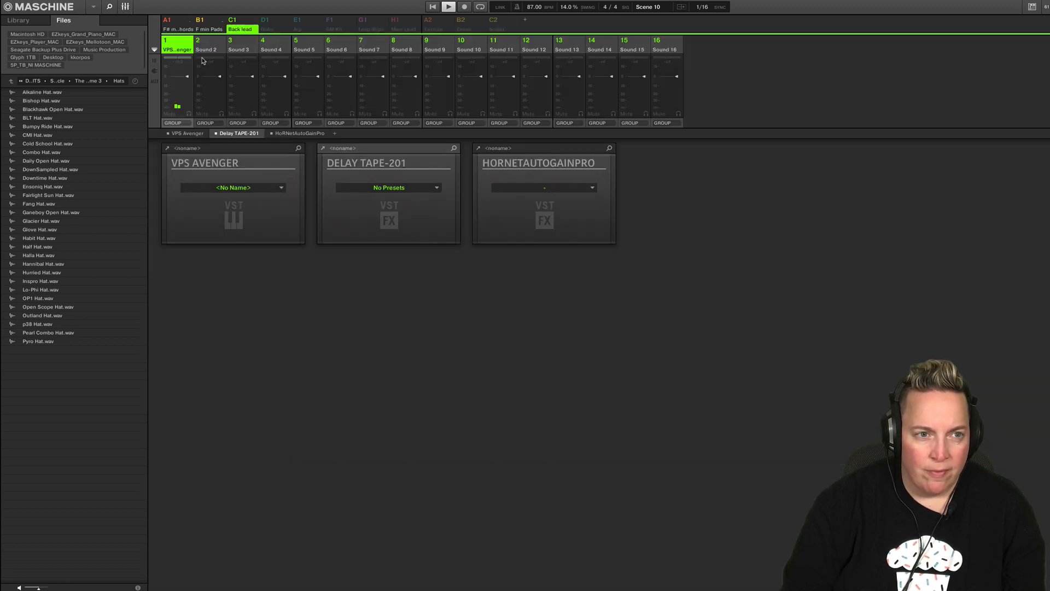
pyautogui.click(186, 26)
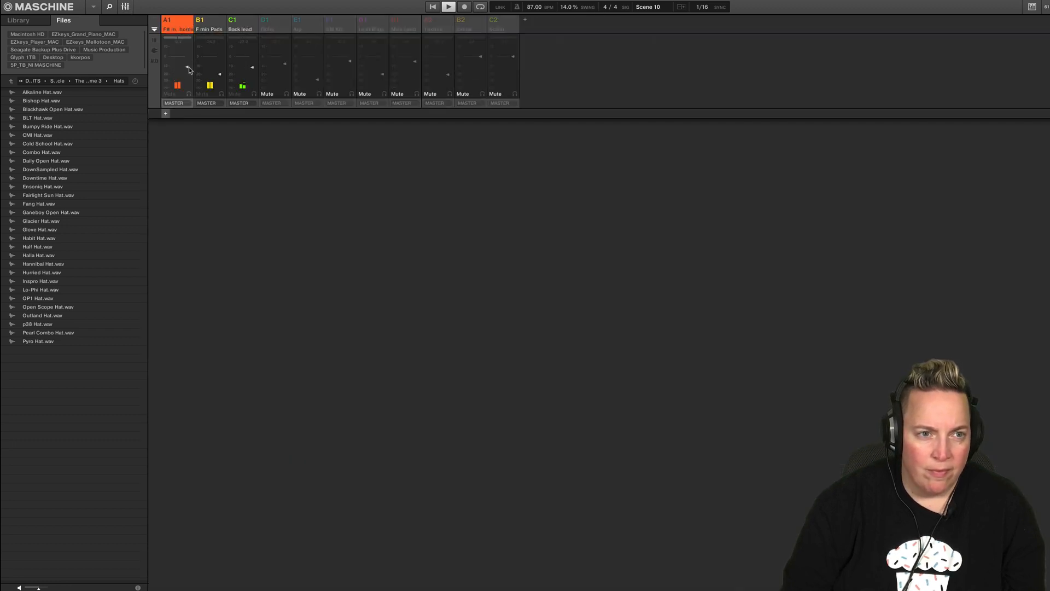
pyautogui.click(125, 8)
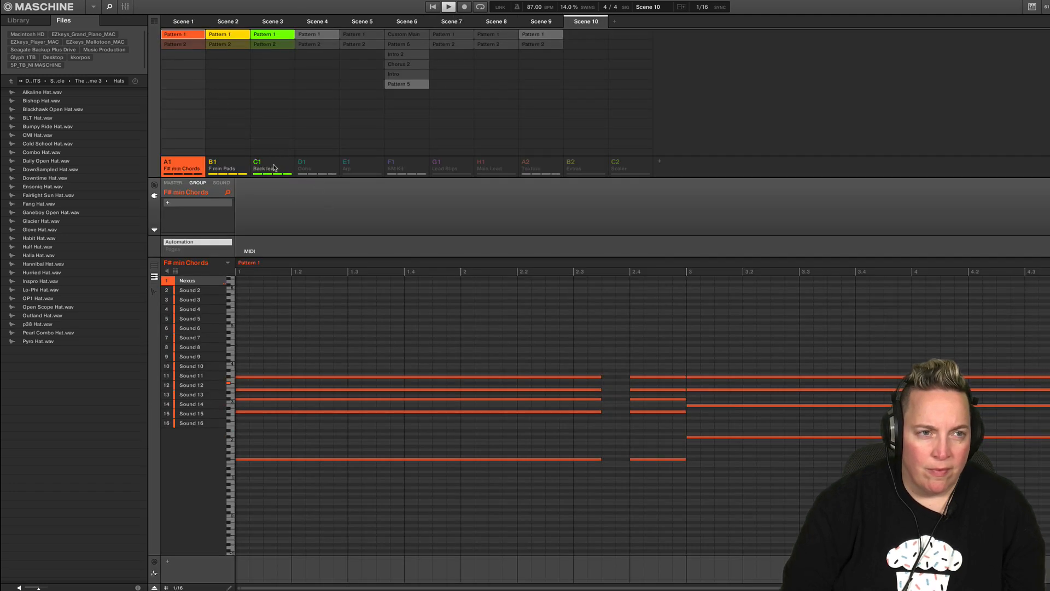
pyautogui.click(125, 8)
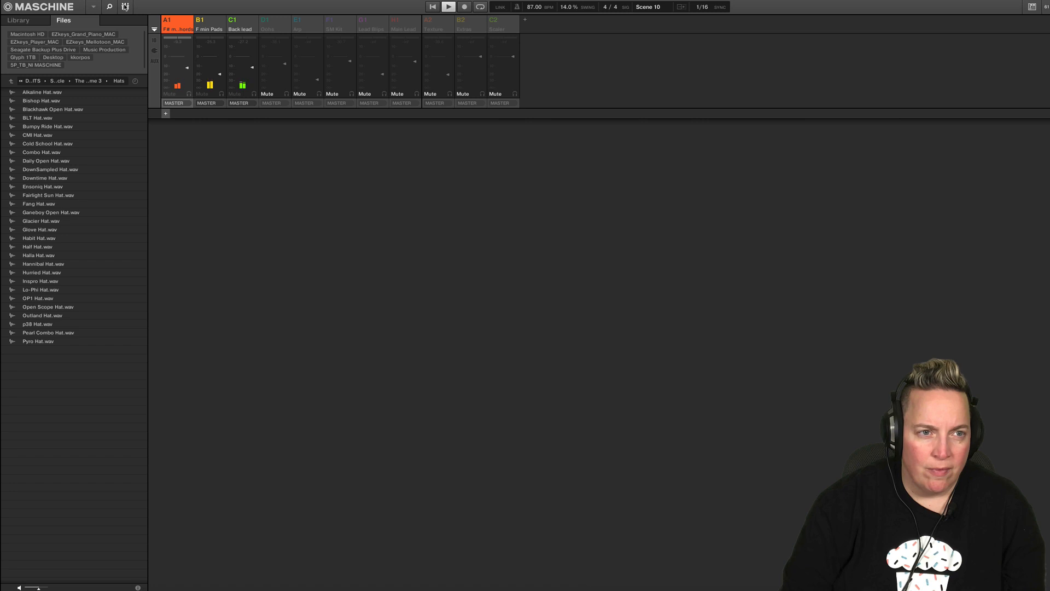
pyautogui.click(125, 7)
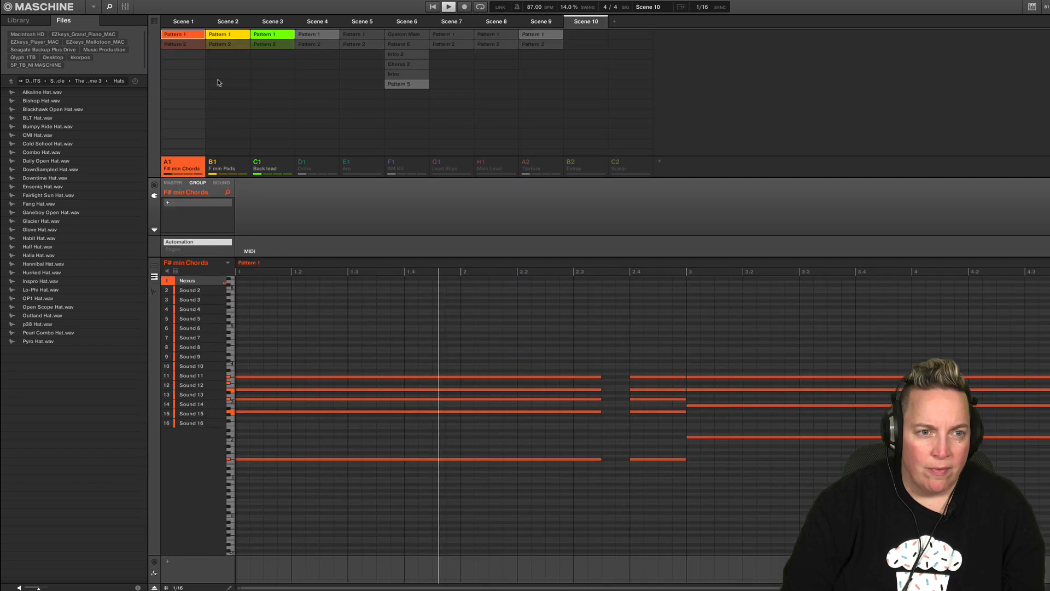
# - Bring in the Oohs group, solo it alone, and check its level in the mixer
pyautogui.click(302, 164)
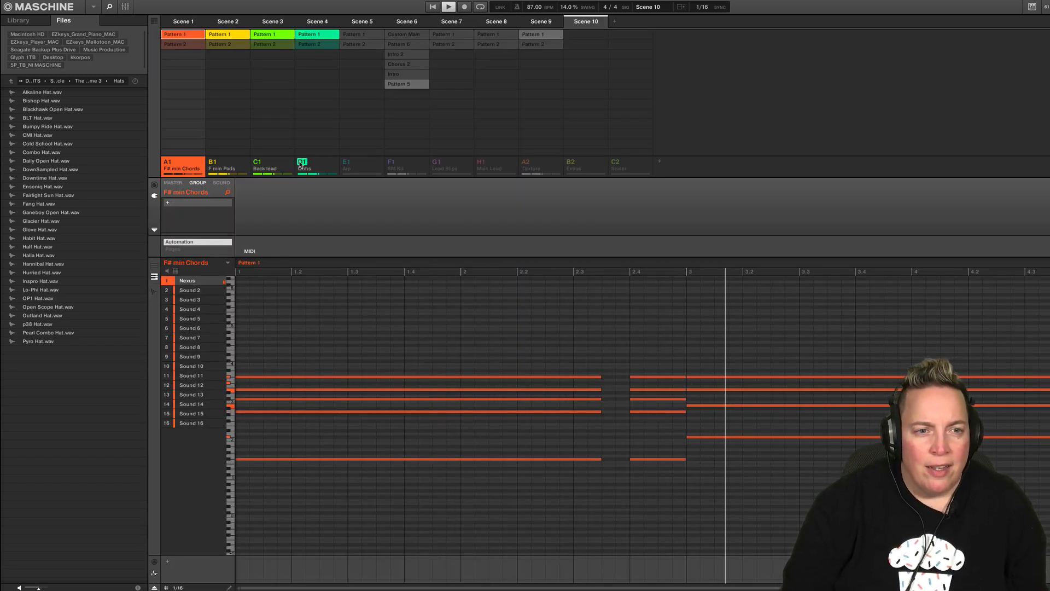
pyautogui.rightClick(300, 164)
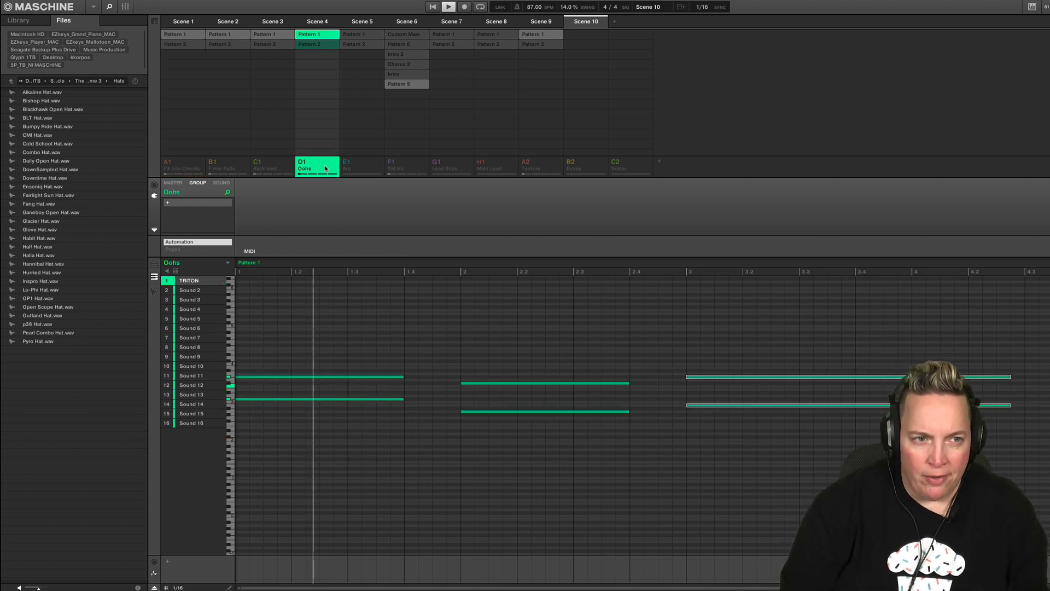
pyautogui.click(125, 7)
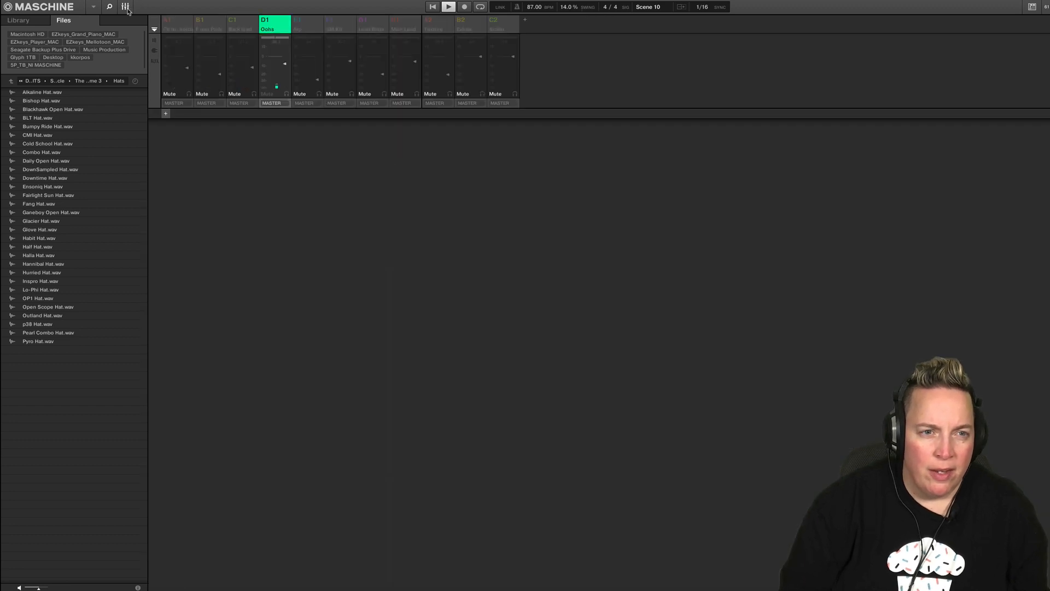
pyautogui.click(126, 7)
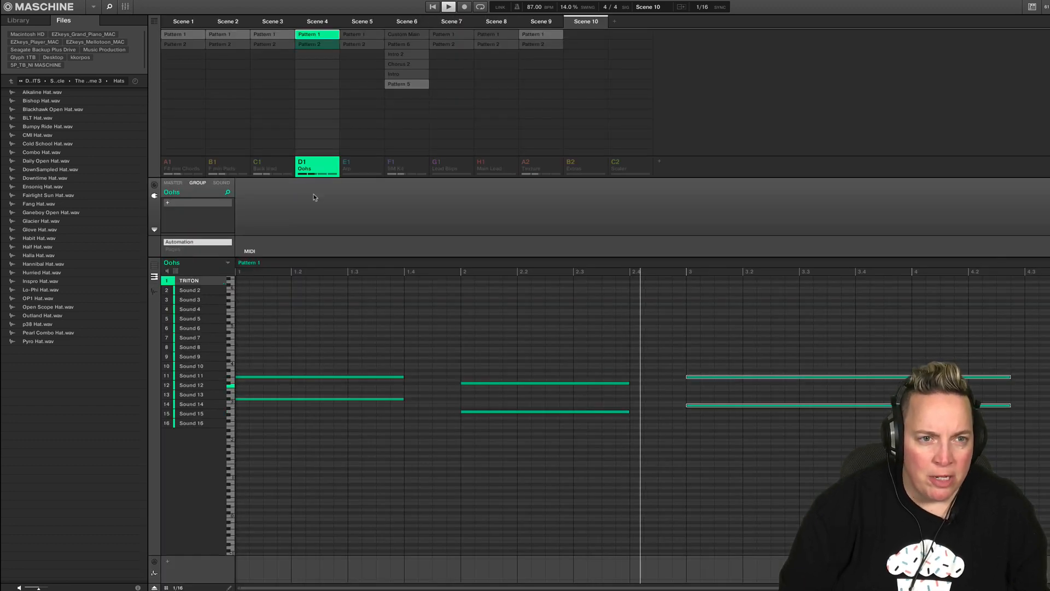
# - Insert Arturia Rev SPRING-636 (VST) on the TRITON sound of Oohs and place it ahead of Tremolator
pyautogui.click(221, 182)
pyautogui.click(203, 228)
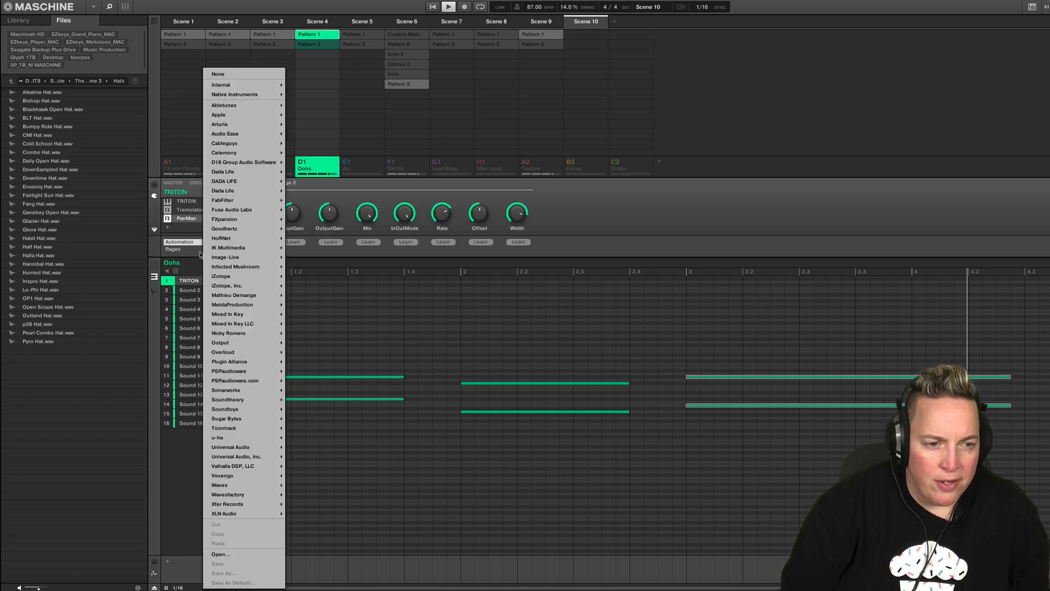
pyautogui.moveTo(245, 127)
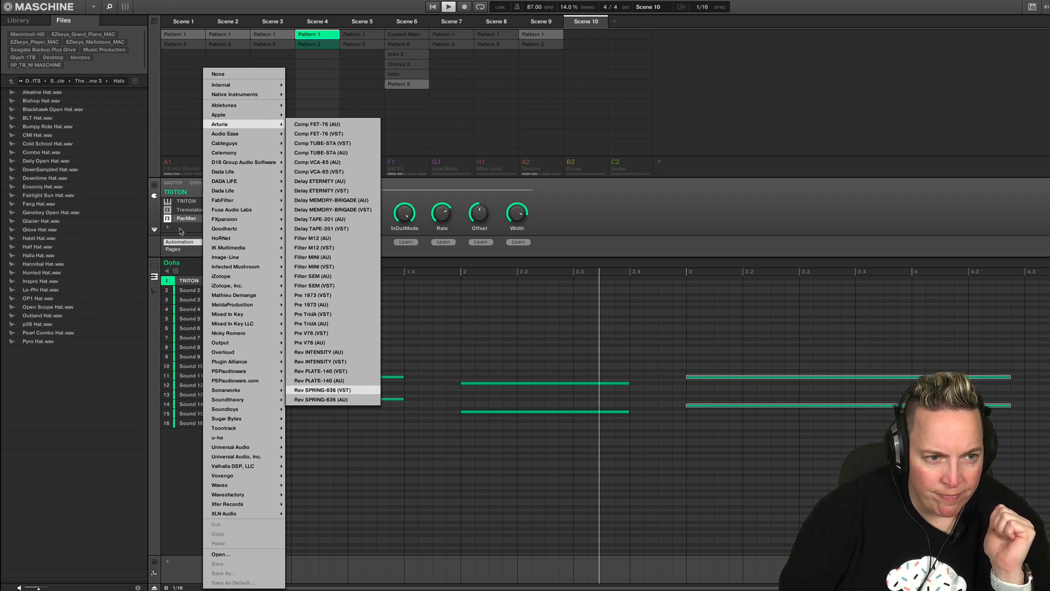
pyautogui.moveTo(193, 218); pyautogui.dragTo(193, 207)
pyautogui.scroll(1, 195, 218)
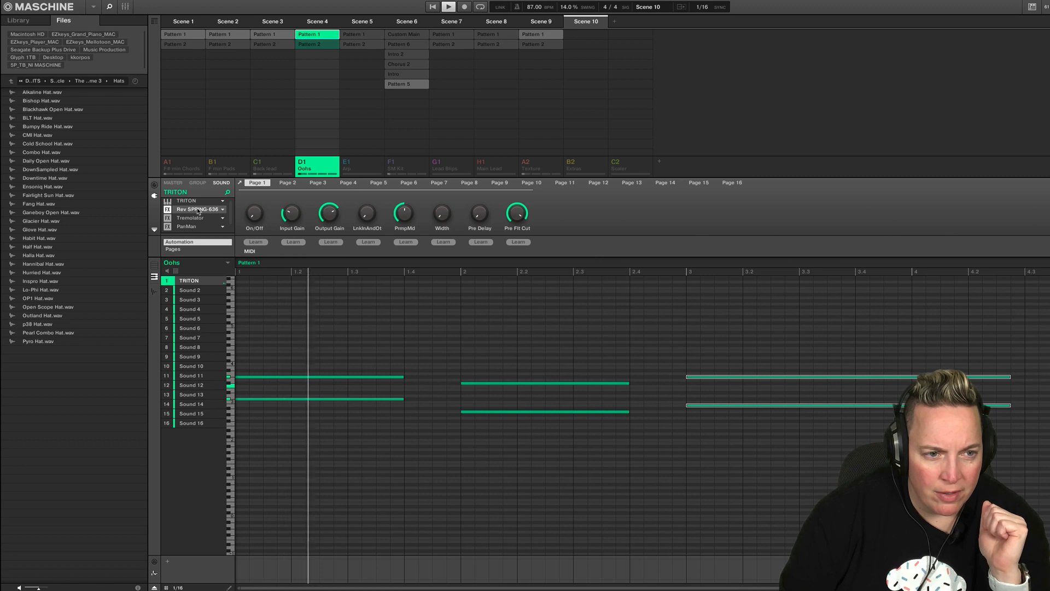
# - Open the Rev SPRING-636 window, move it clear of the screen's edge, and decline the welcome tour
pyautogui.click(198, 211)
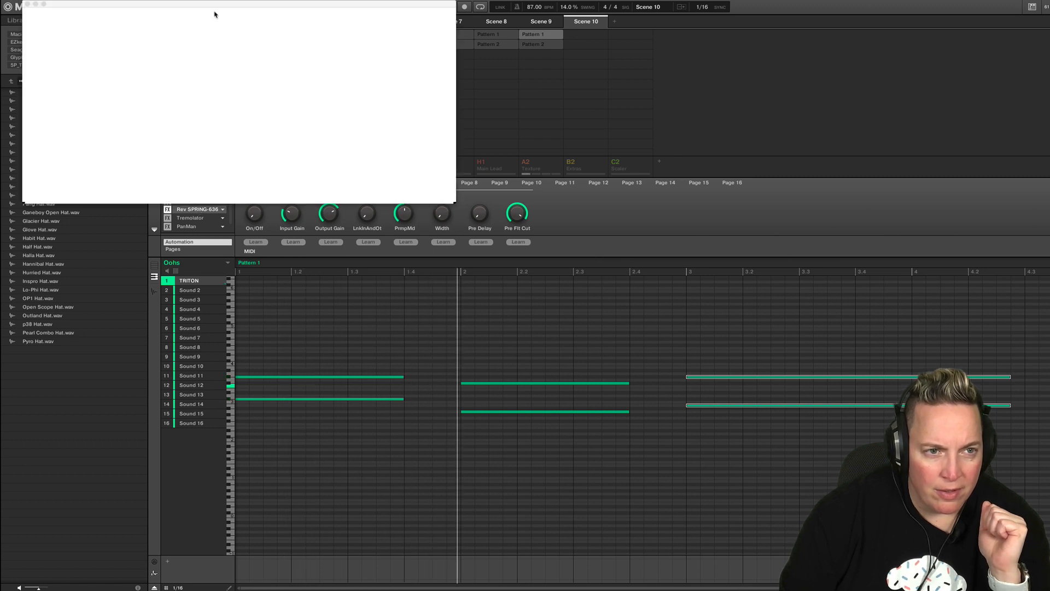
pyautogui.moveTo(222, 5); pyautogui.dragTo(374, 123)
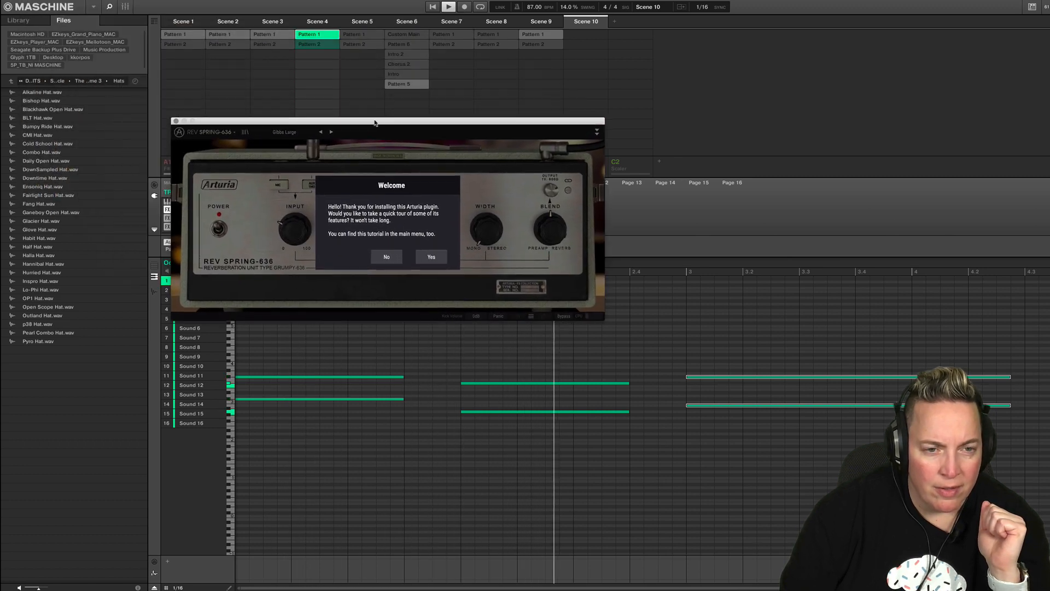
pyautogui.click(384, 255)
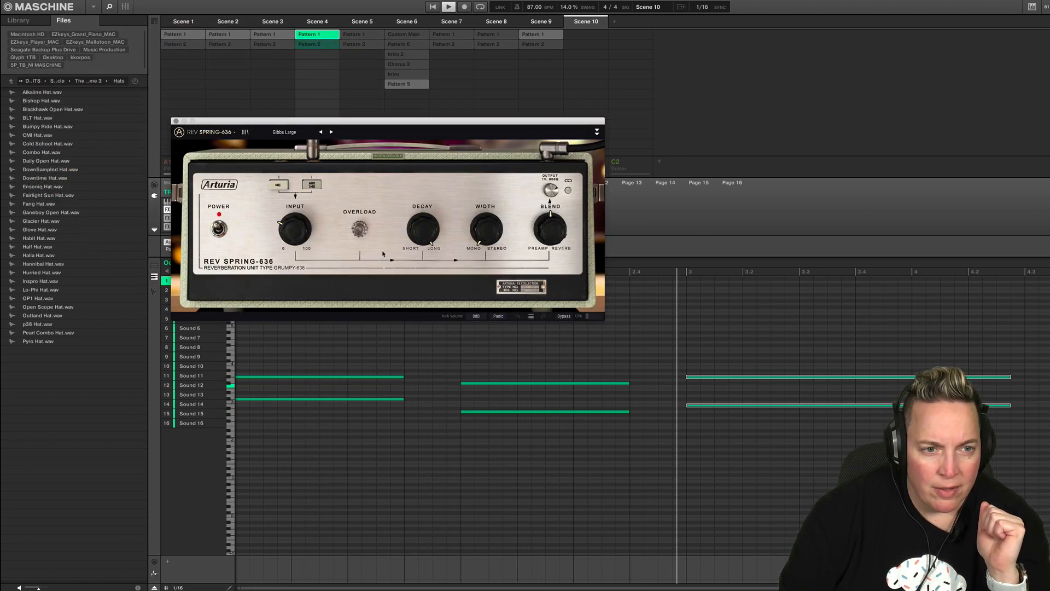
# - Audition the Rev SPRING-636 presets on the Oohs one by one, from Space Echo through Synthi Special and Boing to Accu Type 4 Large
pyautogui.click(330, 132)
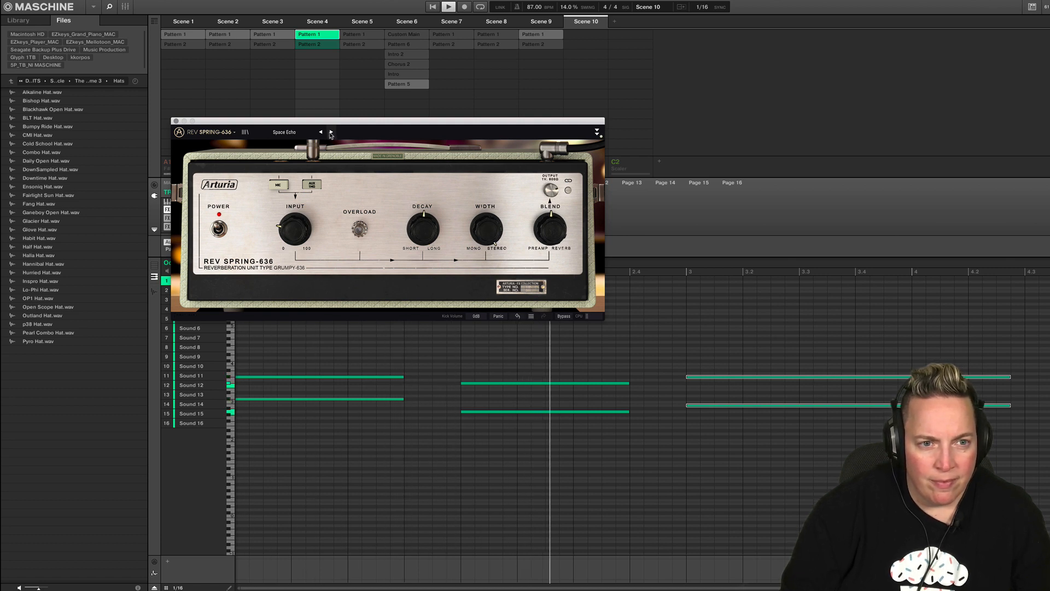
pyautogui.moveTo(345, 121); pyautogui.dragTo(409, 105)
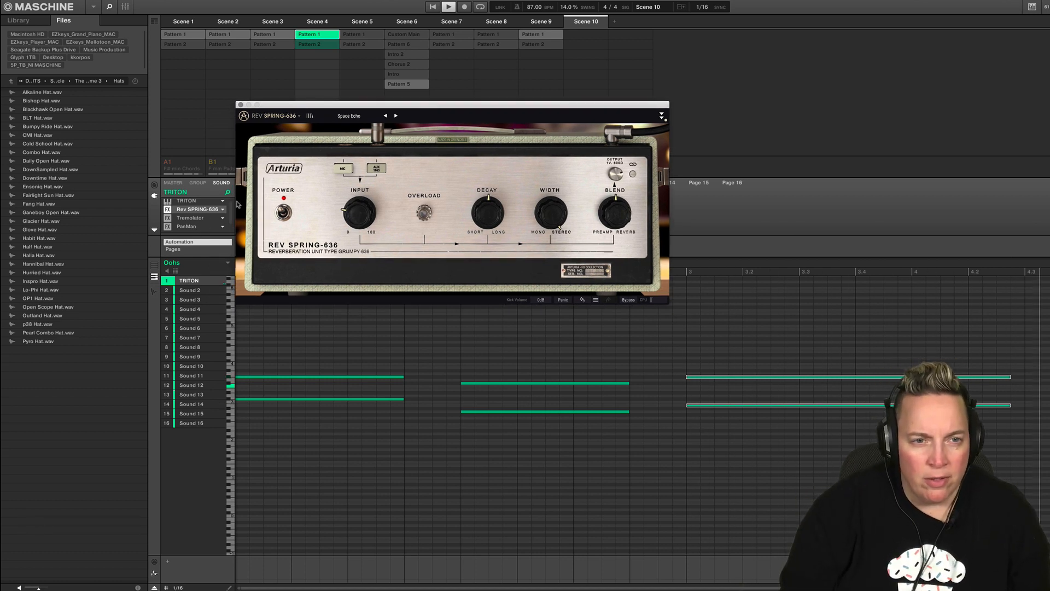
pyautogui.click(394, 116)
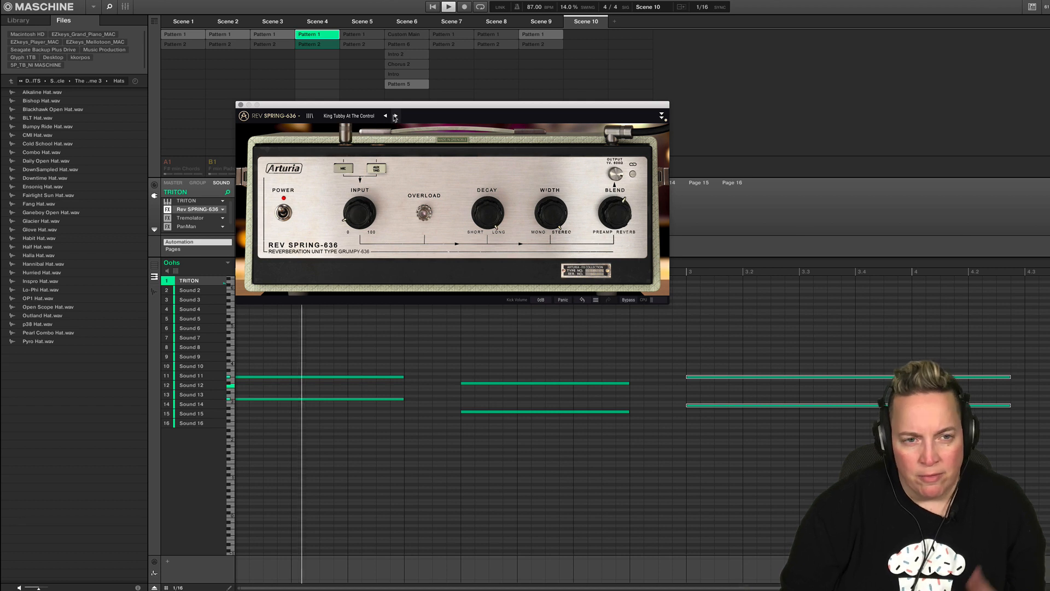
pyautogui.click(394, 116)
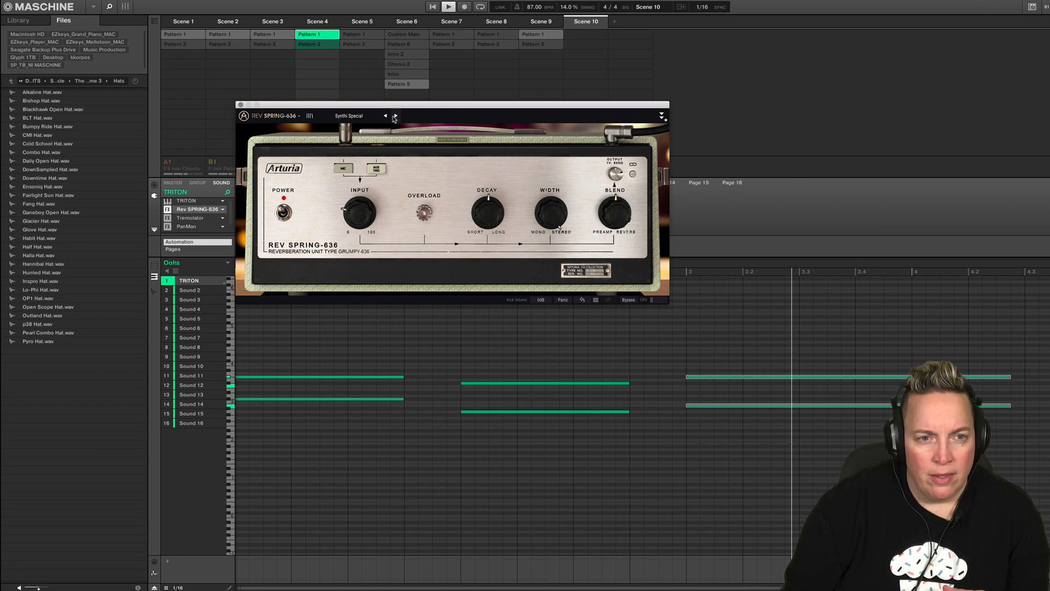
pyautogui.click(394, 116)
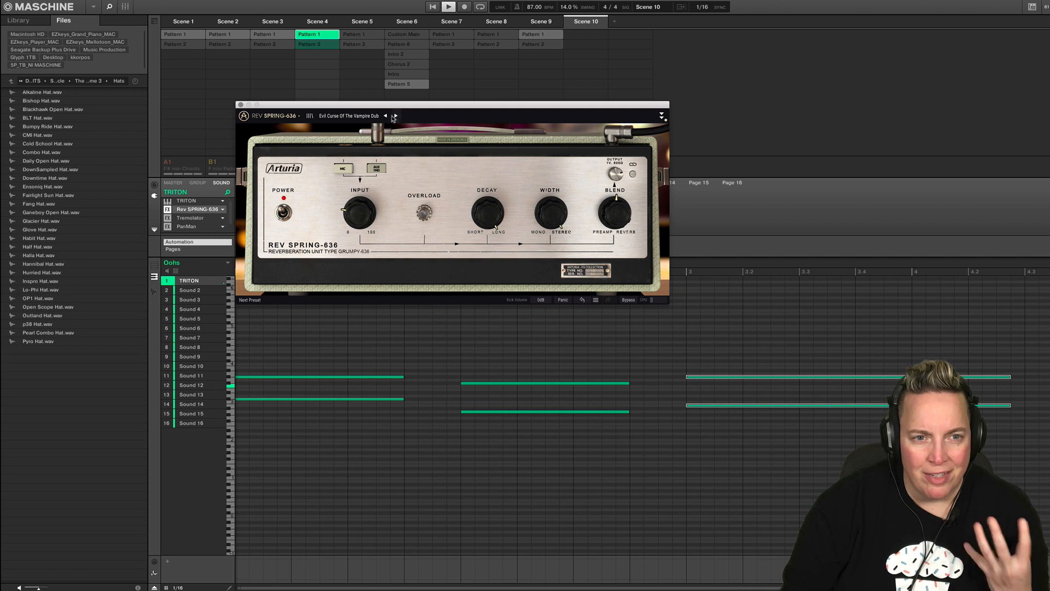
pyautogui.click(394, 116)
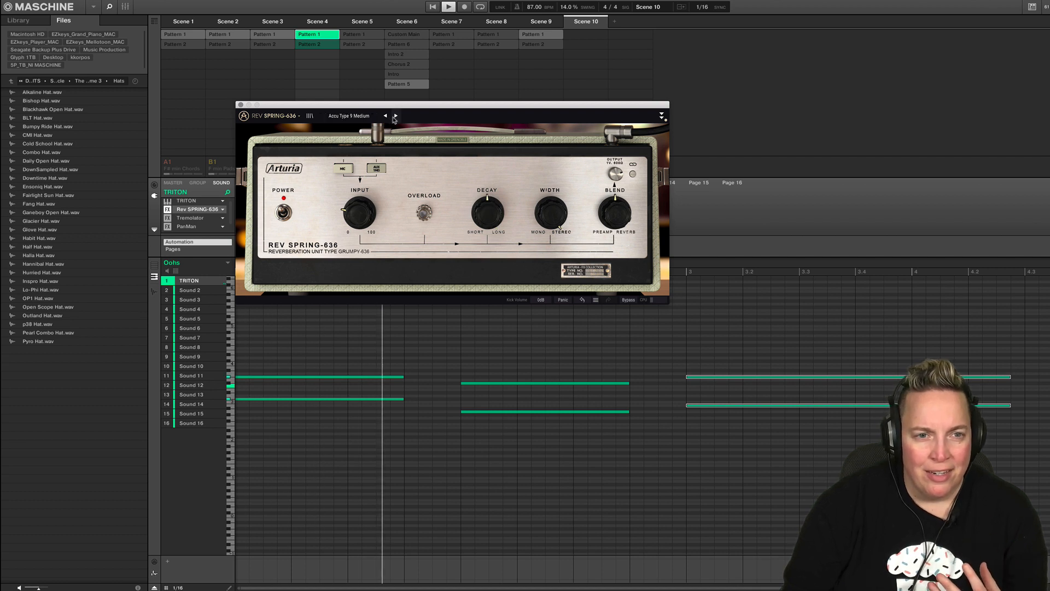
pyautogui.click(395, 116)
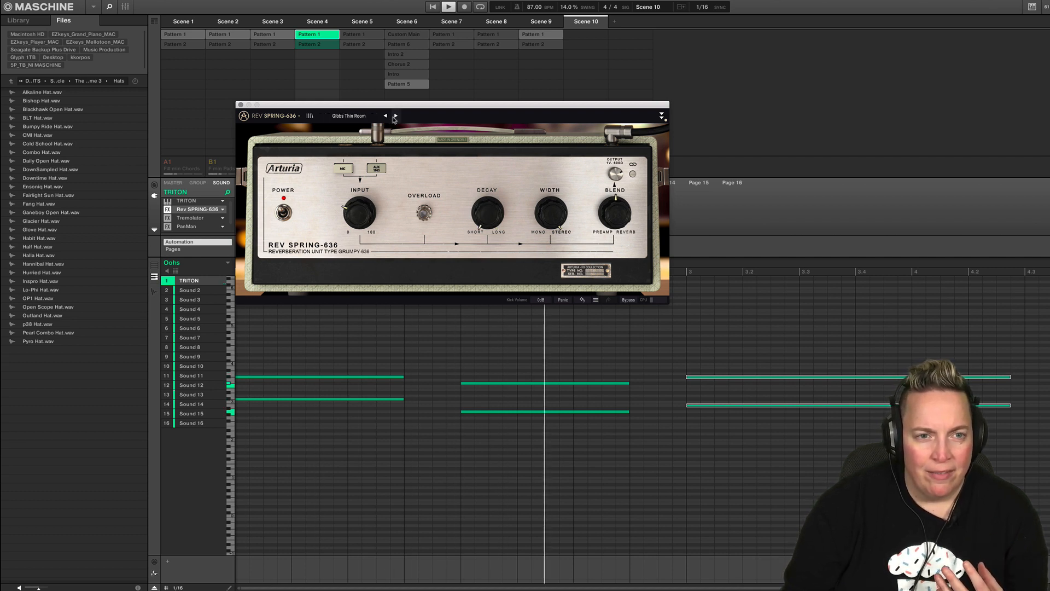
pyautogui.click(396, 116)
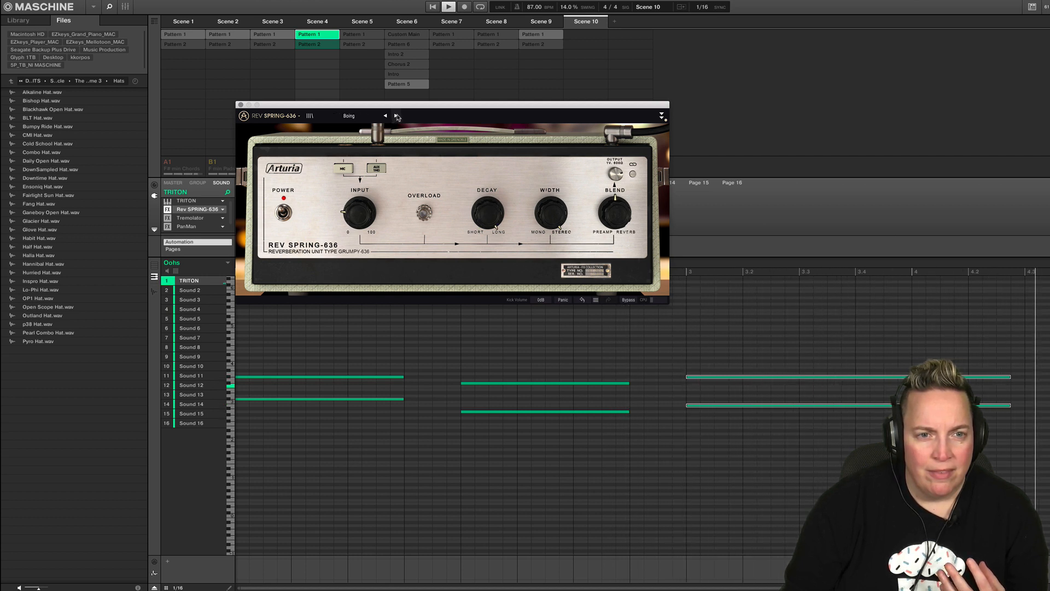
pyautogui.click(397, 116)
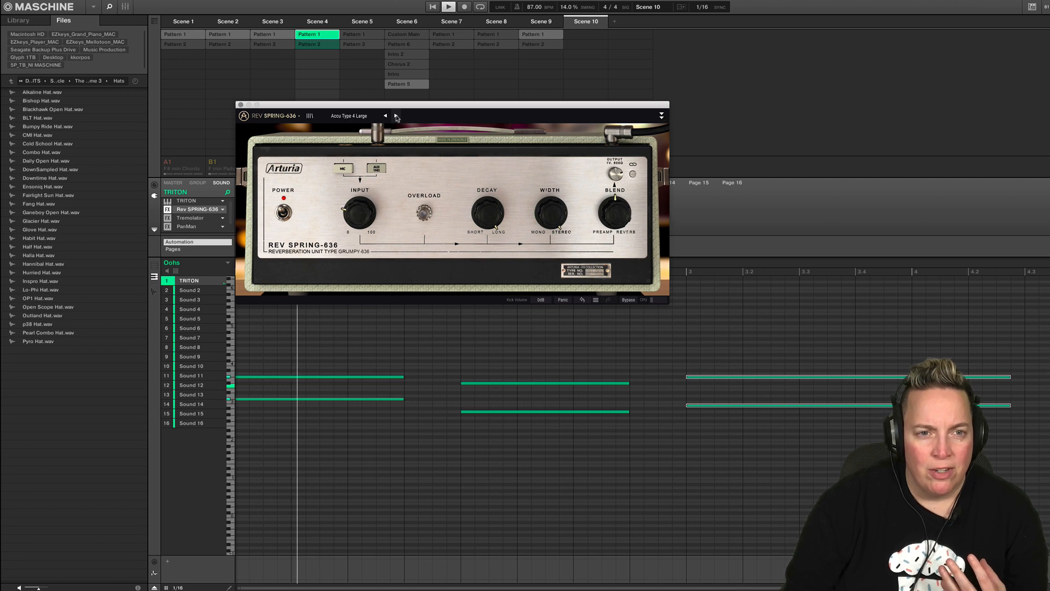
# - Load the Alt Gibbs Large preset in Rev SPRING-636 and close the plug-in window
pyautogui.click(367, 118)
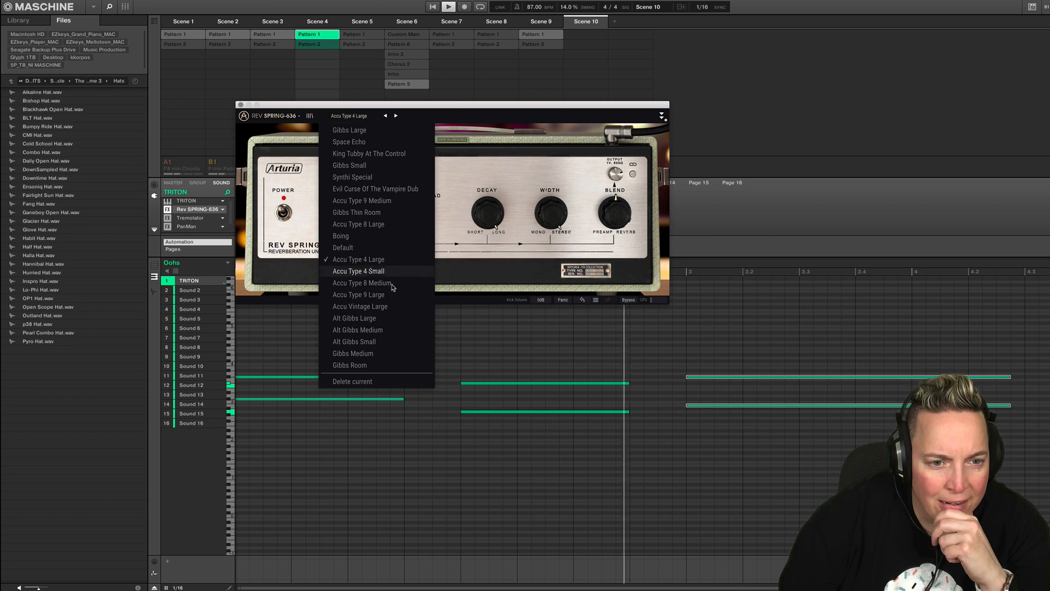
pyautogui.click(370, 319)
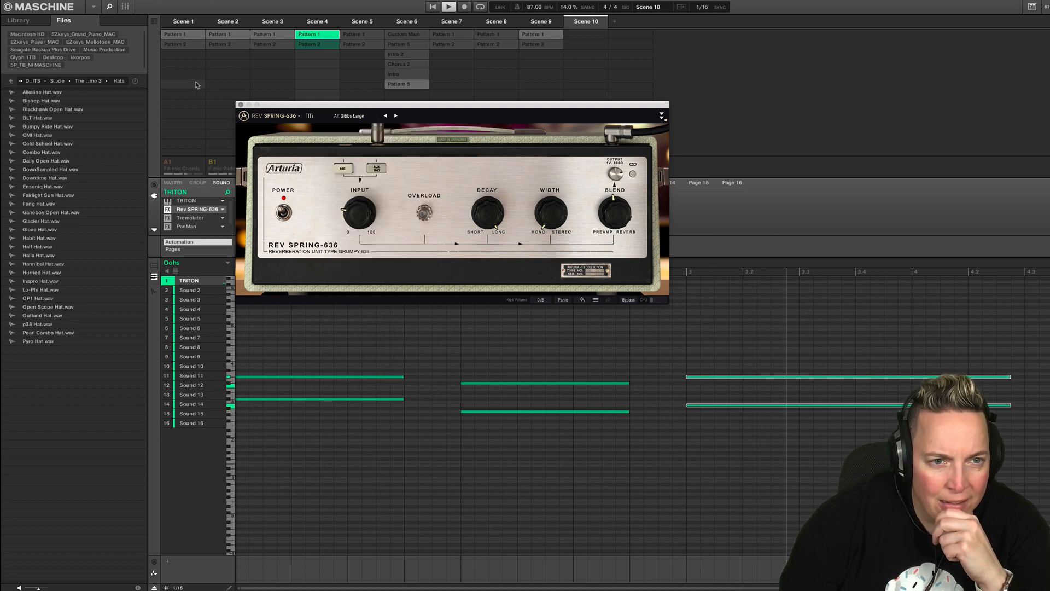
pyautogui.click(241, 104)
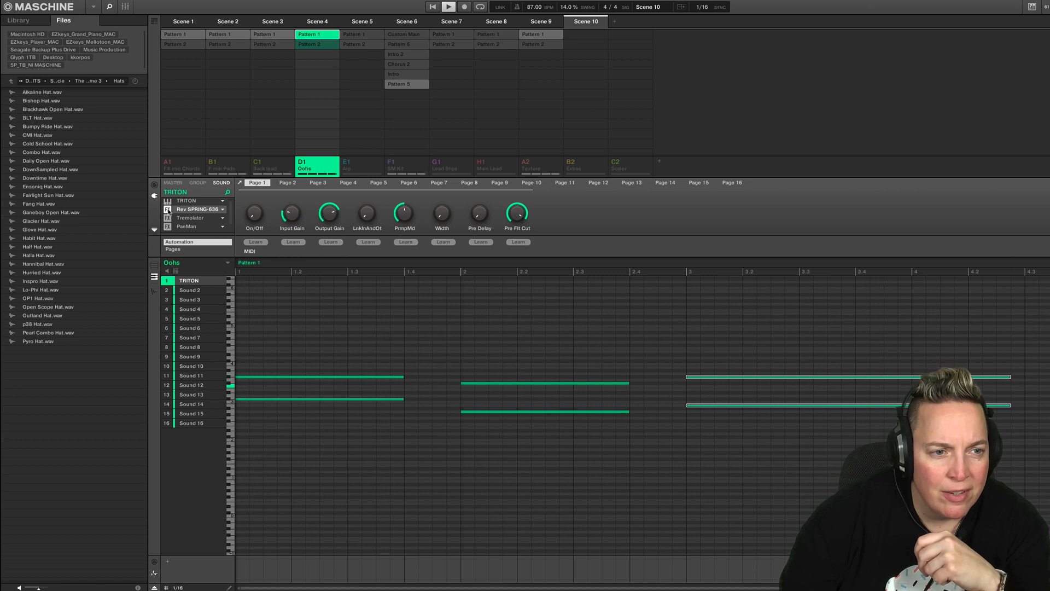
# - Compare the Oohs with and without the spring reverb by bypassing and re-enabling Rev SPRING-636 twice
pyautogui.click(168, 209)
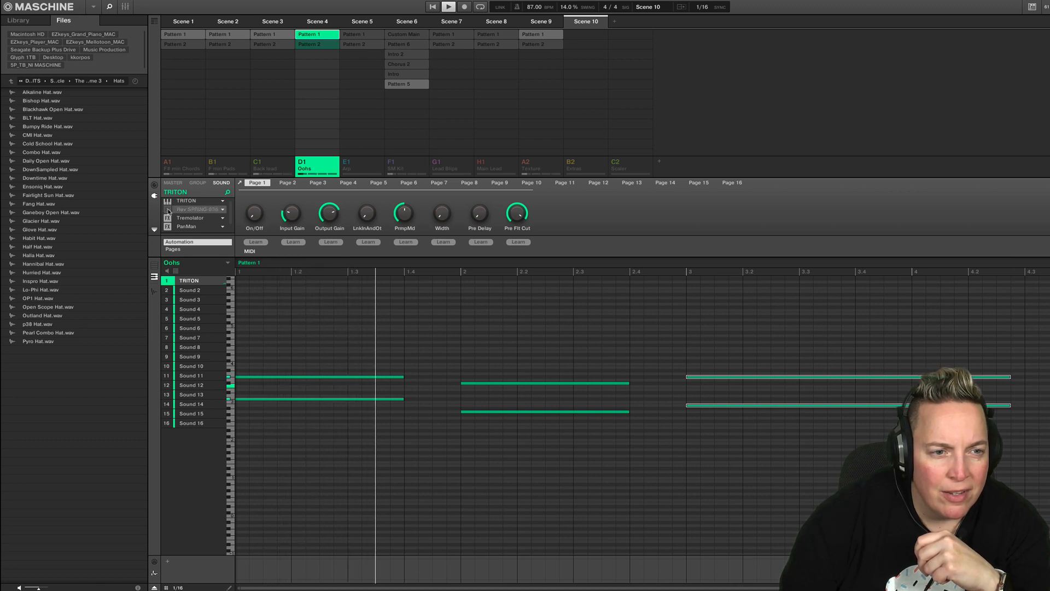
pyautogui.click(168, 209)
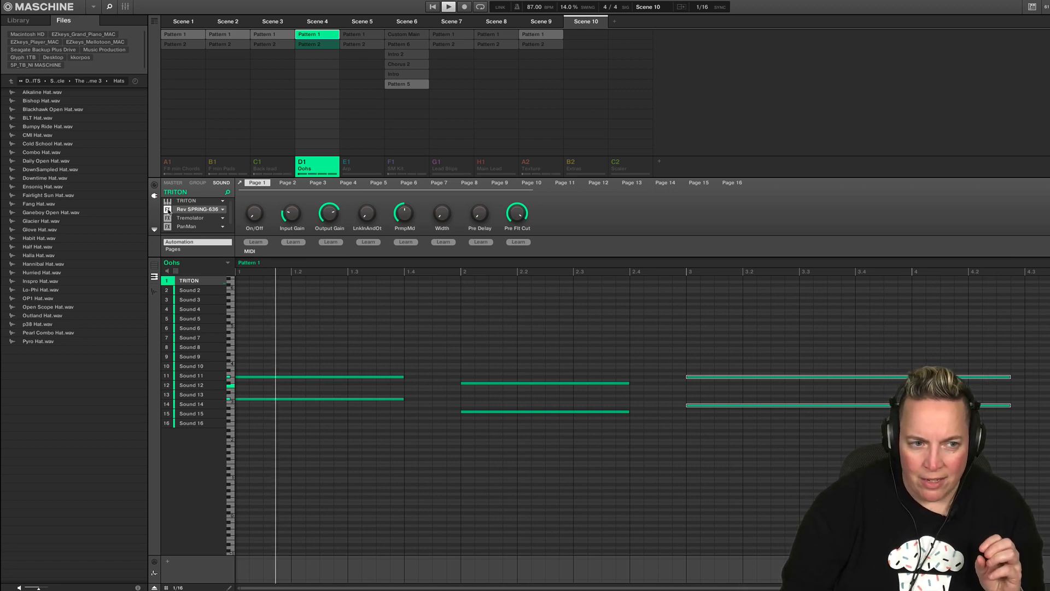
pyautogui.click(167, 209)
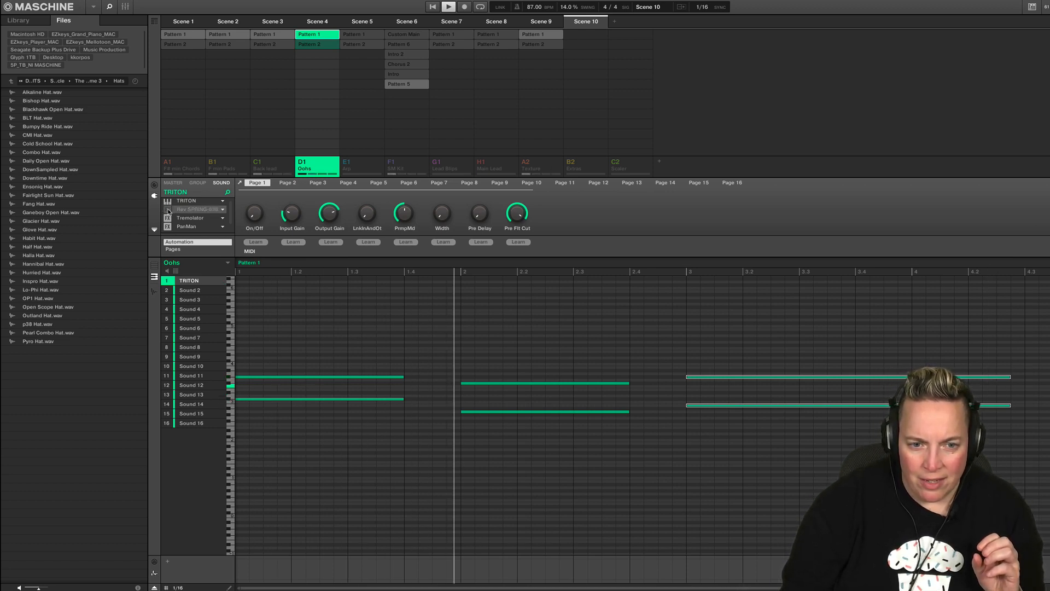
pyautogui.click(167, 210)
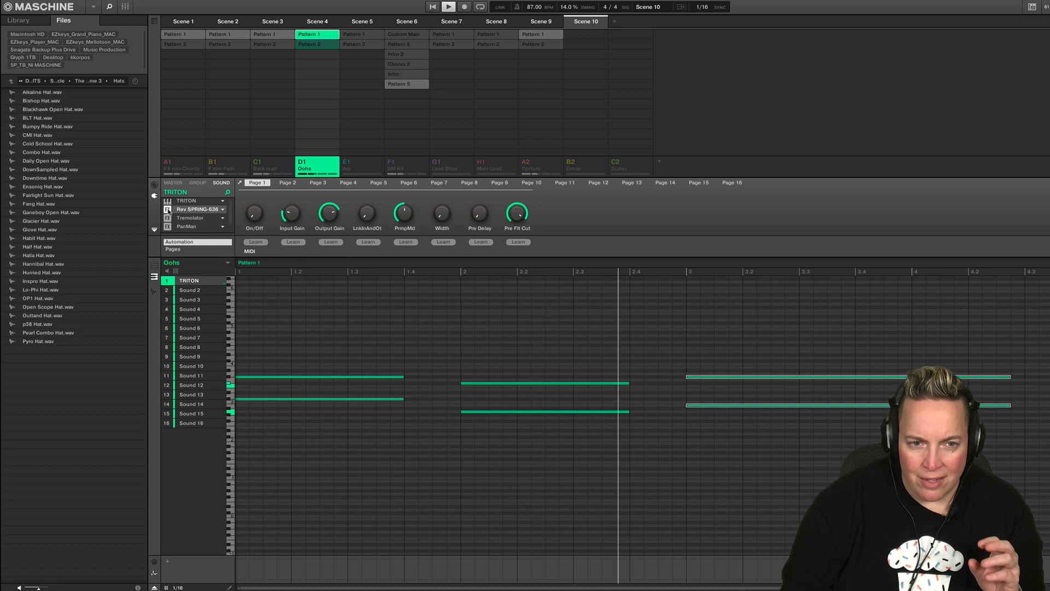
# - Solo the Arp group and add Arturia's Delay ETERNITY (VST) after the existing effect on its Nexus sound
pyautogui.rightClick(348, 164)
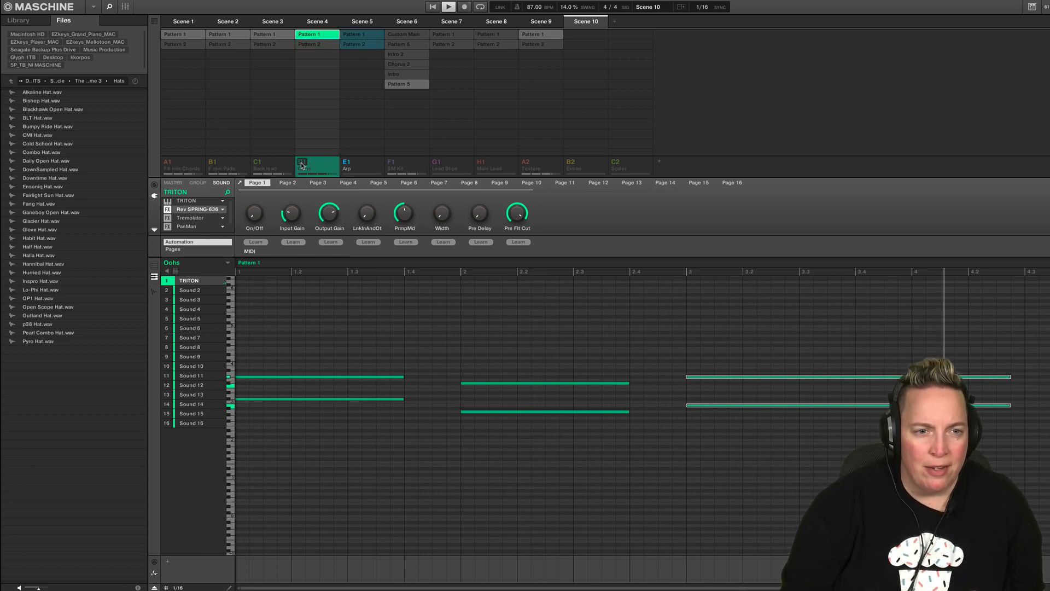
pyautogui.click(355, 36)
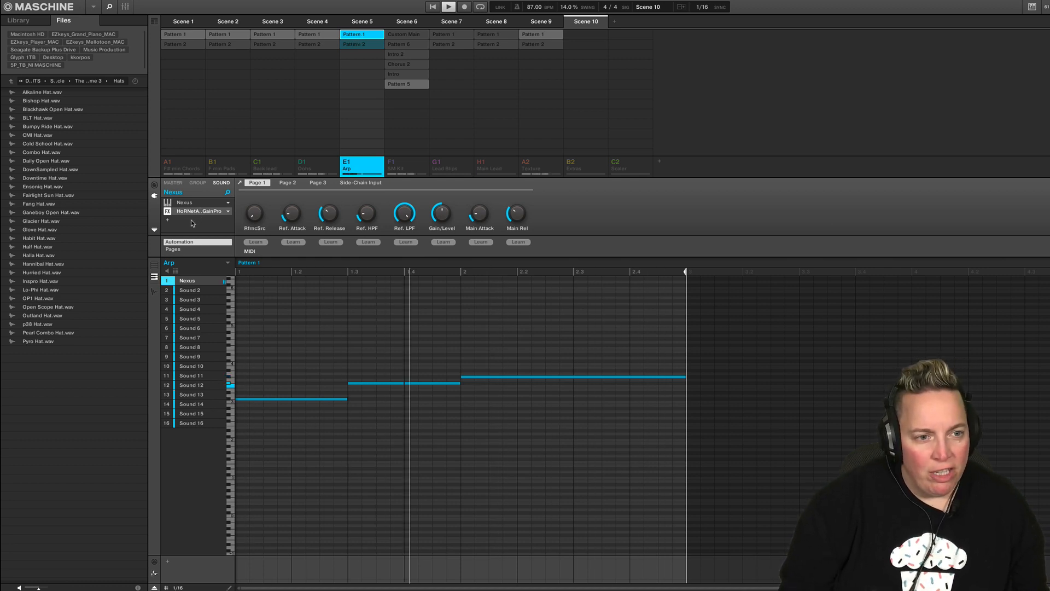
pyautogui.click(192, 224)
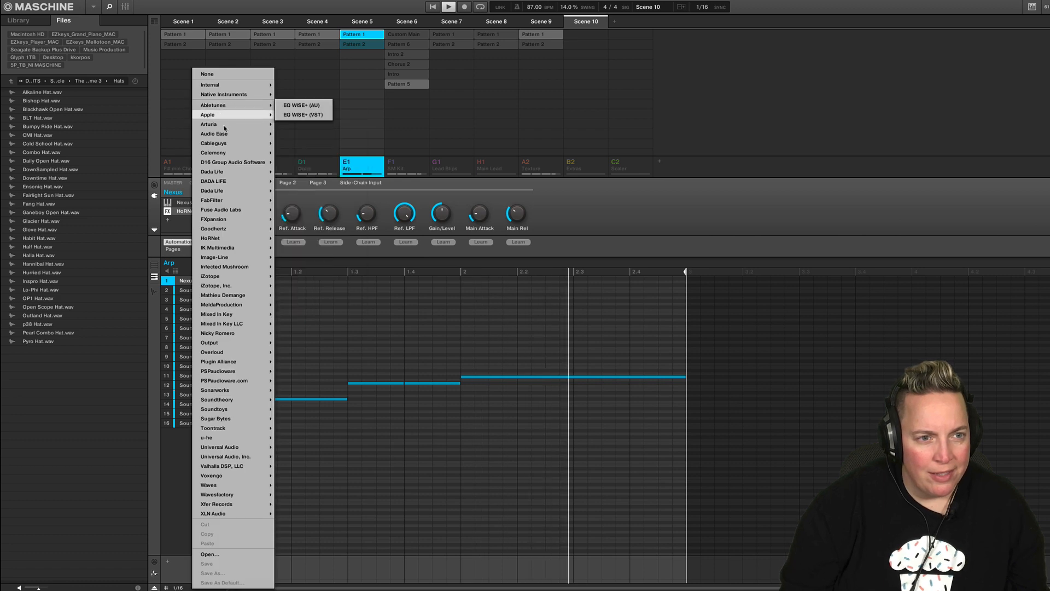
pyautogui.moveTo(235, 124)
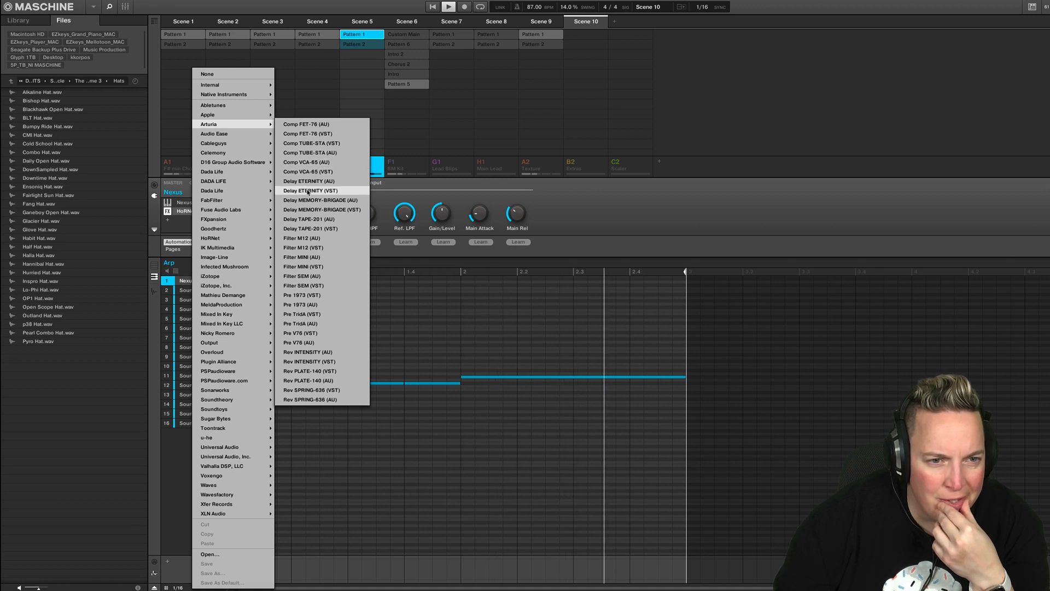
pyautogui.click(329, 189)
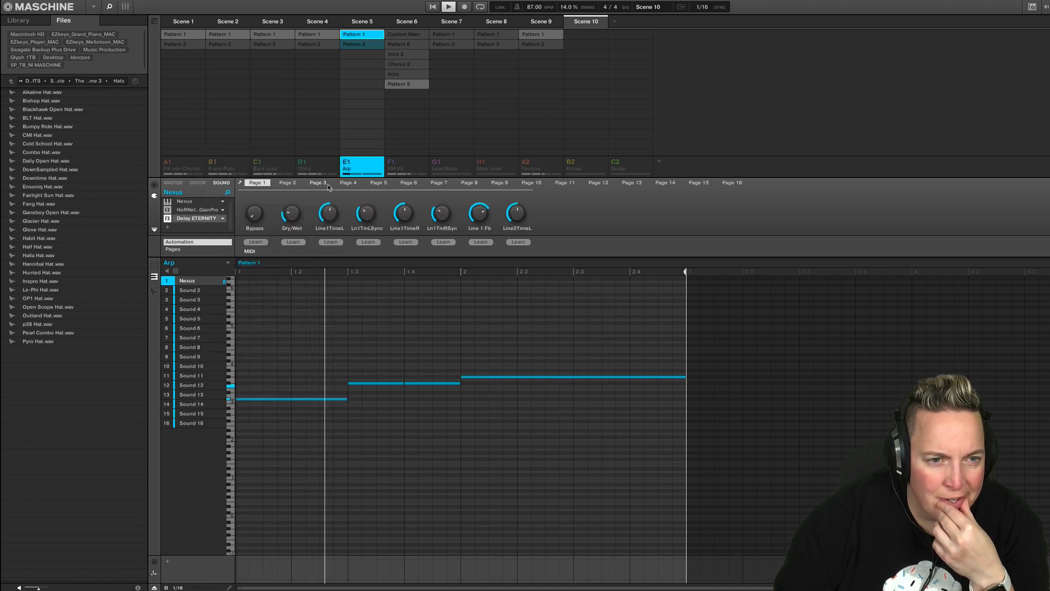
# - Load the Ping-Pong Lofi preset in Delay ETERNITY, keeping its window clear of the screen's edge, and close the plug-in
pyautogui.click(186, 221)
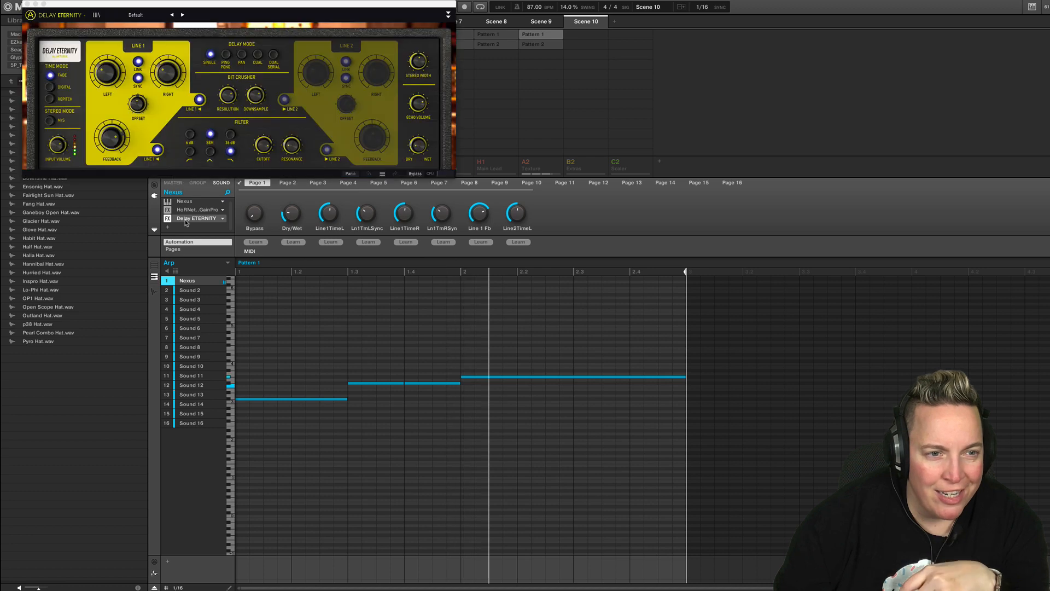
pyautogui.moveTo(210, 5); pyautogui.dragTo(413, 134)
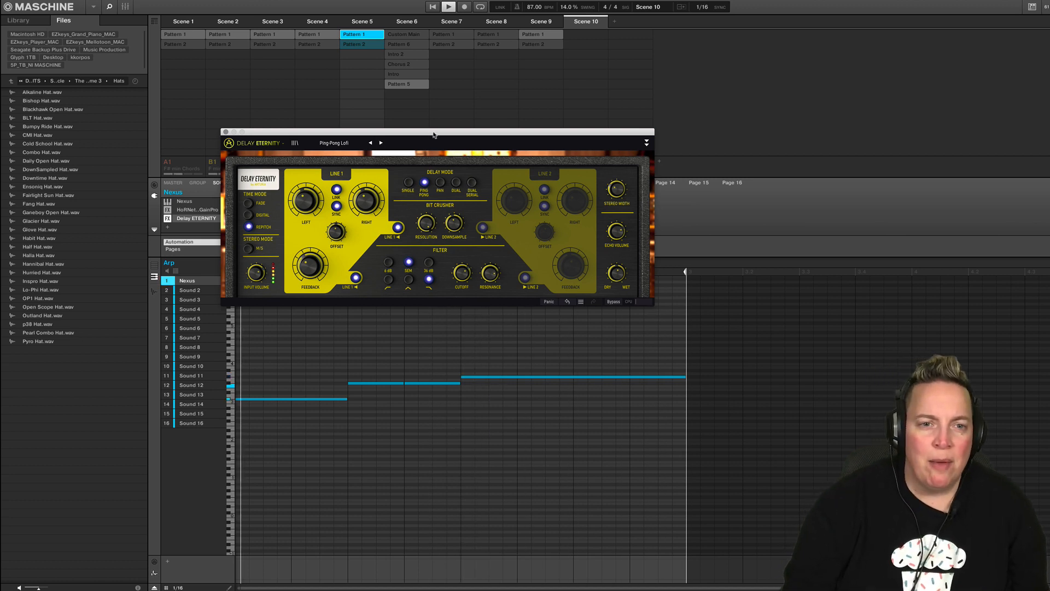
pyautogui.moveTo(434, 135); pyautogui.dragTo(526, 298)
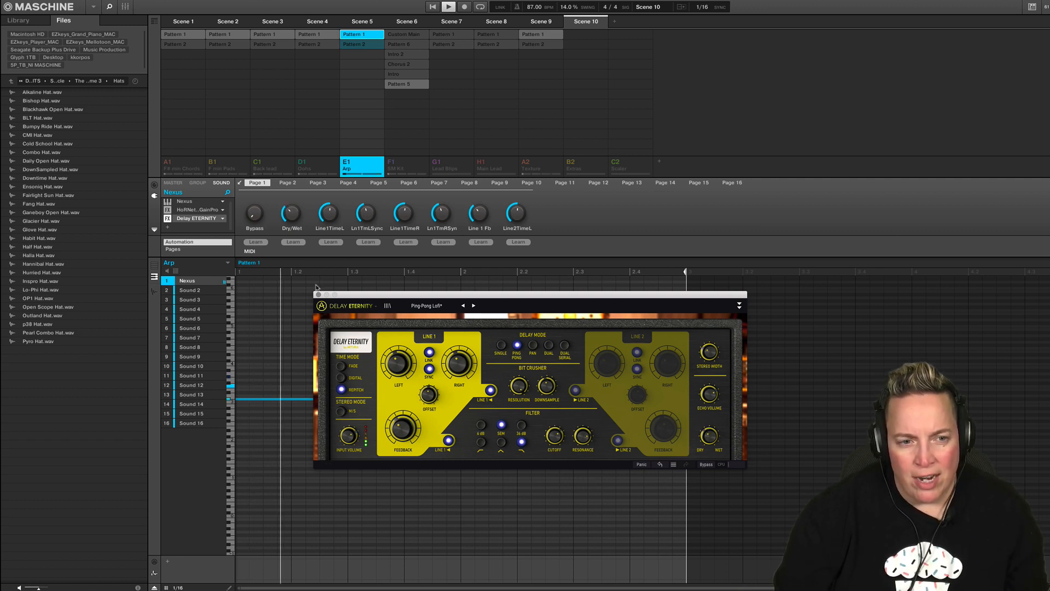
pyautogui.click(318, 295)
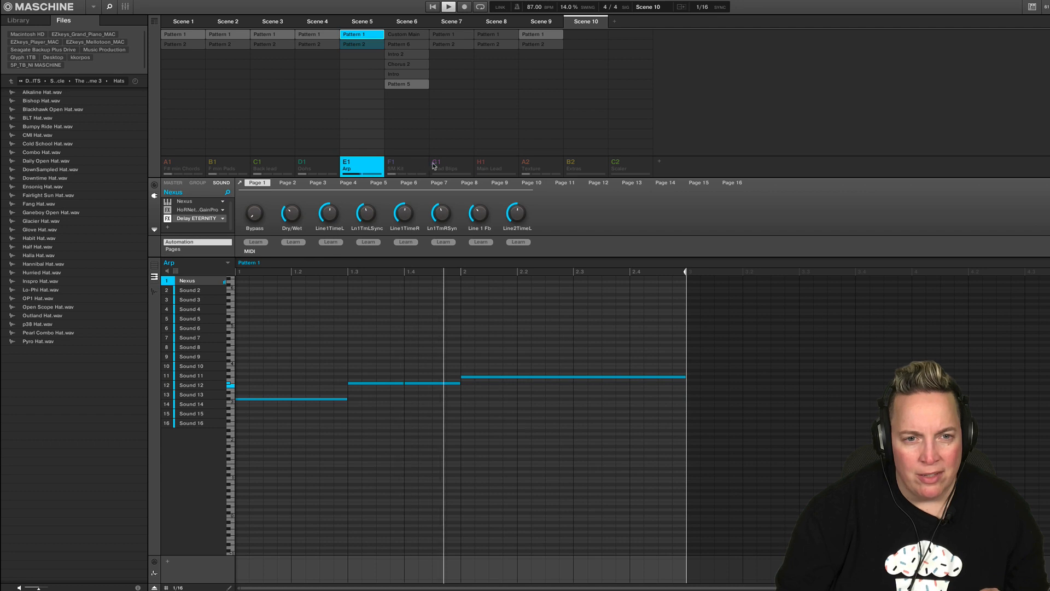
# - Audition Pattern 1 of Lead Blips and Main Lead alongside the Arp, and return to the Arp playing alone
pyautogui.click(434, 165)
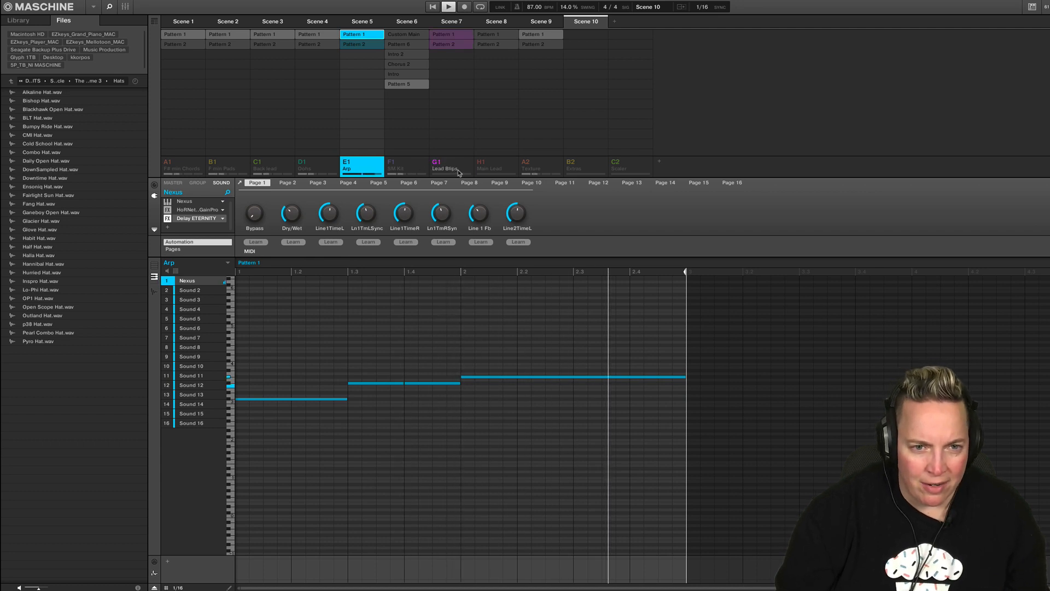
pyautogui.click(447, 36)
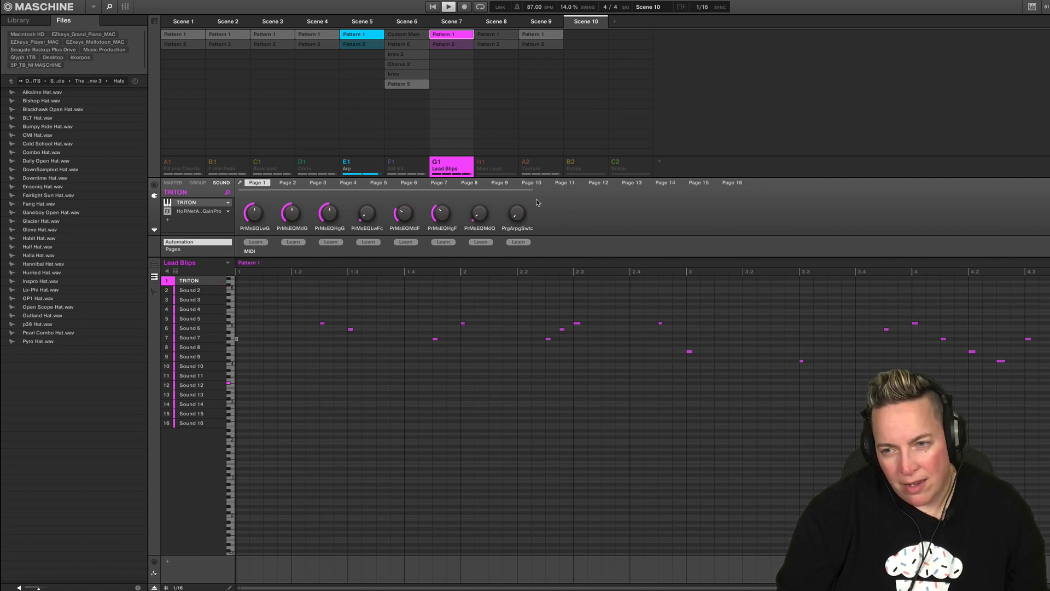
pyautogui.click(483, 165)
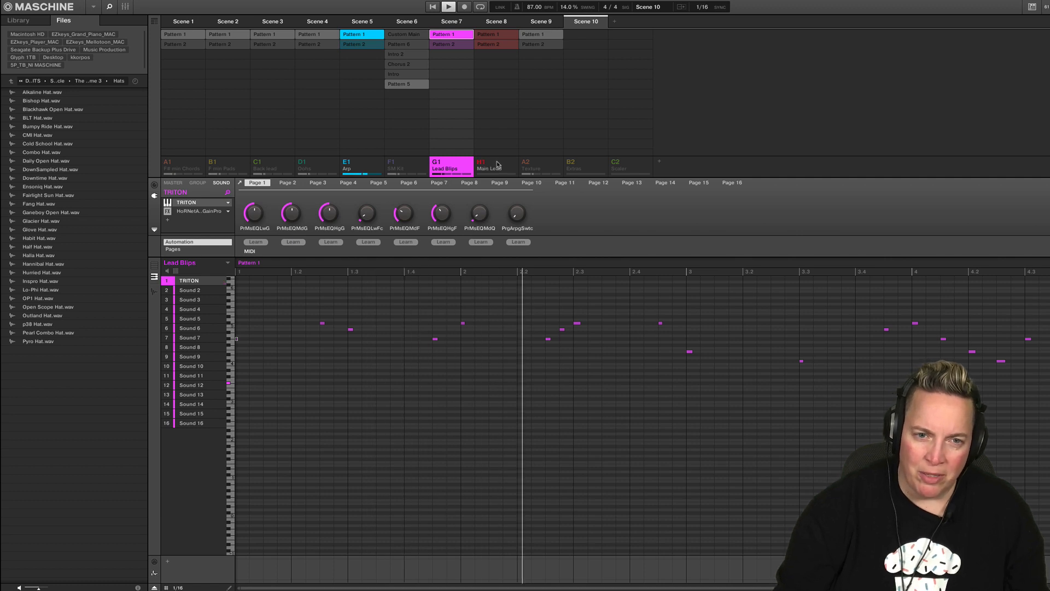
pyautogui.click(500, 38)
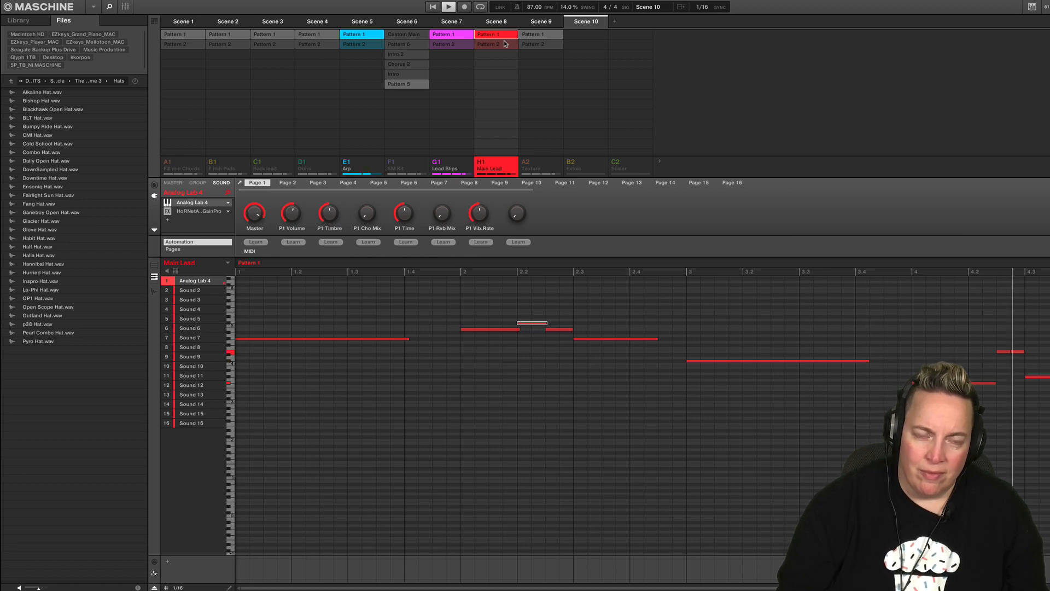
pyautogui.click(442, 164)
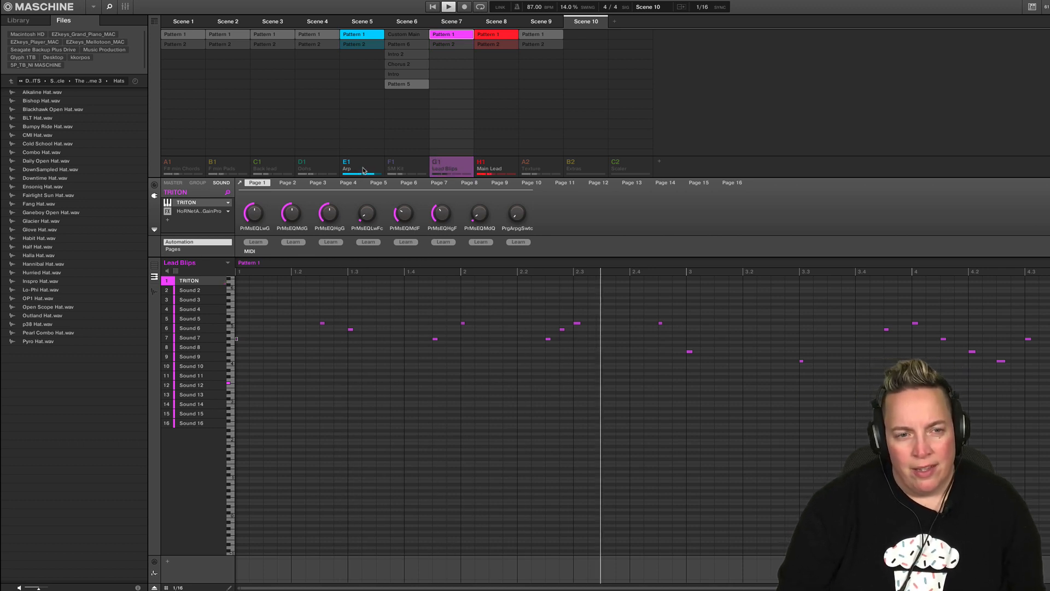
pyautogui.click(364, 170)
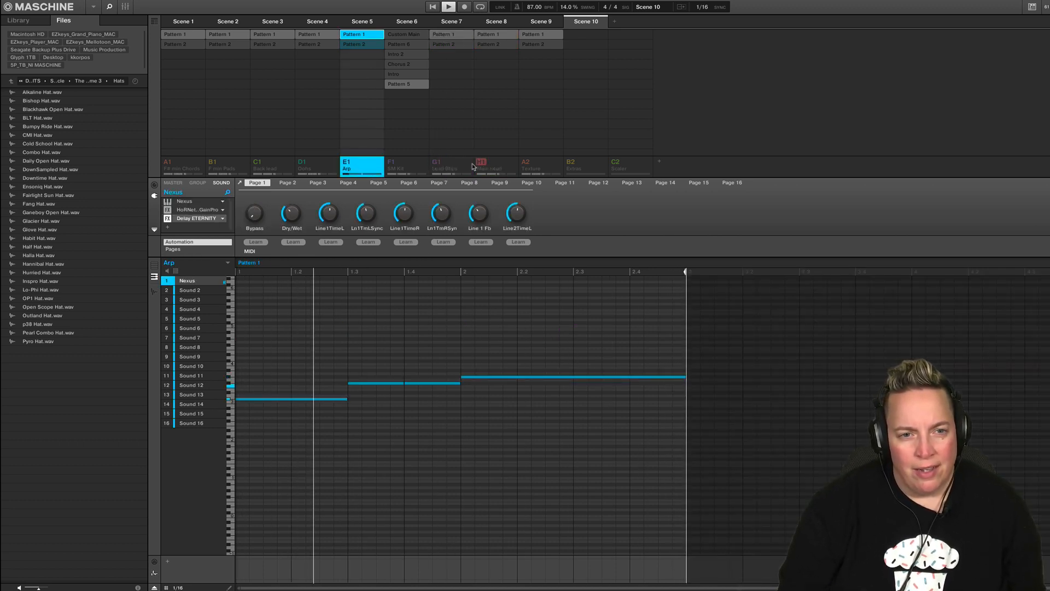
# - Compare the Arp with and without Delay ETERNITY, and move the delay ahead of the HoRNet gain plug-in
pyautogui.click(168, 219)
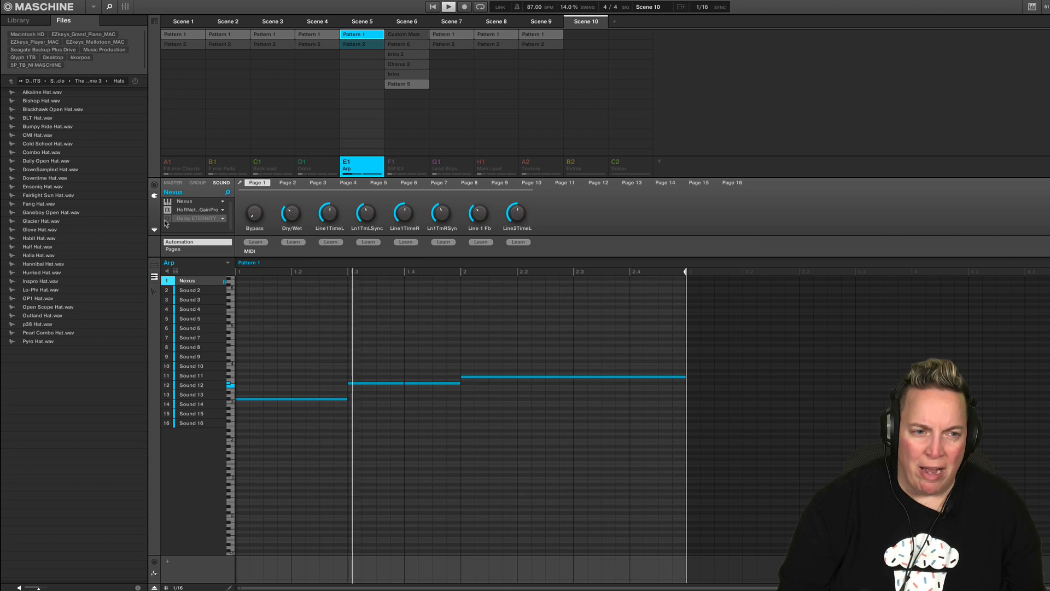
pyautogui.click(168, 218)
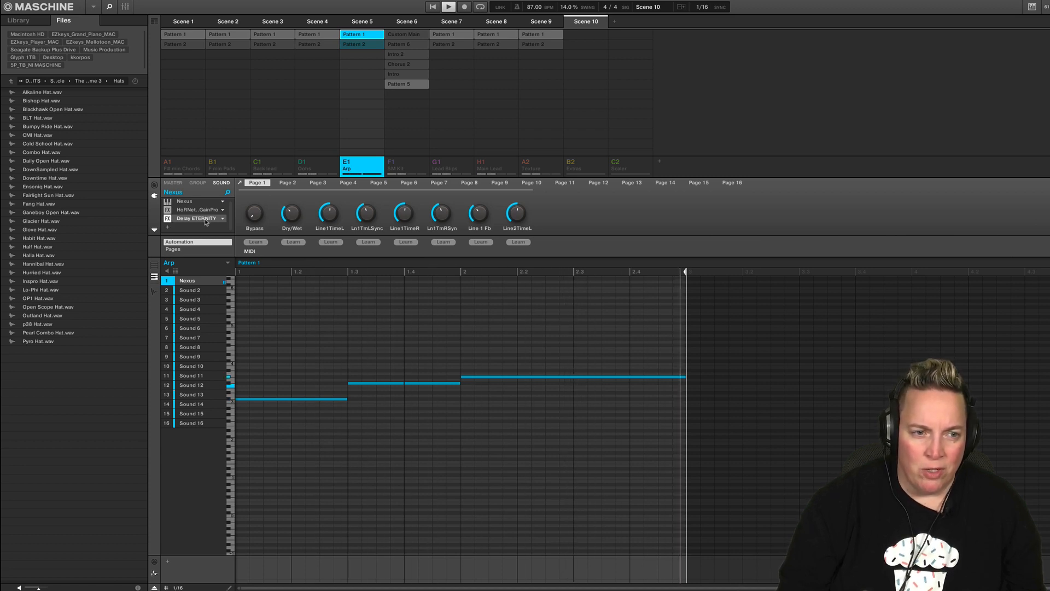
pyautogui.moveTo(206, 223); pyautogui.dragTo(206, 210)
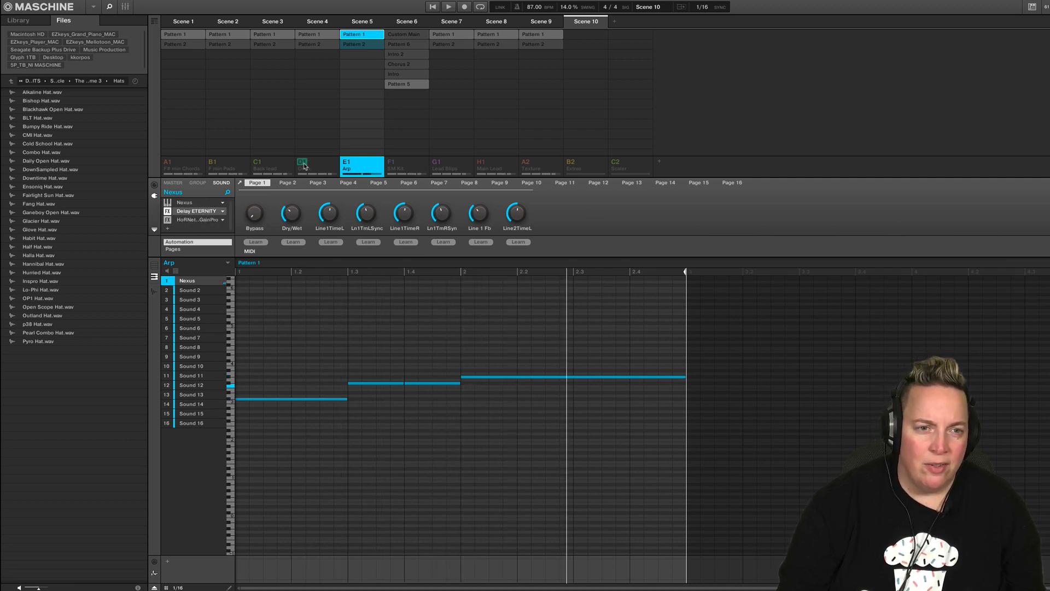
# - Unmute the F# min Chords, F min Pads, Back lead and Oohs groups and restart the pattern with the Arp
pyautogui.click(259, 164)
pyautogui.click(213, 163)
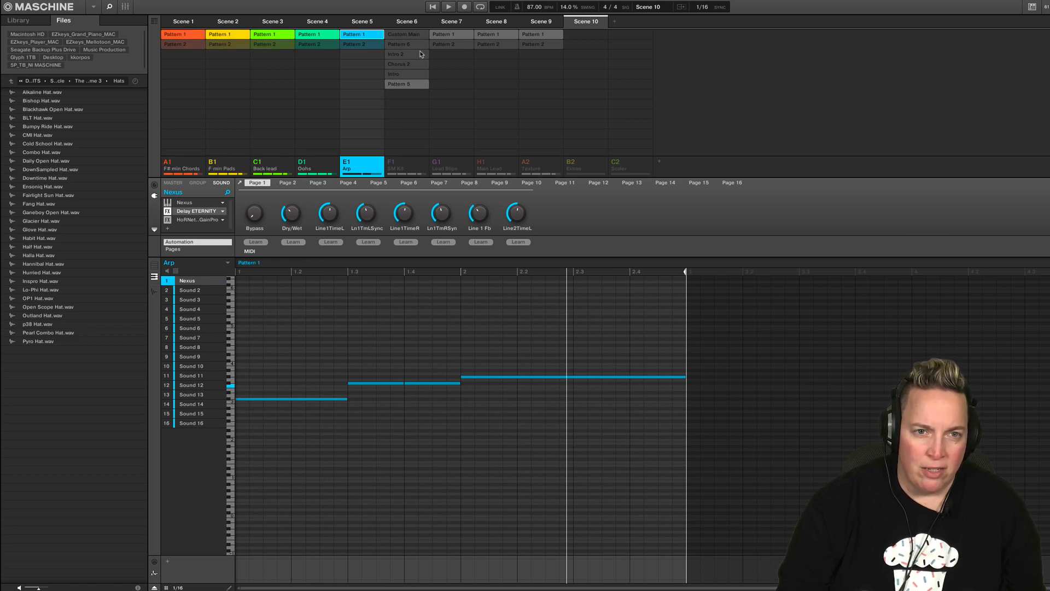
pyautogui.click(430, 8)
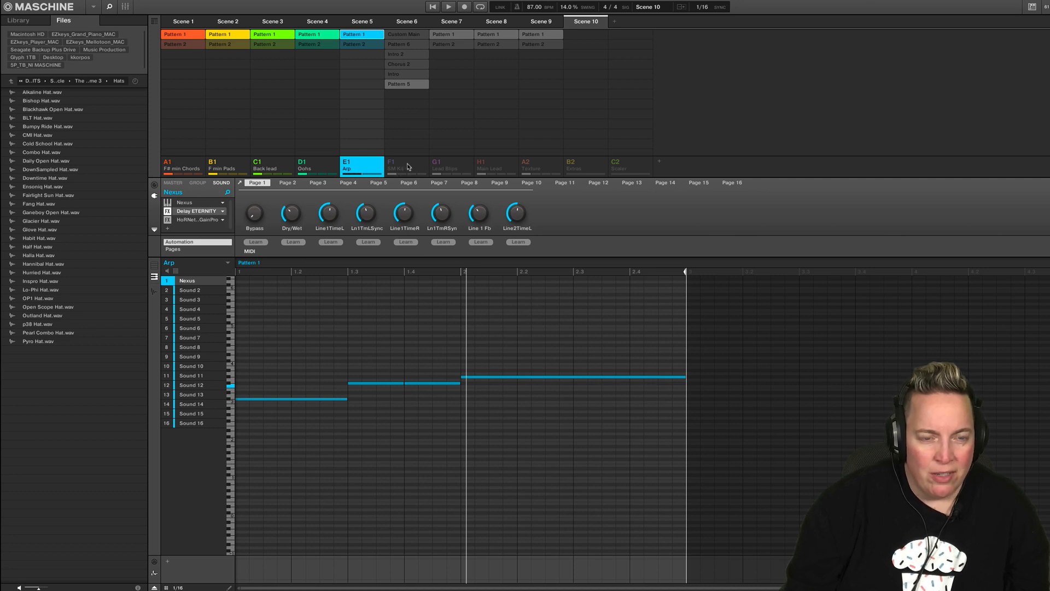
# - Bring in the SM Kit group with its Chorus 2 pattern, restart playback and solo the kit
pyautogui.click(405, 165)
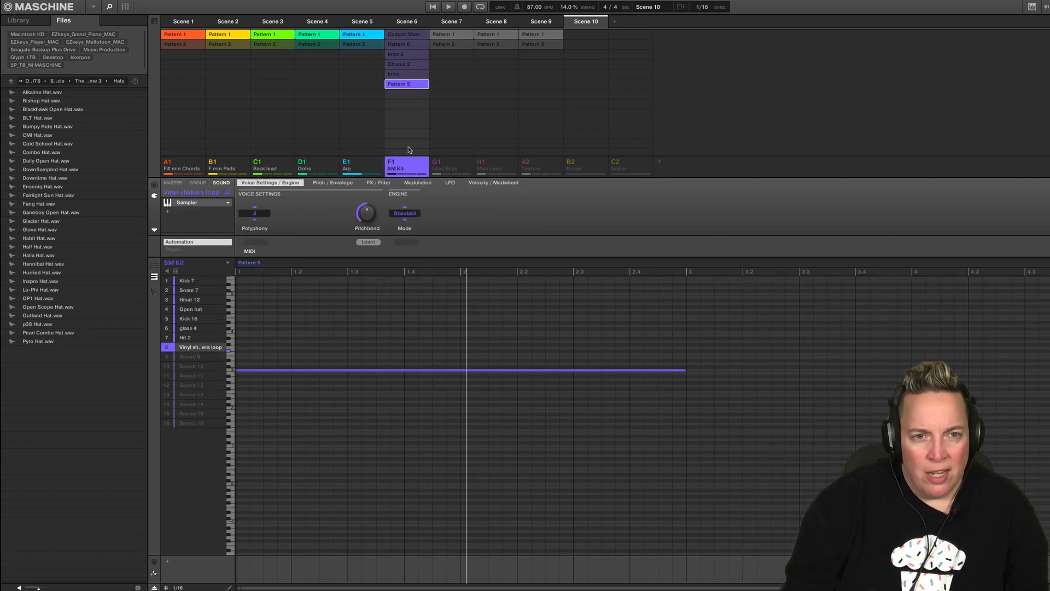
pyautogui.click(404, 65)
pyautogui.click(431, 8)
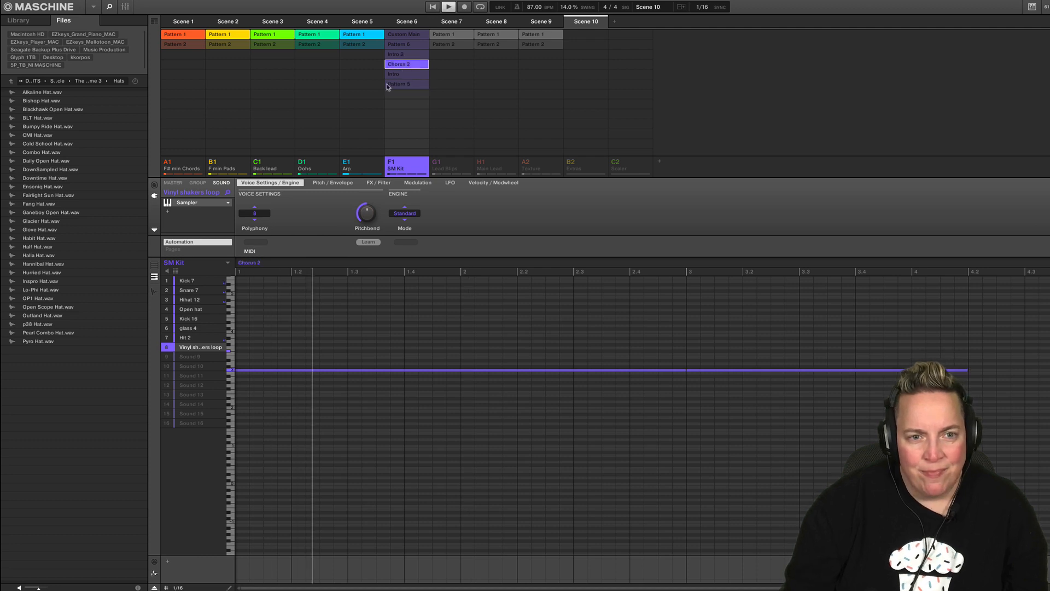
pyautogui.keyDown('shift'); pyautogui.rightClick(391, 163); pyautogui.keyUp('shift')
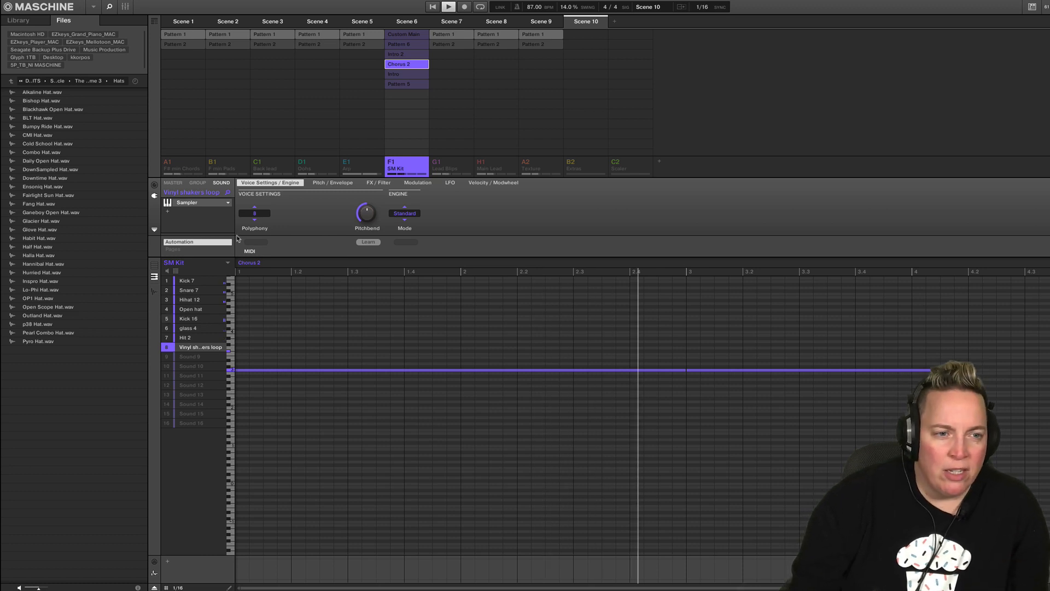
# - Bypass the UAD Ampex ATR-102 effect on the SM Kit group and play its Custom Main pattern from the start
pyautogui.click(198, 183)
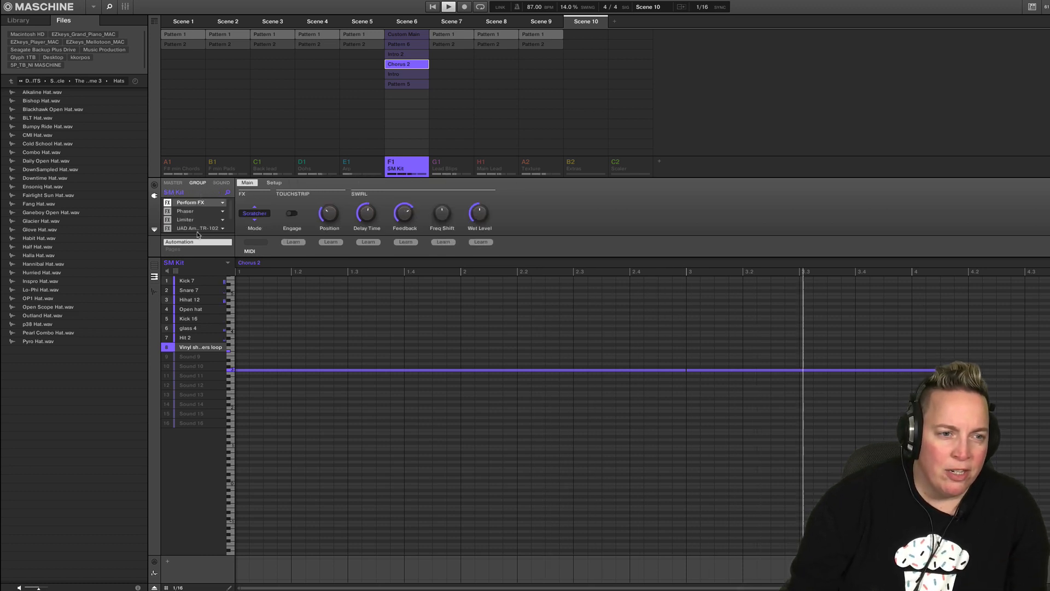
pyautogui.press('space')
pyautogui.scroll(-1, 208, 225)
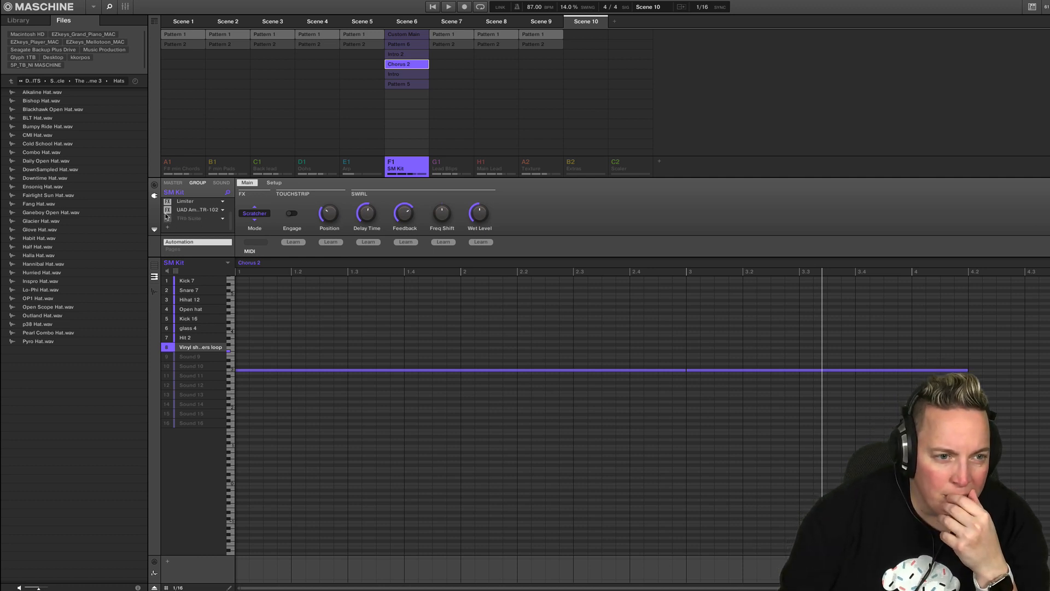
pyautogui.click(430, 9)
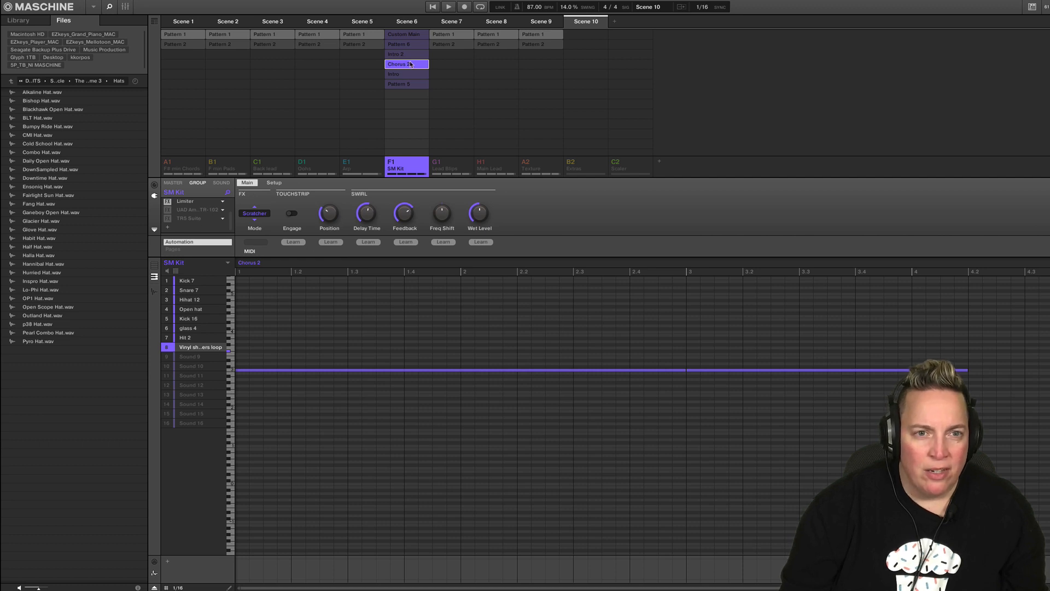
pyautogui.click(431, 7)
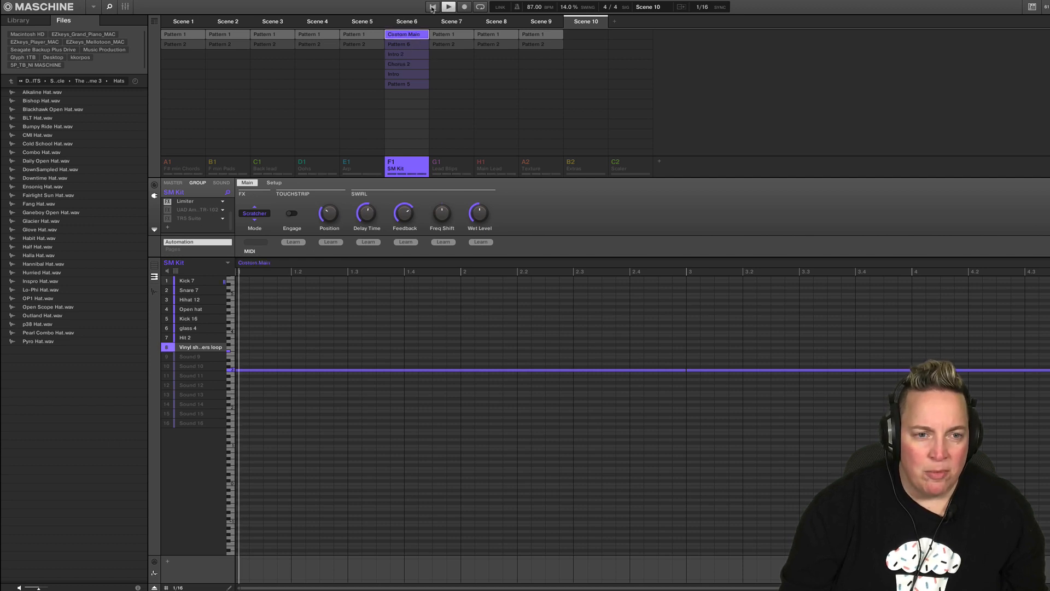
# - Add Arturia's Comp FET-76 (VST) to the SM Kit group and open its window clear of the screen's edge, declining the welcome tour
pyautogui.click(168, 227)
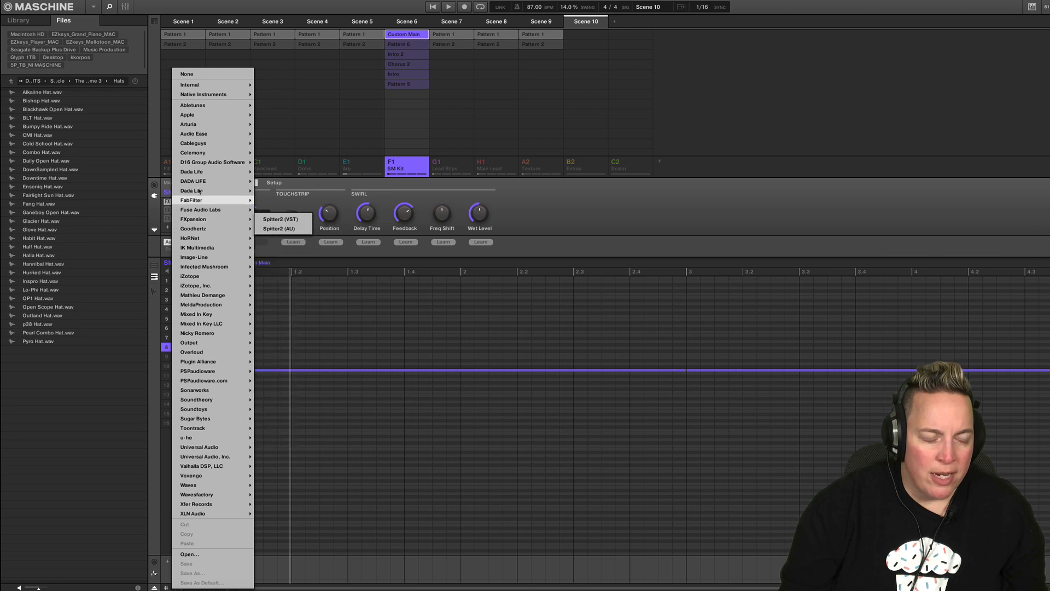
pyautogui.moveTo(237, 128)
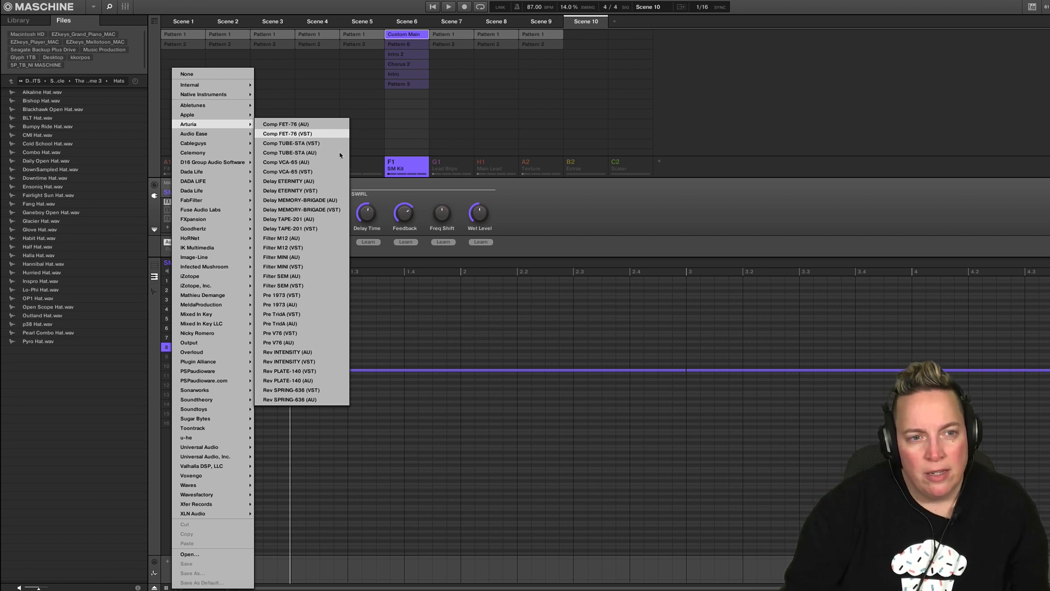
pyautogui.click(291, 135)
pyautogui.doubleClick(203, 222)
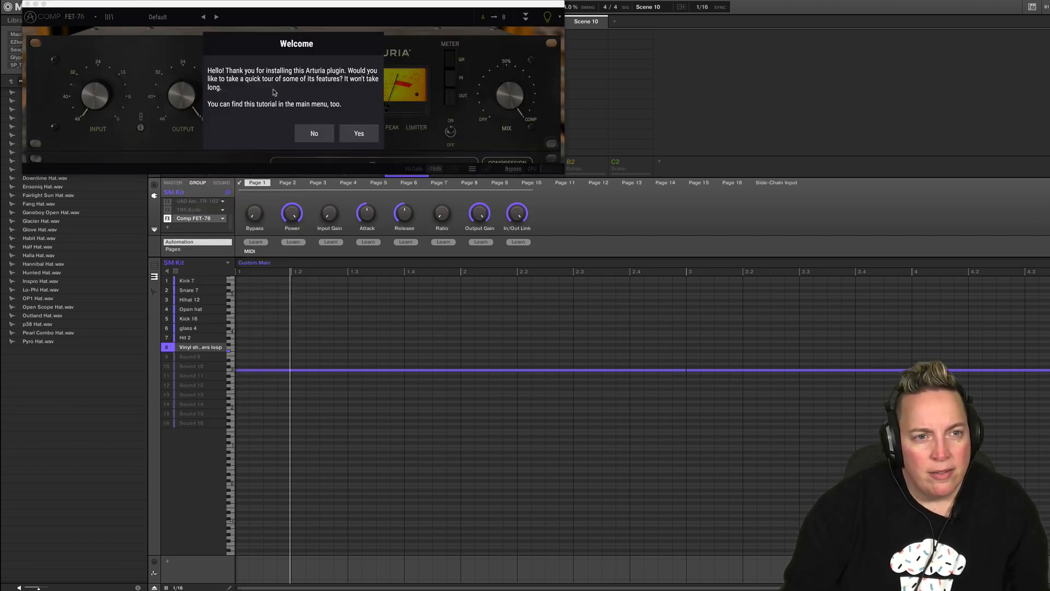
pyautogui.moveTo(295, 5); pyautogui.dragTo(465, 137)
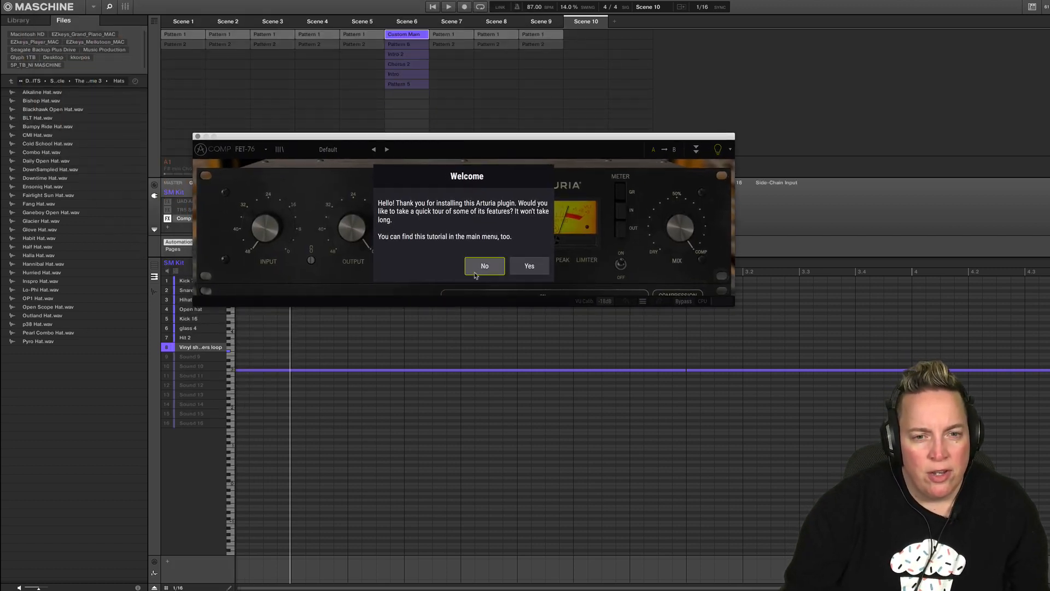
pyautogui.click(475, 273)
pyautogui.click(343, 151)
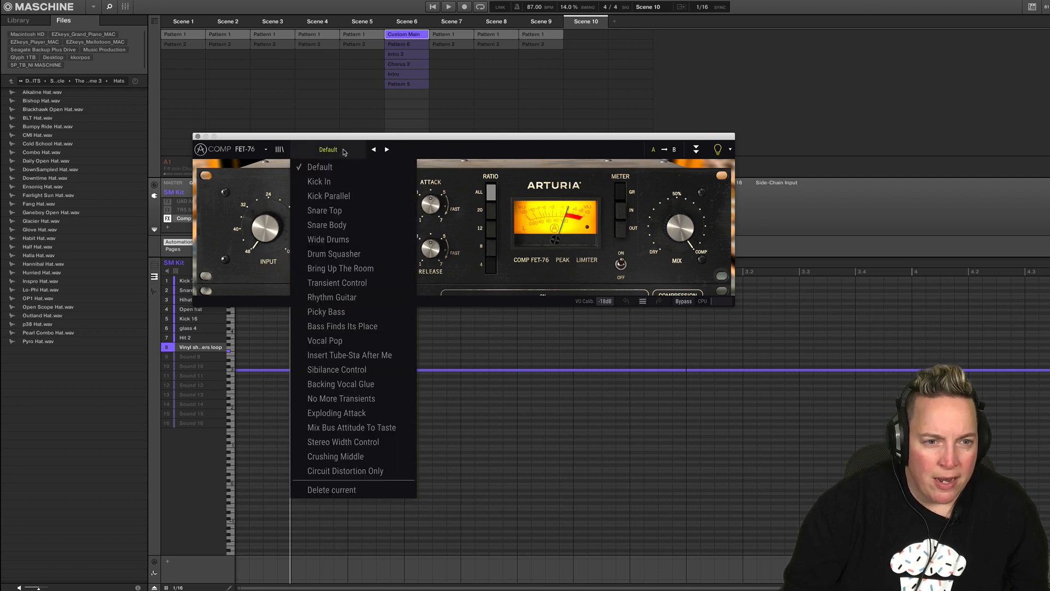
pyautogui.click(334, 240)
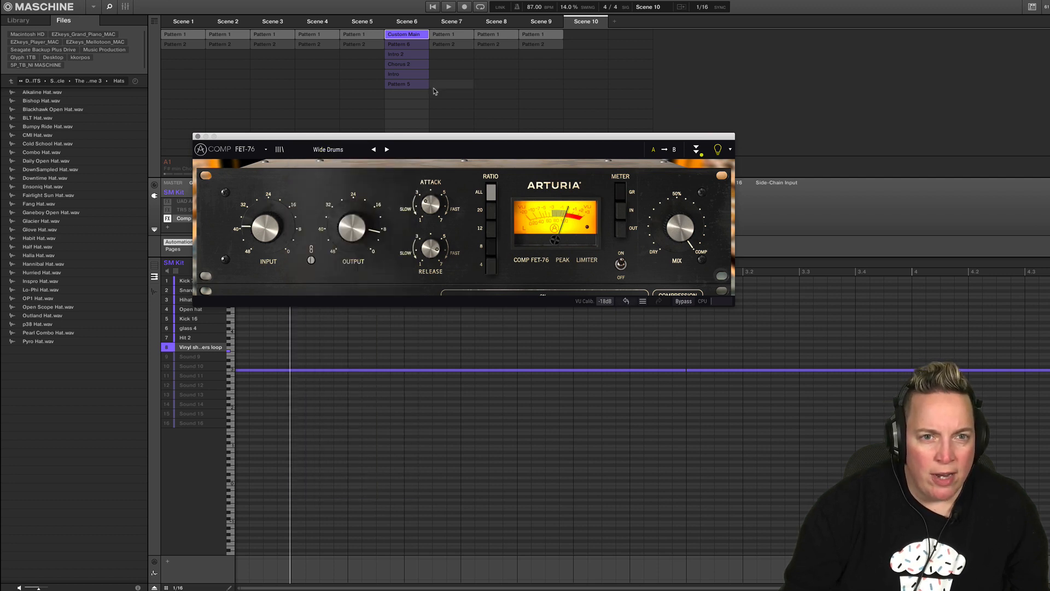
pyautogui.click(342, 151)
pyautogui.click(330, 165)
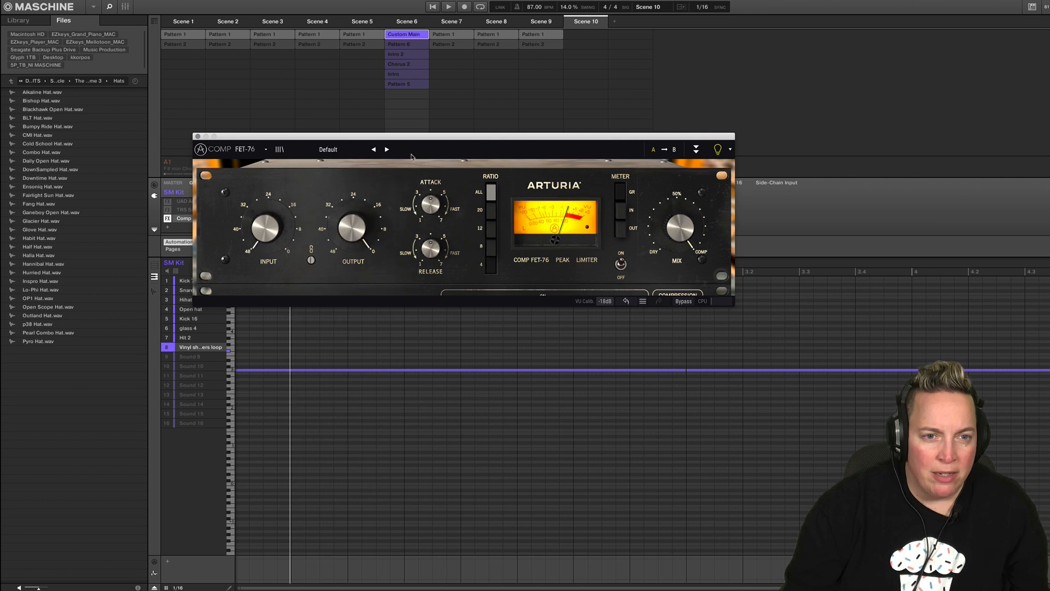
# - Play the drum pattern and try the Wide Drums and Drum Squasher presets on the Comp FET-76
pyautogui.click(448, 6)
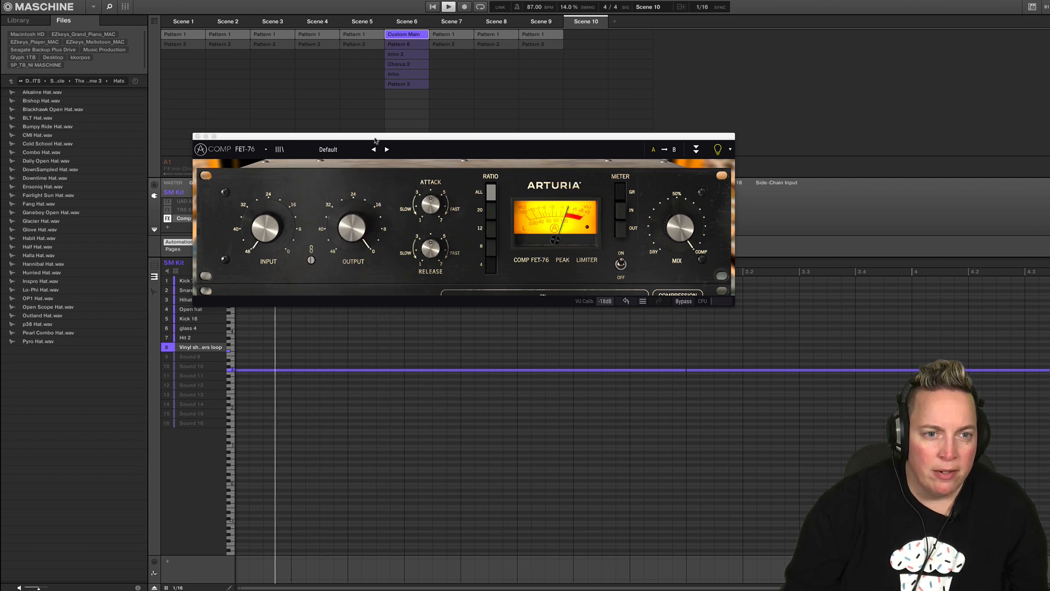
pyautogui.click(331, 150)
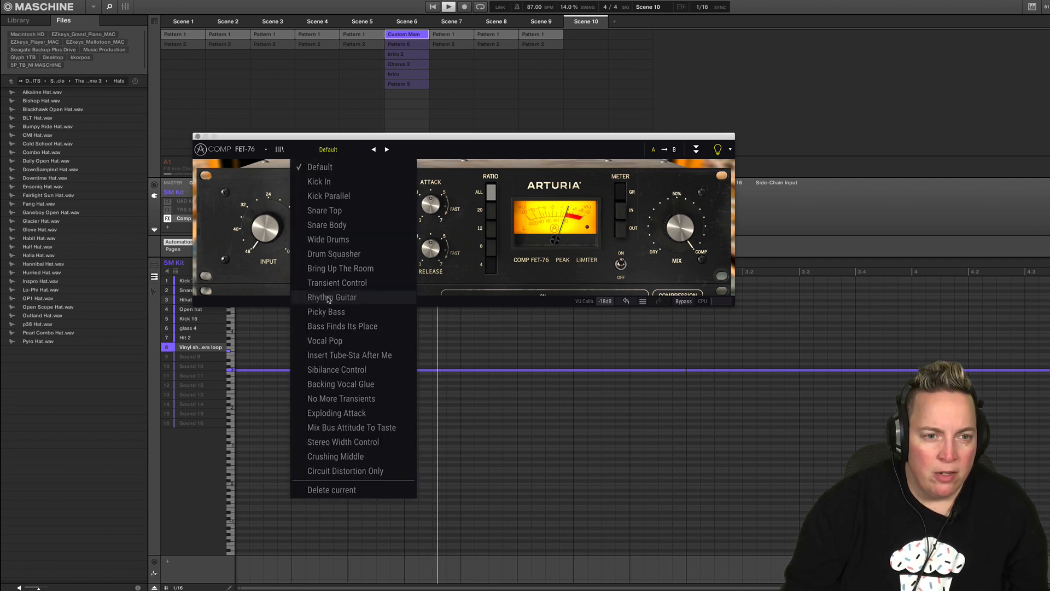
pyautogui.click(334, 241)
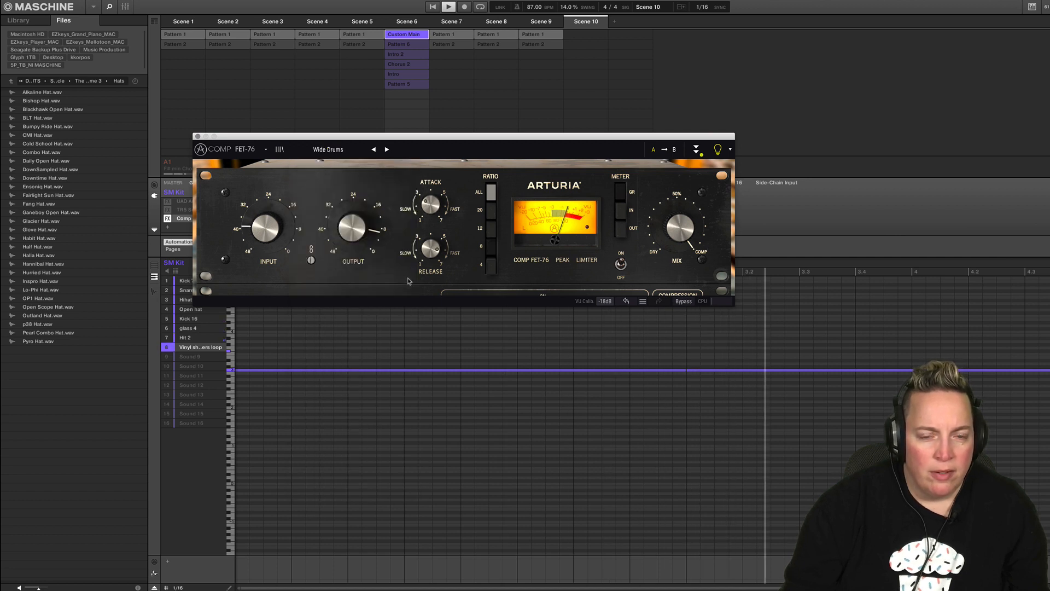
pyautogui.click(333, 149)
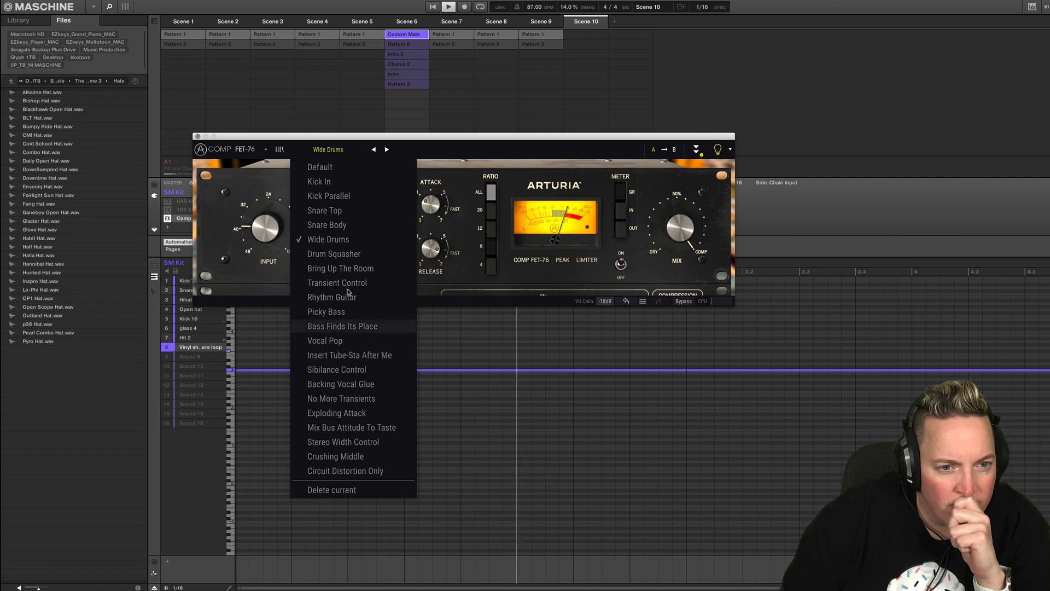
pyautogui.click(335, 254)
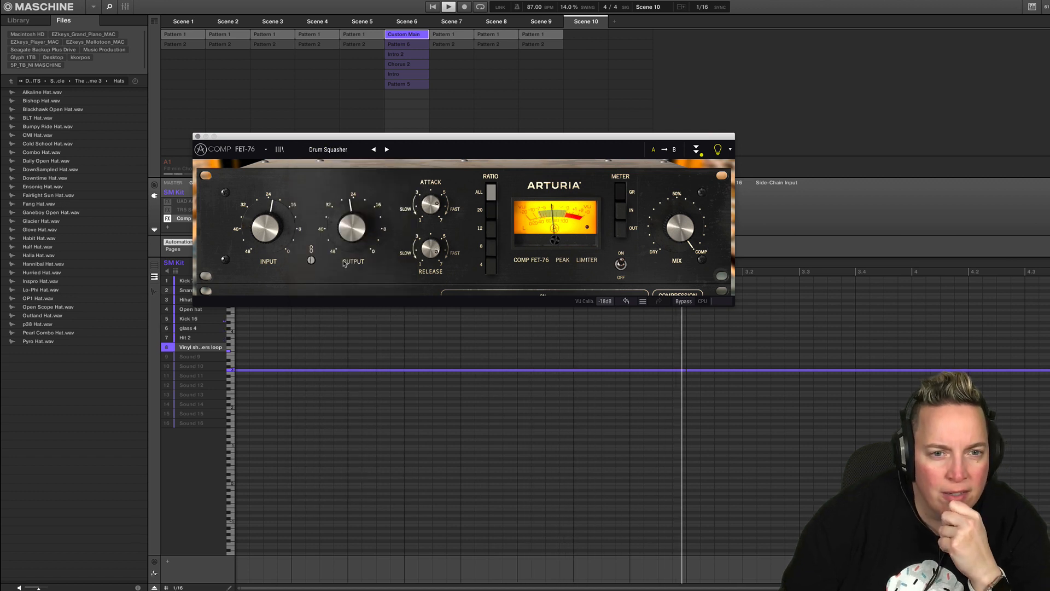
pyautogui.click(328, 149)
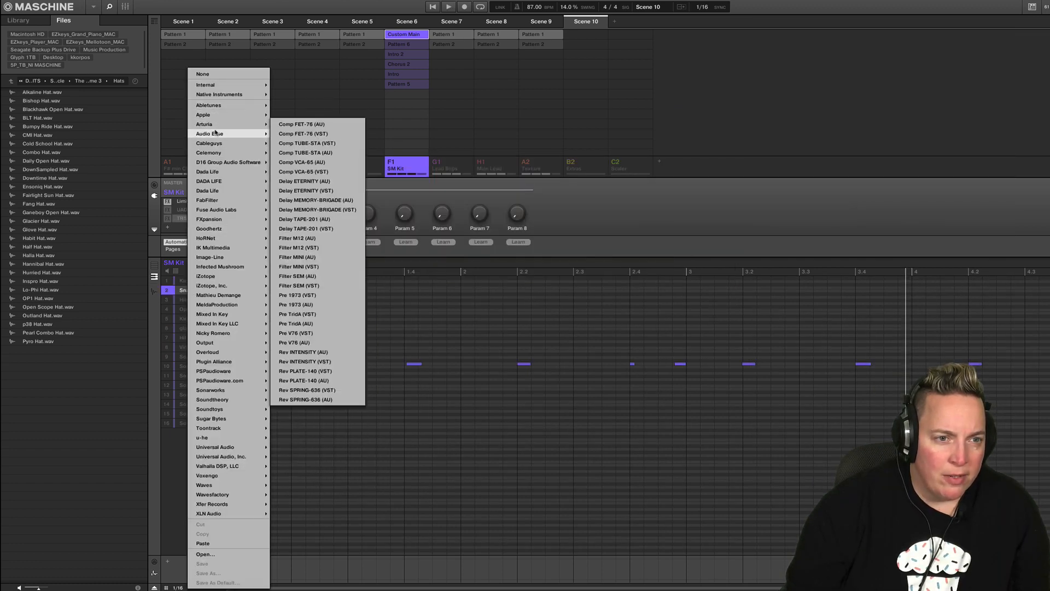
# - Put Arturia's Comp VCA-65 on the SM Kit group, start playback and show all the kit's sounds in the pattern editor
pyautogui.moveTo(247, 128)
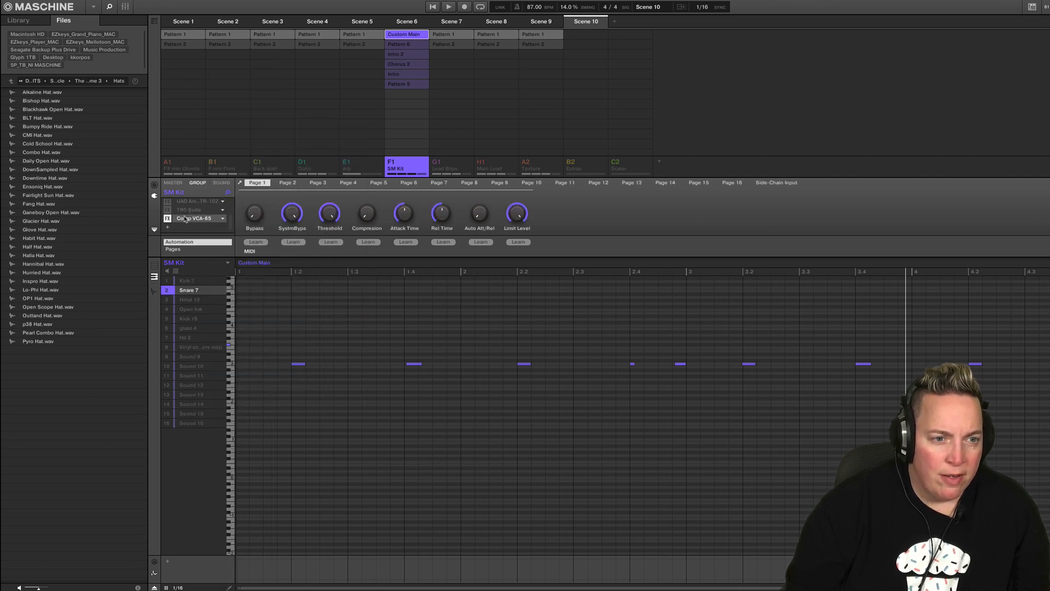
pyautogui.click(448, 6)
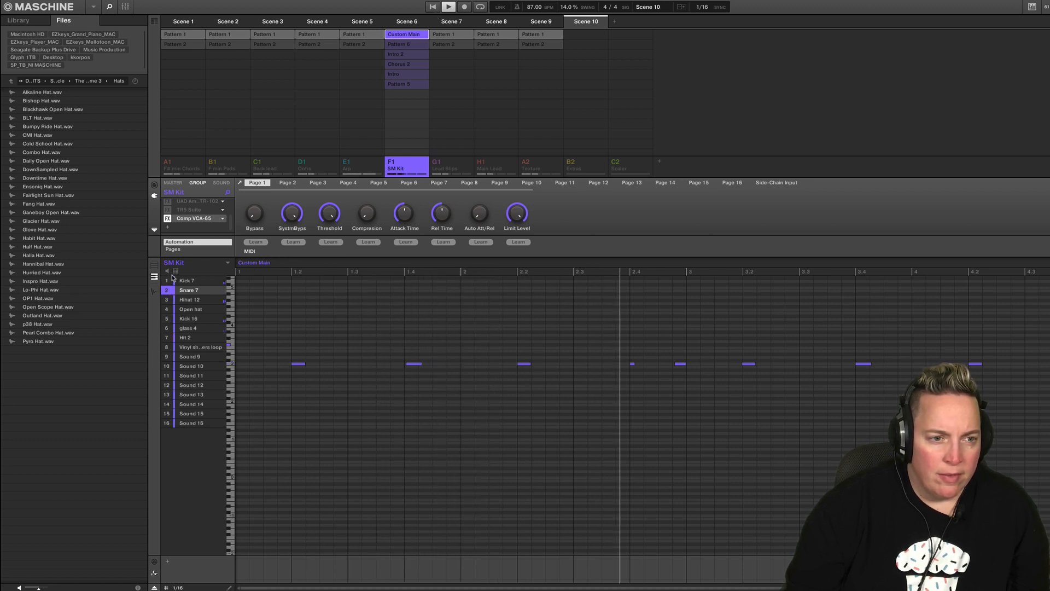
pyautogui.click(154, 266)
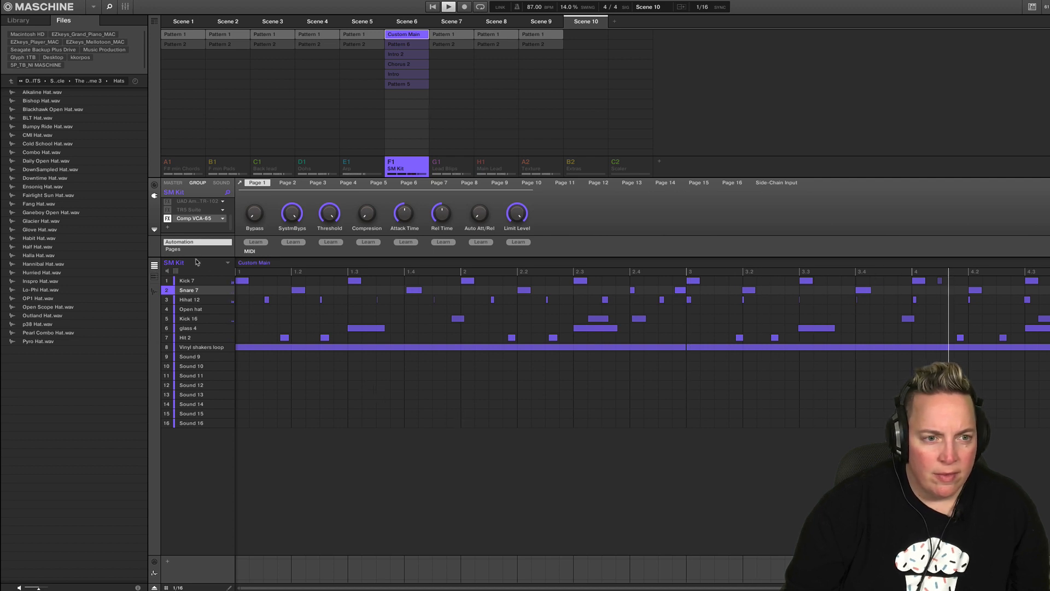
# - Open the Comp VCA-65 window, declining the welcome tour, load its Dirty Drums preset and place the window above the pattern notes
pyautogui.click(167, 219)
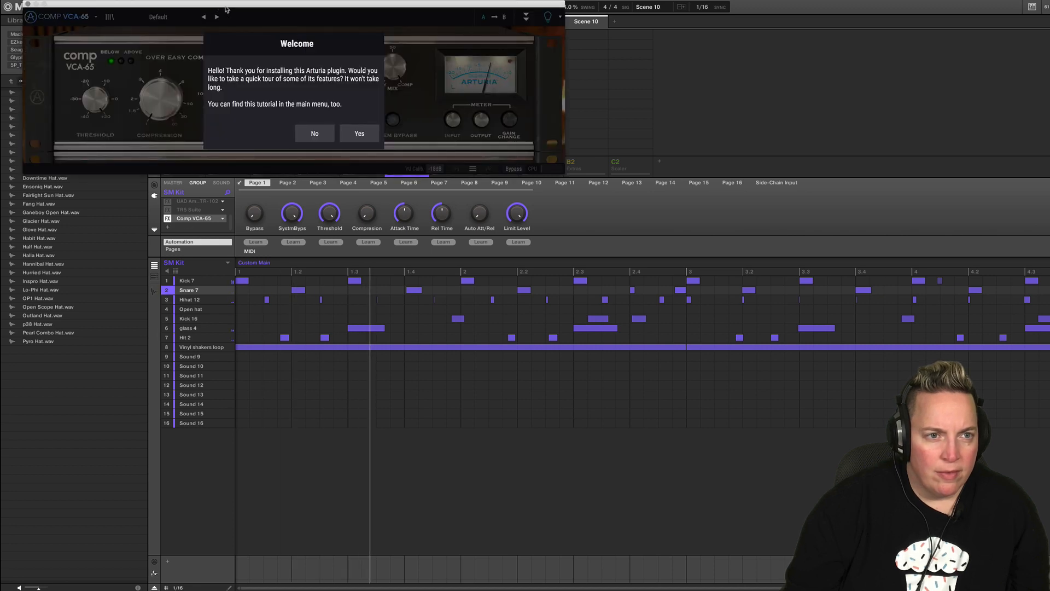
pyautogui.moveTo(226, 9); pyautogui.dragTo(369, 168)
pyautogui.click(459, 292)
pyautogui.click(310, 183)
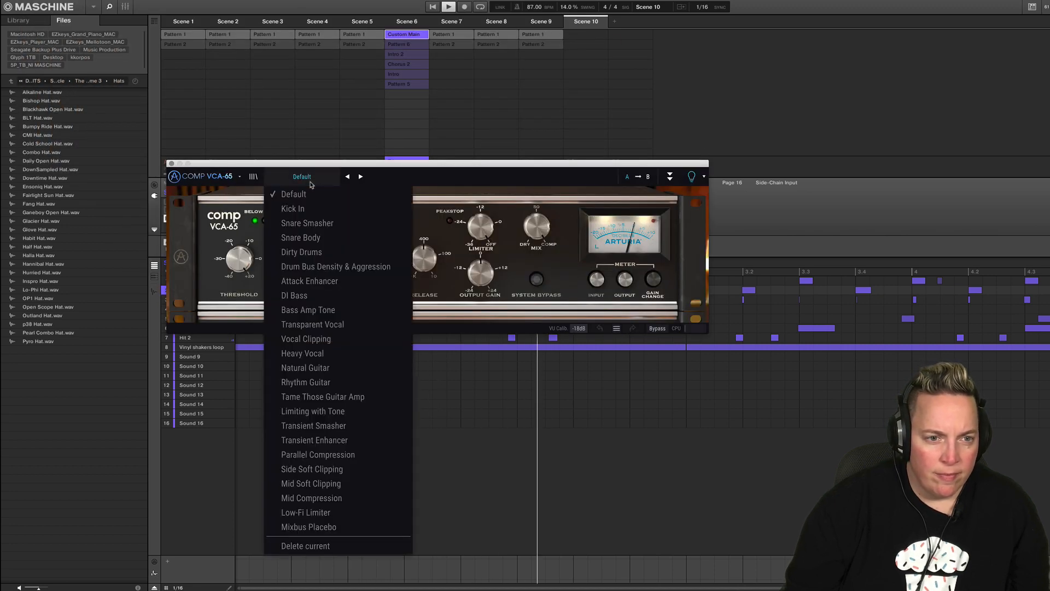
pyautogui.click(301, 253)
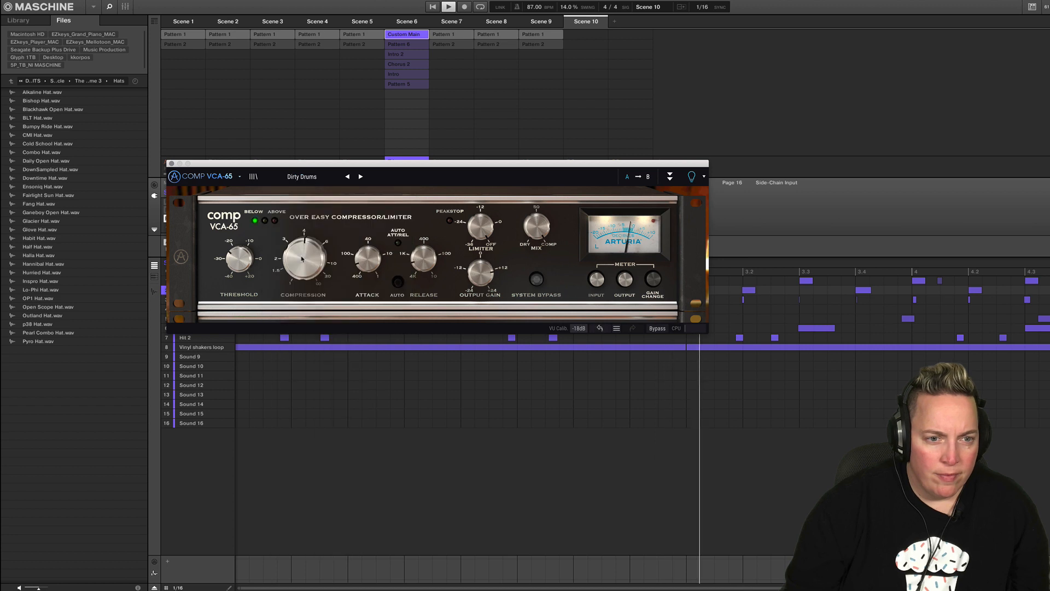
pyautogui.moveTo(403, 163); pyautogui.dragTo(409, 106)
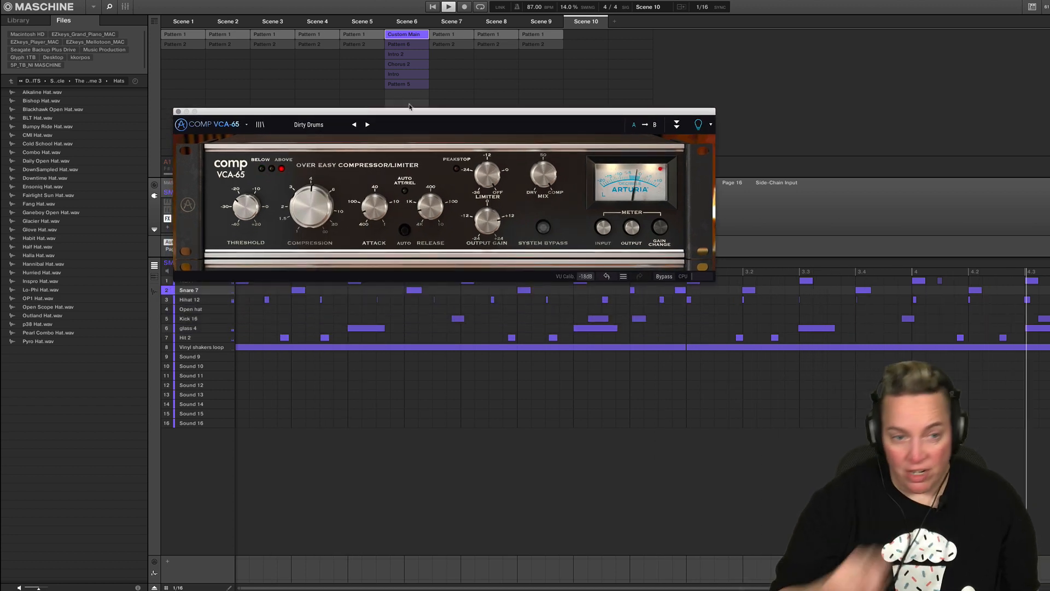
# - Compare the Drum Bus Density & Aggression preset, return to Dirty Drums and close the Comp VCA-65 window
pyautogui.click(309, 124)
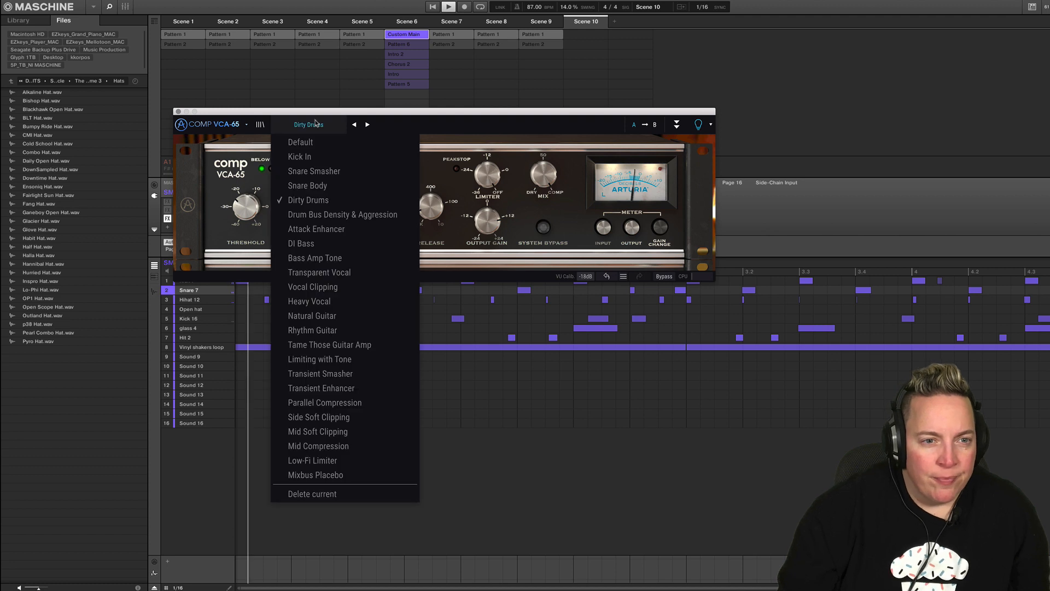
pyautogui.click(325, 215)
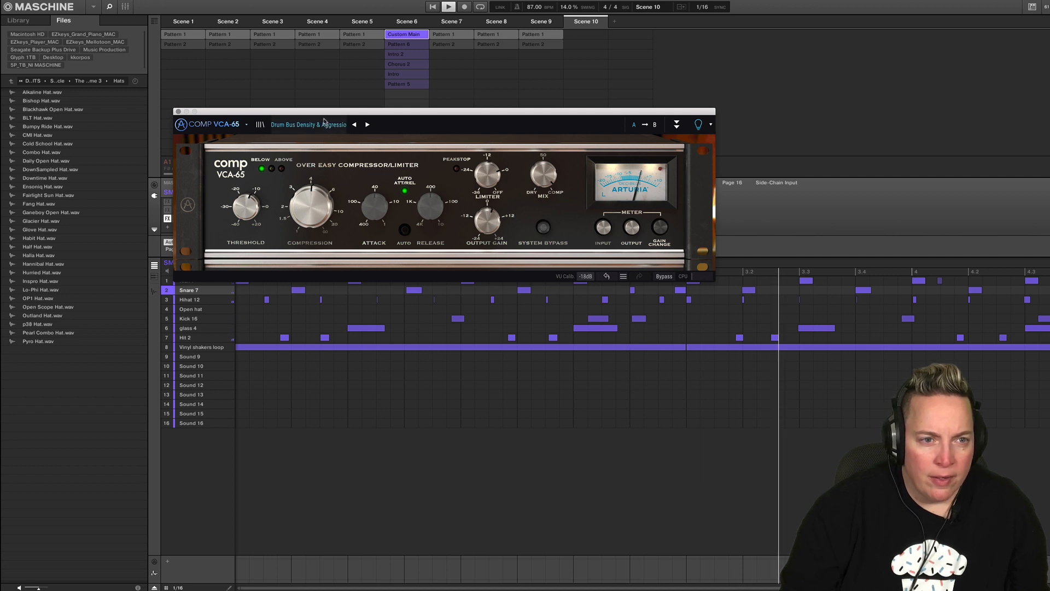
pyautogui.click(324, 122)
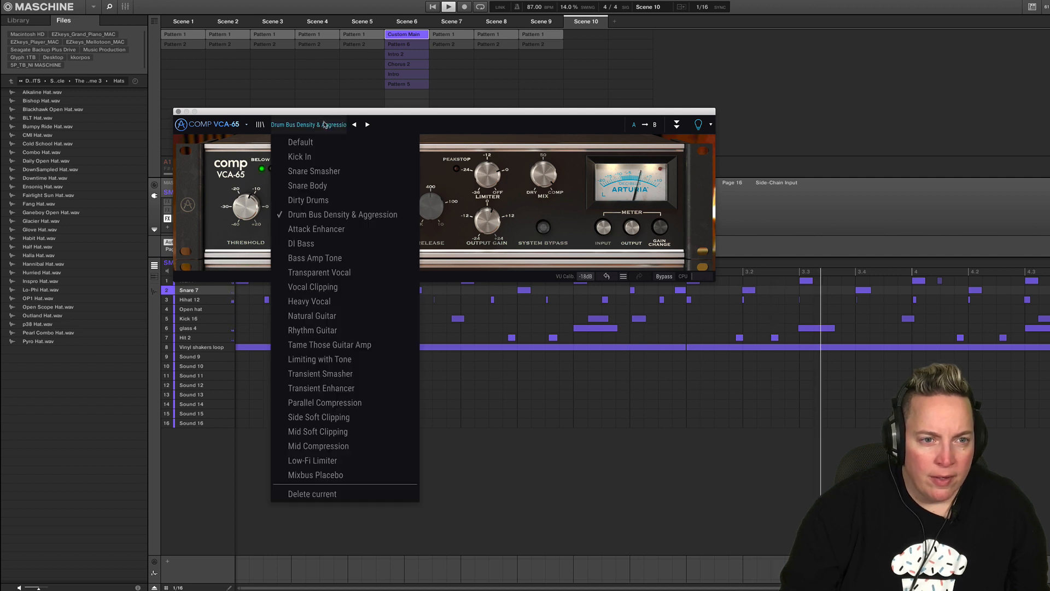
pyautogui.click(306, 200)
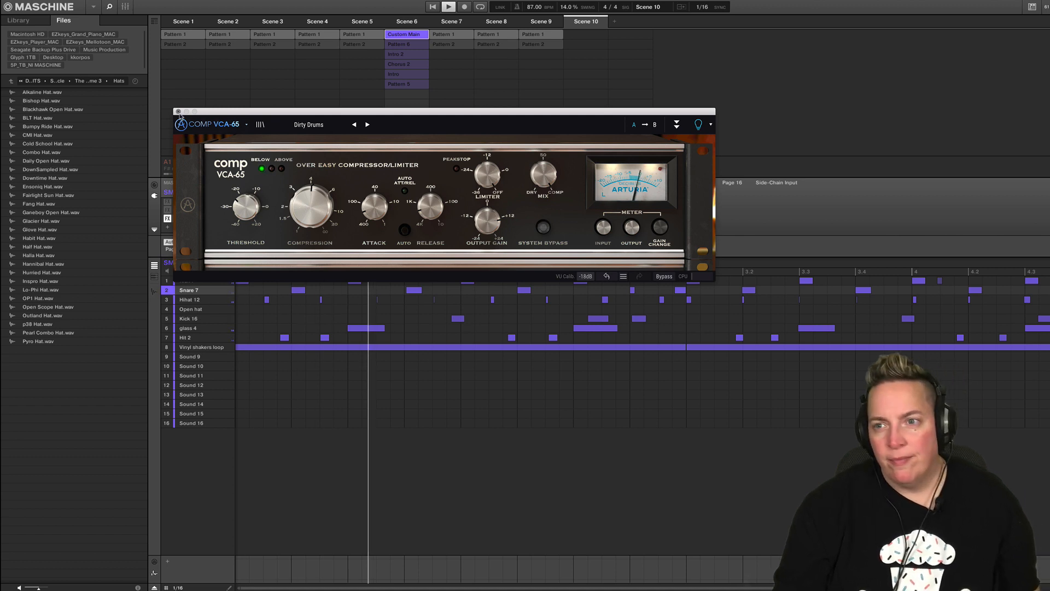
pyautogui.click(178, 111)
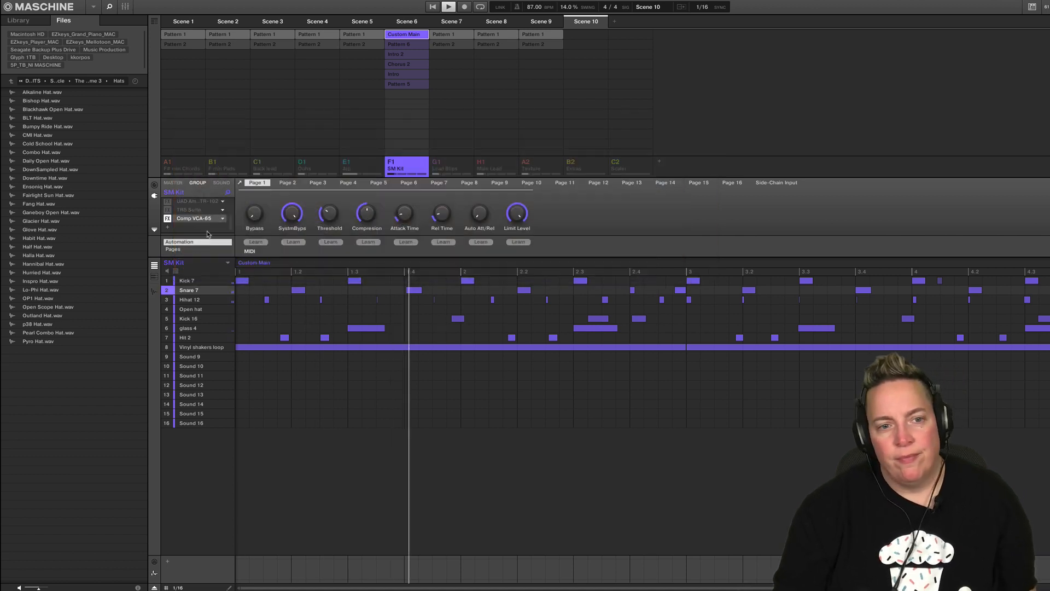
# - Unsolo the SM Kit group and compare the full mix with Comp VCA-65 bypassed and active, checking the kit's level in the mixer
pyautogui.rightClick(390, 161)
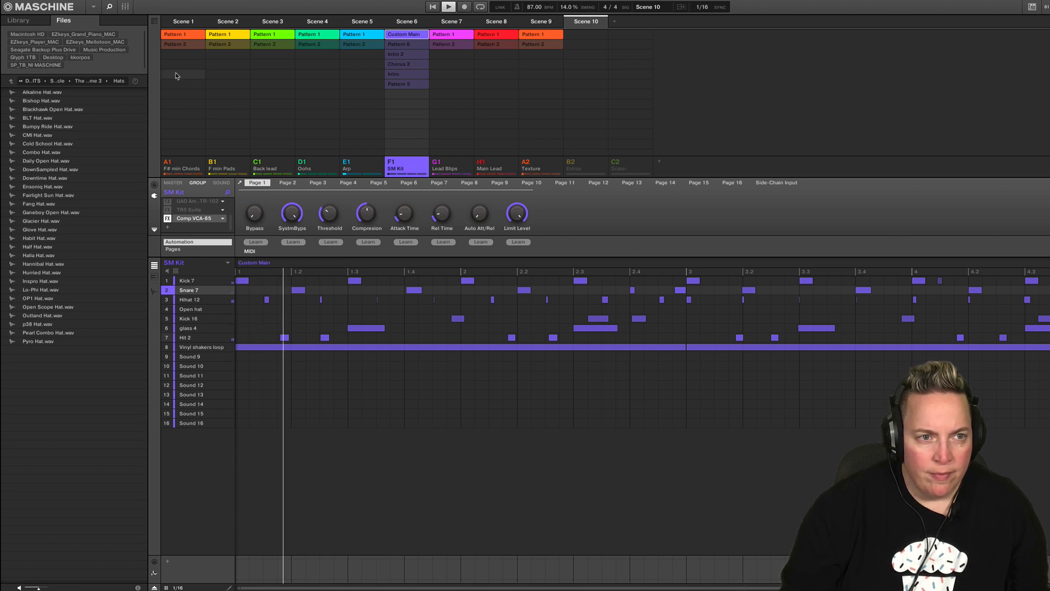
pyautogui.click(125, 8)
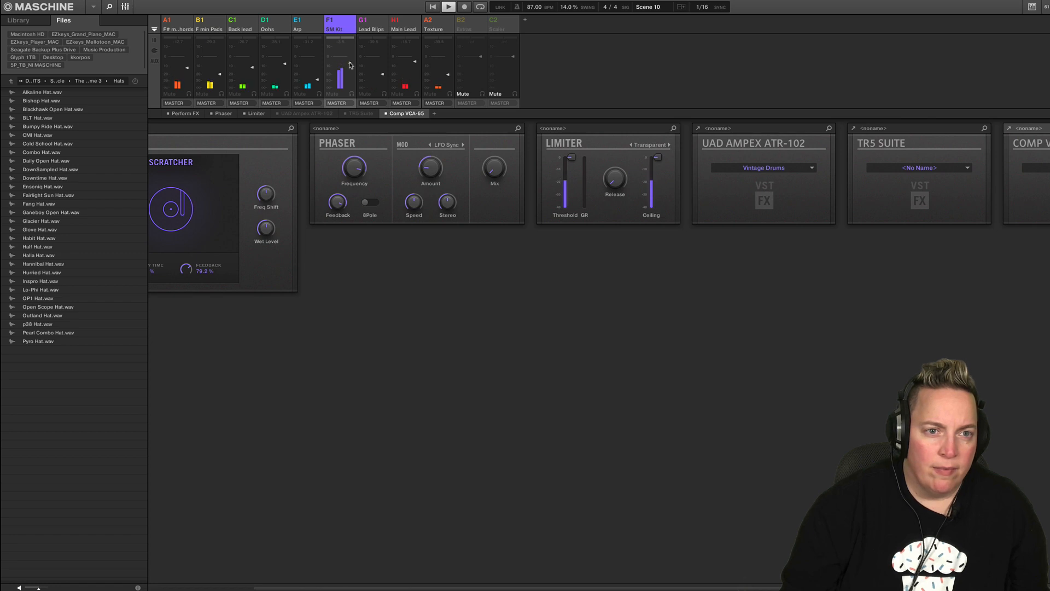
pyautogui.click(126, 8)
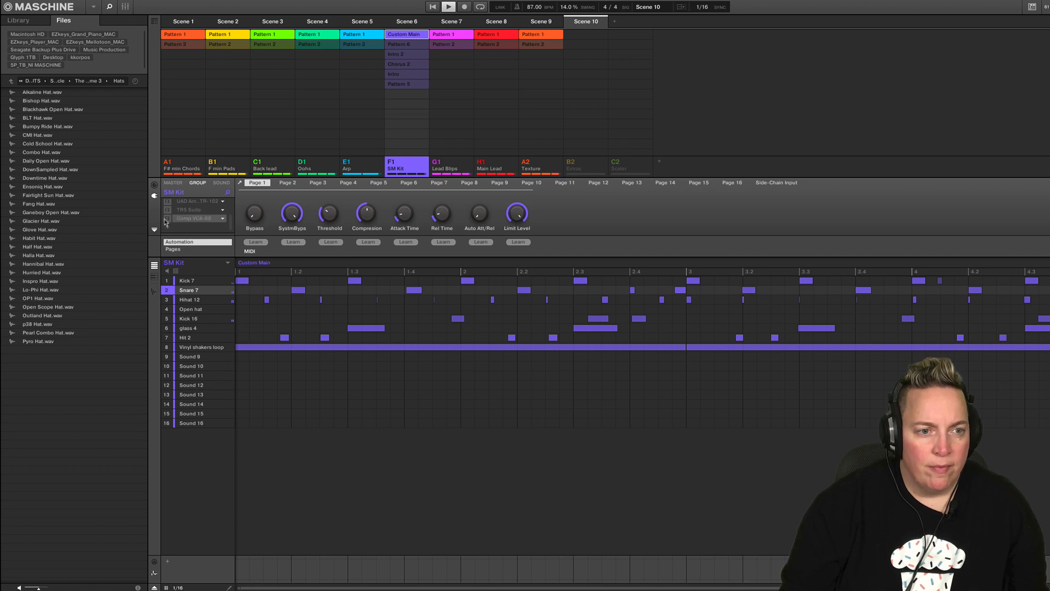
pyautogui.click(168, 218)
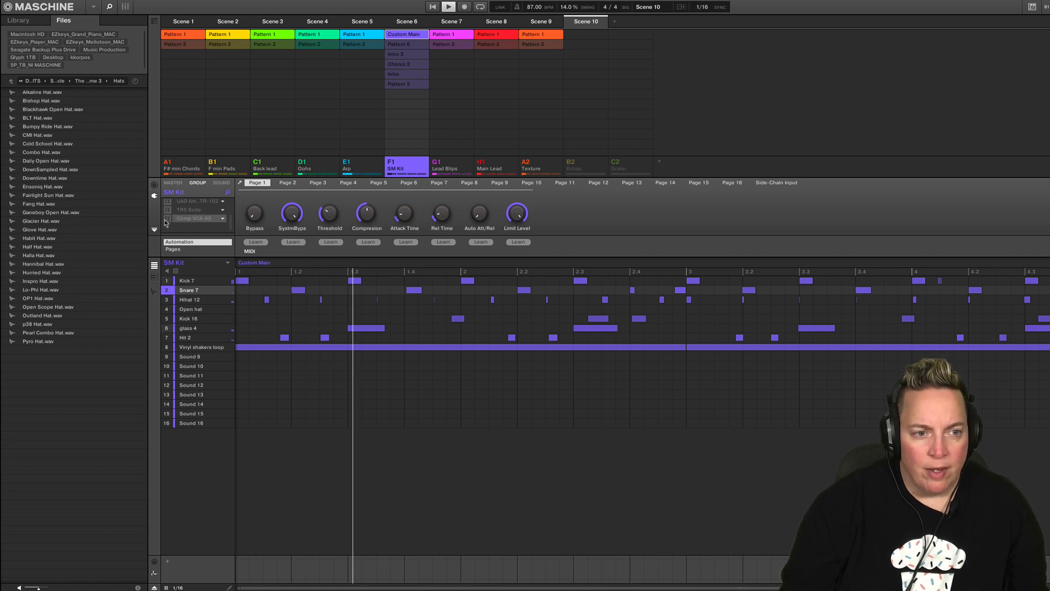
pyautogui.click(126, 9)
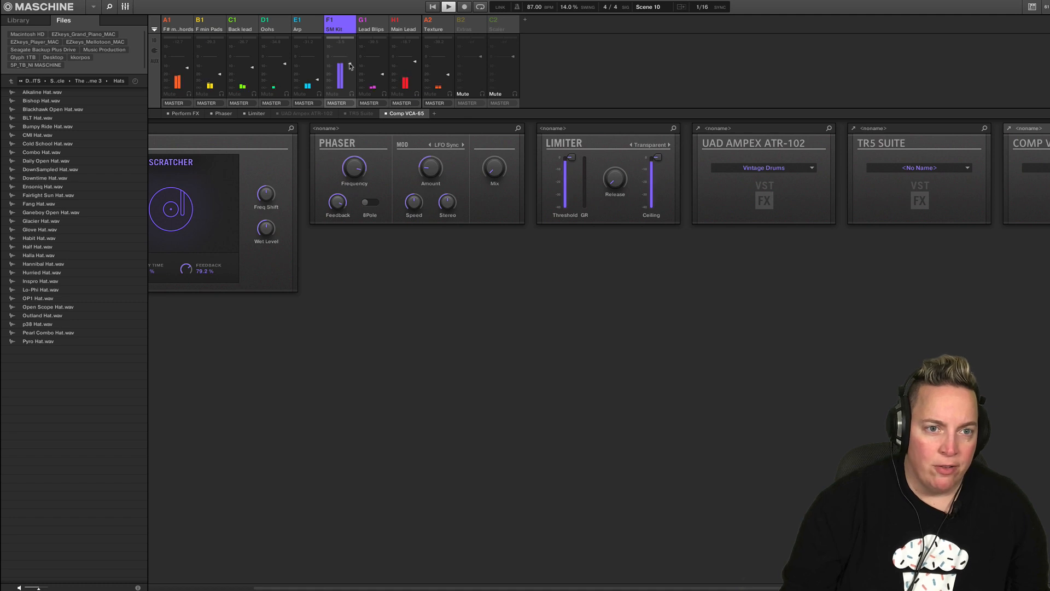
pyautogui.click(126, 8)
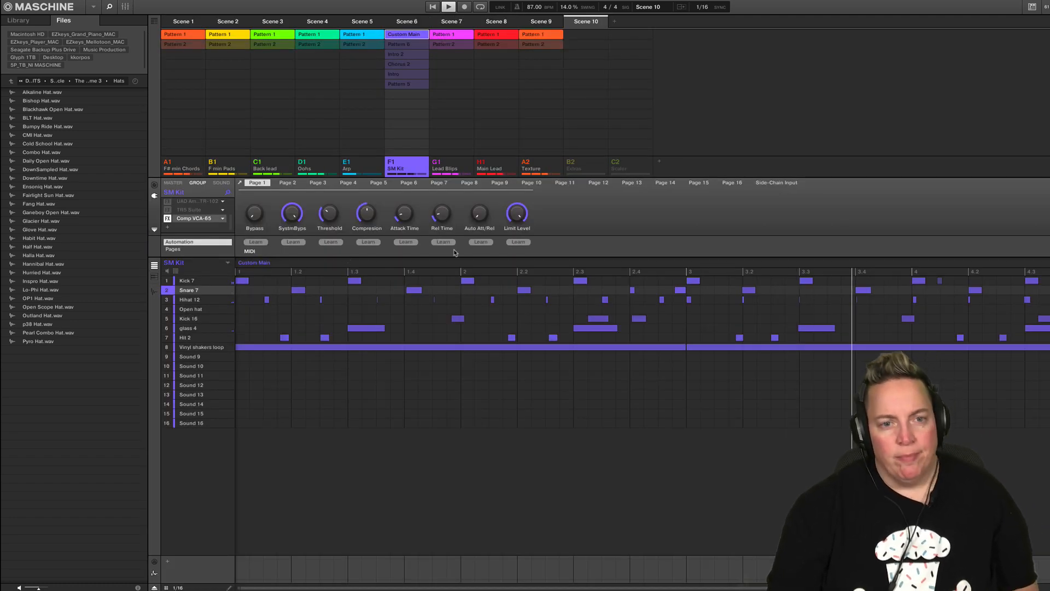
# - Solo and select the Lead Blips group and add Arturia's Filter M12 (VST) to it
pyautogui.rightClick(437, 163)
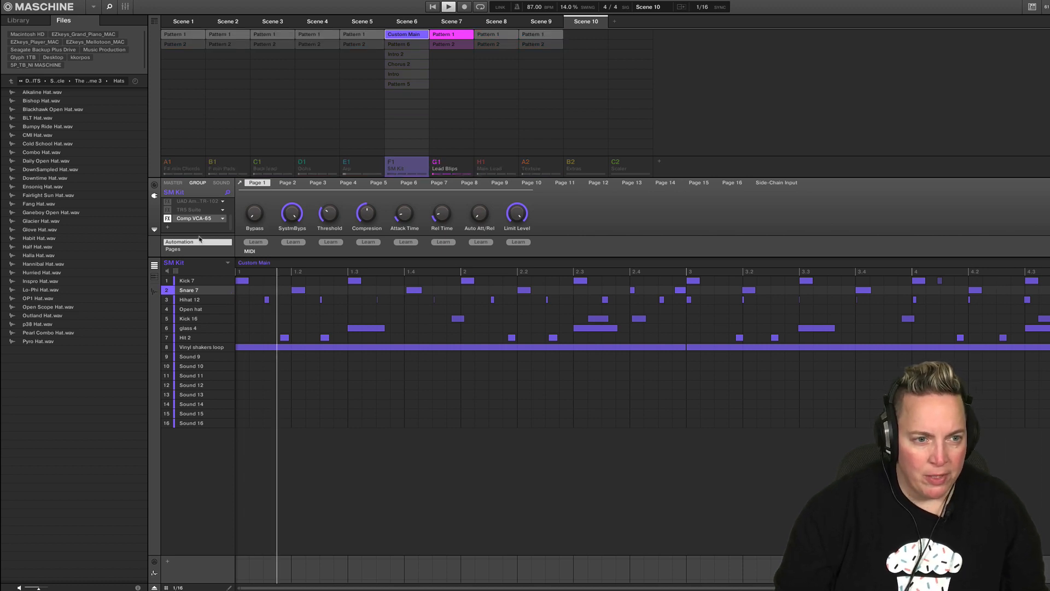
pyautogui.click(459, 170)
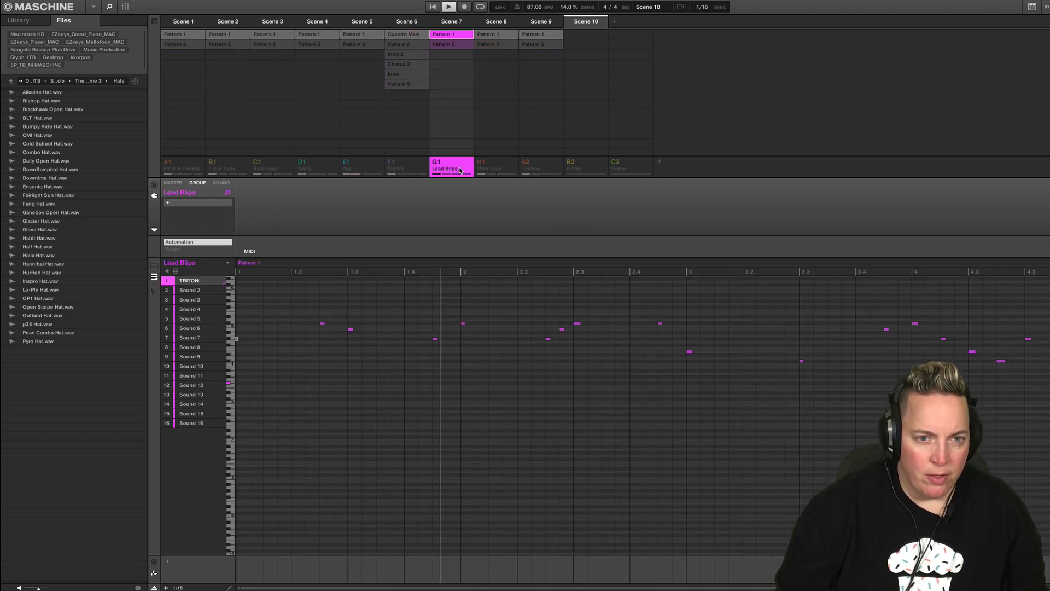
pyautogui.click(200, 204)
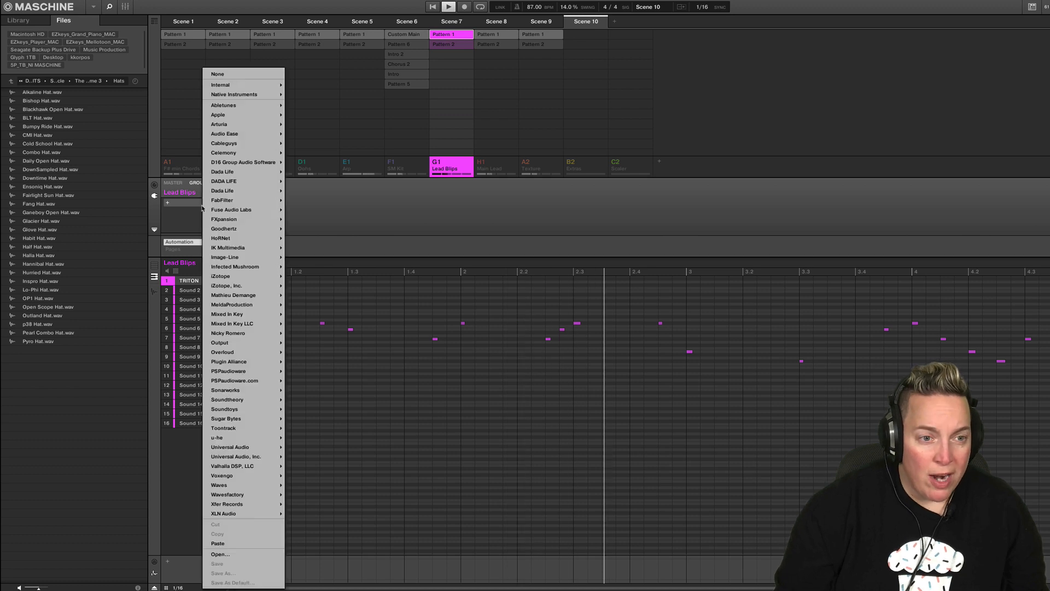
pyautogui.moveTo(246, 124)
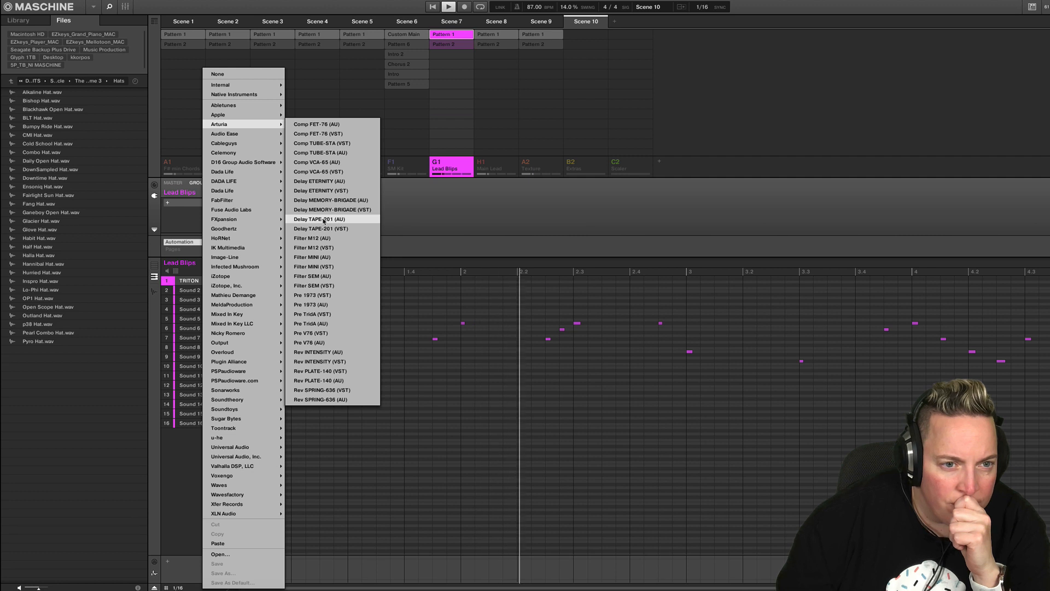
pyautogui.click(314, 248)
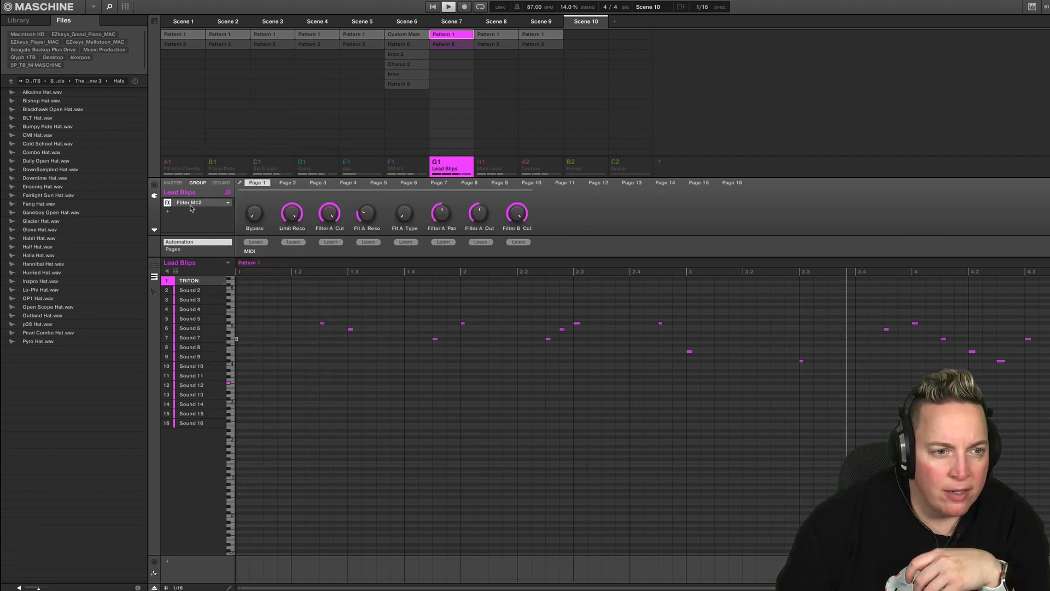
# - Move Filter M12 from the Lead Blips group to its TRITON sound, after the HoRNet plugin, and open the filter's window clear of the effect slots
pyautogui.rightClick(198, 204)
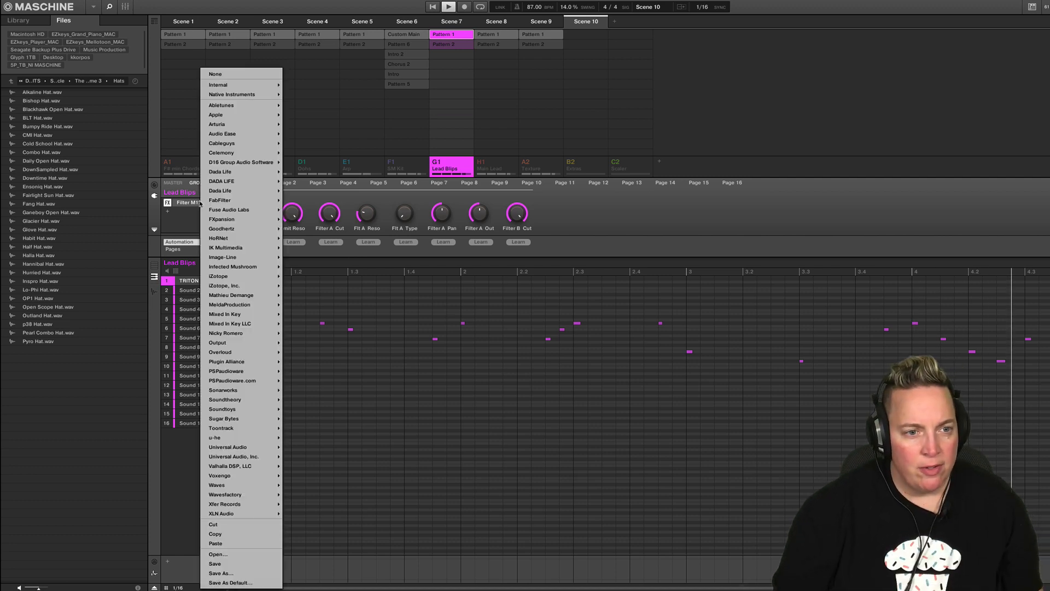
pyautogui.click(244, 525)
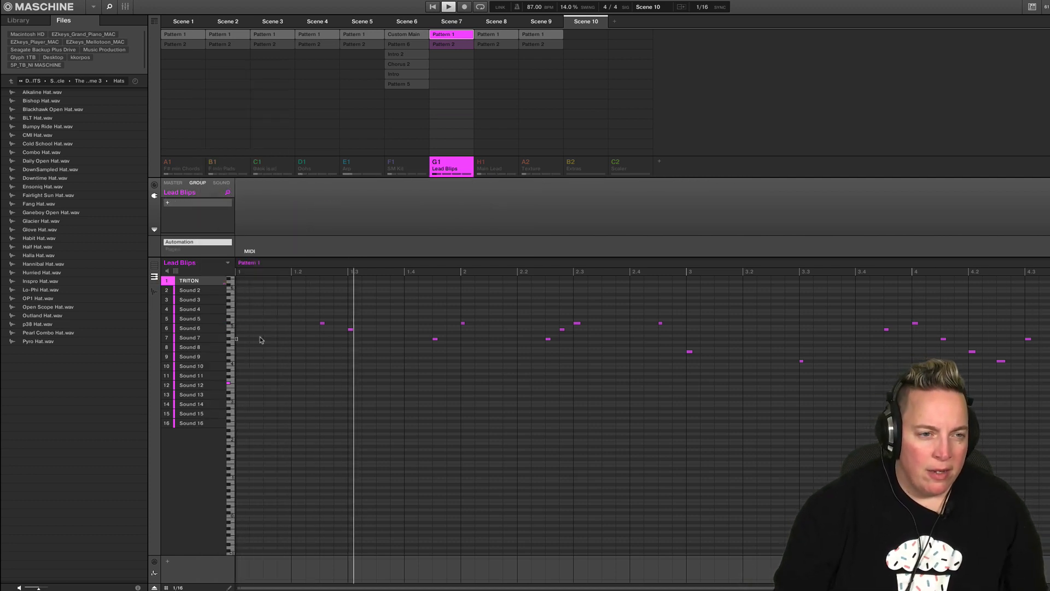
pyautogui.click(225, 184)
pyautogui.rightClick(192, 220)
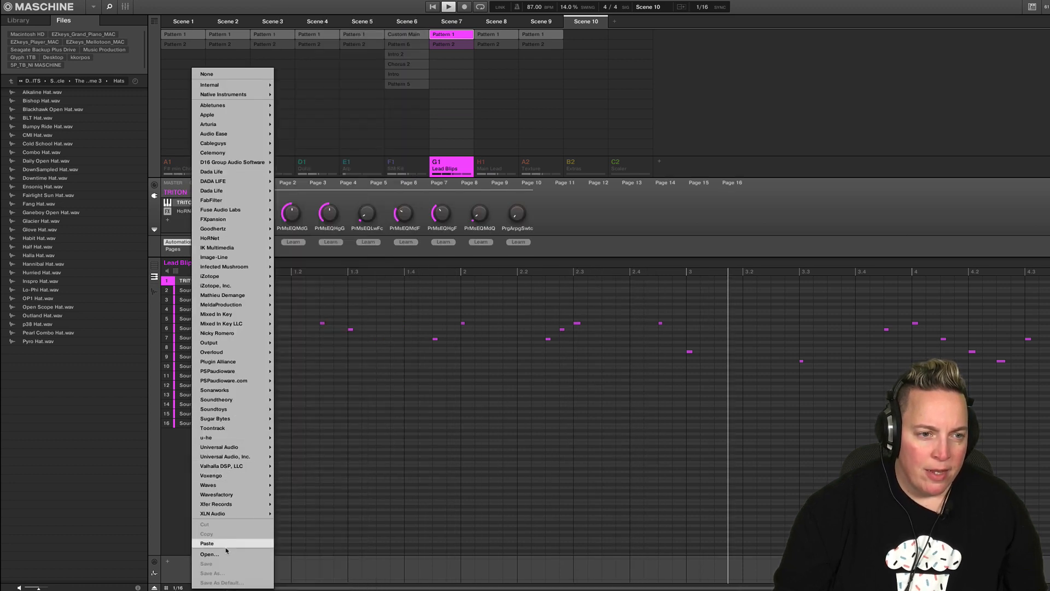
pyautogui.click(208, 543)
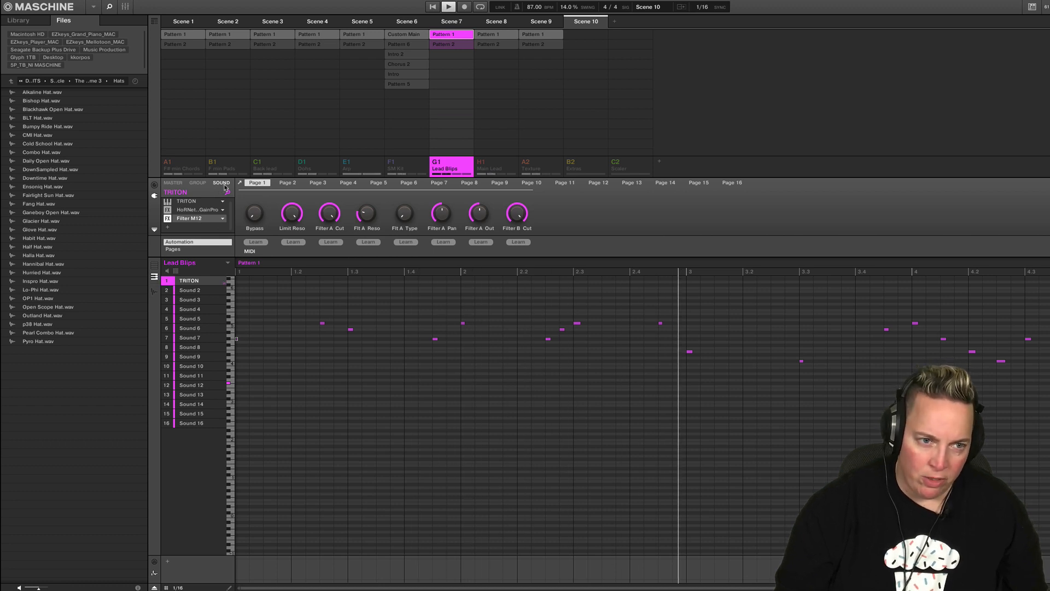
pyautogui.doubleClick(198, 219)
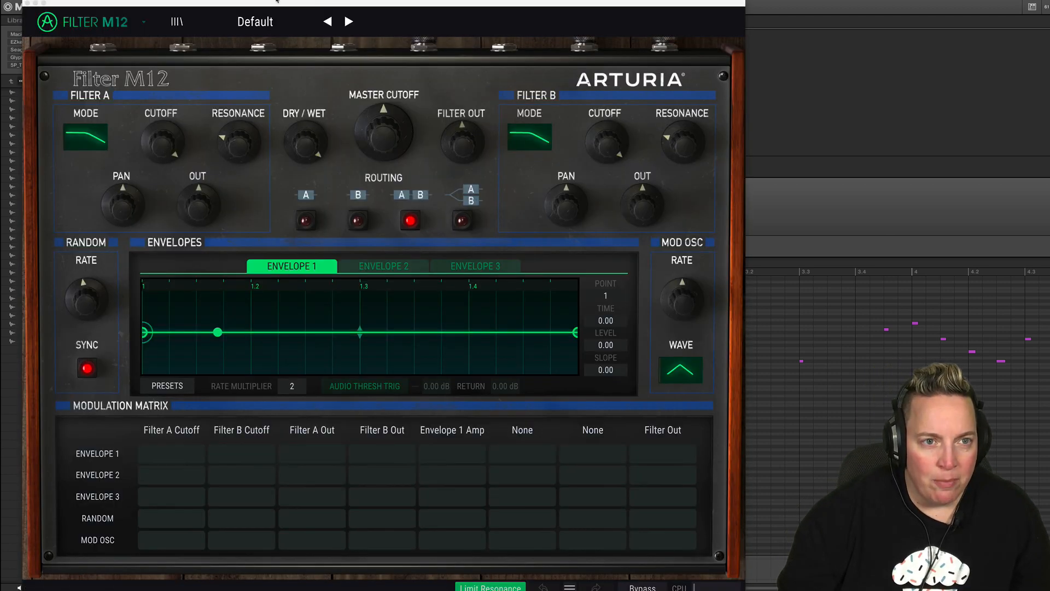
pyautogui.moveTo(256, 3); pyautogui.dragTo(459, 0)
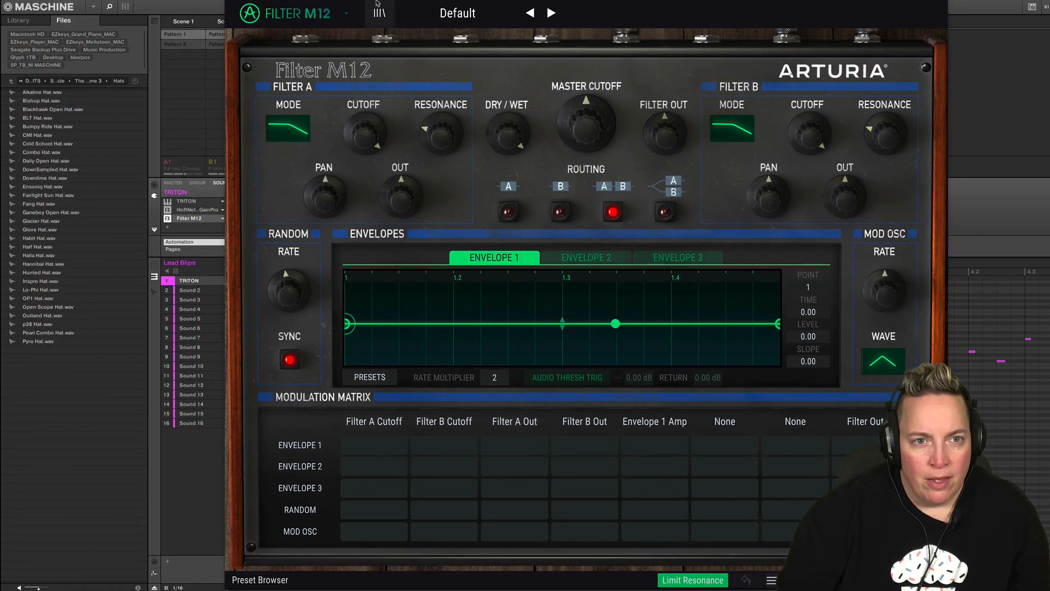
# - Audition the Filter M12 presets on TRITON one after another, from King Tubby's Hifi through to ADSAD
pyautogui.click(552, 14)
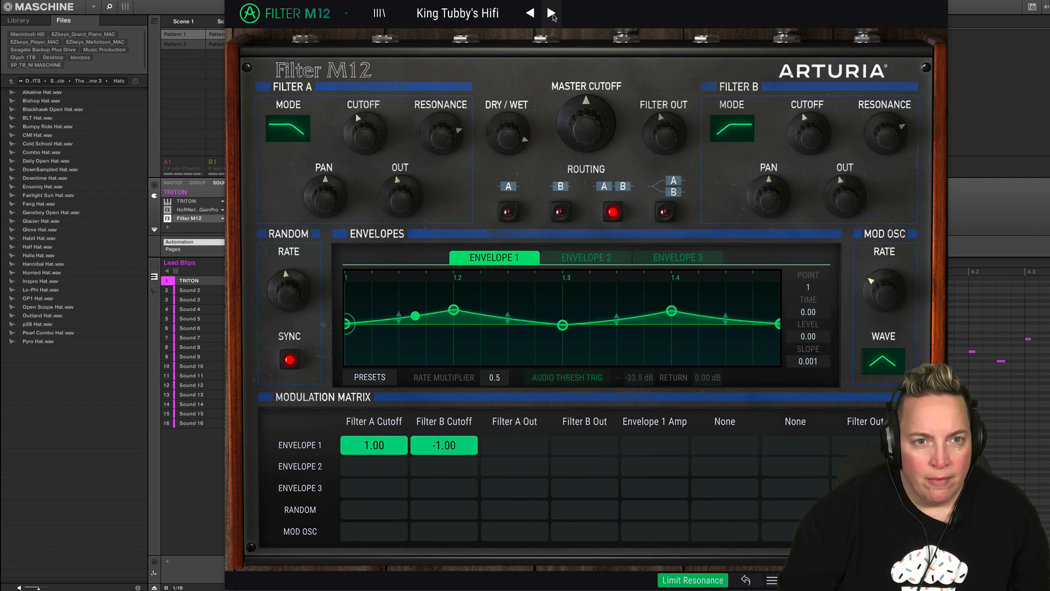
pyautogui.click(551, 15)
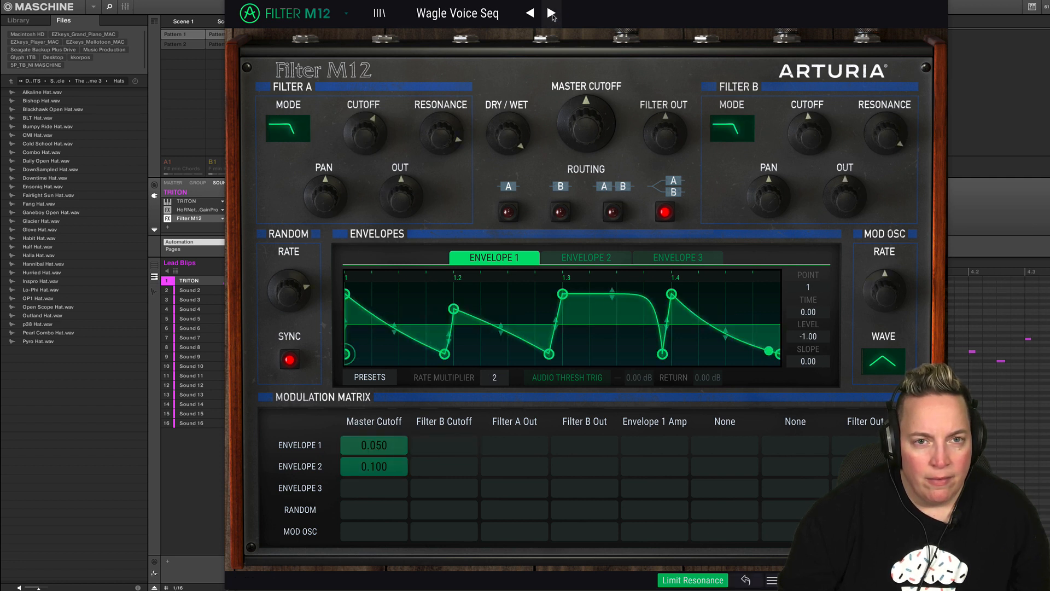
pyautogui.click(552, 15)
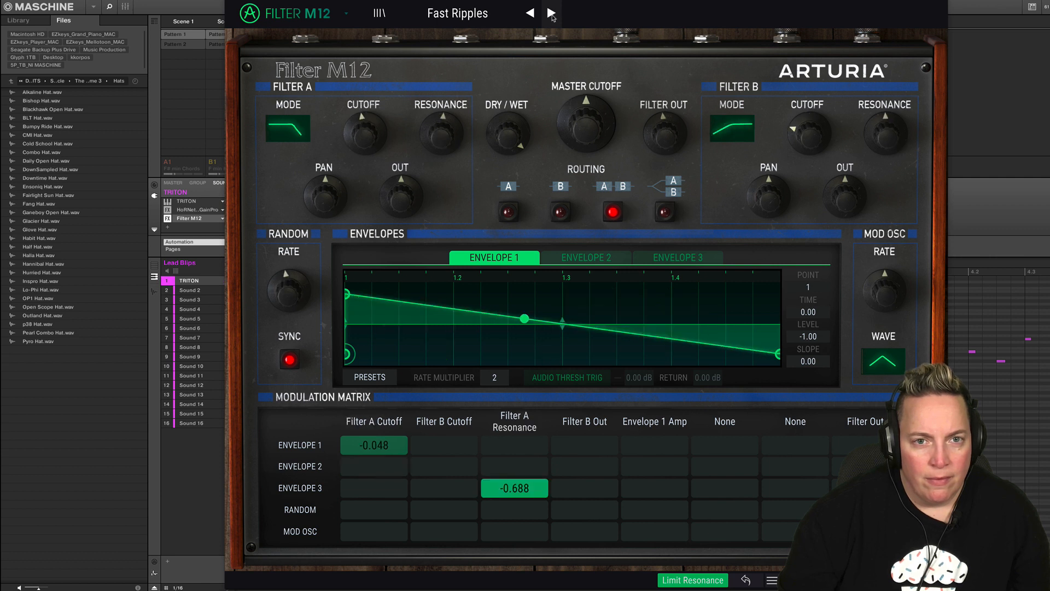
pyautogui.click(552, 15)
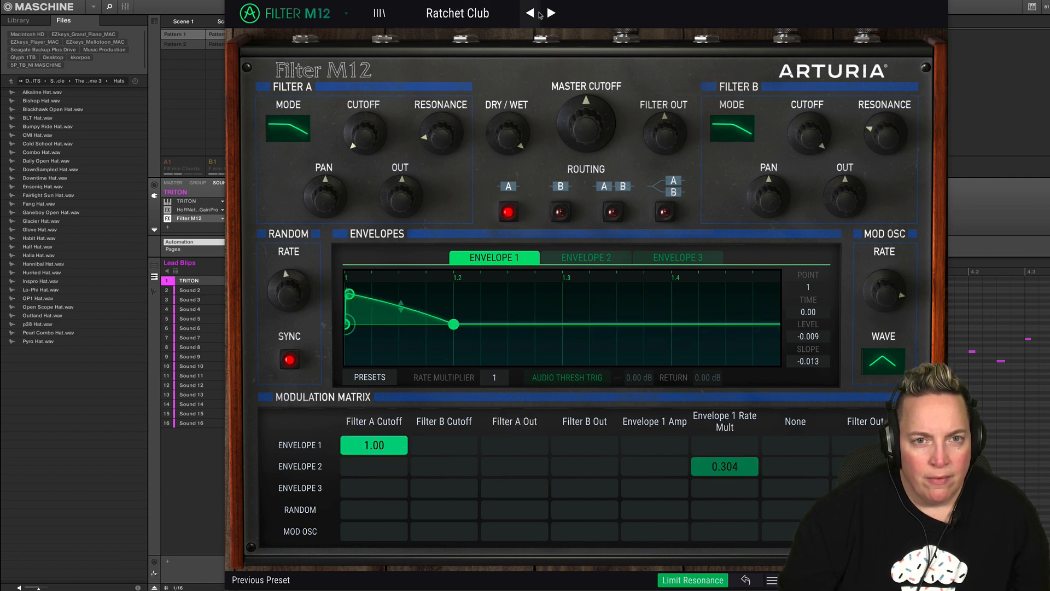
pyautogui.click(551, 14)
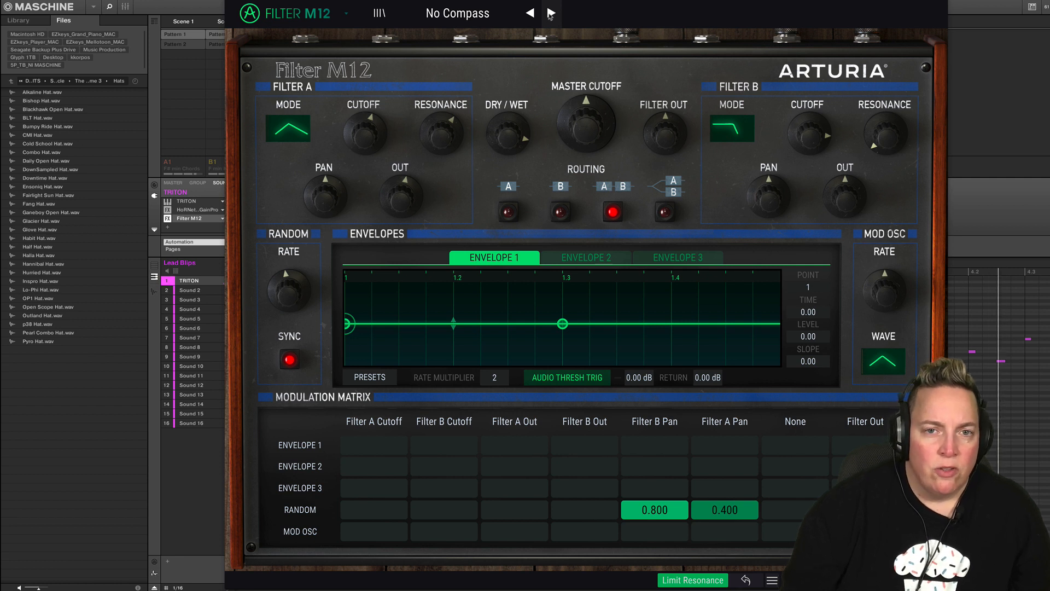
pyautogui.click(551, 15)
pyautogui.click(550, 14)
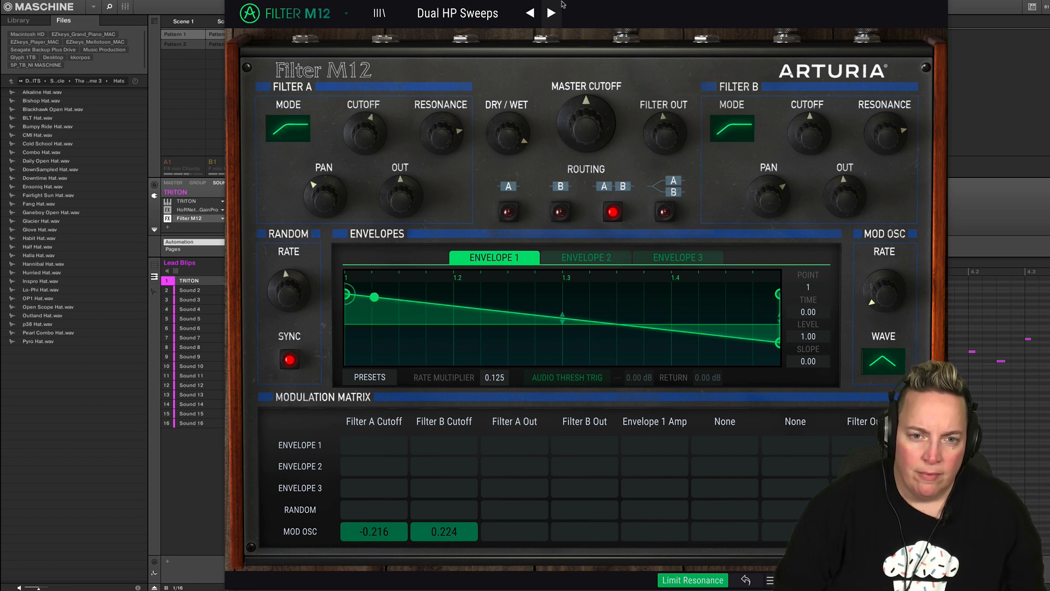
pyautogui.click(547, 15)
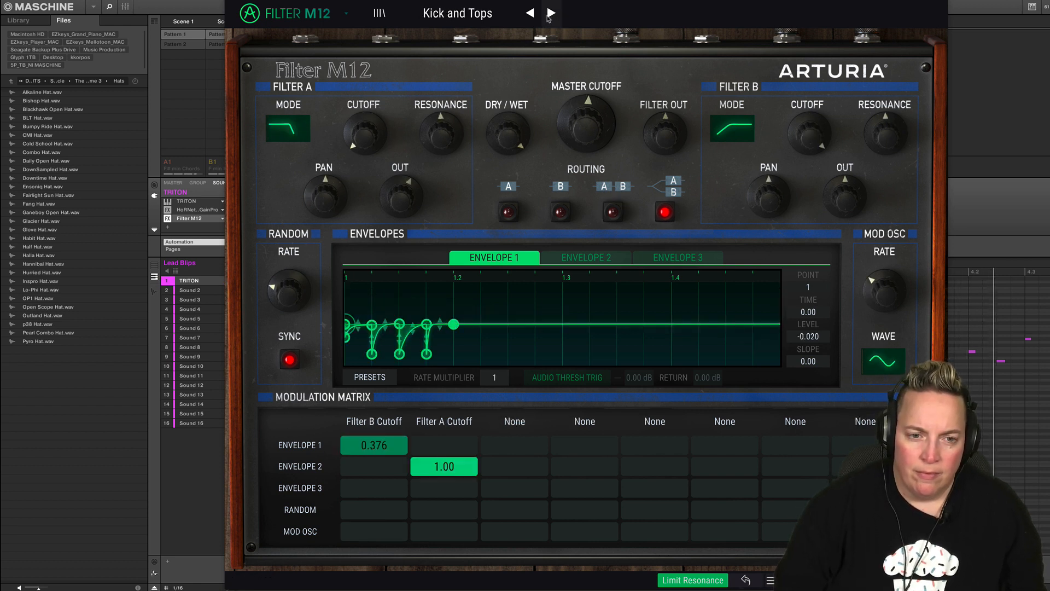
pyautogui.click(547, 16)
pyautogui.click(548, 16)
pyautogui.click(549, 16)
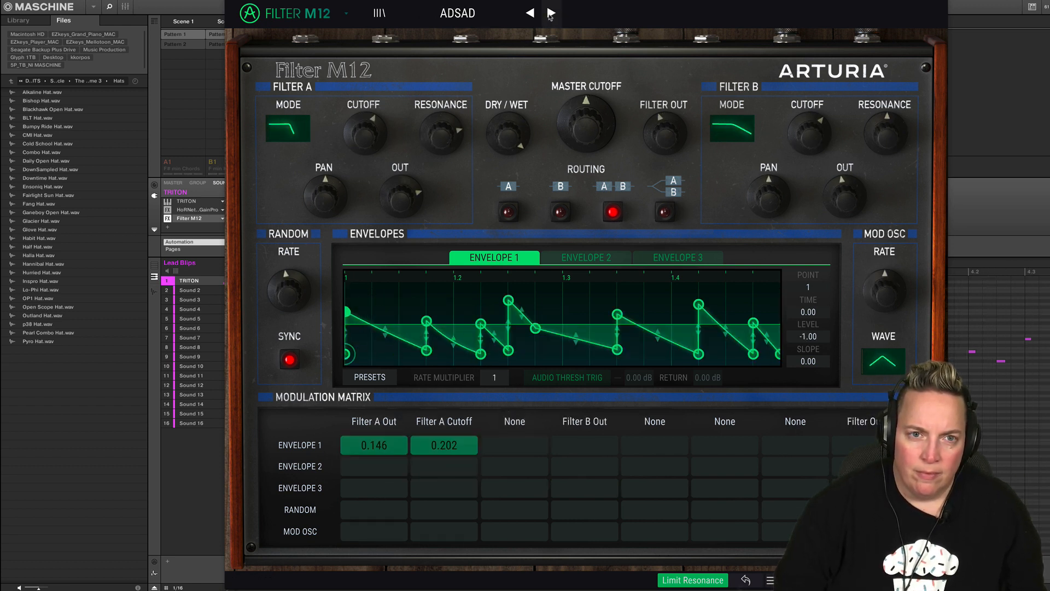
# - Load the King Tubby's Hifi preset in Filter M12 and lower its Dry/Wet mix to below halfway
pyautogui.click(458, 13)
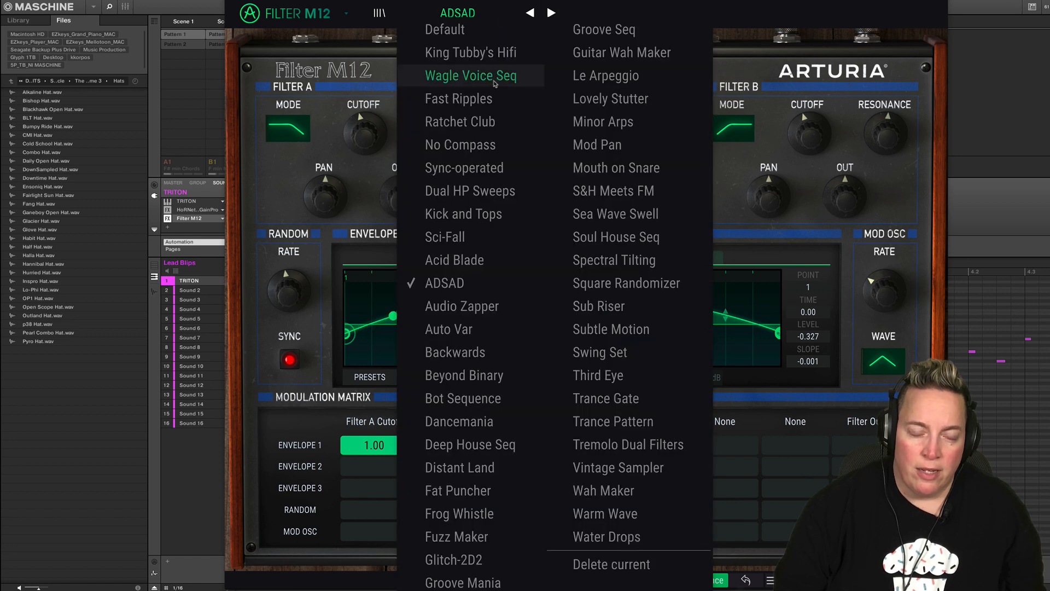
pyautogui.click(474, 55)
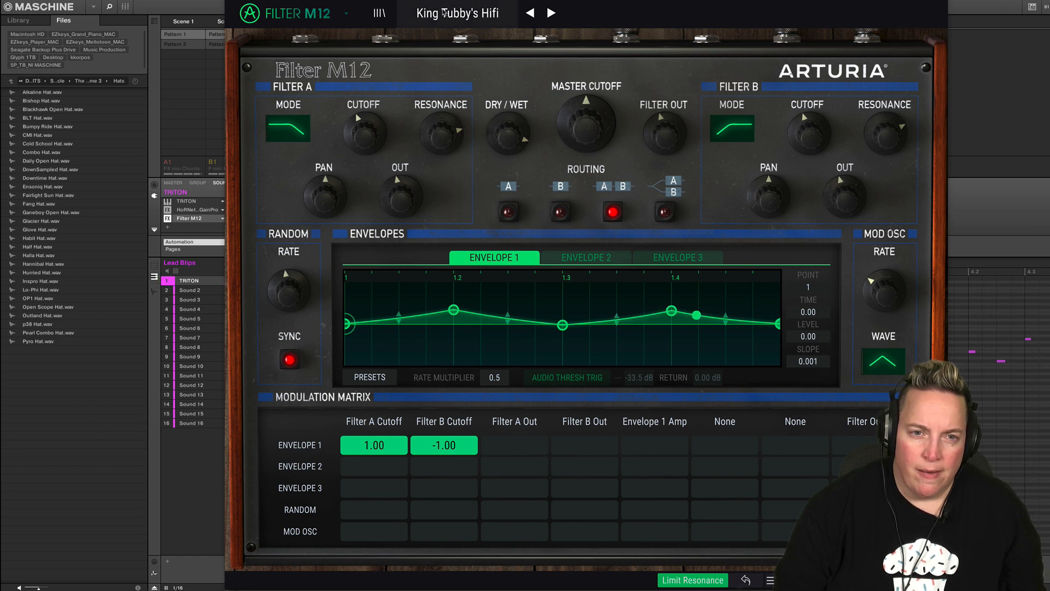
pyautogui.moveTo(524, 140); pyautogui.dragTo(514, 125)
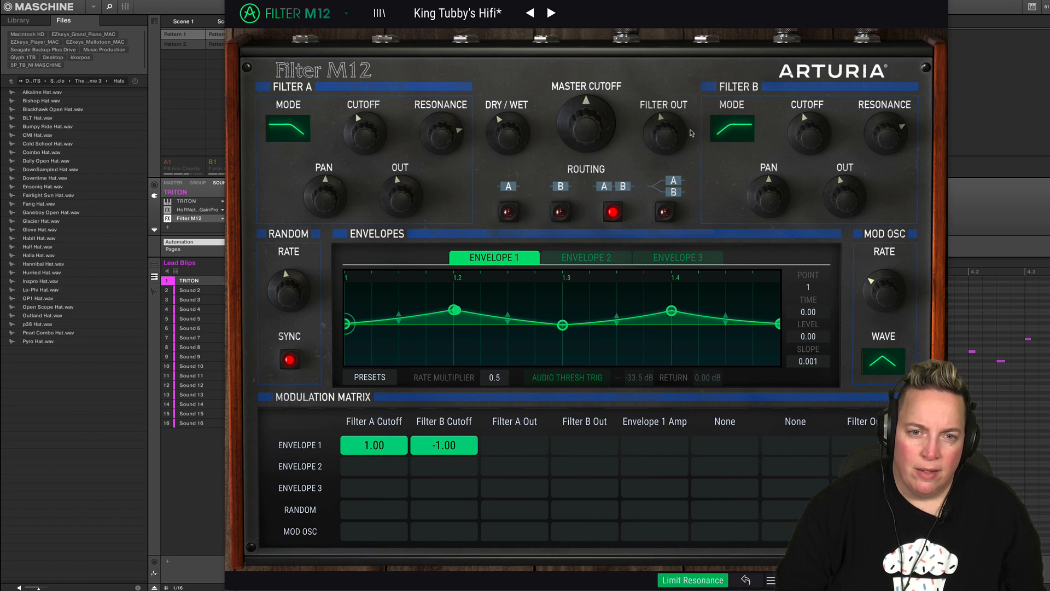
# - Try the Lovely Stutter, Sea Wave Swell and Vintage Sampler presets, return to King Tubby's Hifi and close the Filter M12 window
pyautogui.click(480, 19)
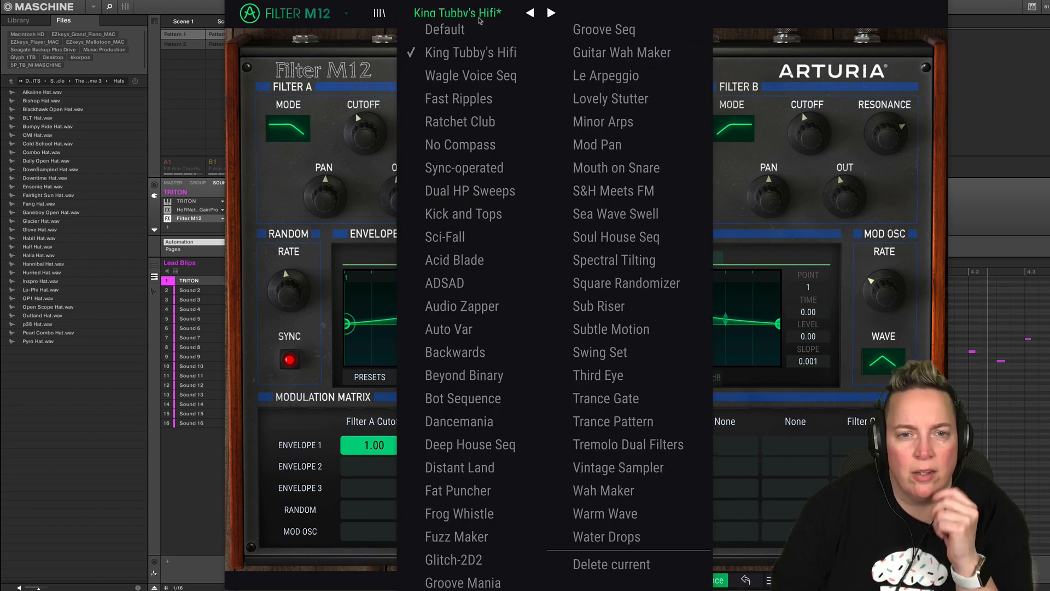
pyautogui.click(586, 102)
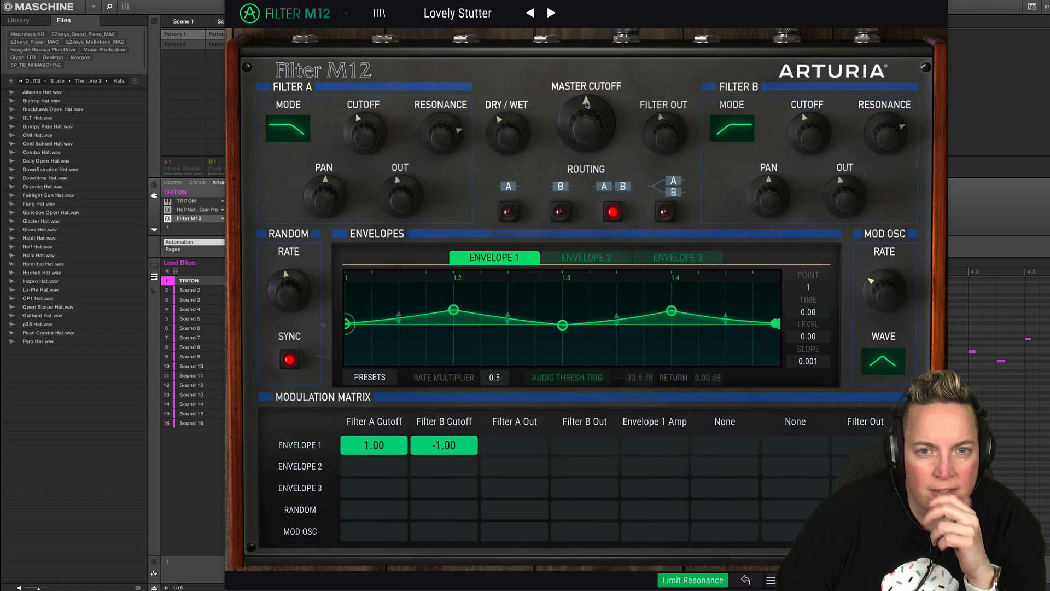
pyautogui.click(459, 13)
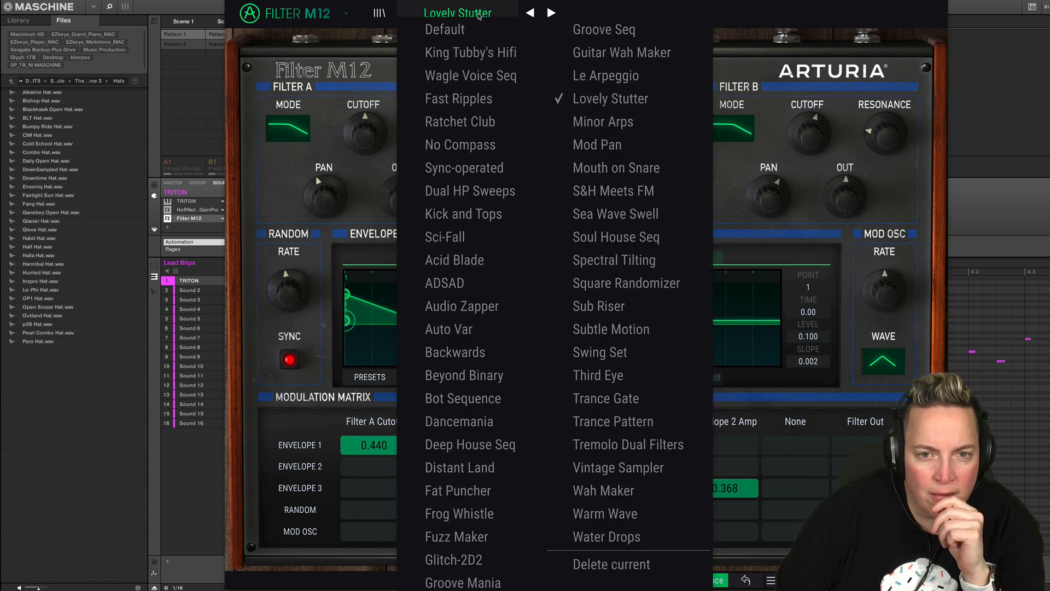
pyautogui.click(612, 213)
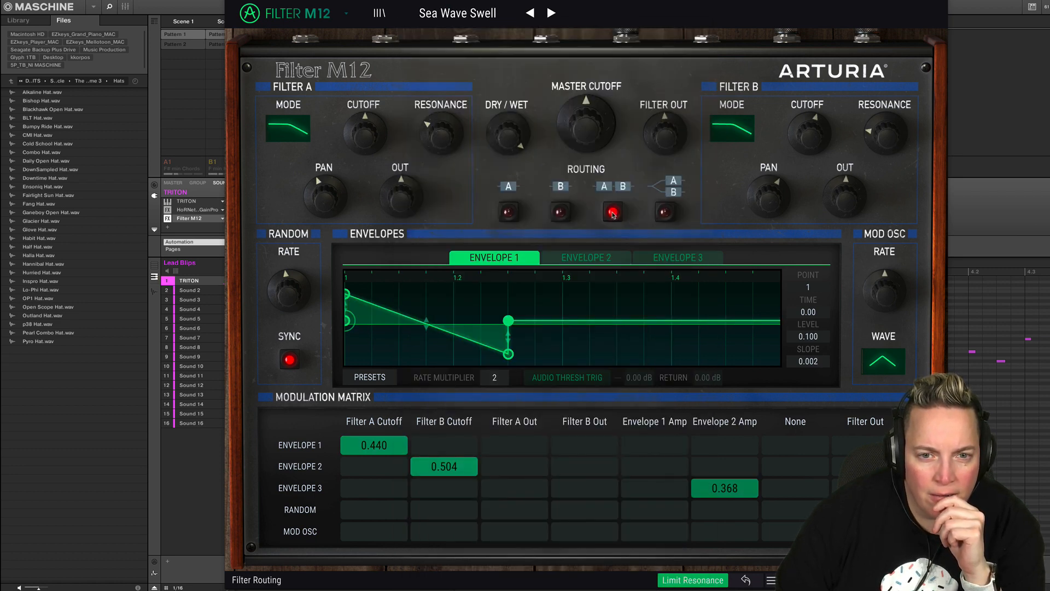
pyautogui.click(466, 13)
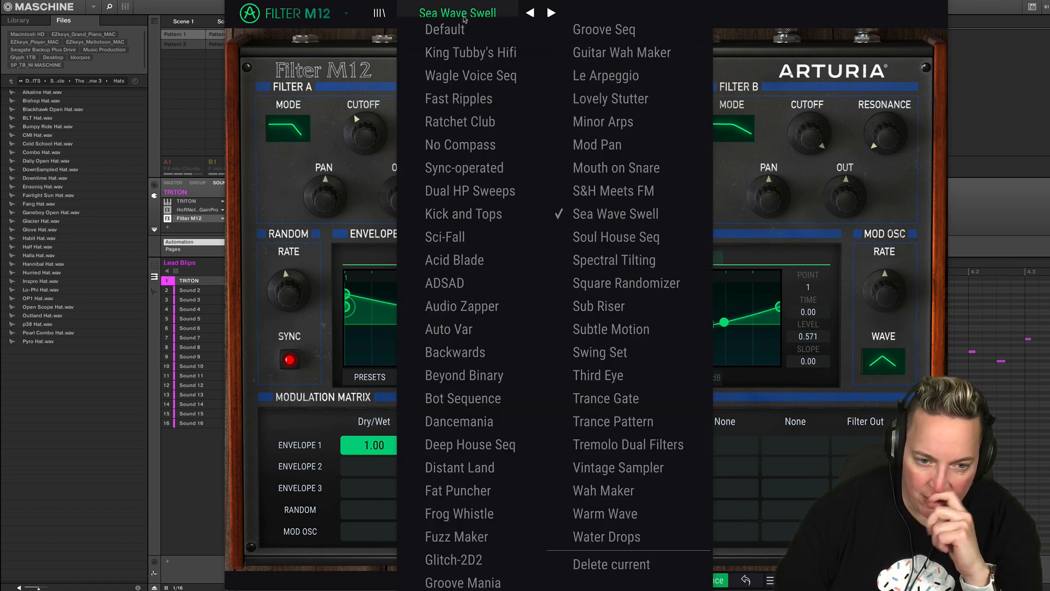
pyautogui.click(642, 474)
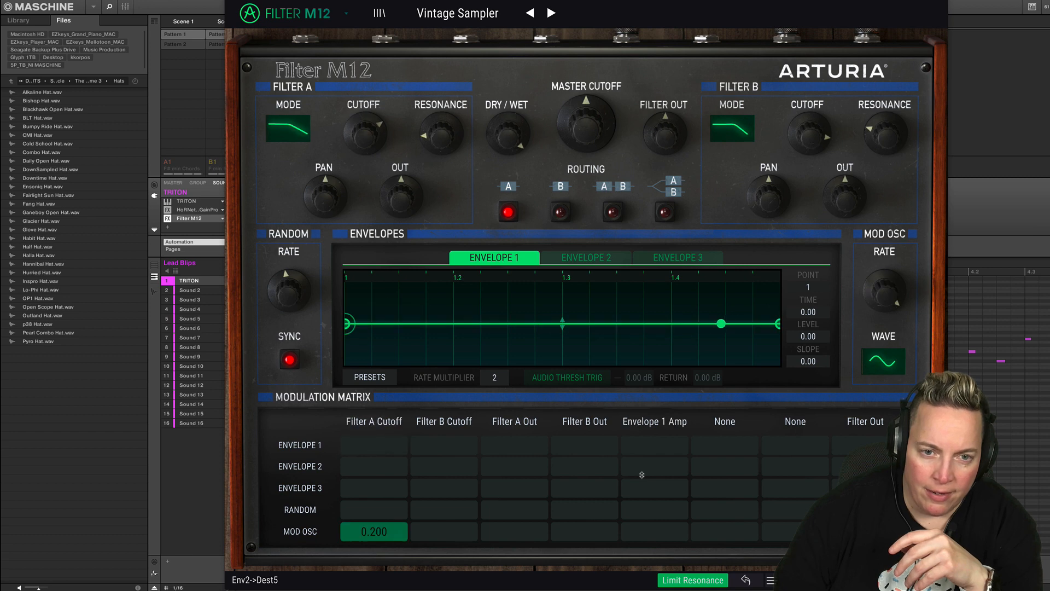
pyautogui.click(454, 16)
pyautogui.click(463, 53)
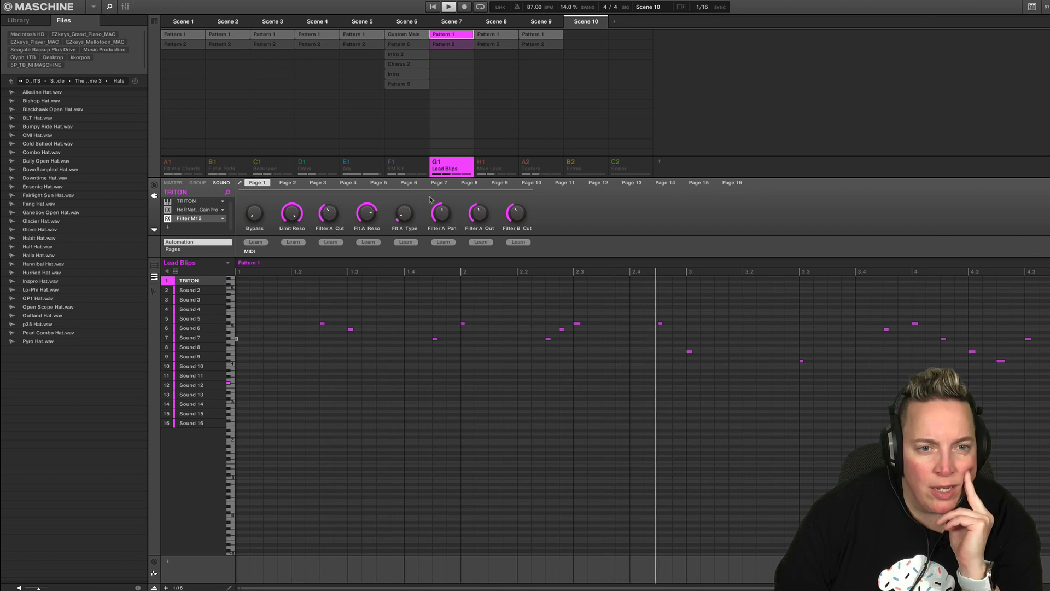
# - Copy Filter M12 from TRITON to the Nexus sound of F# min Chords, placing it between Rev INTENSITY and the HoRNet plugin
pyautogui.rightClick(204, 218)
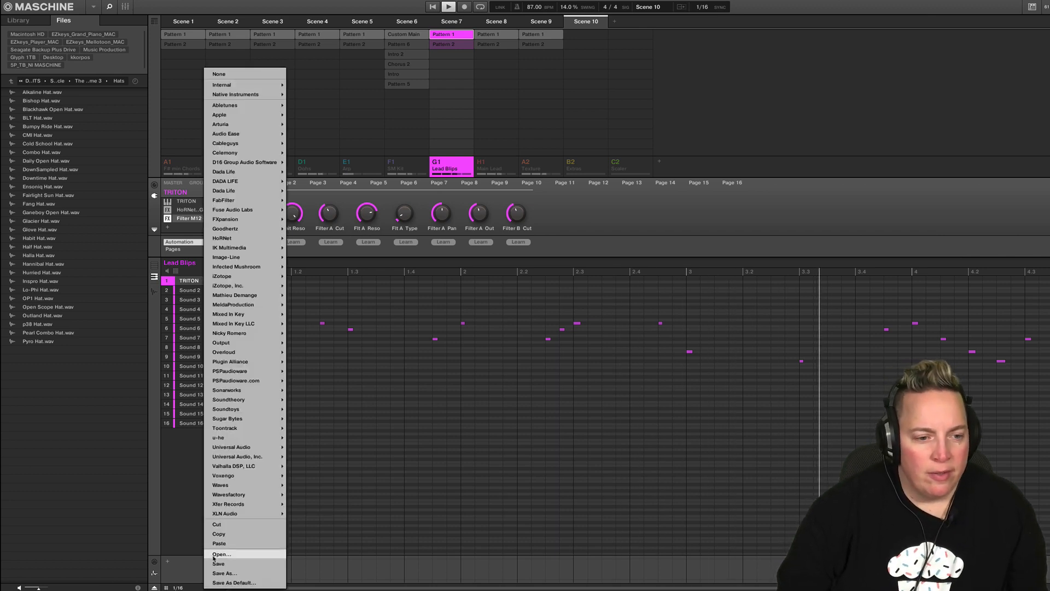
pyautogui.click(226, 538)
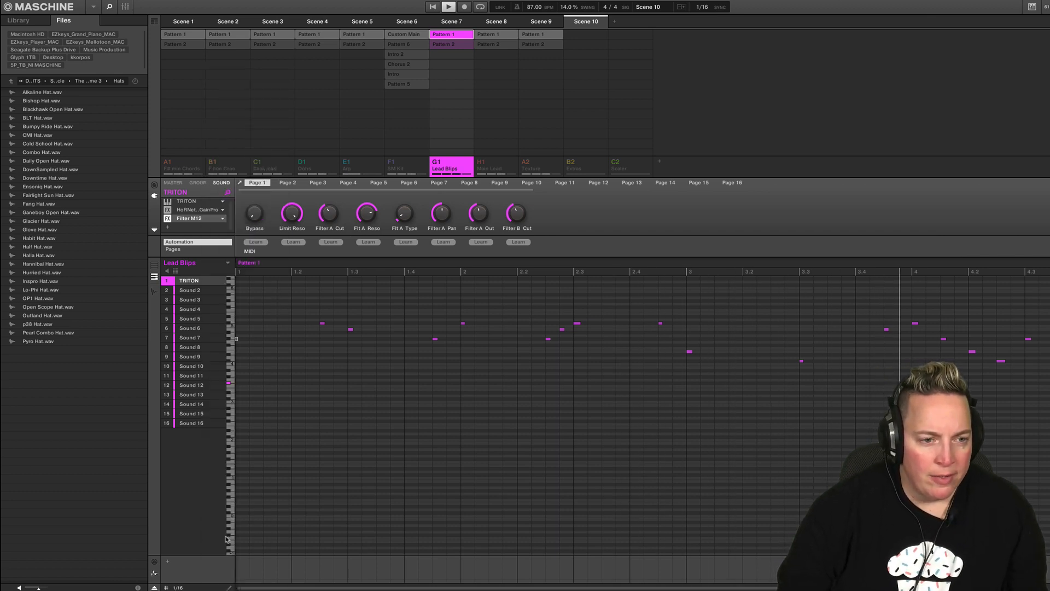
pyautogui.click(181, 169)
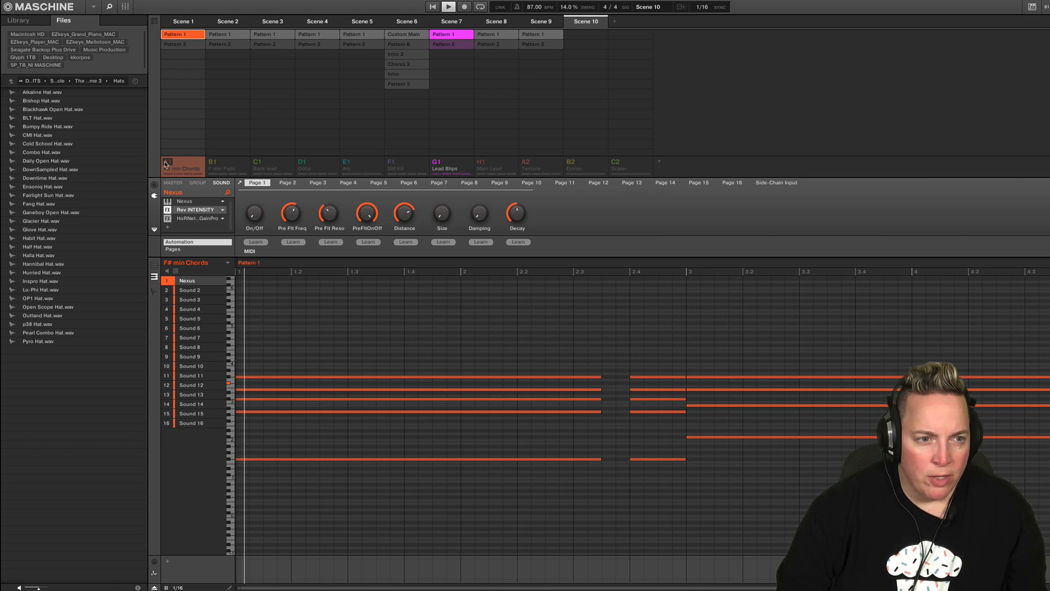
pyautogui.click(181, 228)
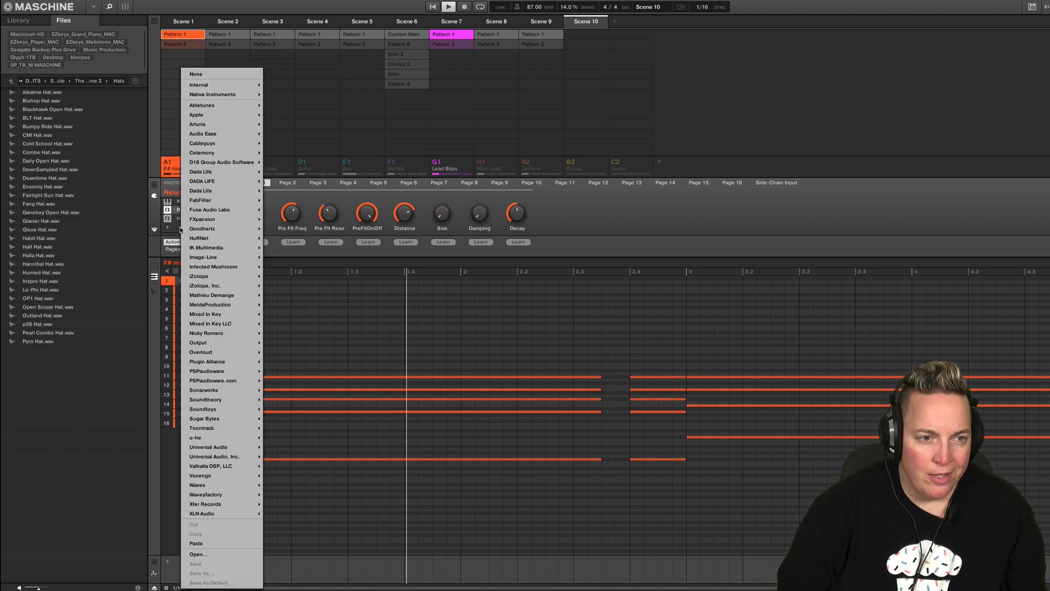
pyautogui.click(206, 542)
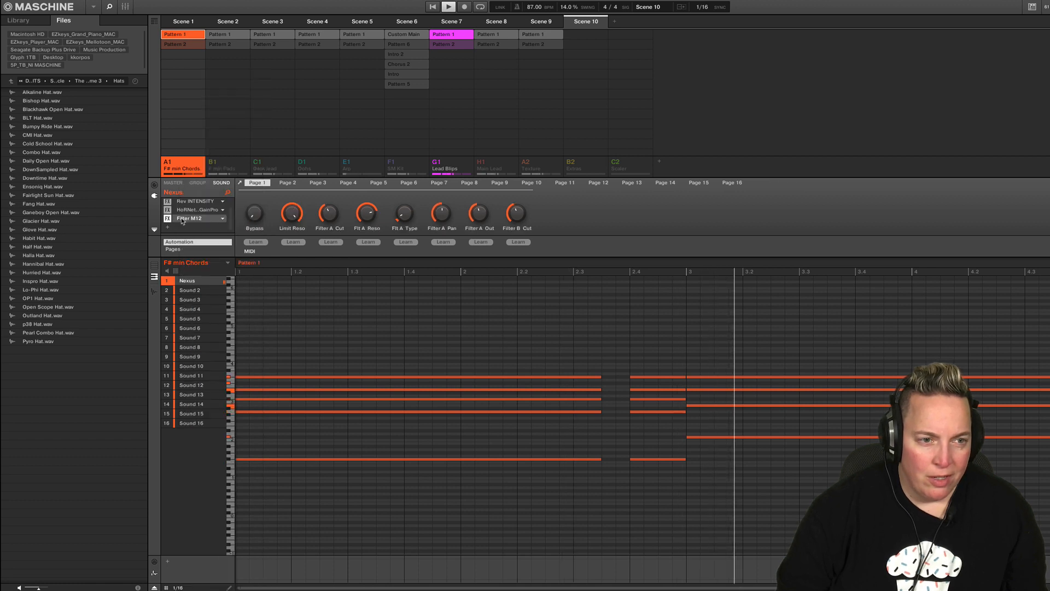
pyautogui.scroll(1, 186, 224)
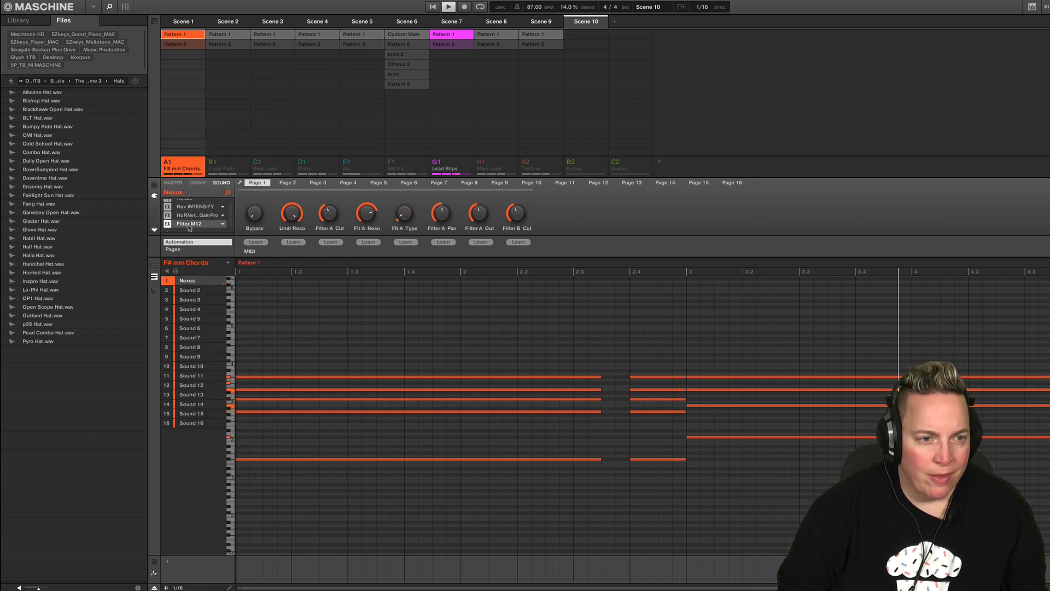
pyautogui.moveTo(192, 221); pyautogui.dragTo(193, 213)
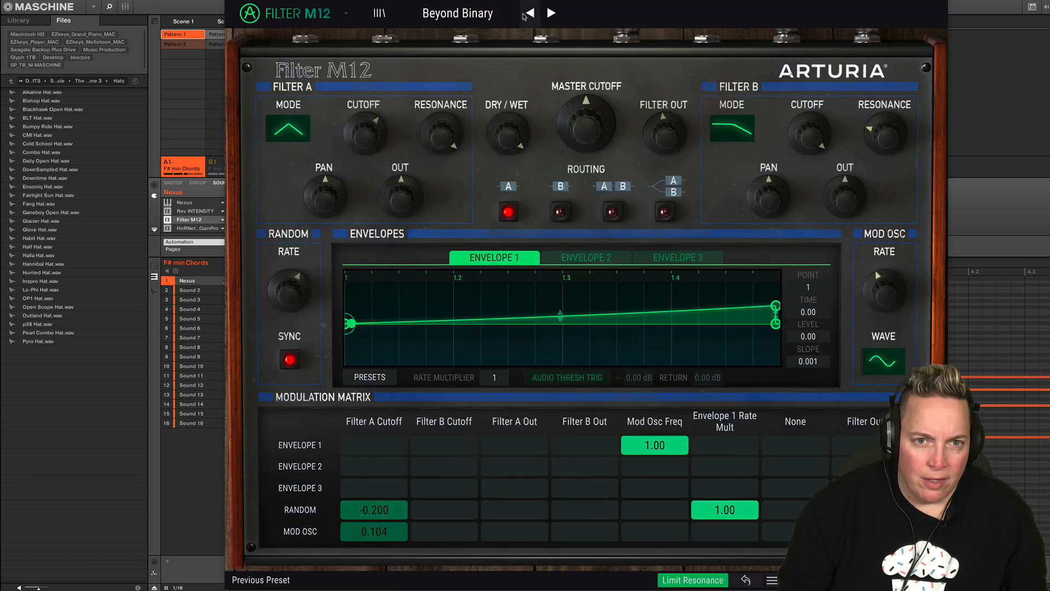
# - Audition the Filter M12 presets on Nexus from Bot Sequence through Dancemania and Distant Land to Fat Puncher
pyautogui.click(551, 13)
pyautogui.click(552, 13)
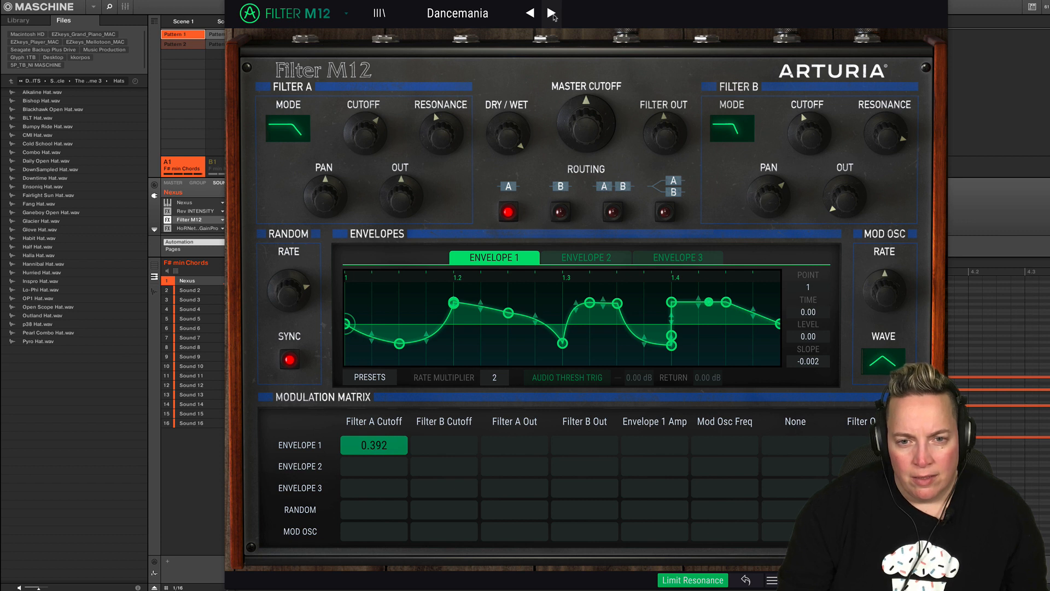
pyautogui.click(551, 13)
pyautogui.click(552, 13)
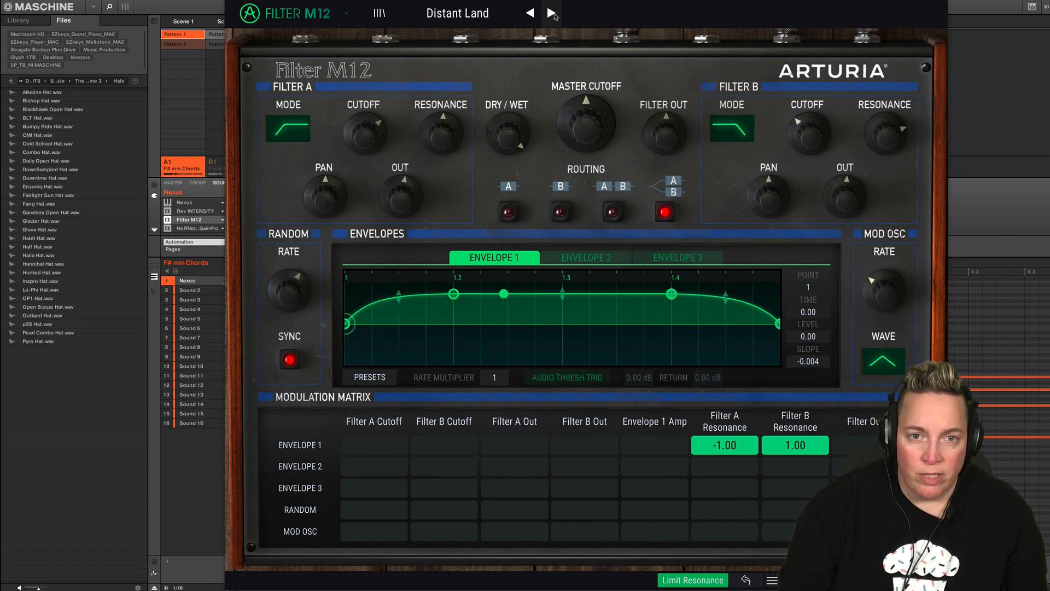
pyautogui.click(551, 13)
# - Examine the three modulation envelopes of the Fat Puncher preset, ending on Envelope 1
pyautogui.click(600, 258)
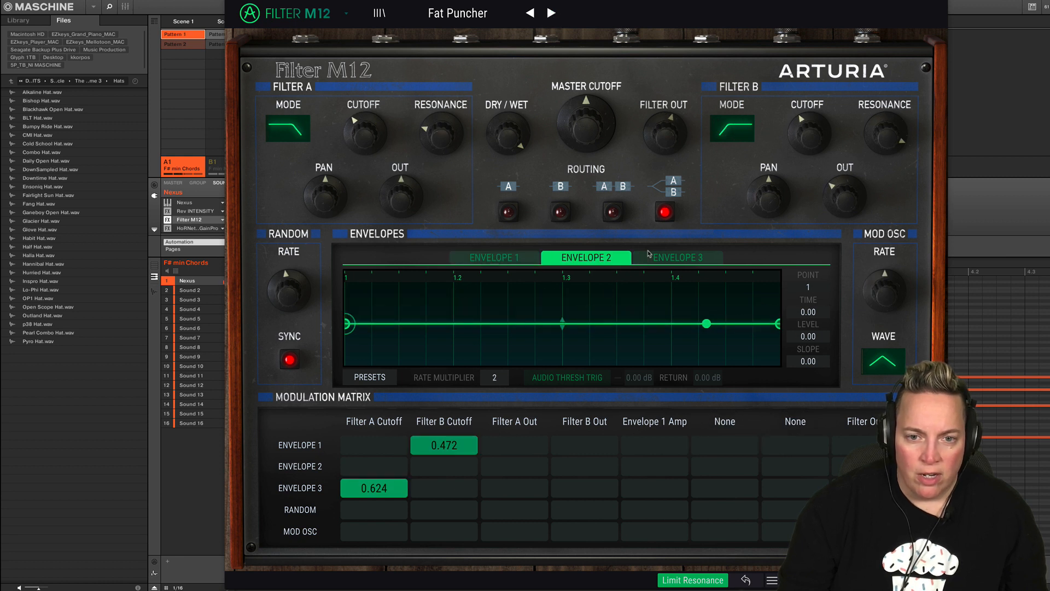
pyautogui.click(661, 258)
pyautogui.click(508, 259)
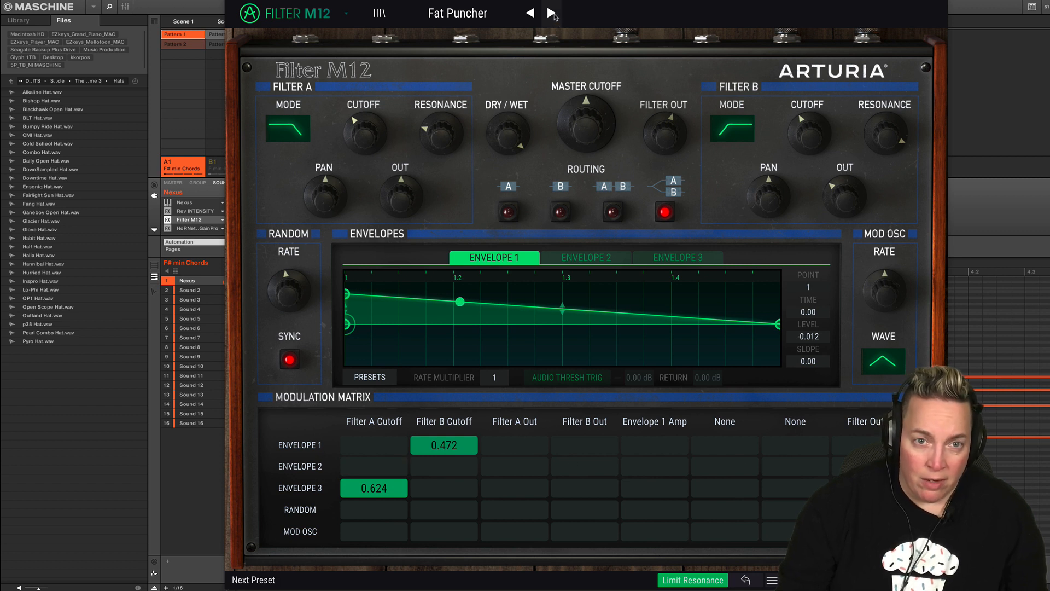
# - Audition the following presets through Fuzz Maker, Groove Mania and Groove Seq to Guitar Wah Maker, and lower its Dry/Wet mix to below halfway
pyautogui.click(551, 13)
pyautogui.click(550, 13)
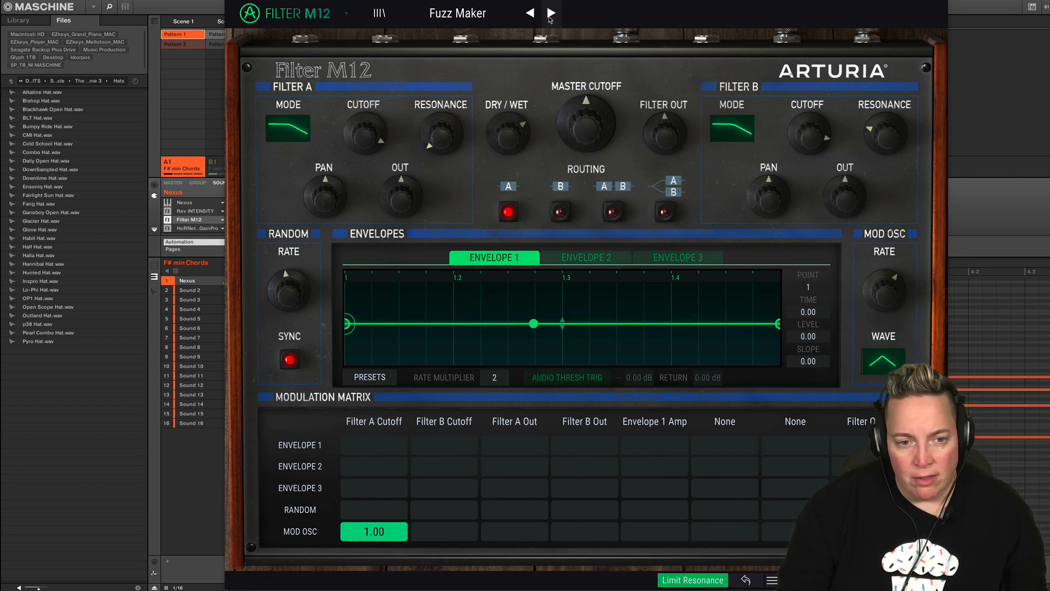
pyautogui.click(551, 13)
pyautogui.click(551, 13)
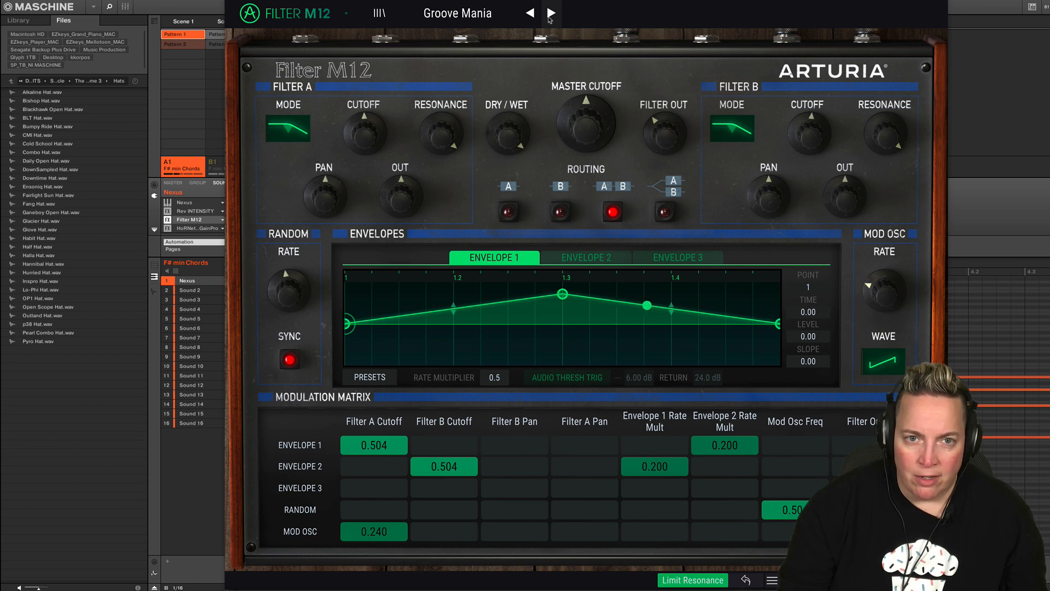
pyautogui.click(551, 13)
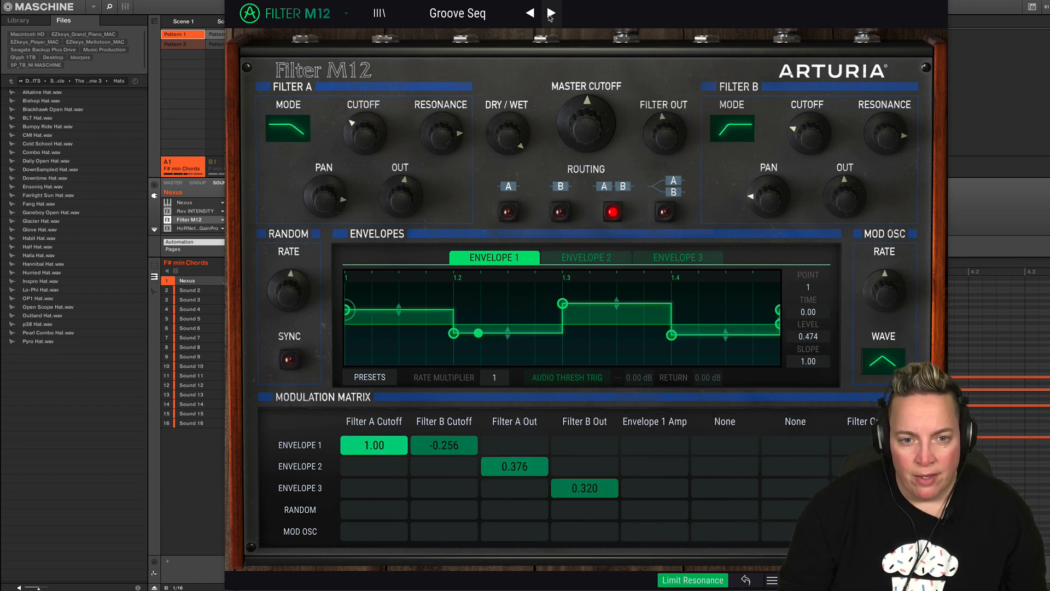
pyautogui.click(551, 13)
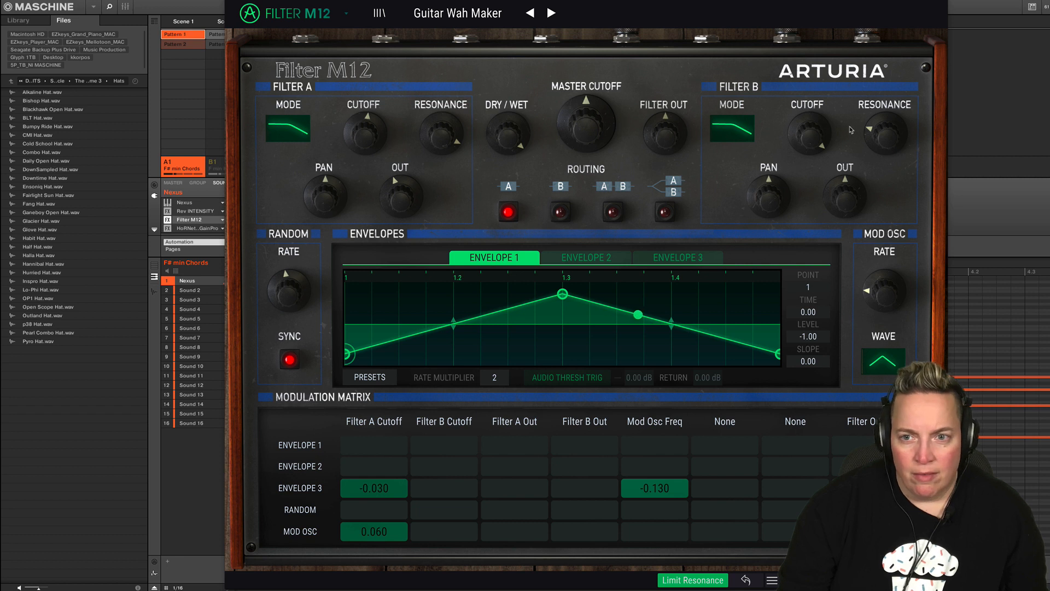
pyautogui.moveTo(522, 133); pyautogui.dragTo(522, 148)
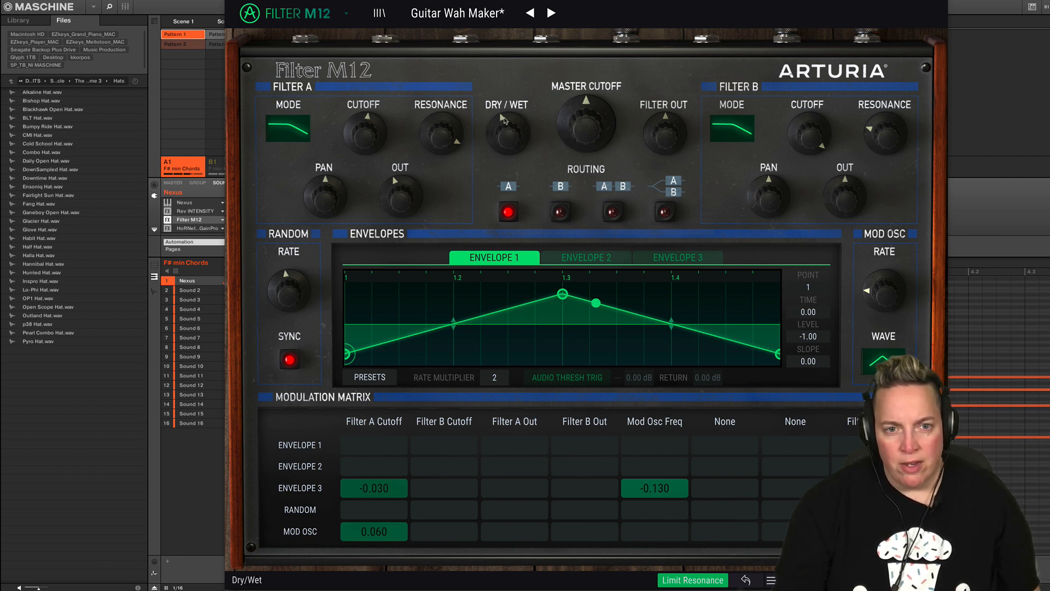
pyautogui.moveTo(508, 134); pyautogui.dragTo(508, 142)
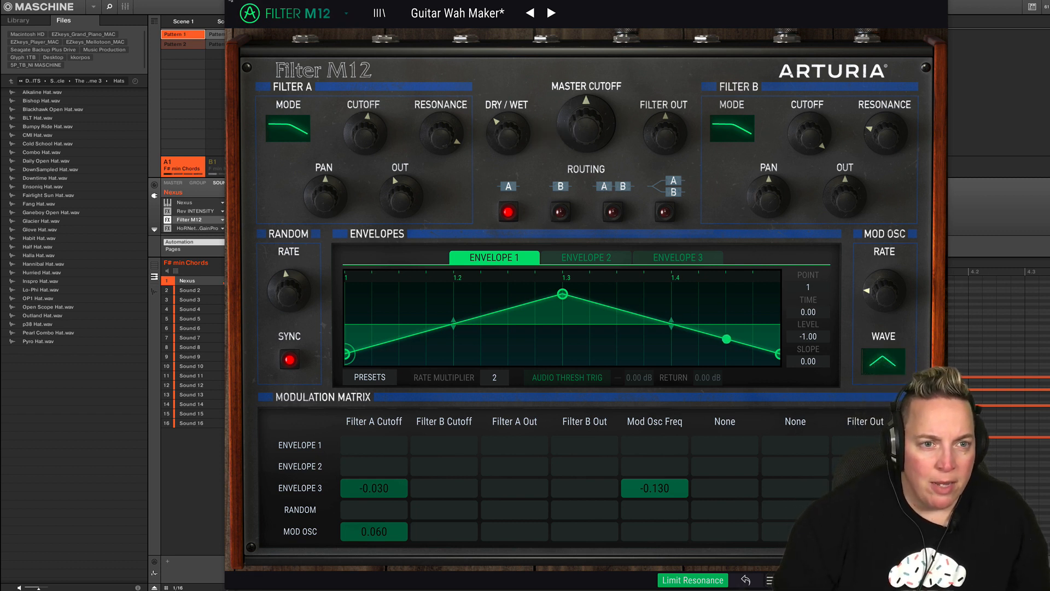
# - Close the Filter M12 editor and remove Filter M12 from the TRITON sound of Lead Blips
pyautogui.click(230, 1)
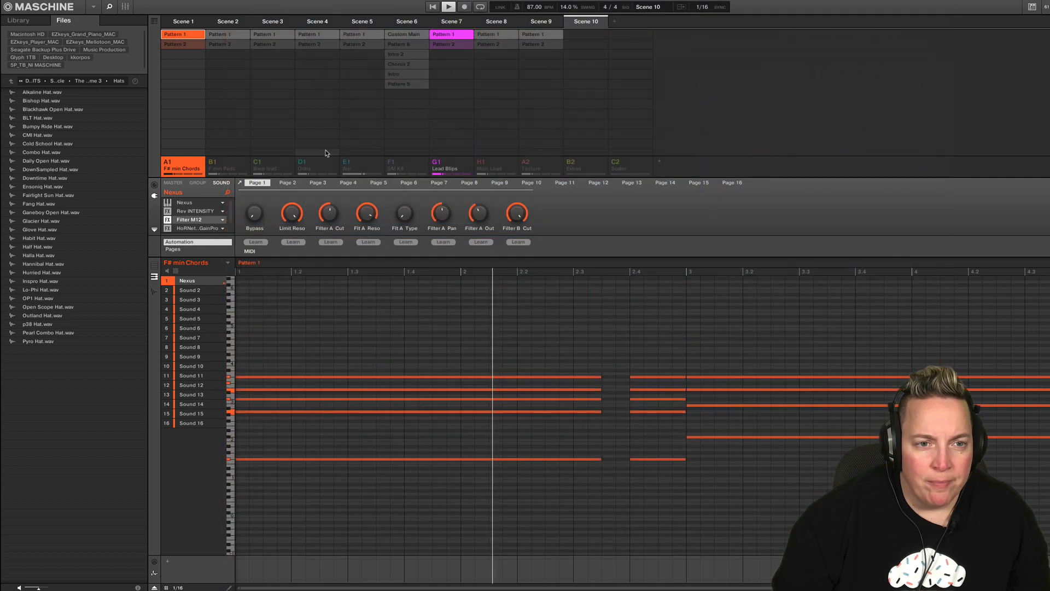
pyautogui.click(462, 169)
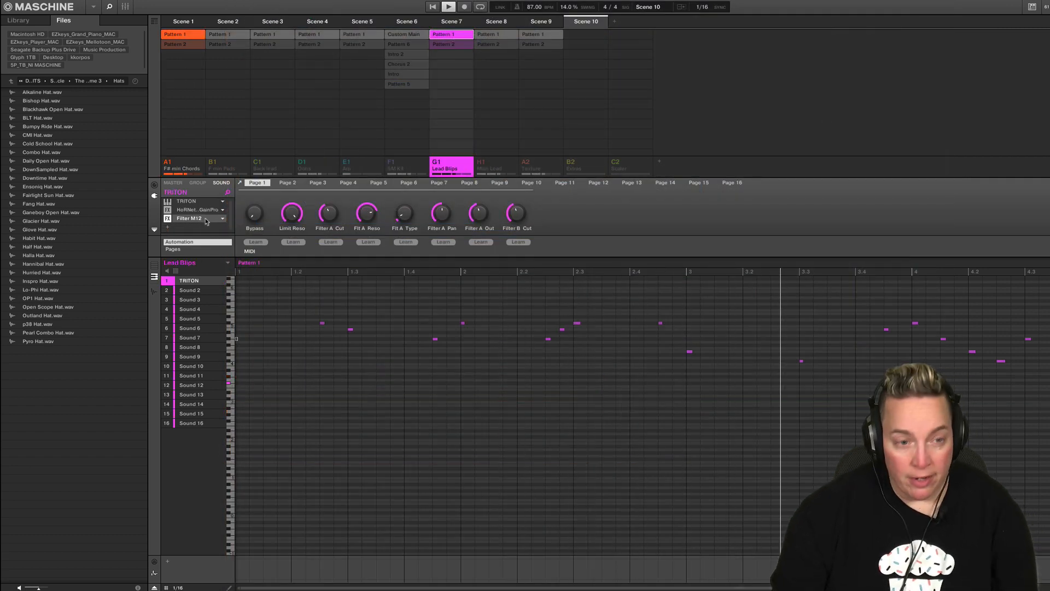
pyautogui.press('Delete')
# - Load Arturia Rev SPRING-636 (VST) on TRITON, place it ahead of the HoRNet plugin and open its editor
pyautogui.rightClick(204, 220)
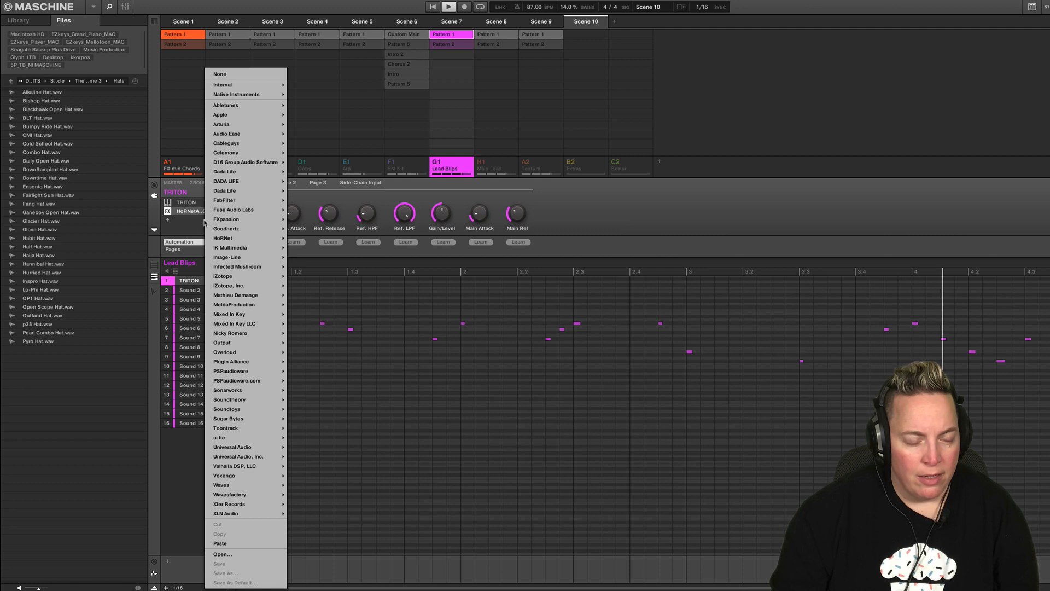
pyautogui.moveTo(246, 124)
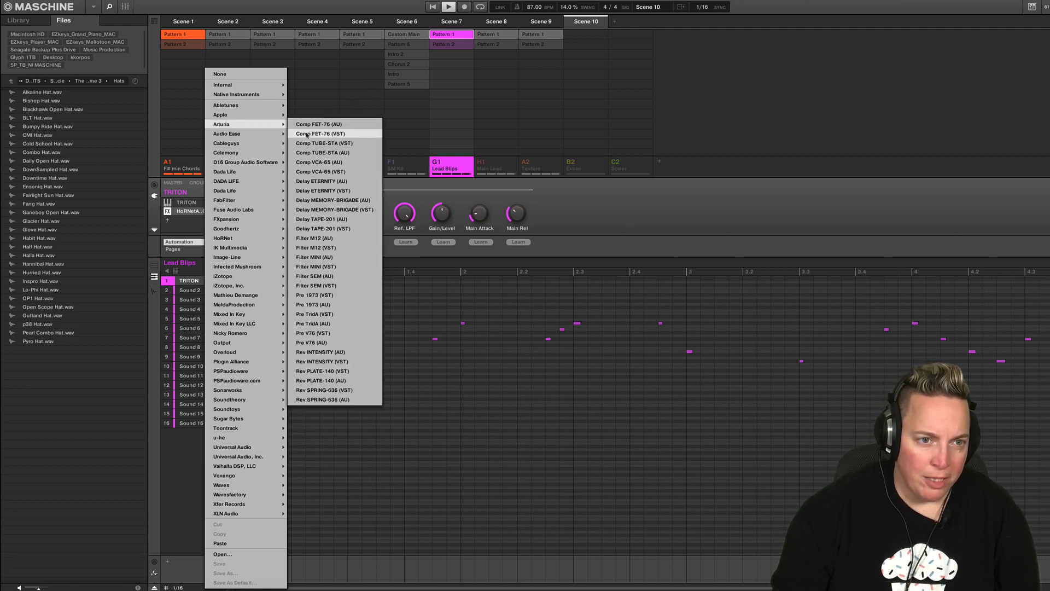
pyautogui.click(333, 390)
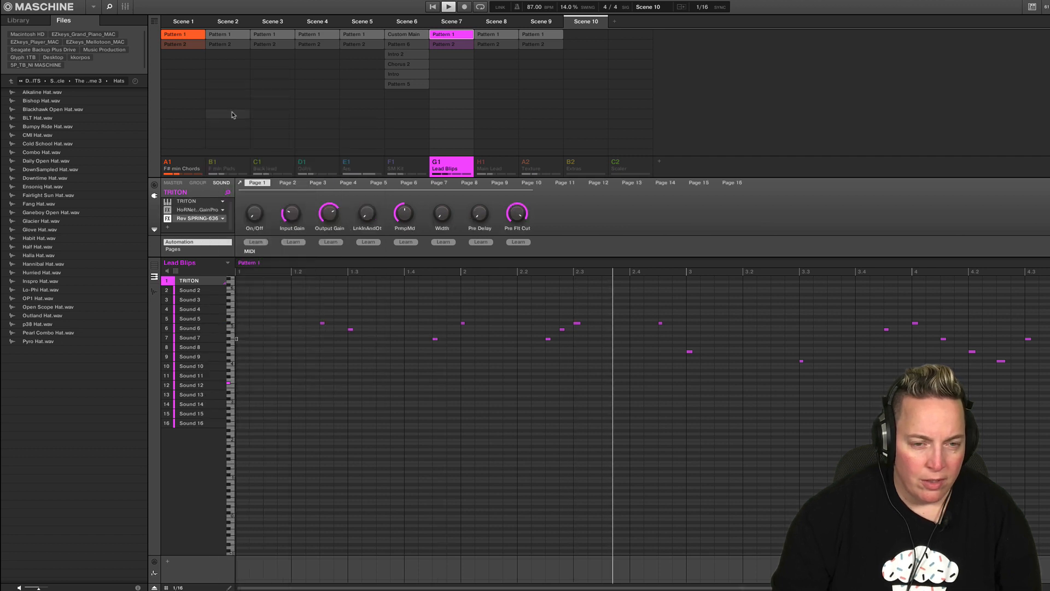
pyautogui.moveTo(209, 207); pyautogui.dragTo(207, 207)
pyautogui.doubleClick(205, 211)
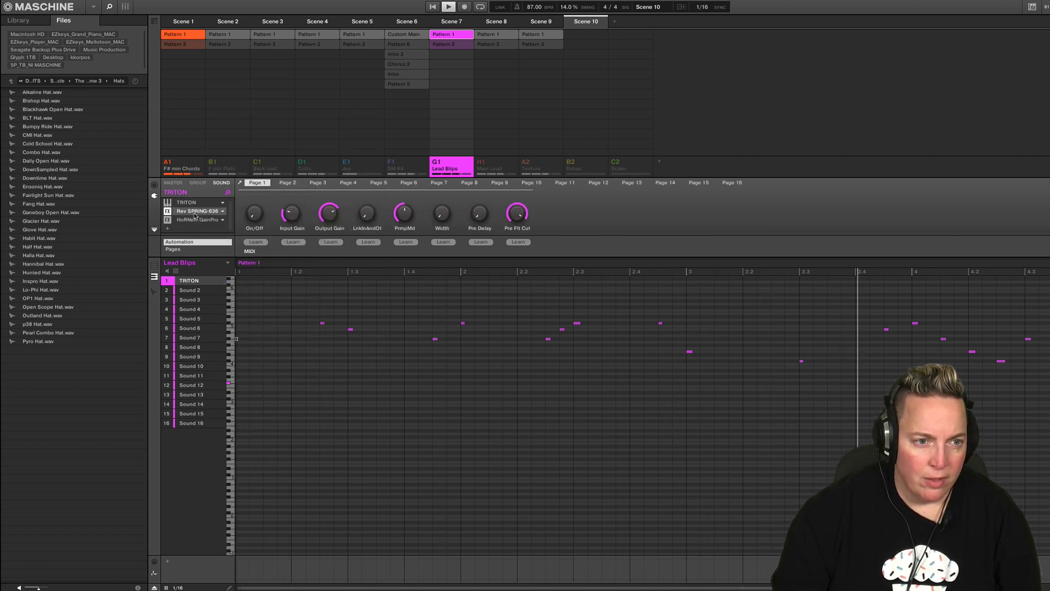
pyautogui.click(235, 140)
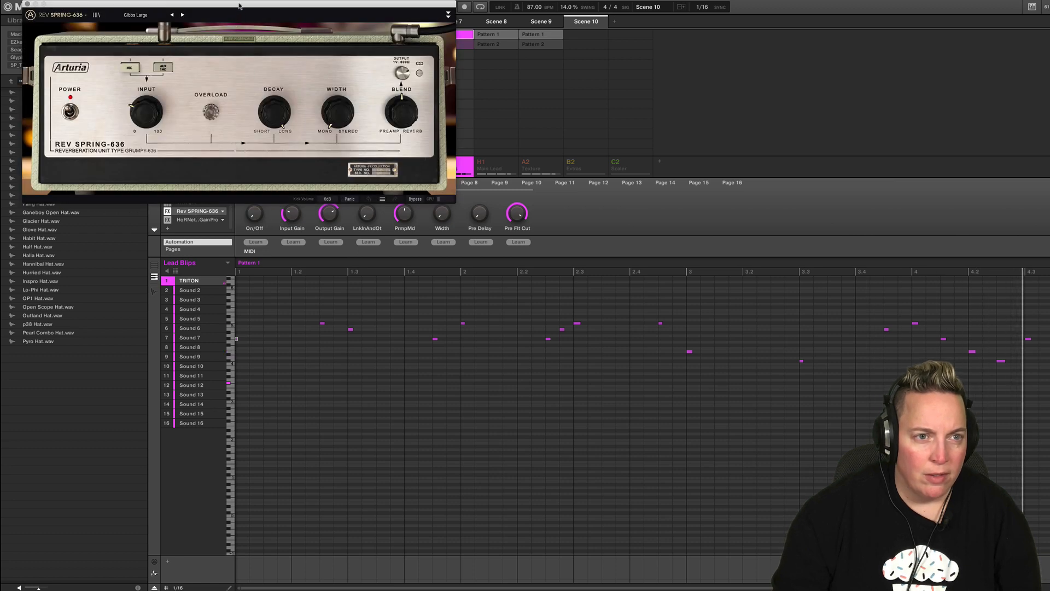
# - Audition the Rev SPRING-636 presets through Space Echo, Synthi Special, Gibbs Thin Room and Boing to Accu Type 4 Large, and close the editor
pyautogui.moveTo(177, 3); pyautogui.dragTo(326, 178)
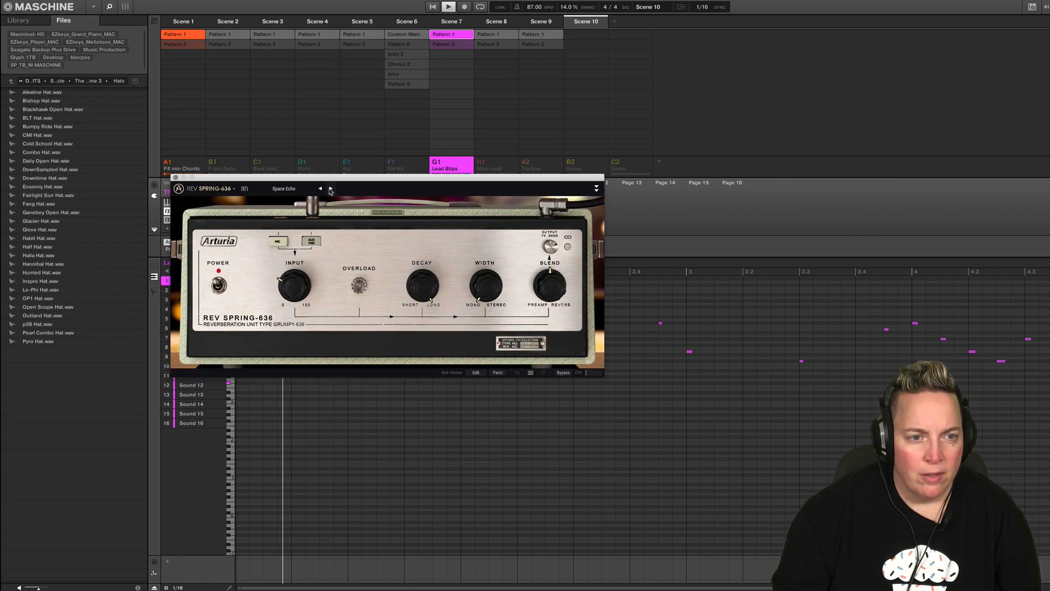
pyautogui.click(330, 188)
pyautogui.click(331, 189)
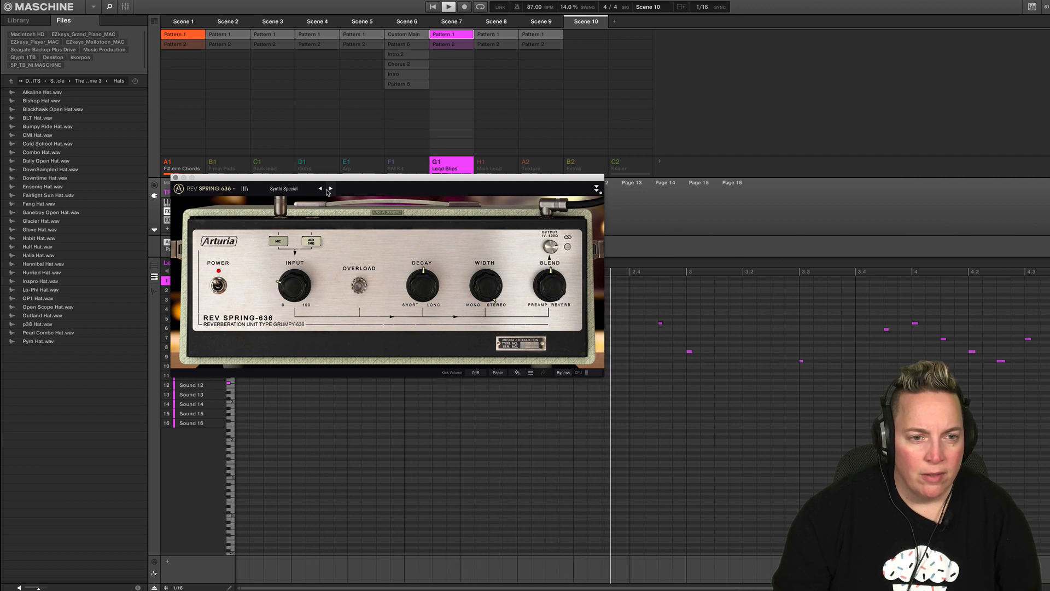
pyautogui.click(330, 188)
pyautogui.click(331, 189)
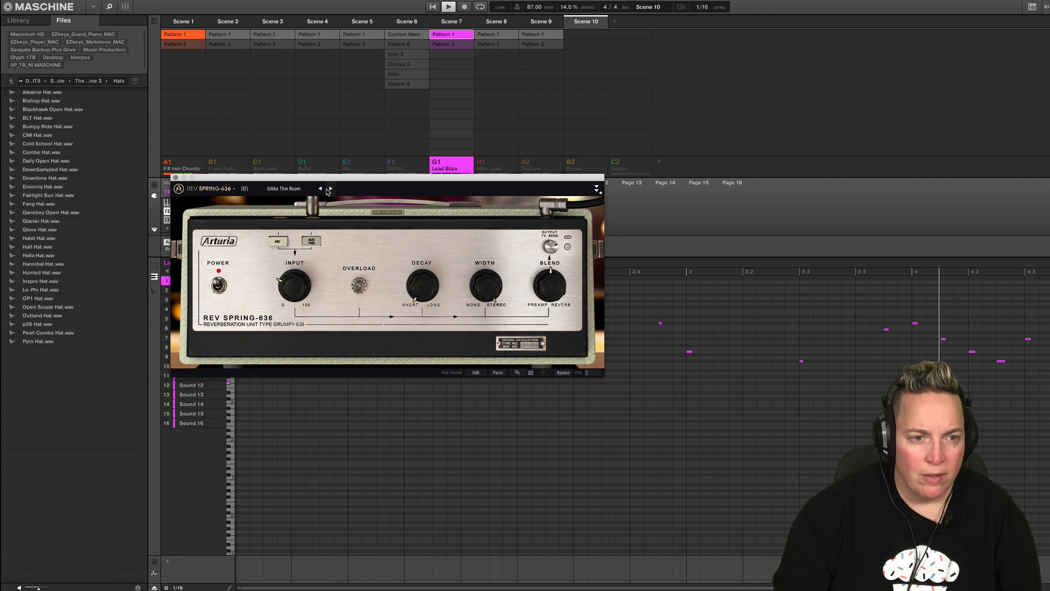
pyautogui.click(331, 188)
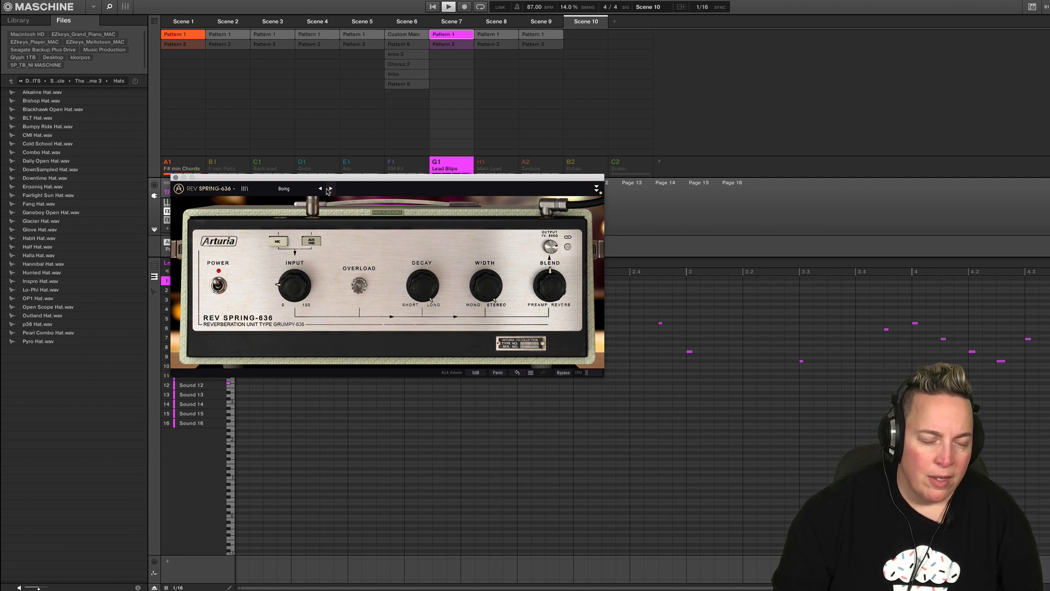
pyautogui.click(330, 189)
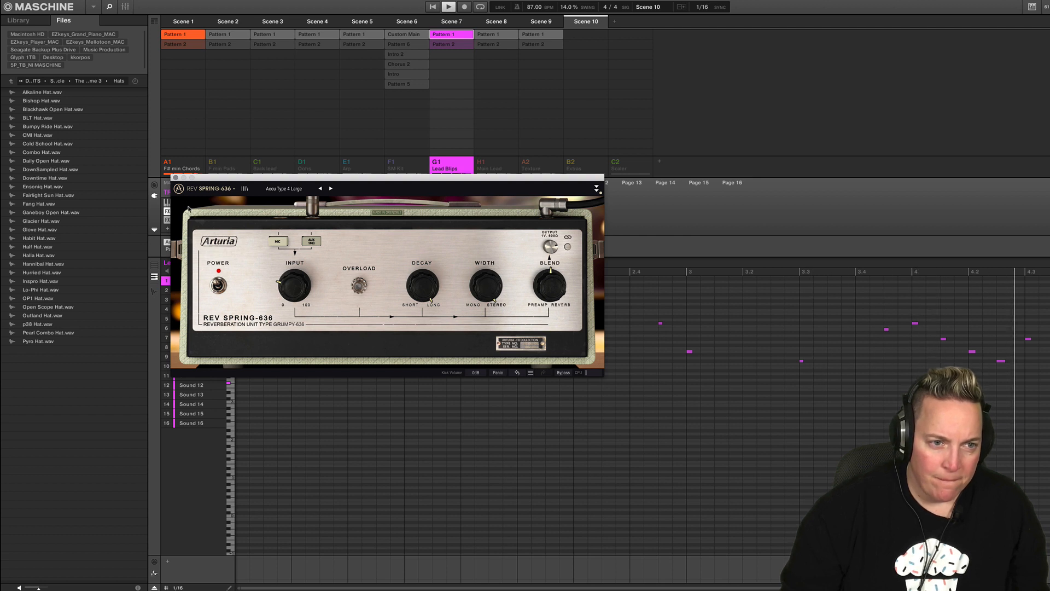
pyautogui.click(176, 177)
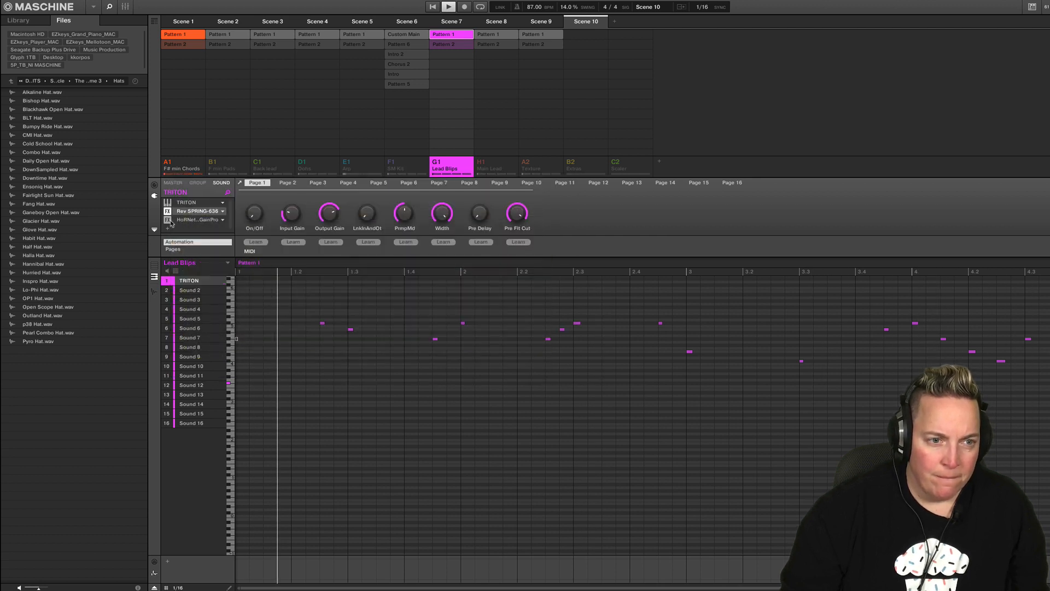
# - Check the group-level mixer channel of Lead Blips and return to the pattern view
pyautogui.click(126, 7)
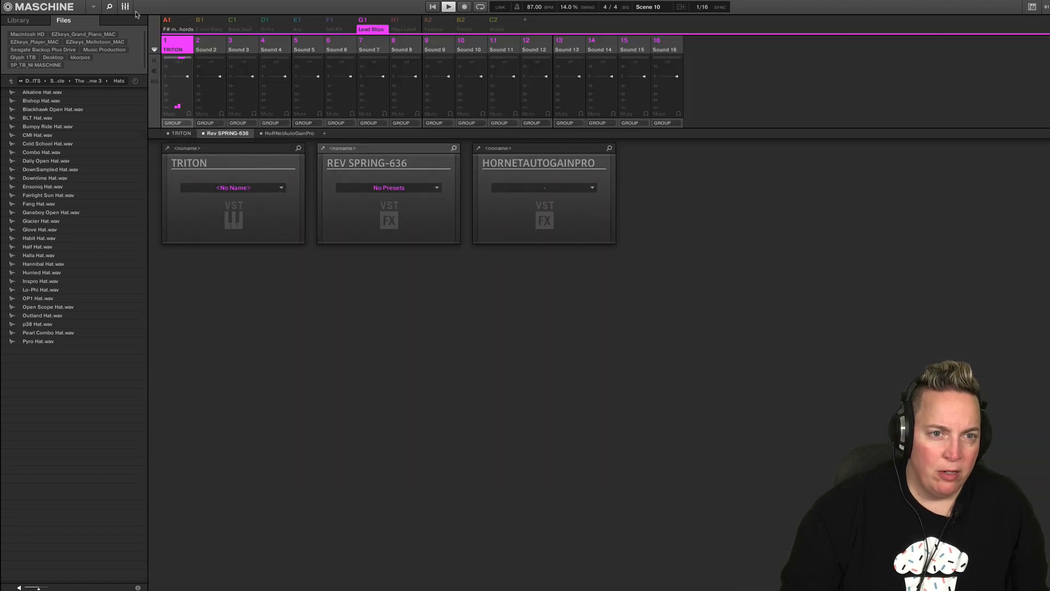
pyautogui.click(377, 21)
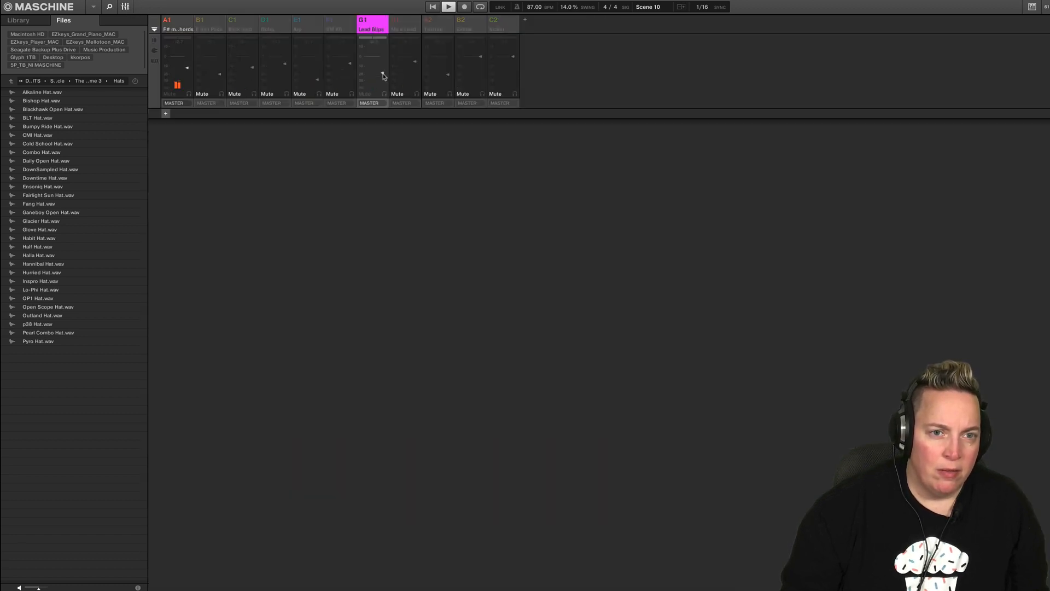
pyautogui.click(126, 7)
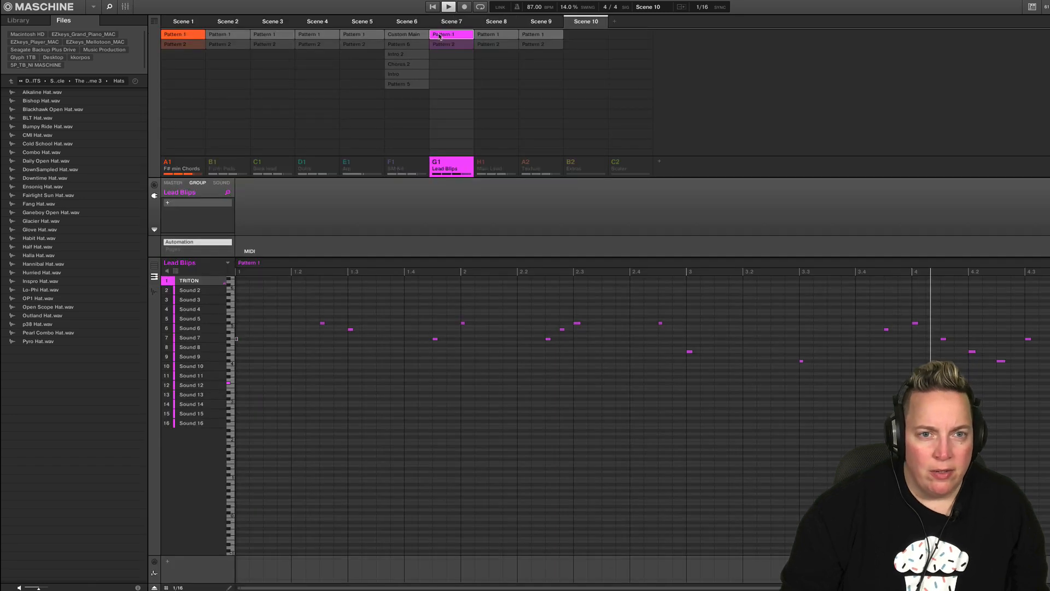
# - Unmute the Main Lead group and load Arturia Filter SEM on its Analog Lab 4 sound
pyautogui.click(481, 163)
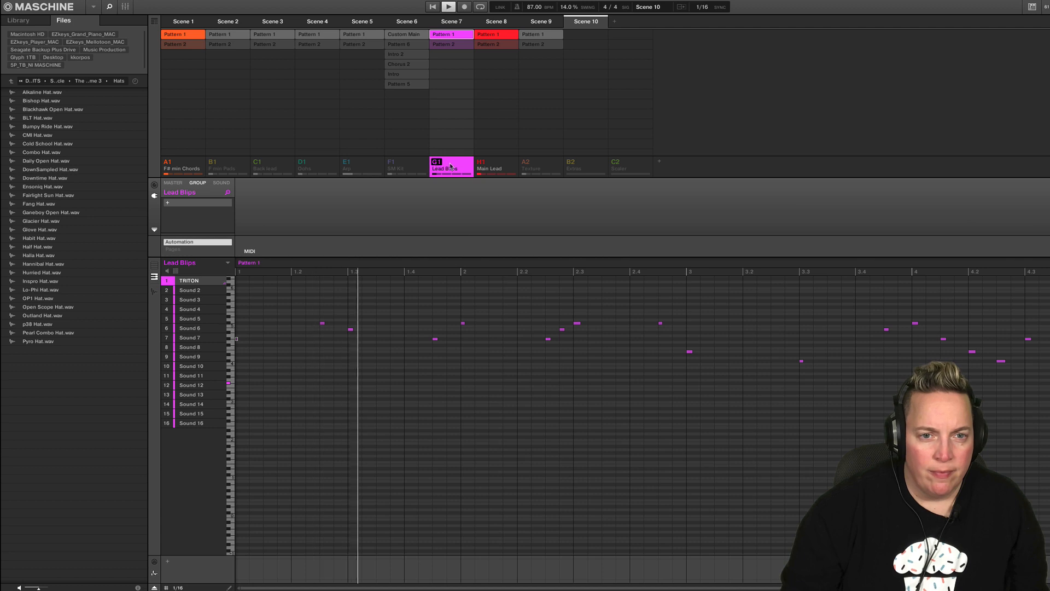
pyautogui.click(489, 166)
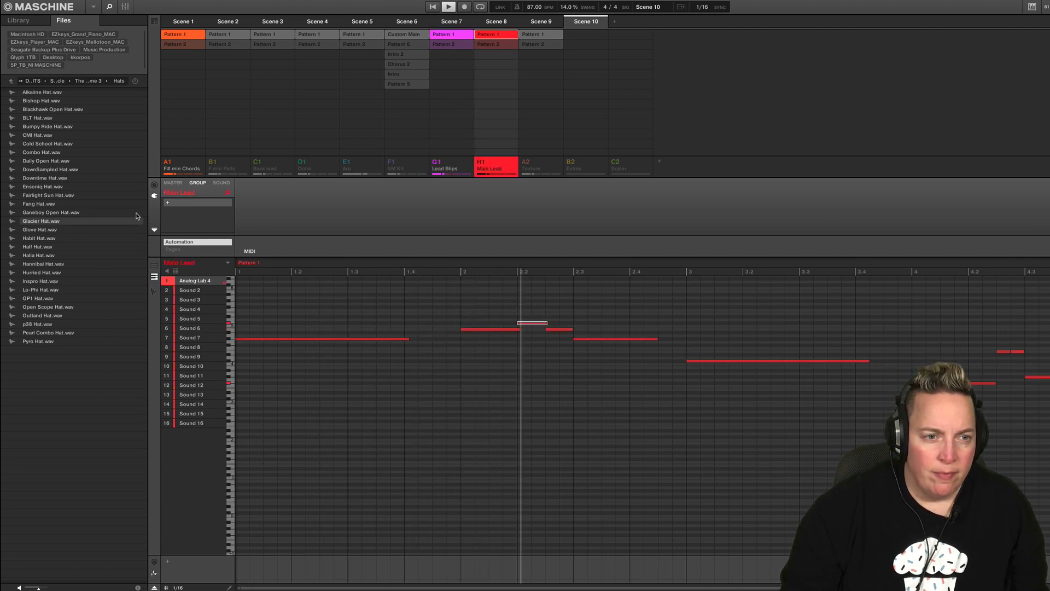
pyautogui.click(221, 182)
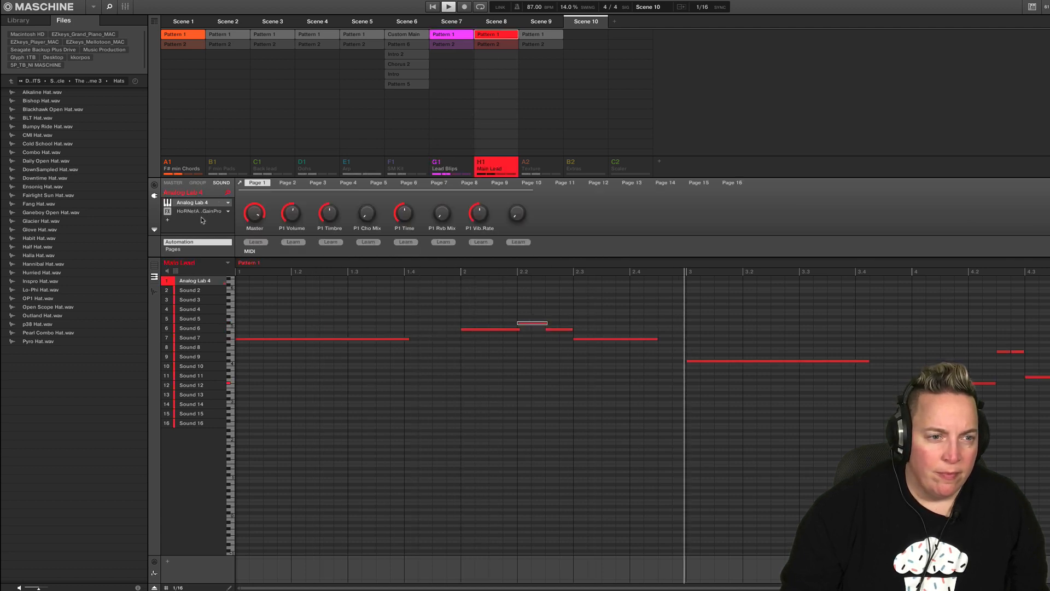
pyautogui.click(193, 221)
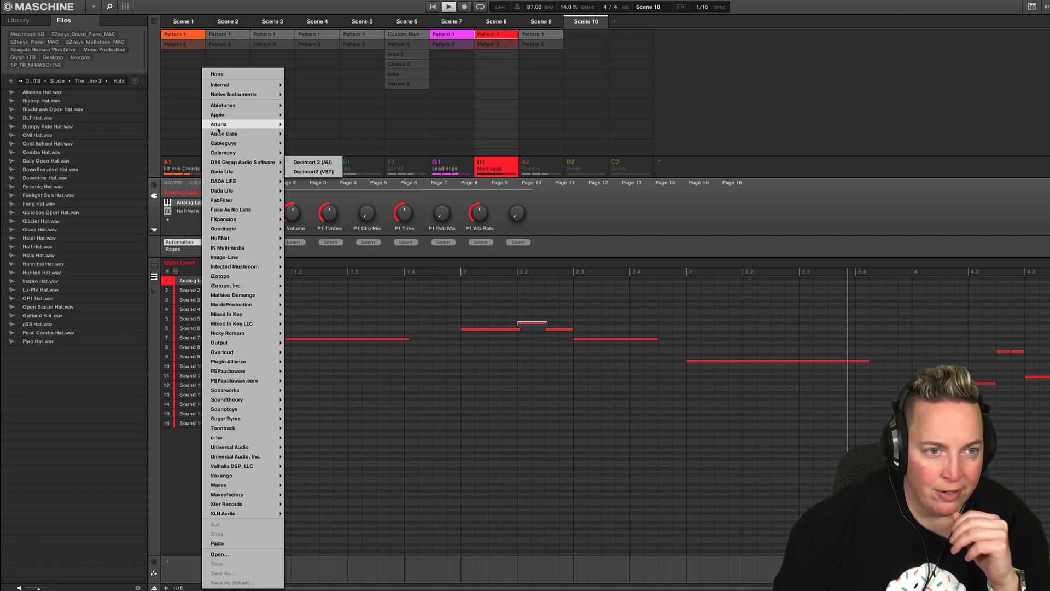
pyautogui.moveTo(247, 124)
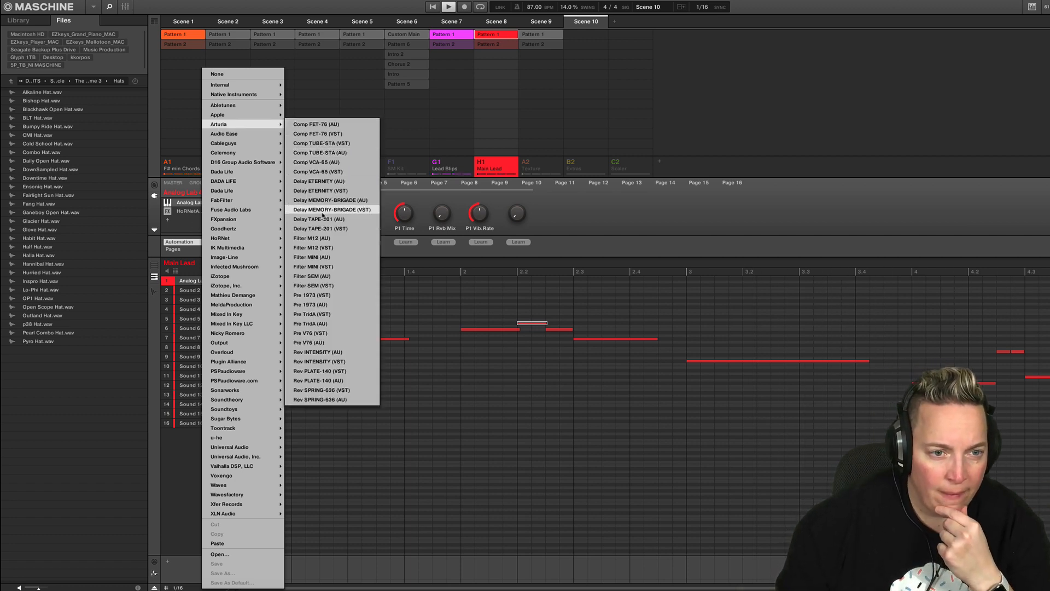
pyautogui.click(328, 296)
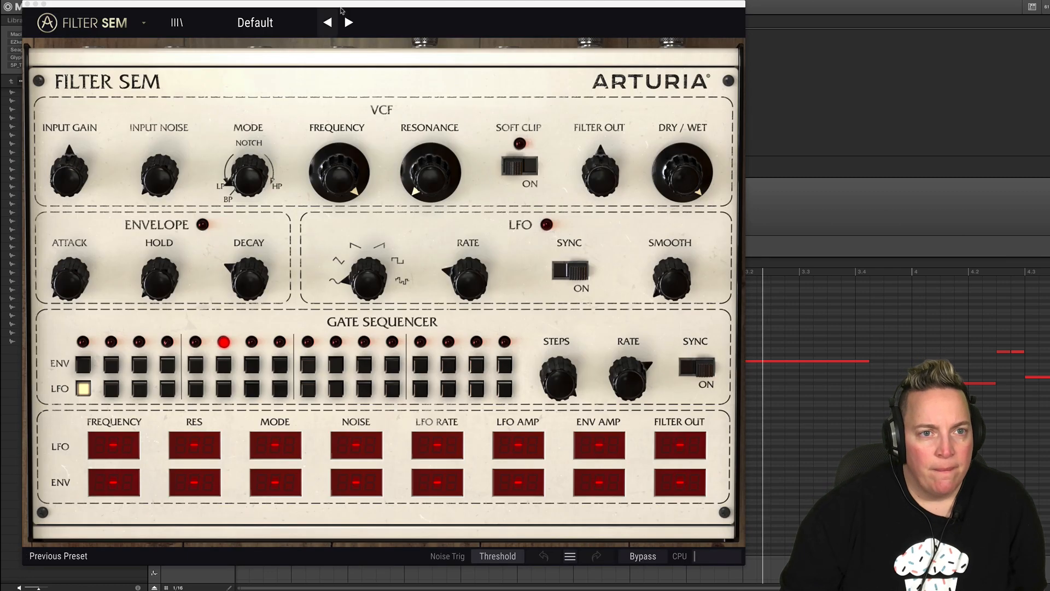
# - Mute Lead Blips and audition the Filter SEM presets on Main Lead, including Ratchet & Clunk and Light Phaser
pyautogui.moveTo(346, 5); pyautogui.dragTo(507, 19)
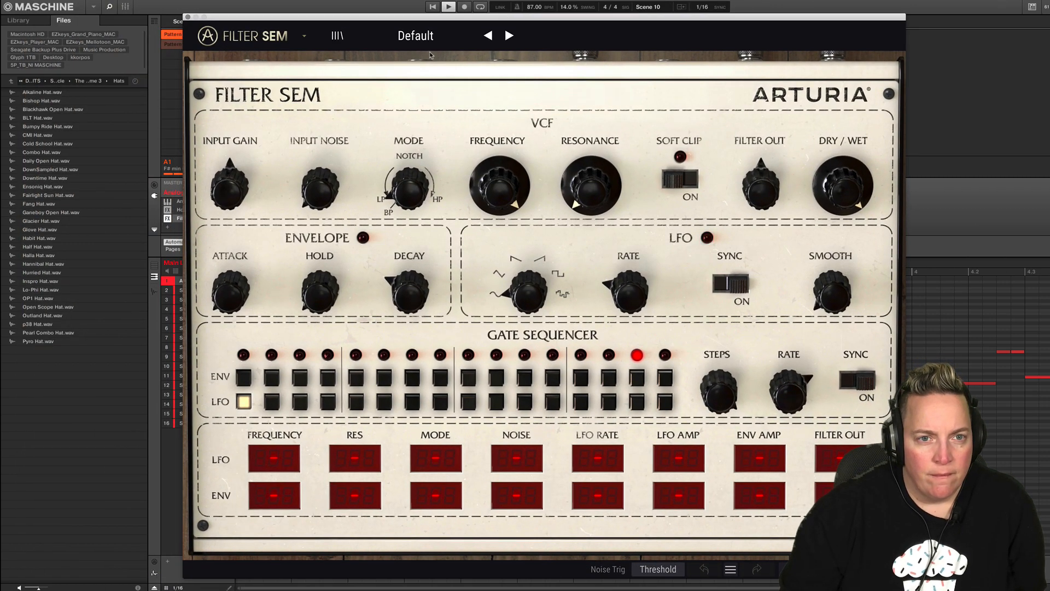
pyautogui.click(509, 36)
pyautogui.click(509, 36)
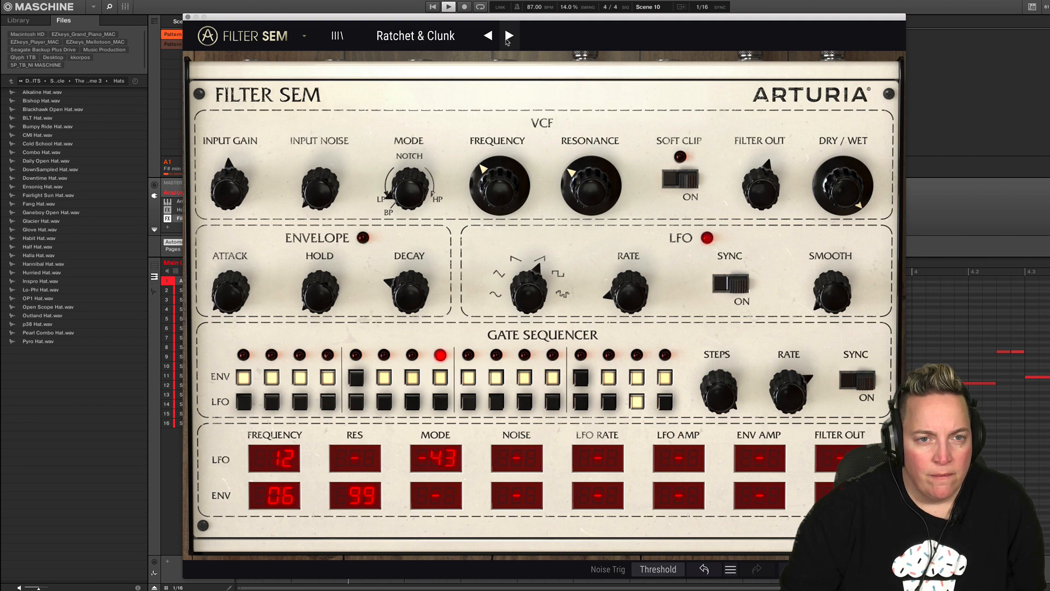
pyautogui.moveTo(435, 17); pyautogui.dragTo(438, 184)
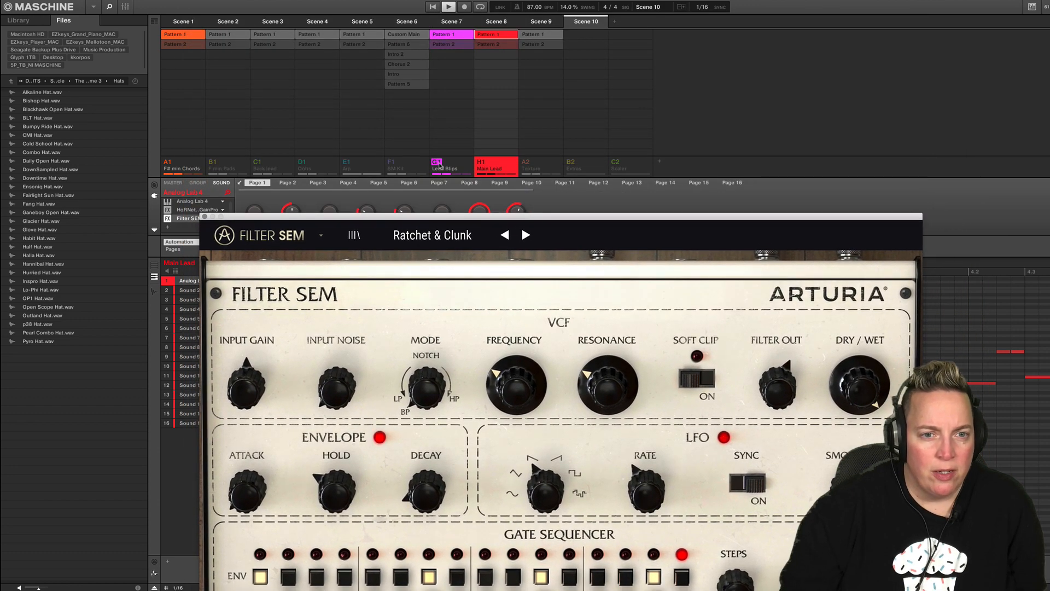
pyautogui.moveTo(506, 220); pyautogui.dragTo(468, 42)
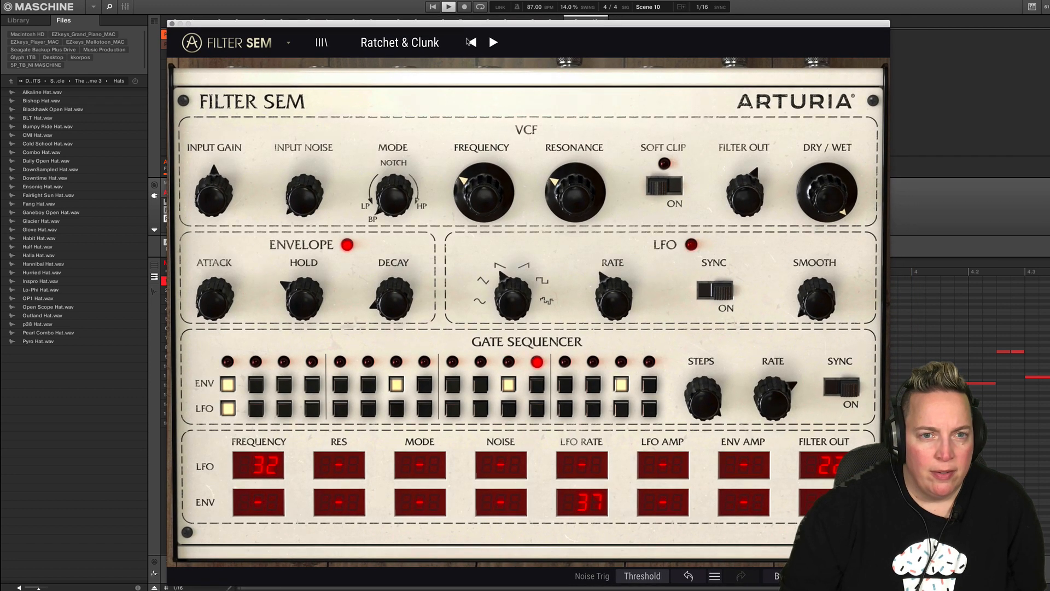
pyautogui.click(494, 43)
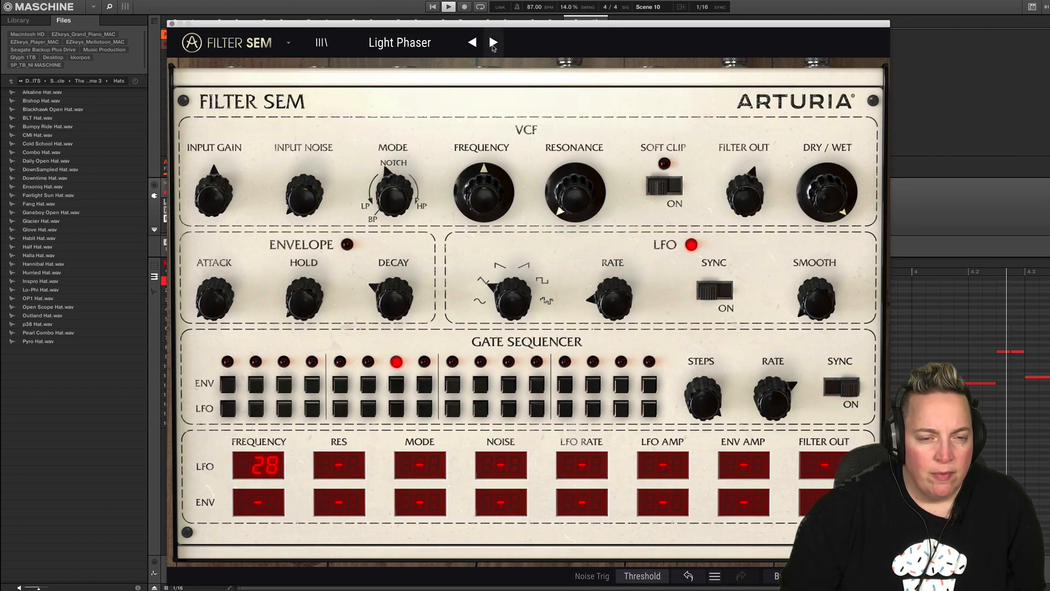
# - Mute F# min Chords and audition the next Filter SEM presets through Pump It Up, Bubble Groove and Frantic to Random Mod and beyond
pyautogui.moveTo(475, 23); pyautogui.dragTo(547, 31)
pyautogui.click(164, 162)
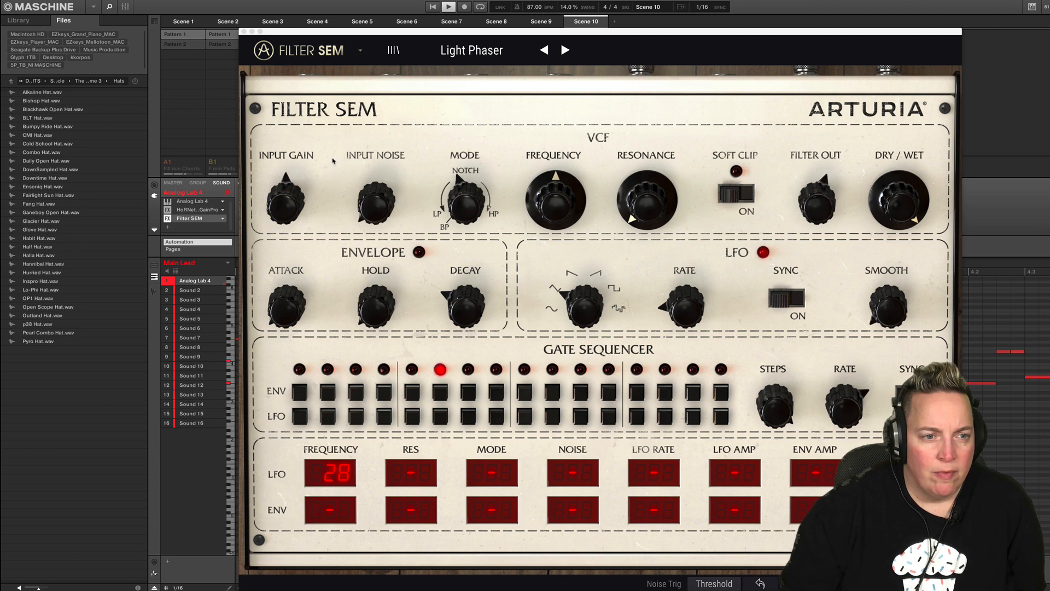
pyautogui.click(565, 50)
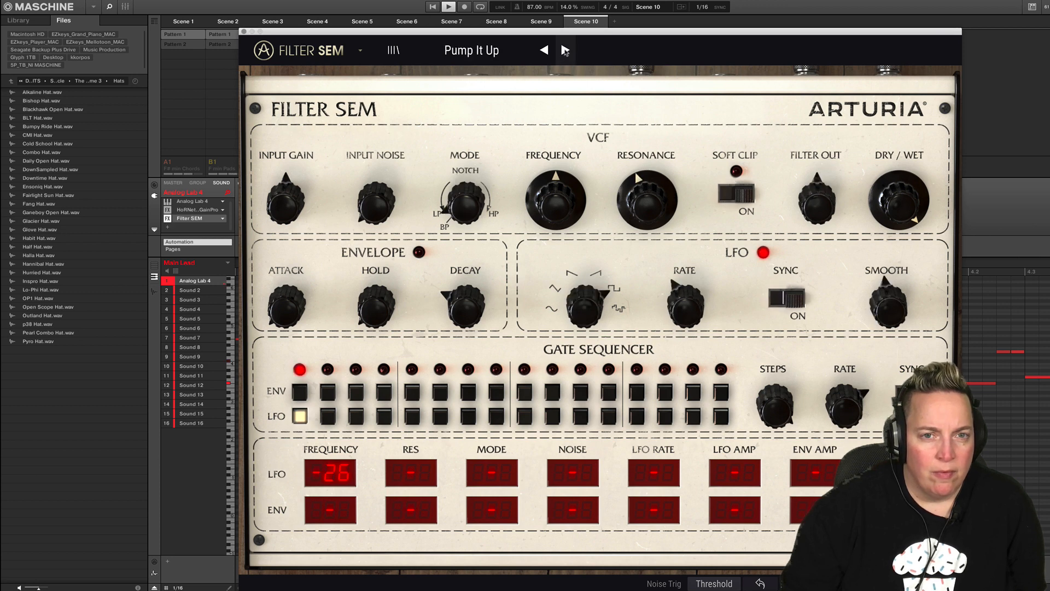
pyautogui.click(565, 50)
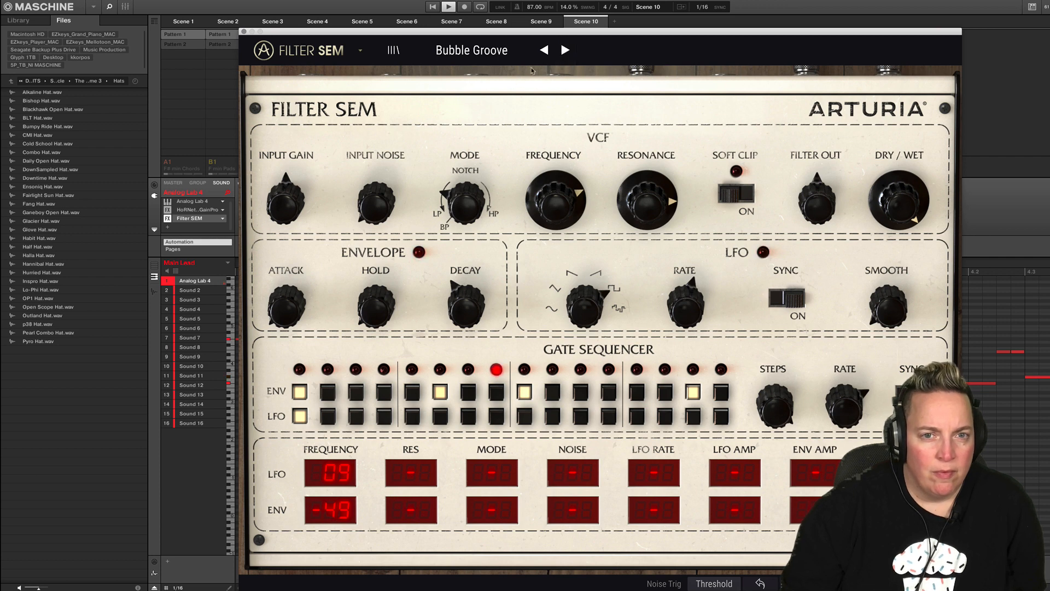
pyautogui.click(565, 50)
pyautogui.click(565, 50)
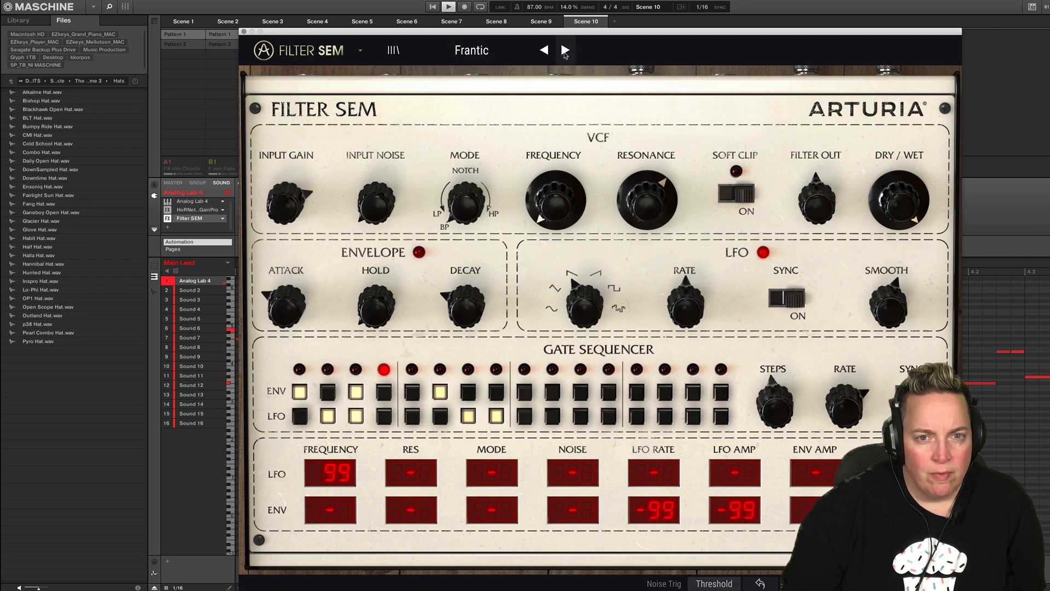
pyautogui.click(565, 50)
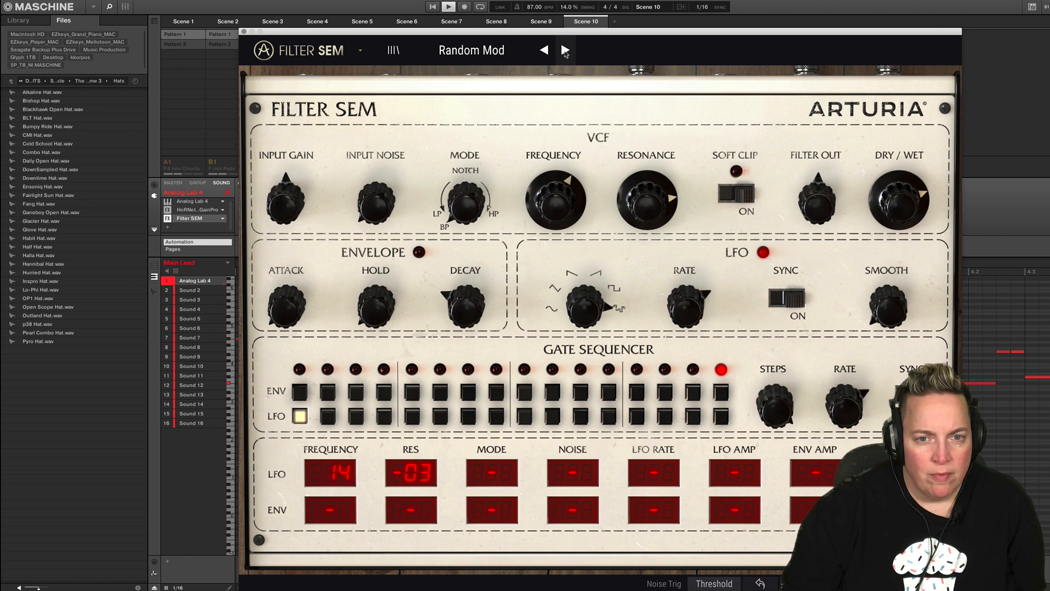
pyautogui.click(565, 50)
# - Load the Filter SEM preset Afro, lower its Dry/Wet mix to roughly three quarters and close the editor
pyautogui.moveTo(576, 37); pyautogui.dragTo(515, 24)
pyautogui.click(504, 36)
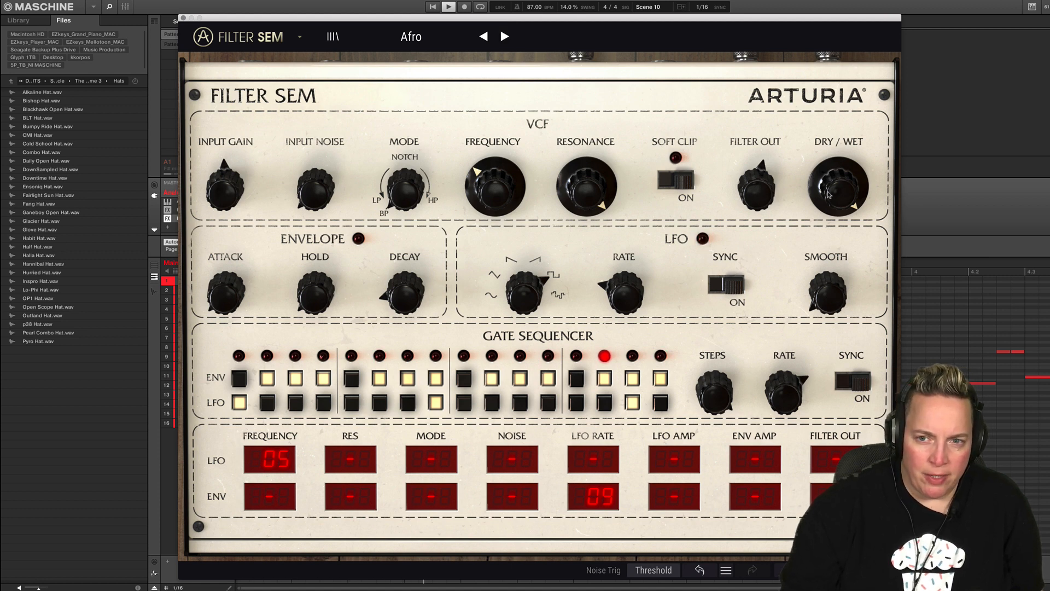
pyautogui.moveTo(829, 194)
pyautogui.mouseDown()
pyautogui.moveTo(828, 210)
pyautogui.moveTo(829, 191)
pyautogui.mouseUp()
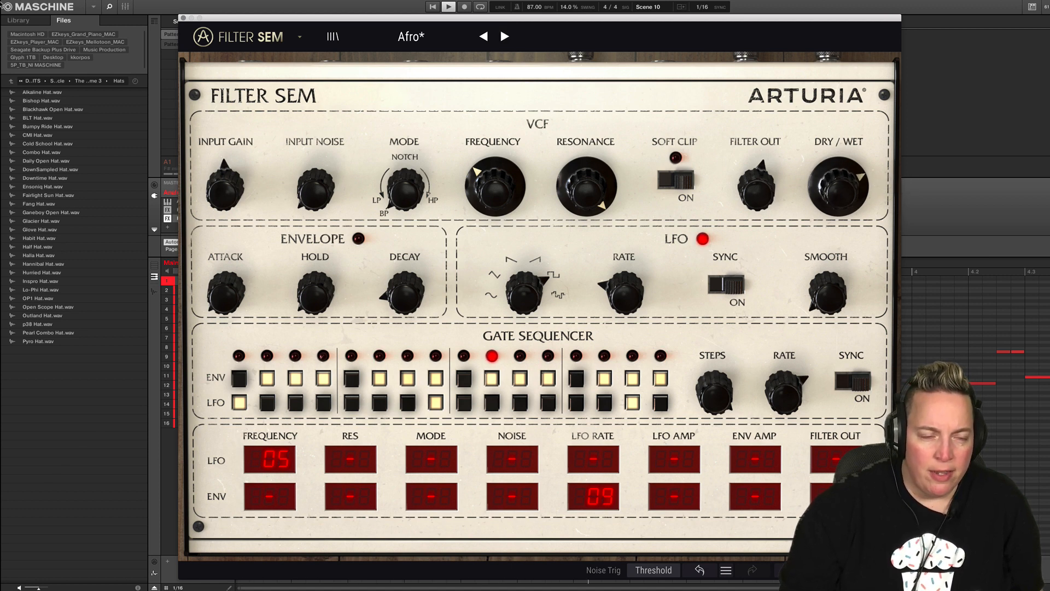
pyautogui.click(183, 18)
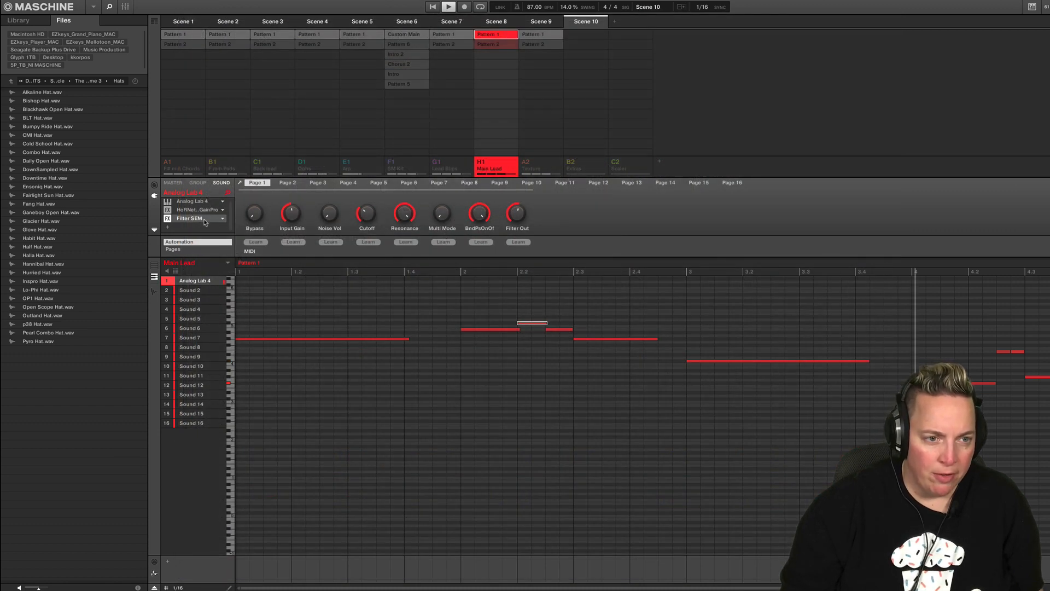
# - Move Filter SEM ahead of the HoRNet AutoGainPro on Main Lead and unmute Lead Blips, Oohs, Back lead, F min Pads and F# min Chords
pyautogui.moveTo(211, 211); pyautogui.dragTo(206, 214)
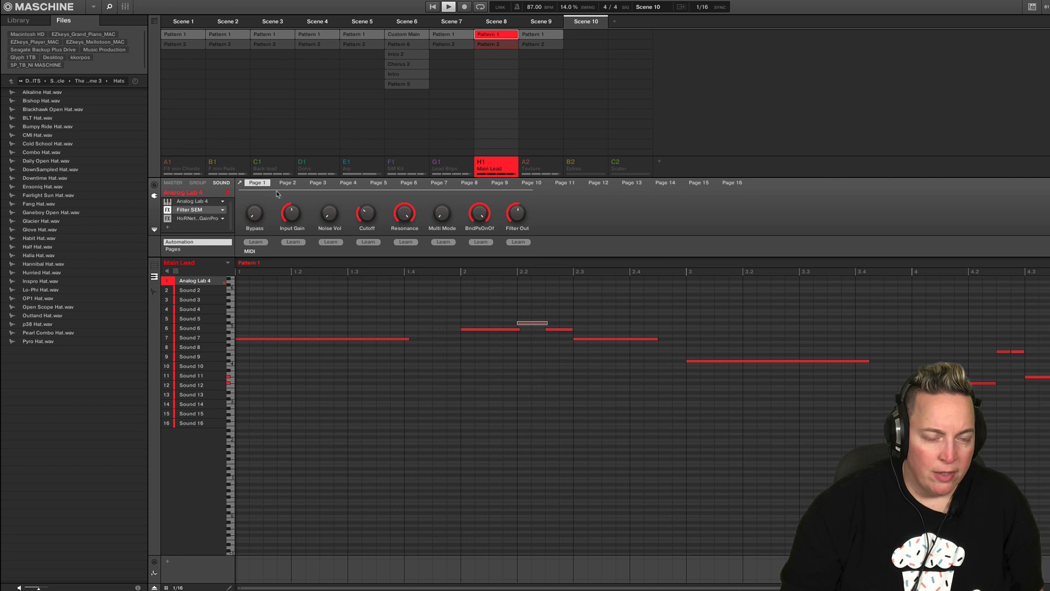
pyautogui.rightClick(440, 163)
pyautogui.rightClick(346, 165)
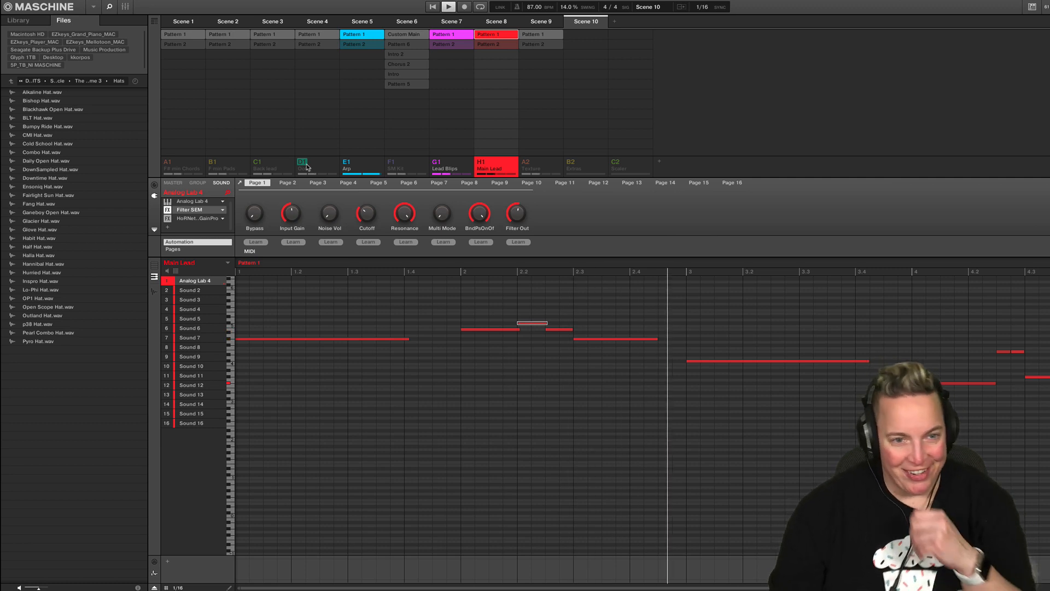
pyautogui.click(347, 163)
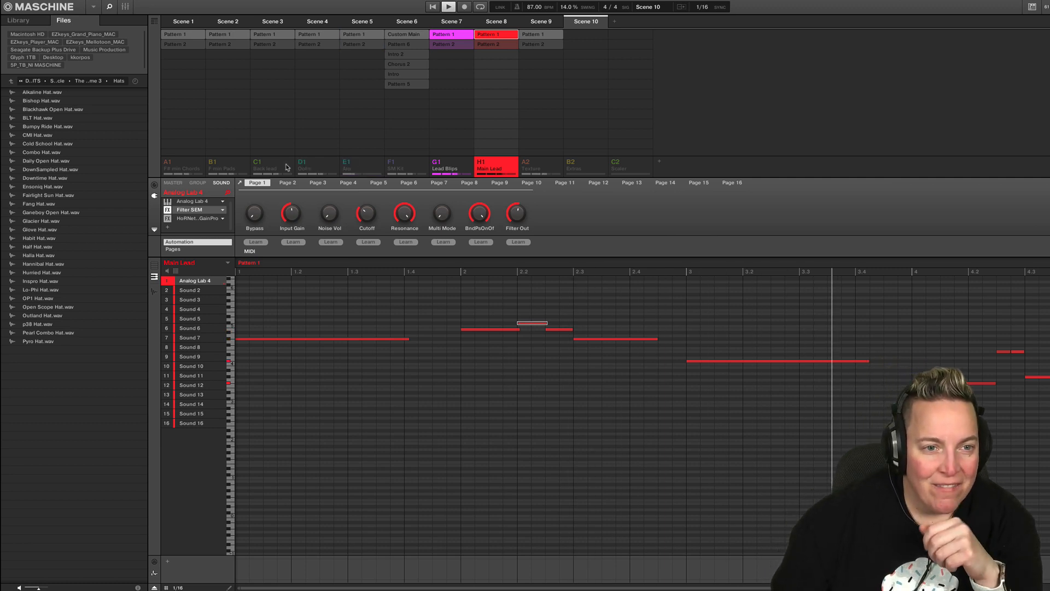
pyautogui.click(300, 163)
pyautogui.click(257, 164)
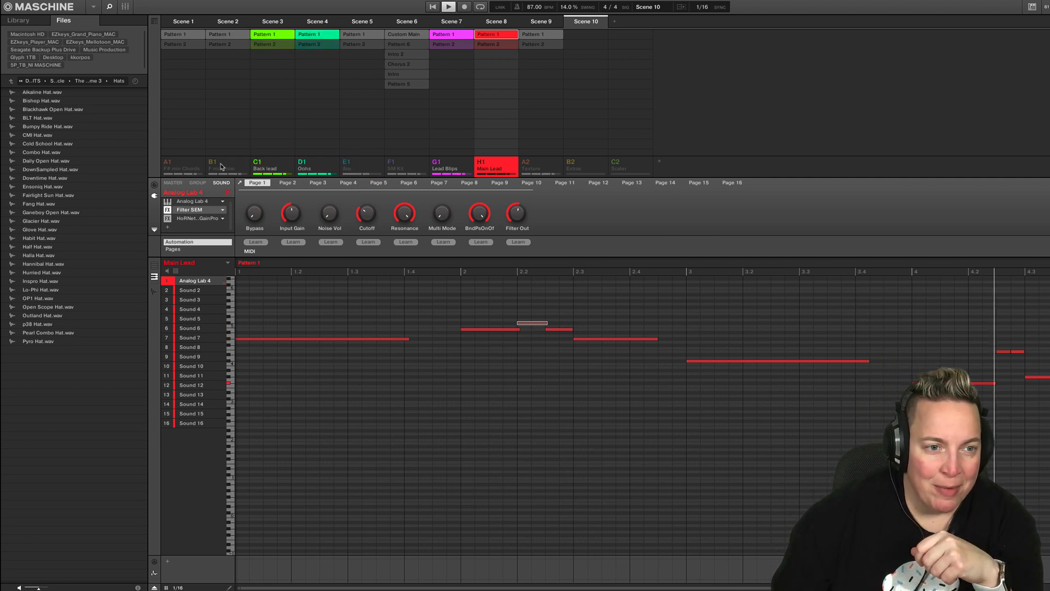
pyautogui.click(212, 163)
pyautogui.click(222, 169)
pyautogui.click(165, 166)
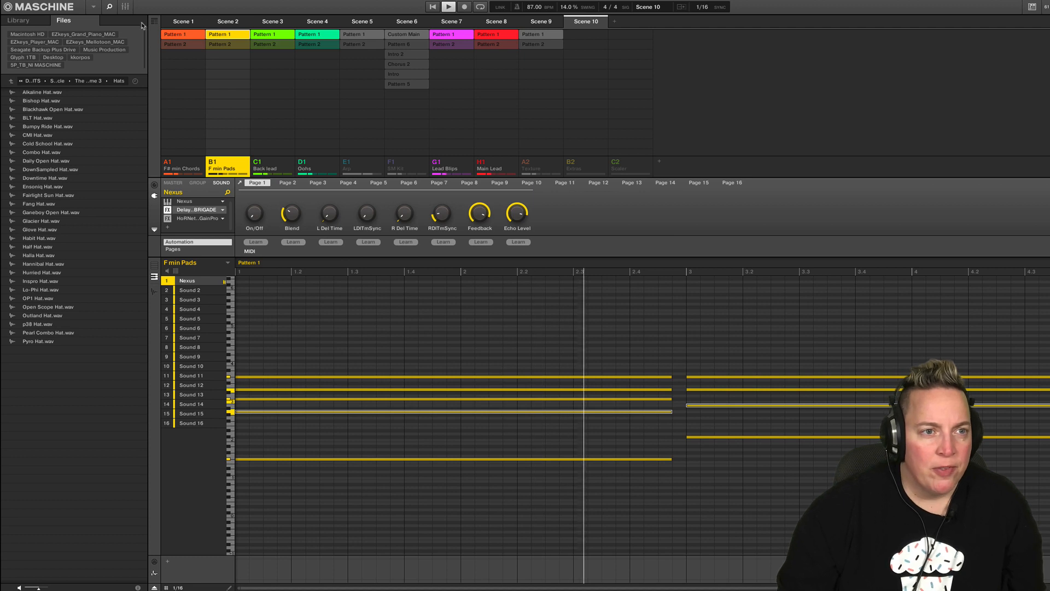
# - Adjust the Main Lead group's level in the mixer and return to the pattern view
pyautogui.click(125, 7)
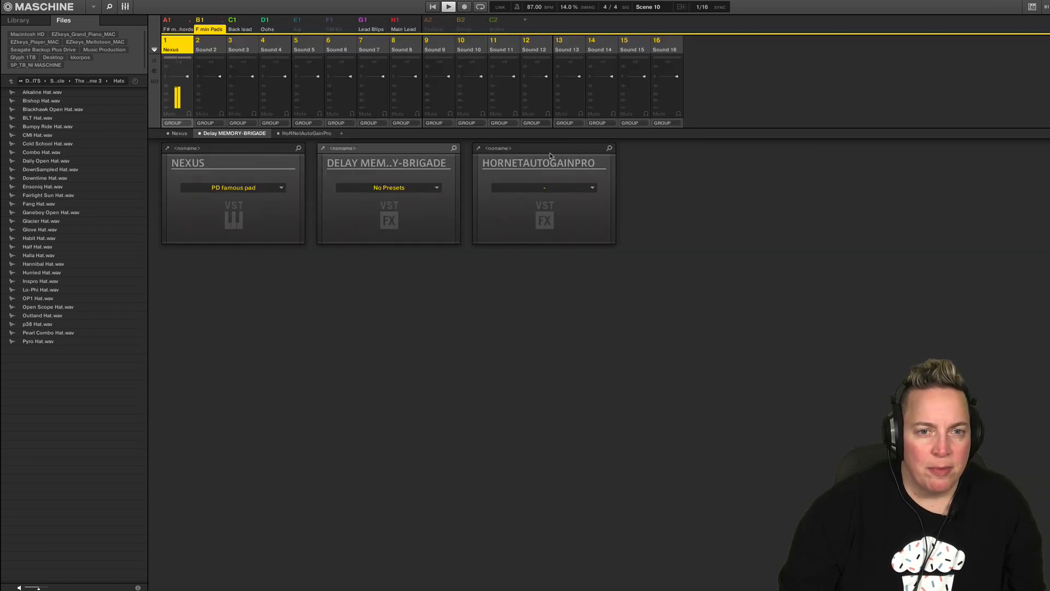
pyautogui.click(405, 25)
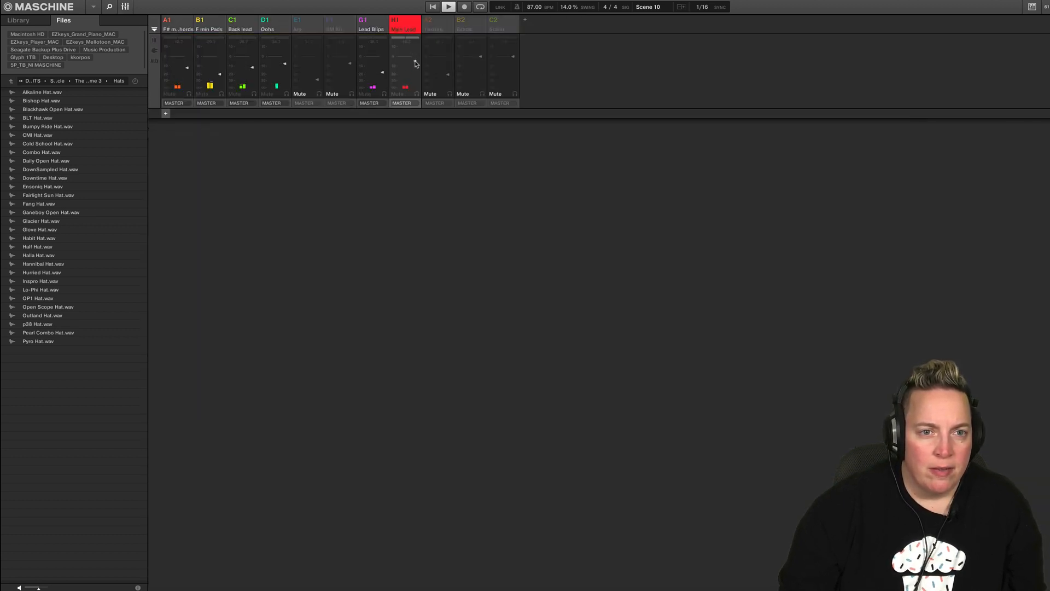
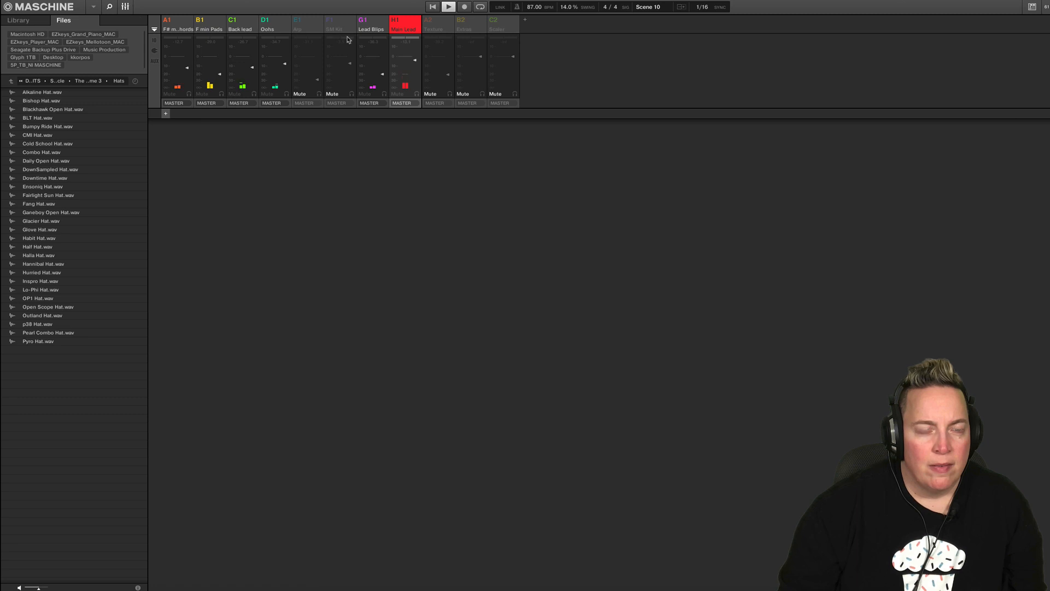
pyautogui.click(125, 7)
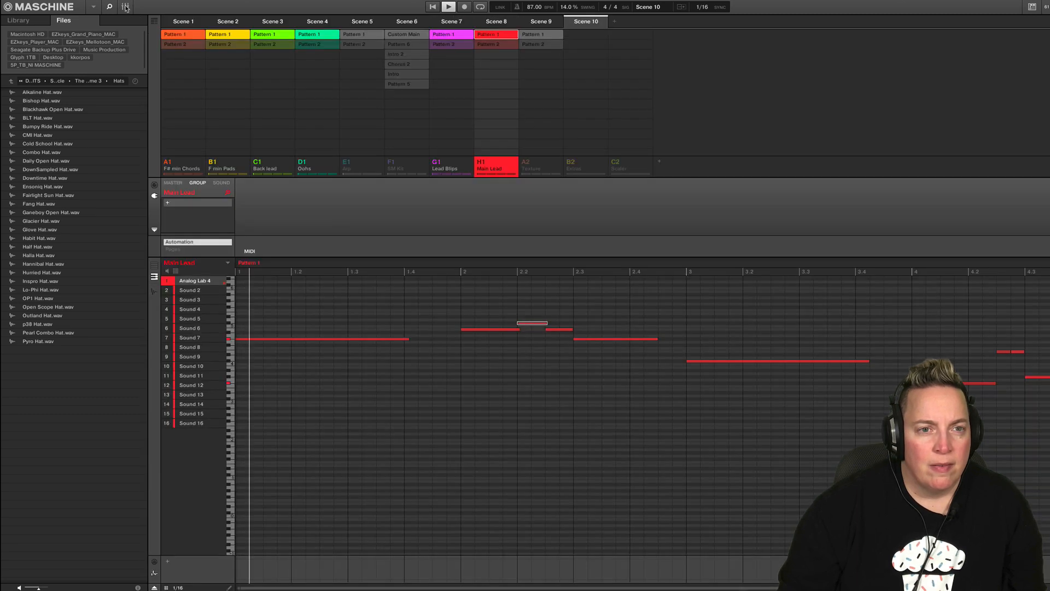
# - Unmute the SM Kit and Arp groups and lower the SM Kit level slightly in the mixer
pyautogui.click(392, 164)
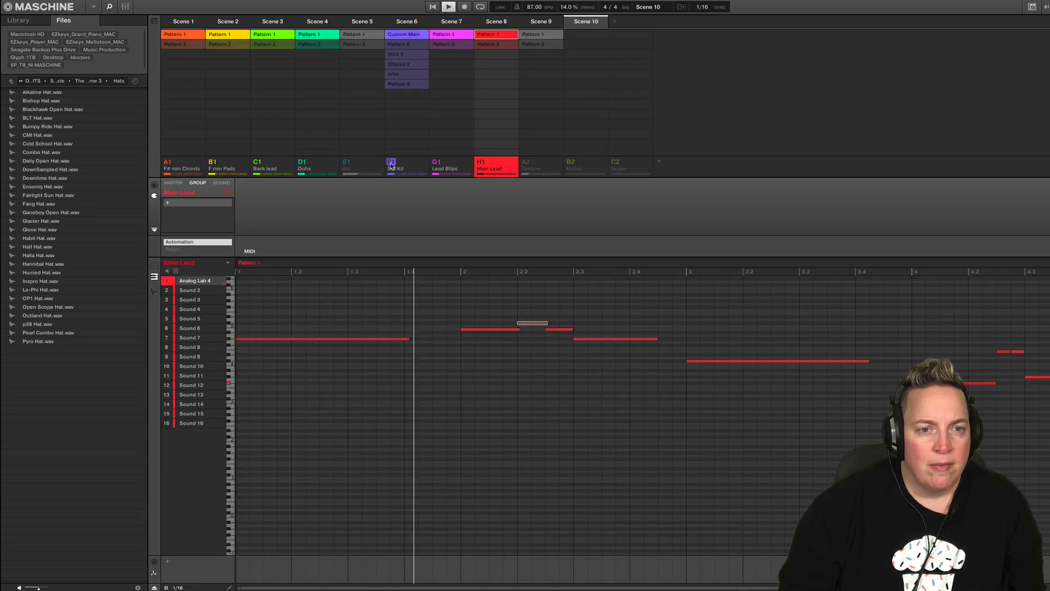
pyautogui.click(347, 164)
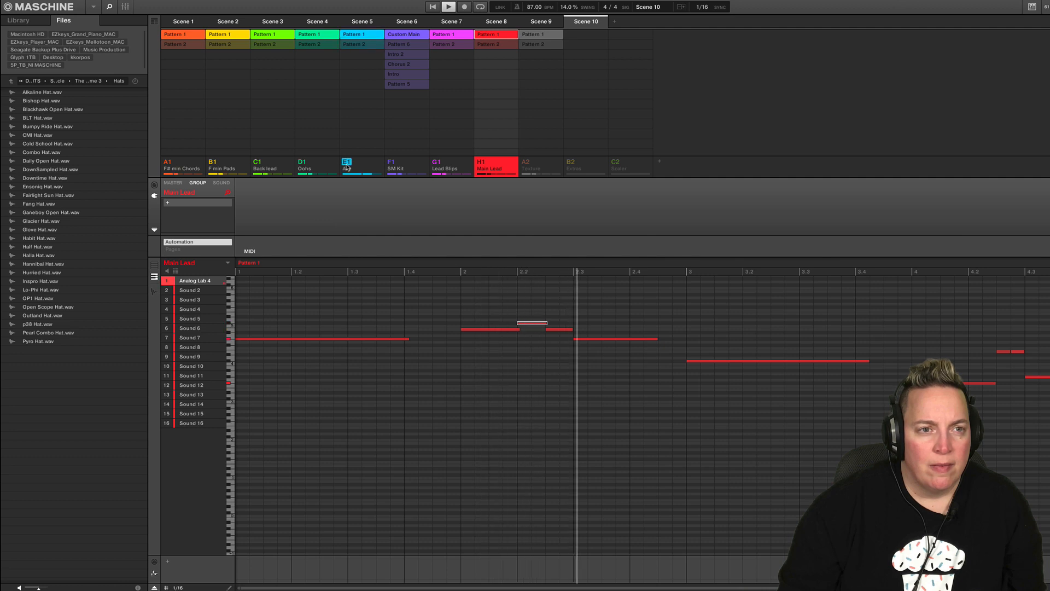
pyautogui.click(125, 7)
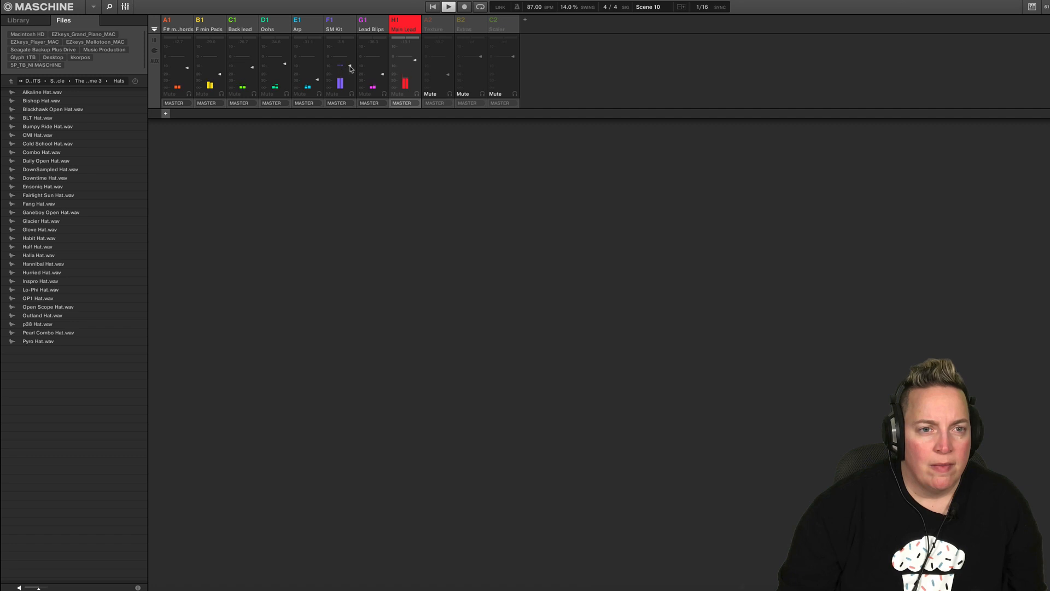
pyautogui.click(300, 24)
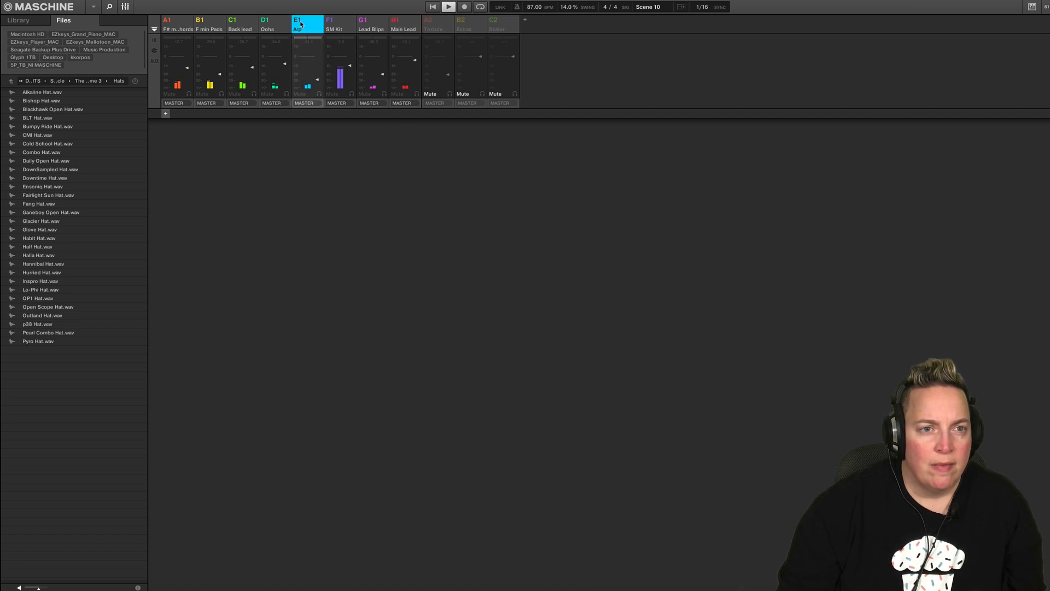
pyautogui.click(125, 6)
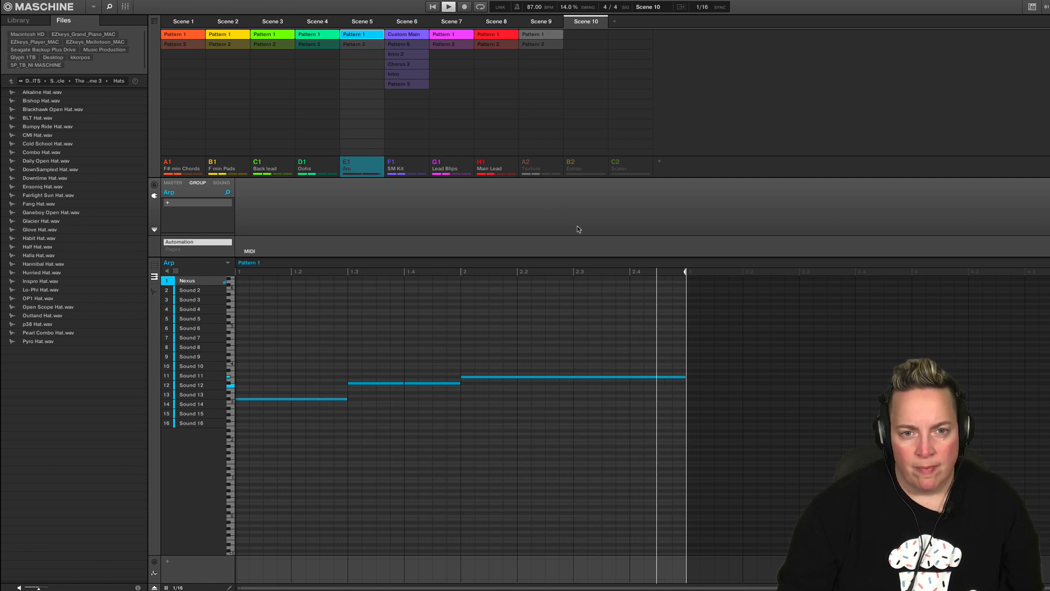
# - Unmute and solo the Texture group, then show the plug-in chain of its Omnisphere sound
pyautogui.click(526, 163)
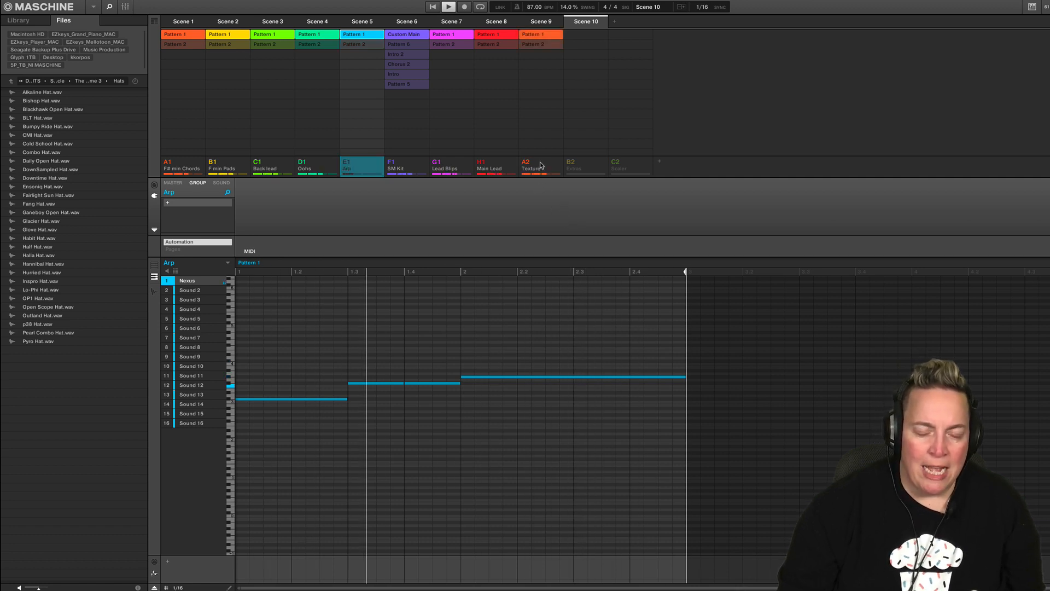
pyautogui.rightClick(526, 163)
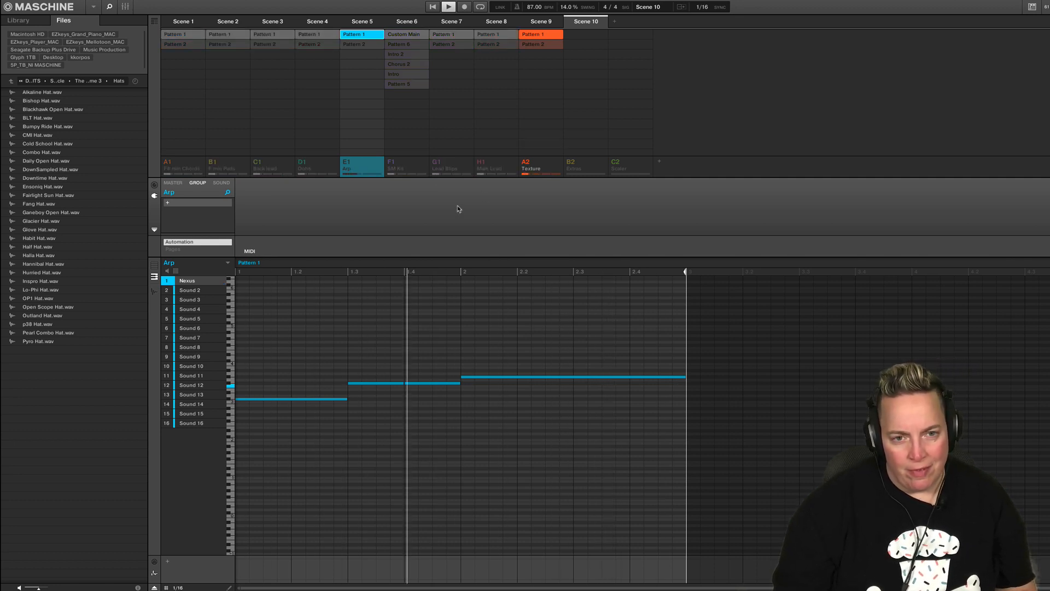
pyautogui.click(546, 168)
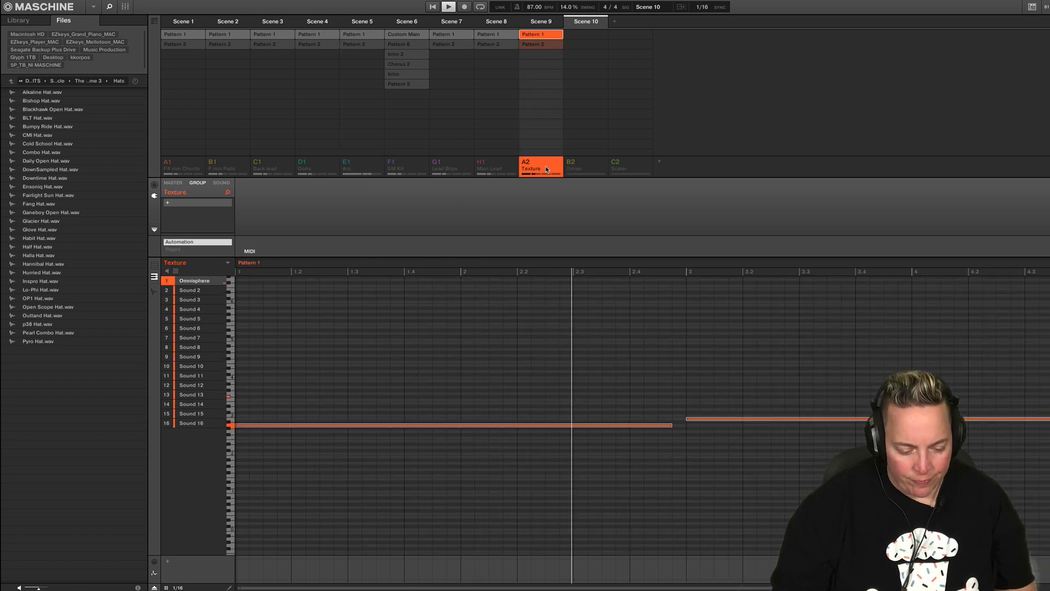
pyautogui.click(221, 183)
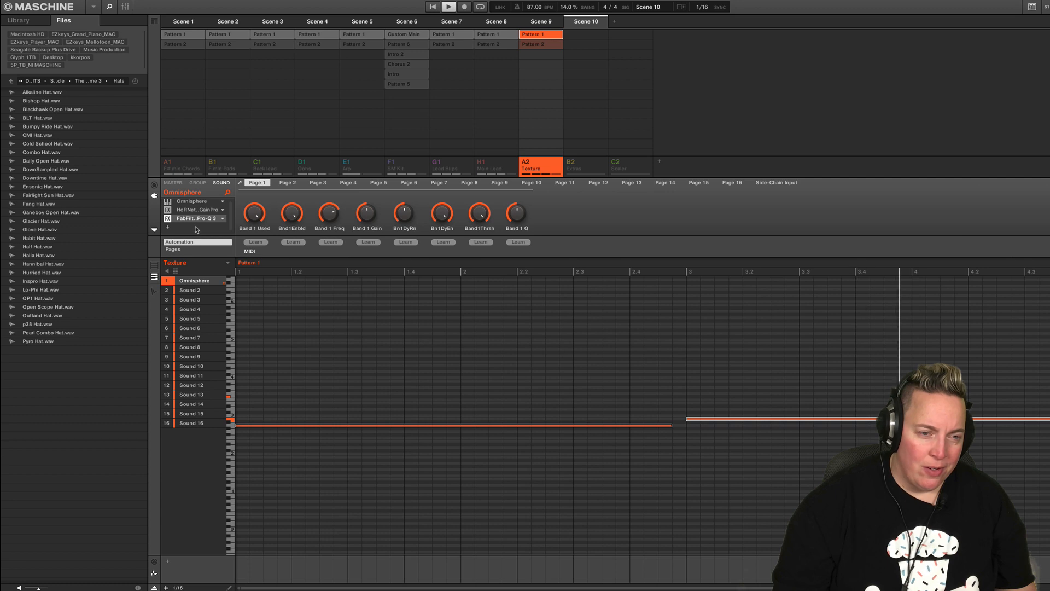
# - Try Arturia Delay MEMORY-BRIGADE (VST) on Texture's Omnisphere sound and close its editor
pyautogui.click(185, 230)
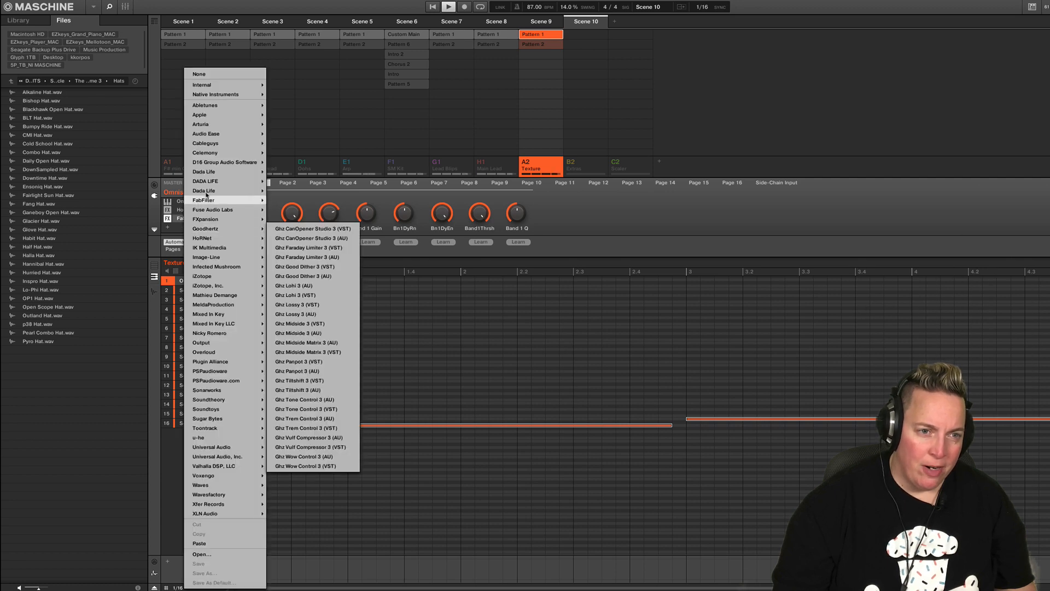
pyautogui.moveTo(224, 124)
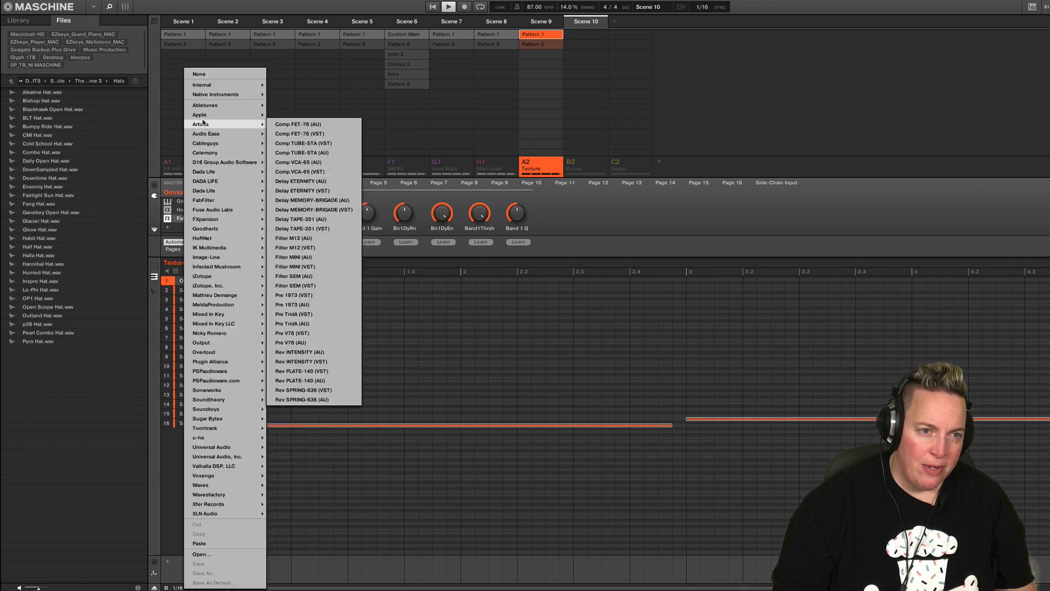
pyautogui.click(318, 208)
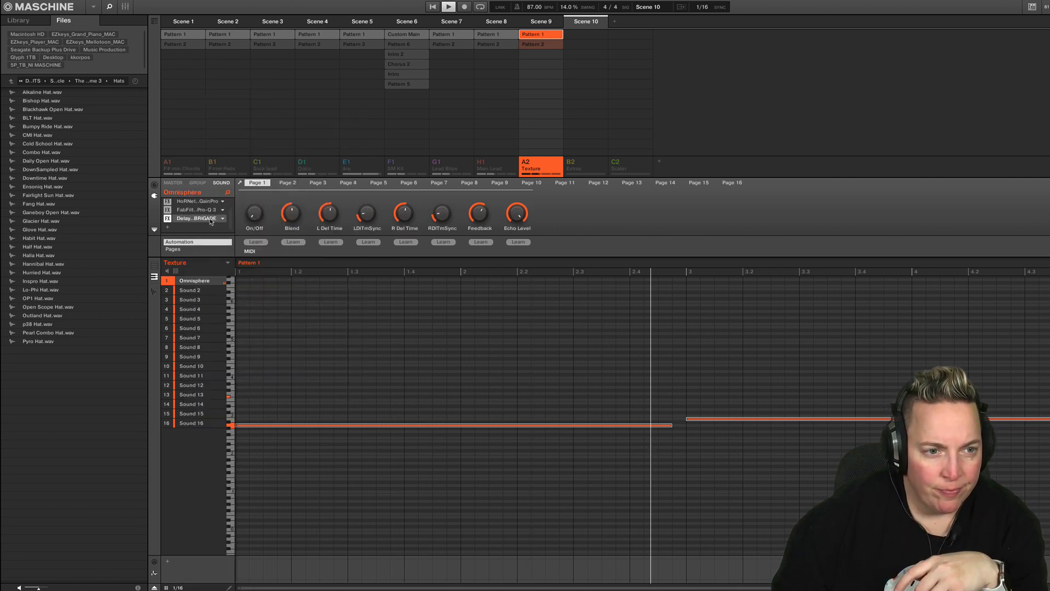
pyautogui.moveTo(262, 4); pyautogui.dragTo(502, 183)
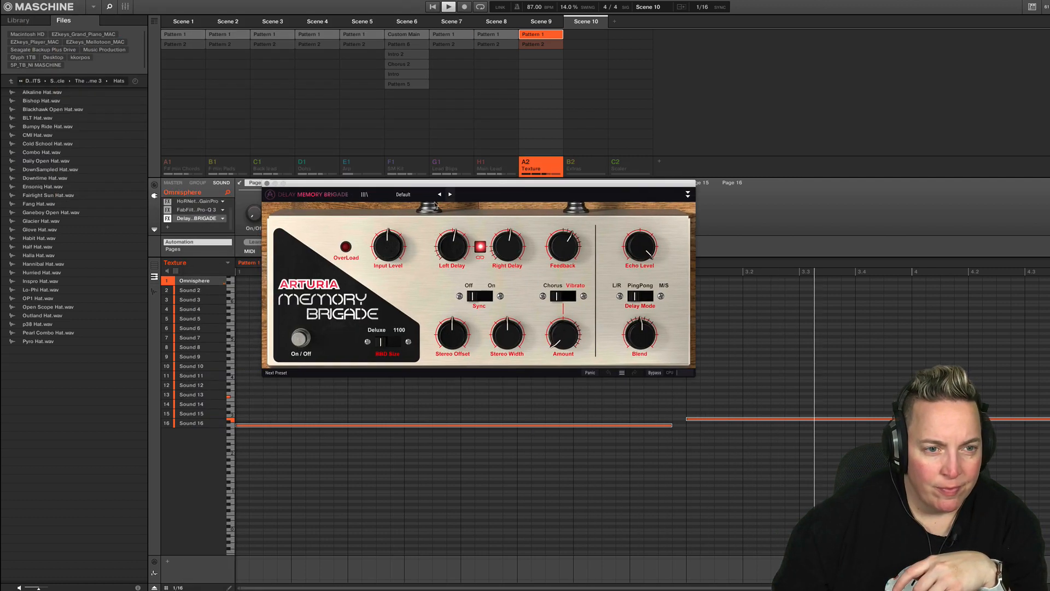
pyautogui.click(267, 184)
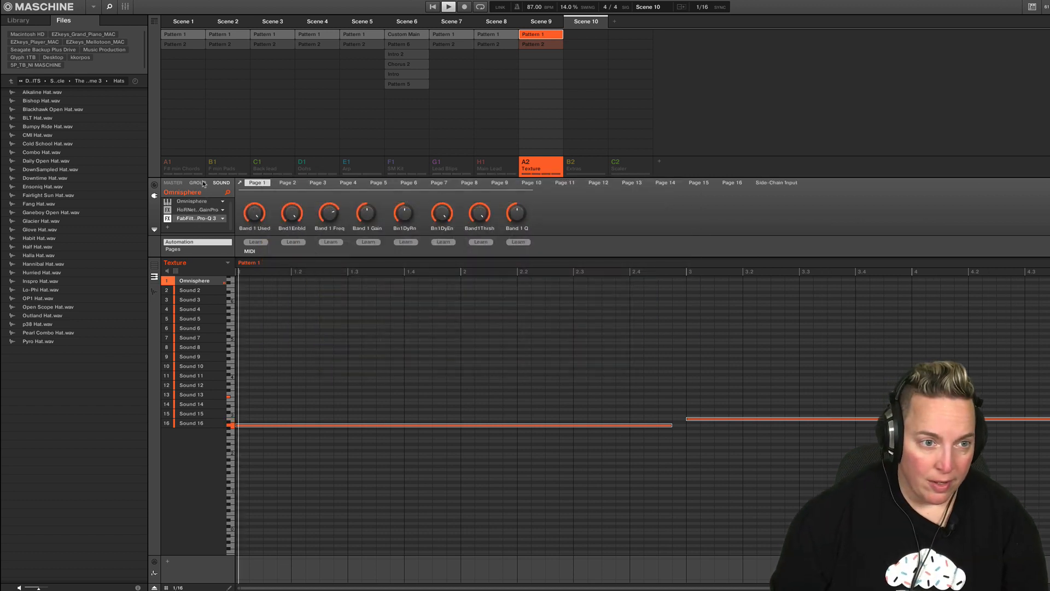
# - Review which effects are already used on the other groups, from F# min Chords through Lead Blips
pyautogui.click(180, 165)
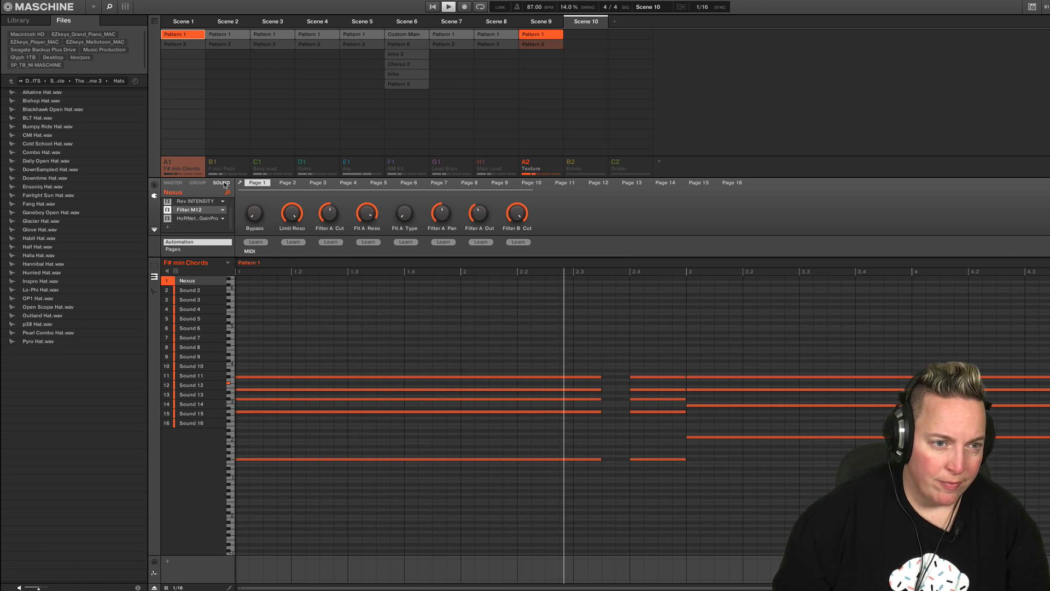
pyautogui.click(227, 165)
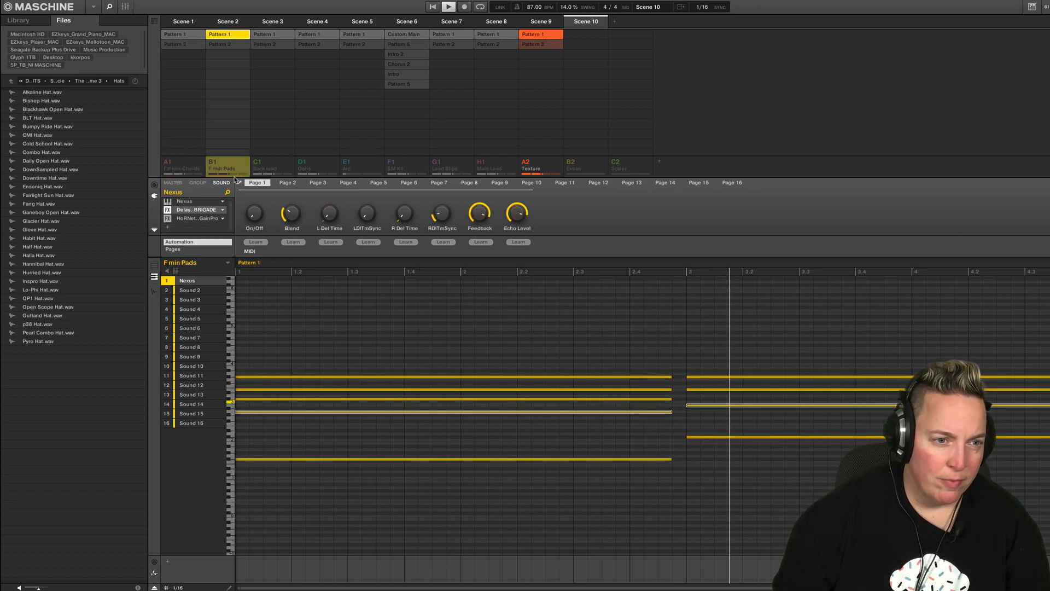
pyautogui.click(268, 166)
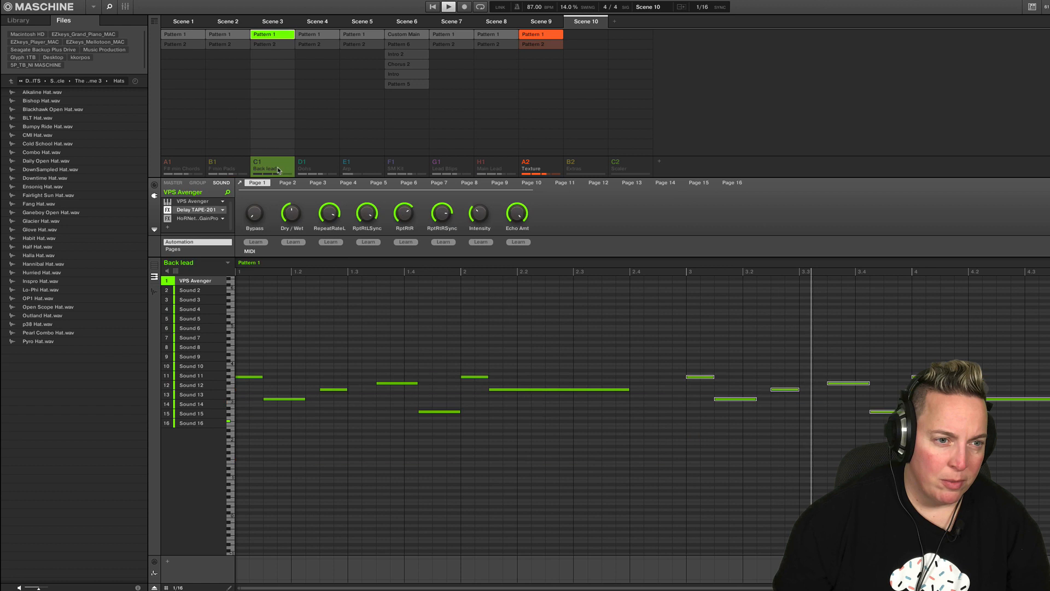
pyautogui.click(315, 167)
pyautogui.click(356, 168)
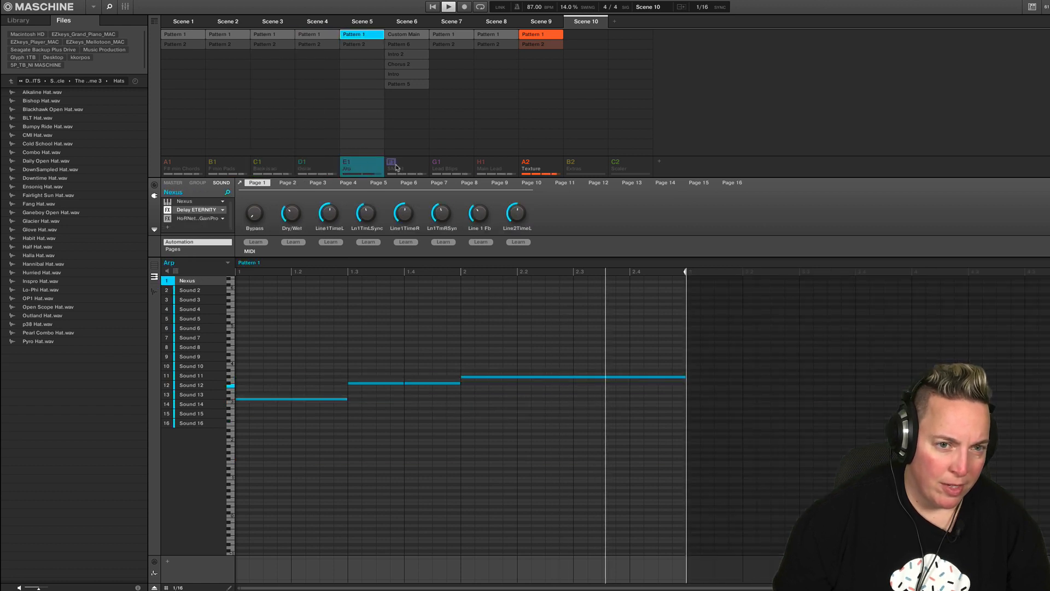
pyautogui.click(412, 168)
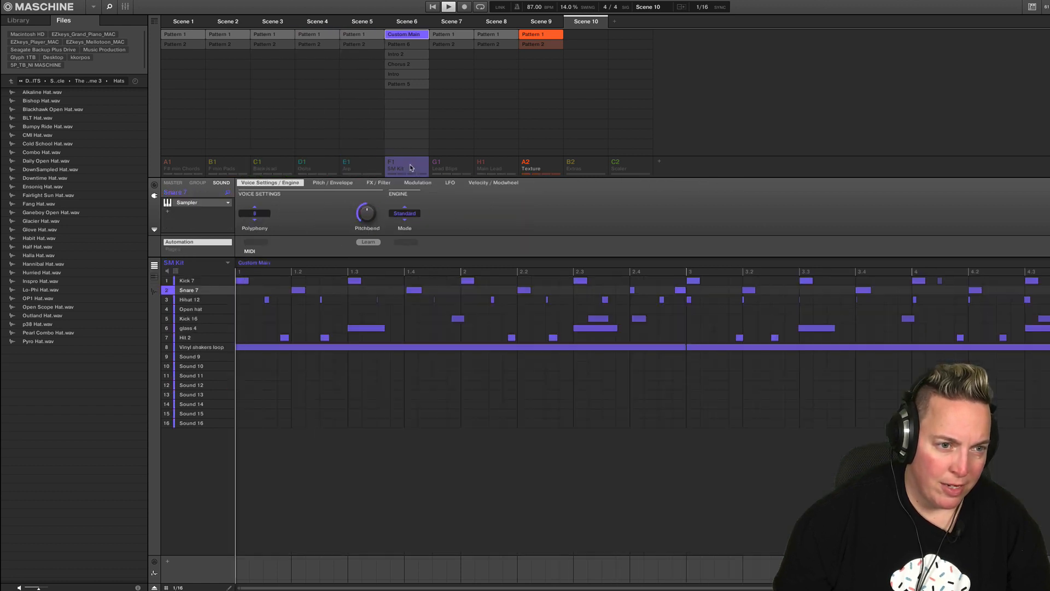
pyautogui.click(224, 166)
pyautogui.click(180, 172)
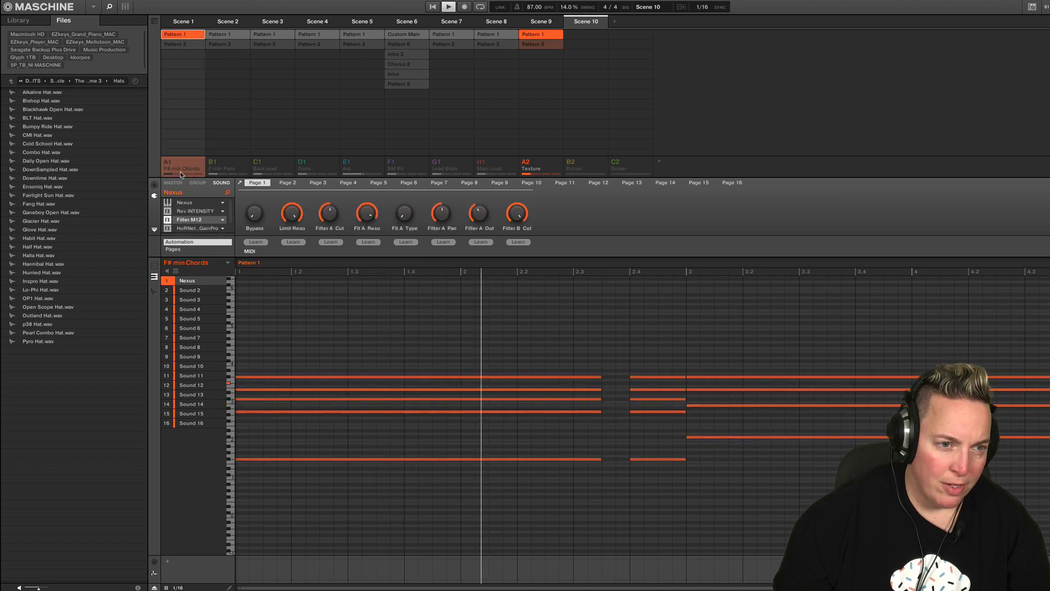
pyautogui.click(278, 166)
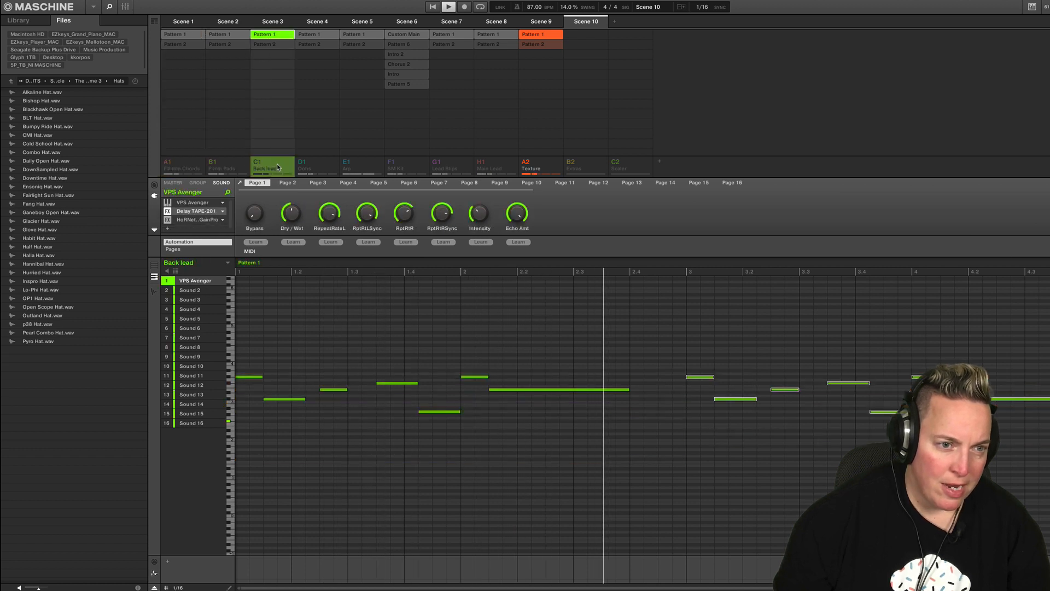
pyautogui.click(324, 171)
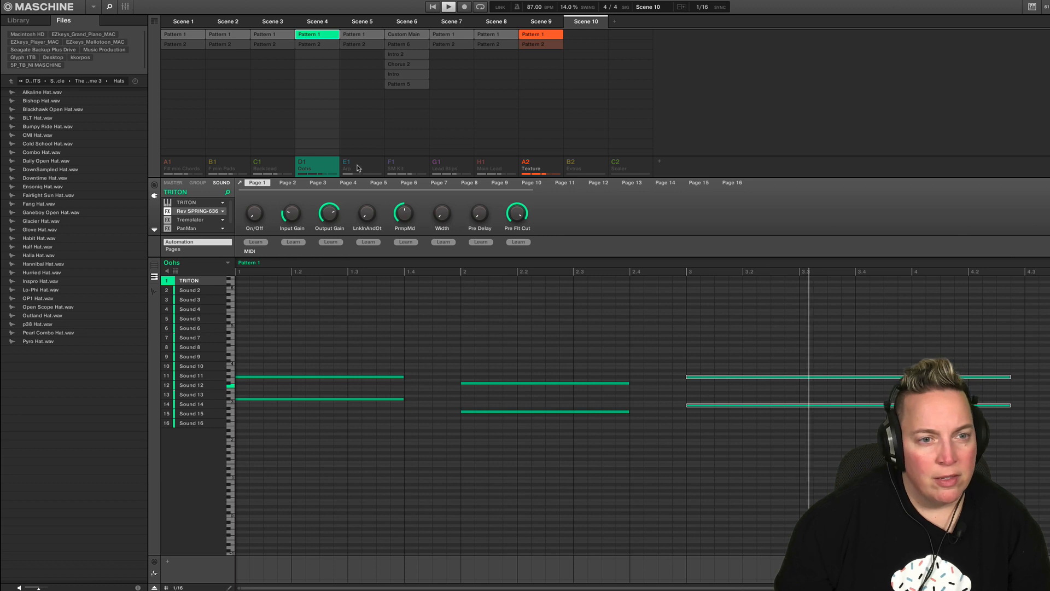
pyautogui.click(408, 167)
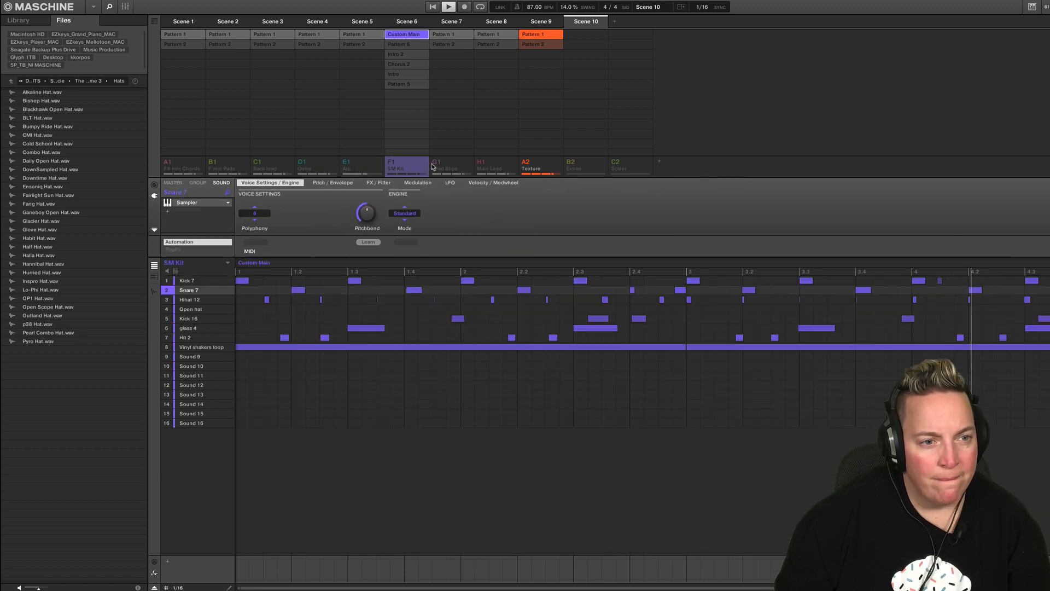
pyautogui.click(450, 168)
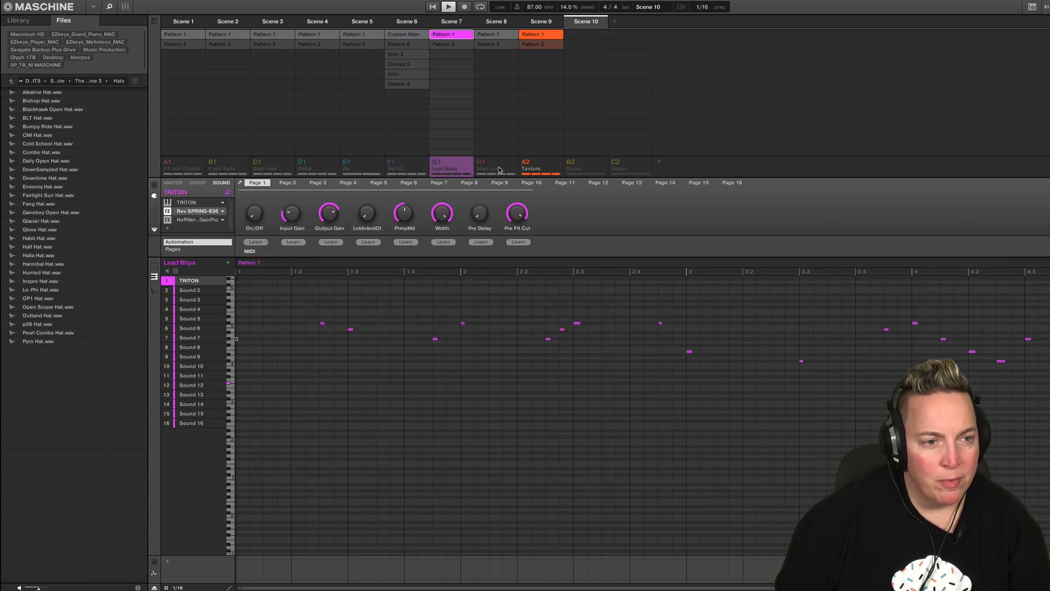
# - Add Arturia Rev PLATE-140 (VST) to Texture's Omnisphere sound and place it before FabFilter Pro-Q 3 in the chain
pyautogui.click(541, 169)
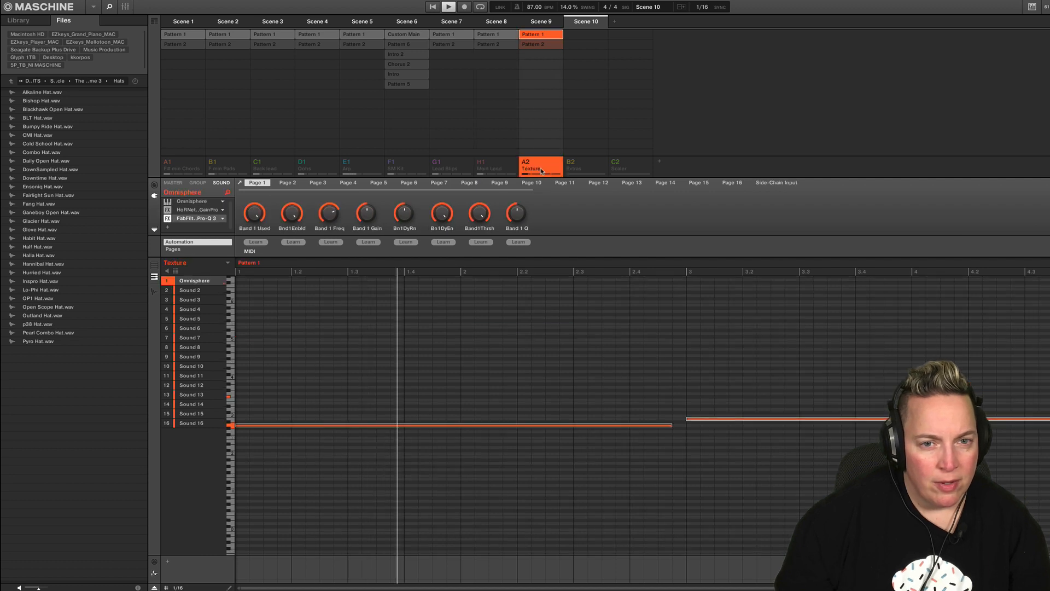
pyautogui.click(168, 228)
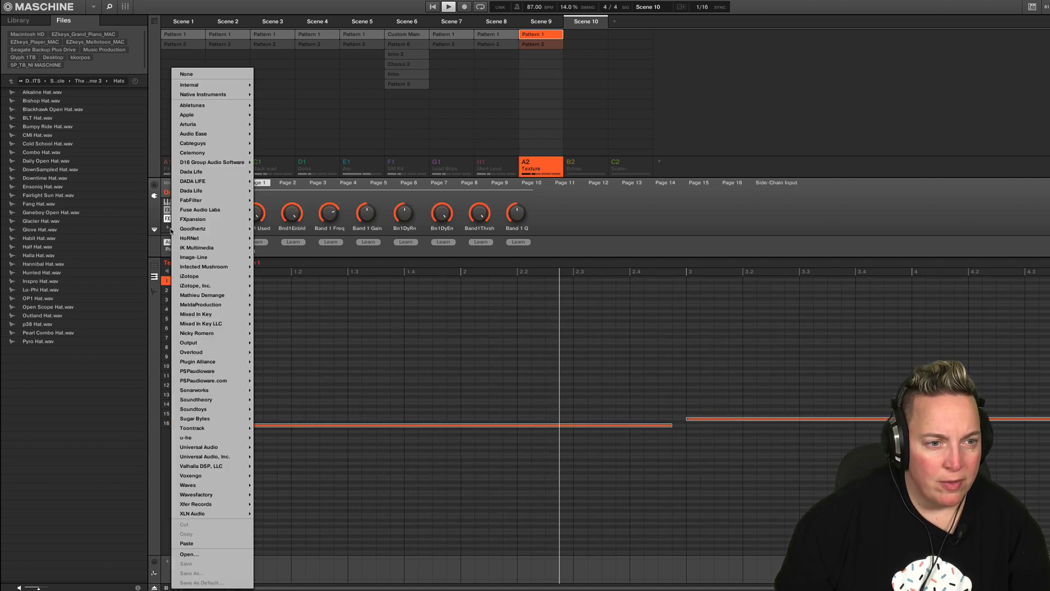
pyautogui.moveTo(208, 125)
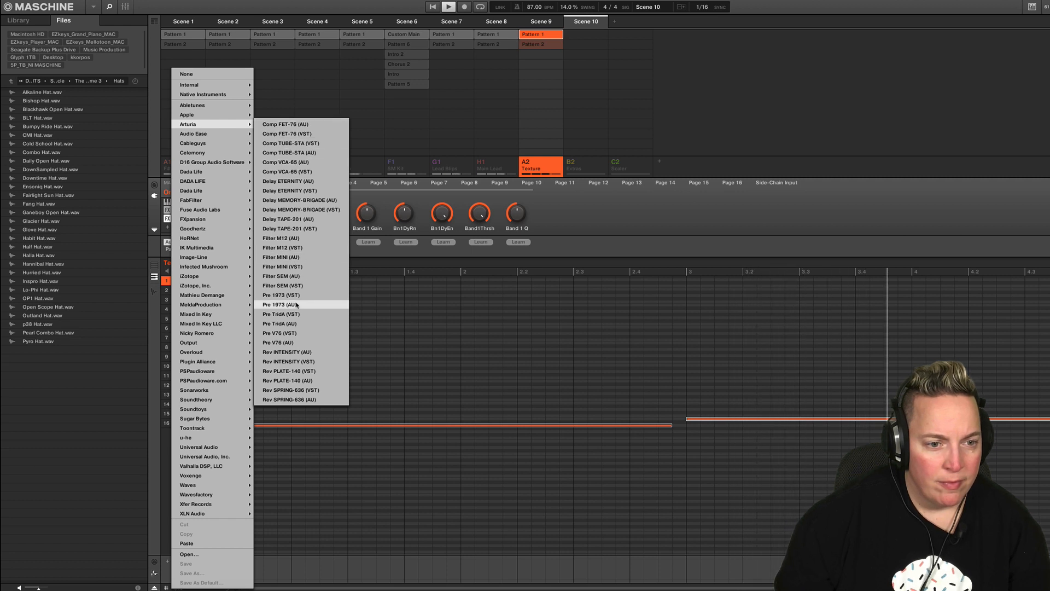
pyautogui.click(292, 372)
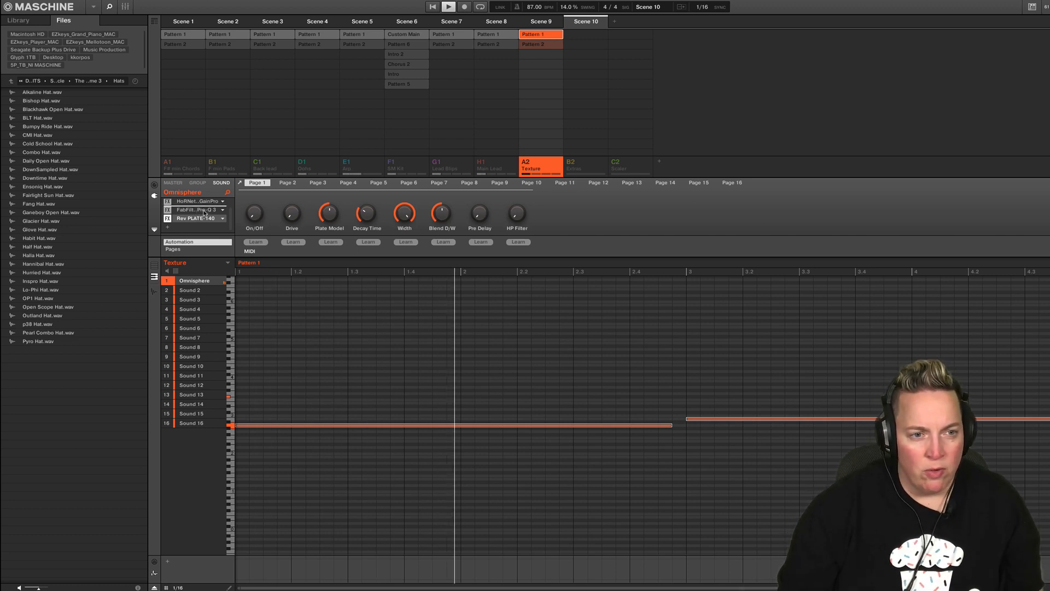
pyautogui.moveTo(195, 219); pyautogui.dragTo(203, 210)
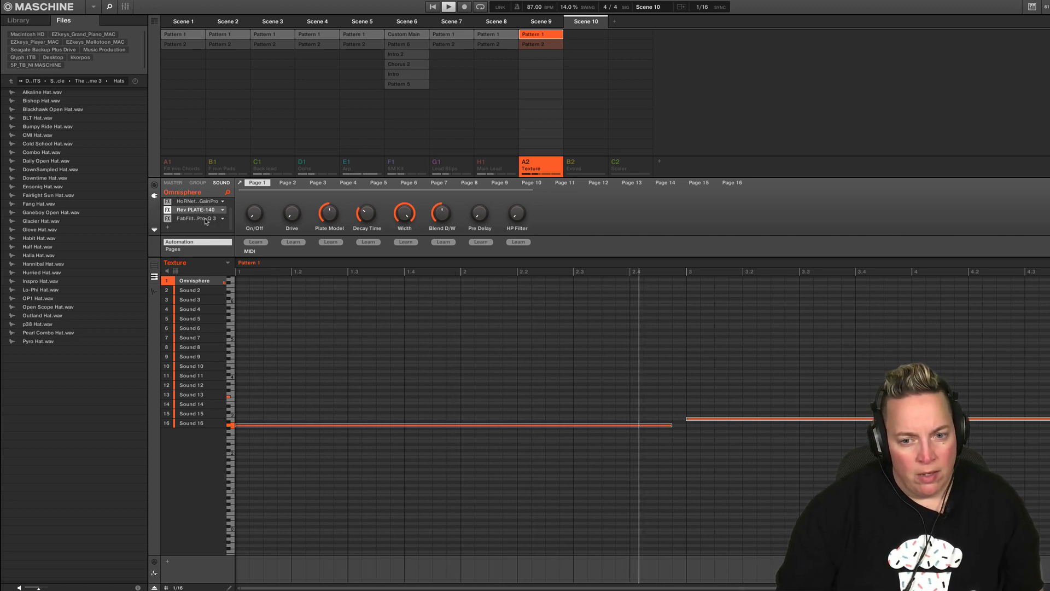
# - Open the Rev PLATE-140 editor and set its dry/wet Blend to 0.180
pyautogui.doubleClick(201, 211)
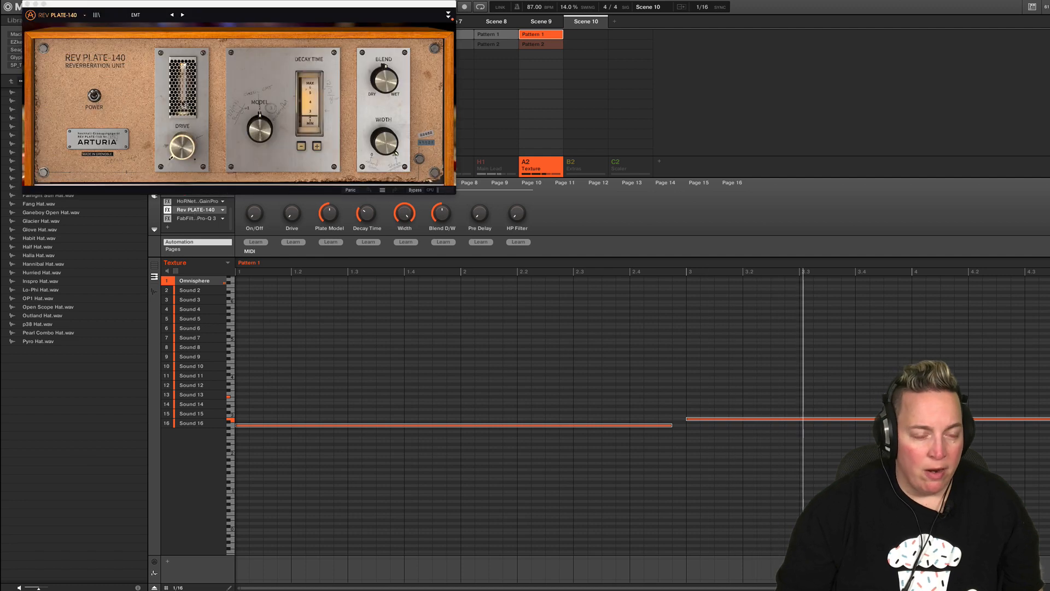
pyautogui.moveTo(216, 5); pyautogui.dragTo(385, 171)
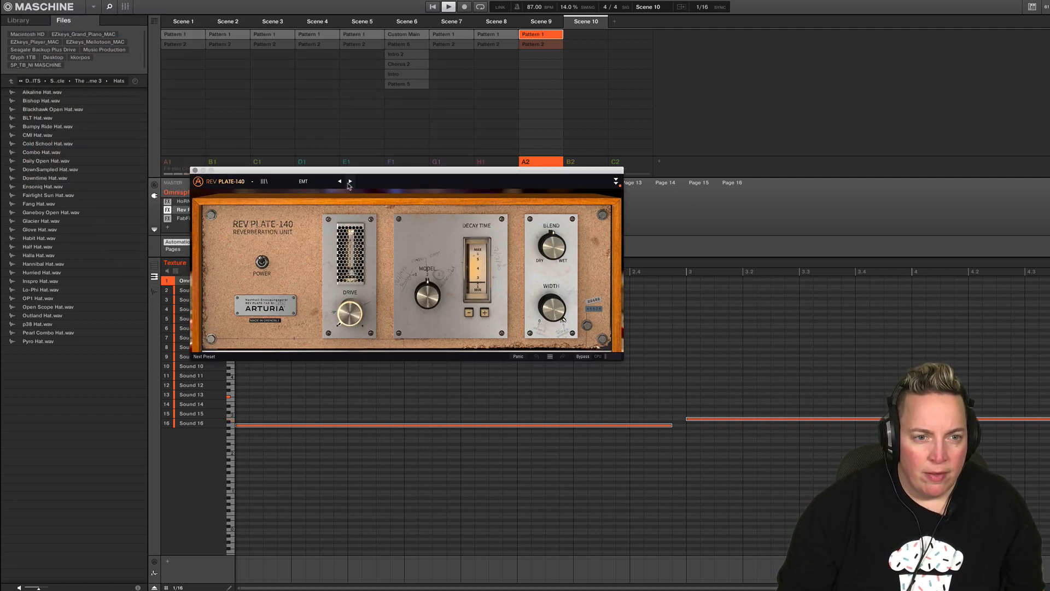
pyautogui.click(168, 210)
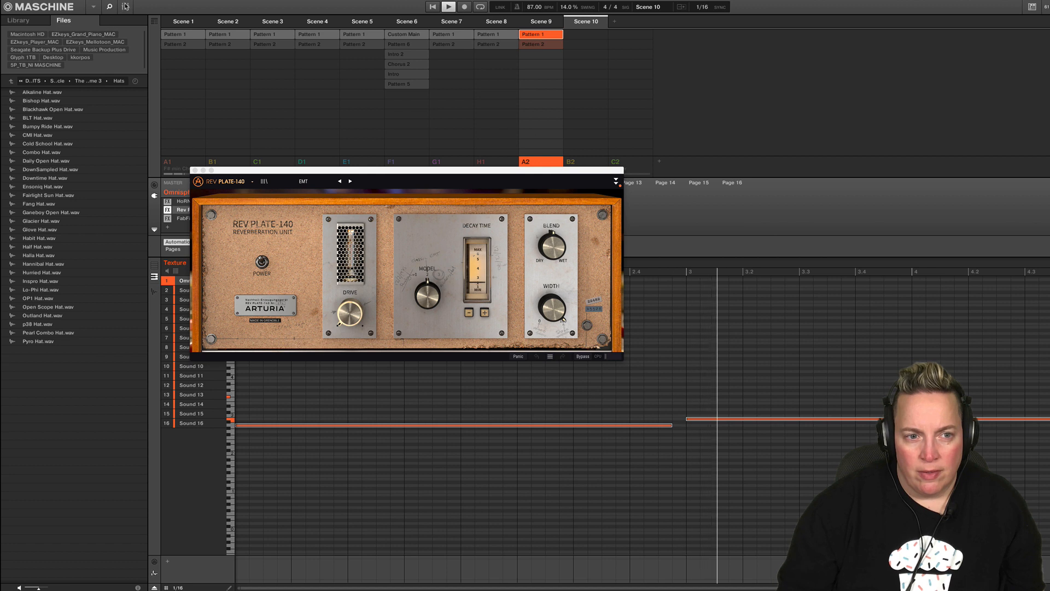
pyautogui.click(575, 280)
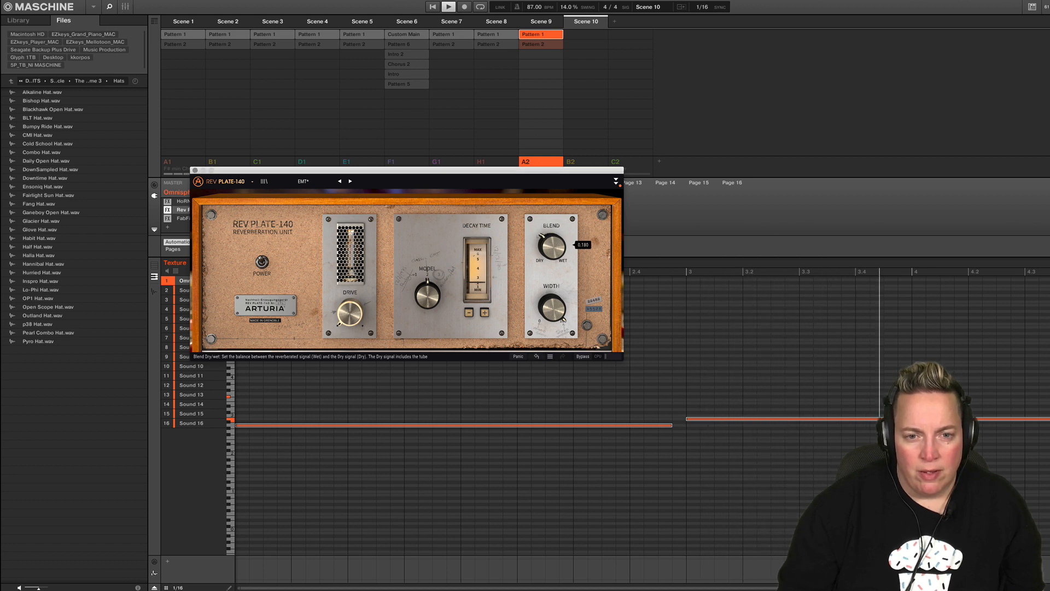
pyautogui.moveTo(318, 171); pyautogui.dragTo(429, 261)
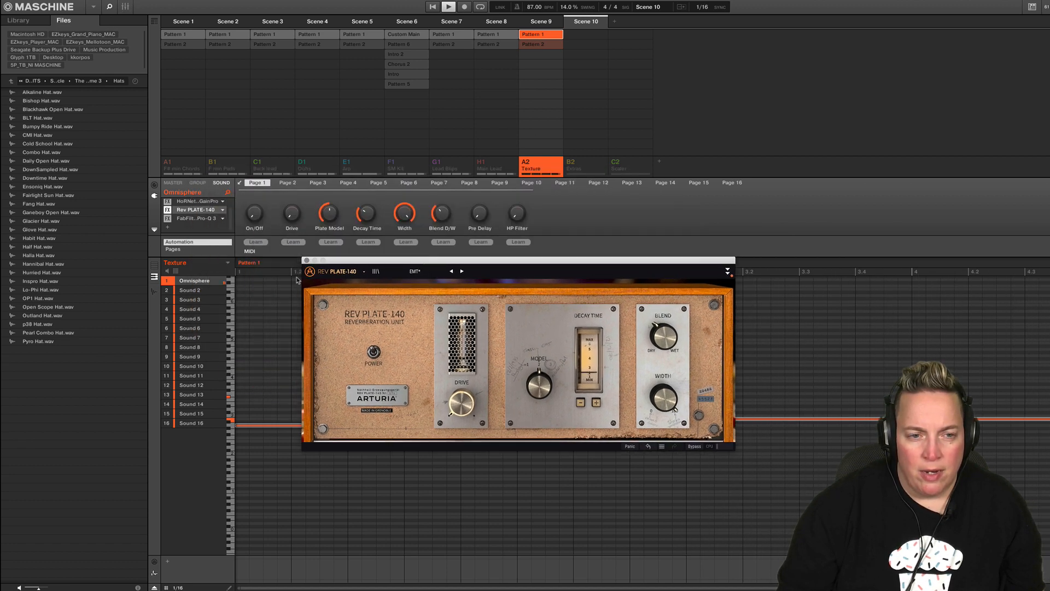
# - Audition the Rev PLATE-140 presets Aerial Plate, Astral Gate and Bright Tunnel, ending on Subway
pyautogui.click(425, 273)
pyautogui.click(426, 275)
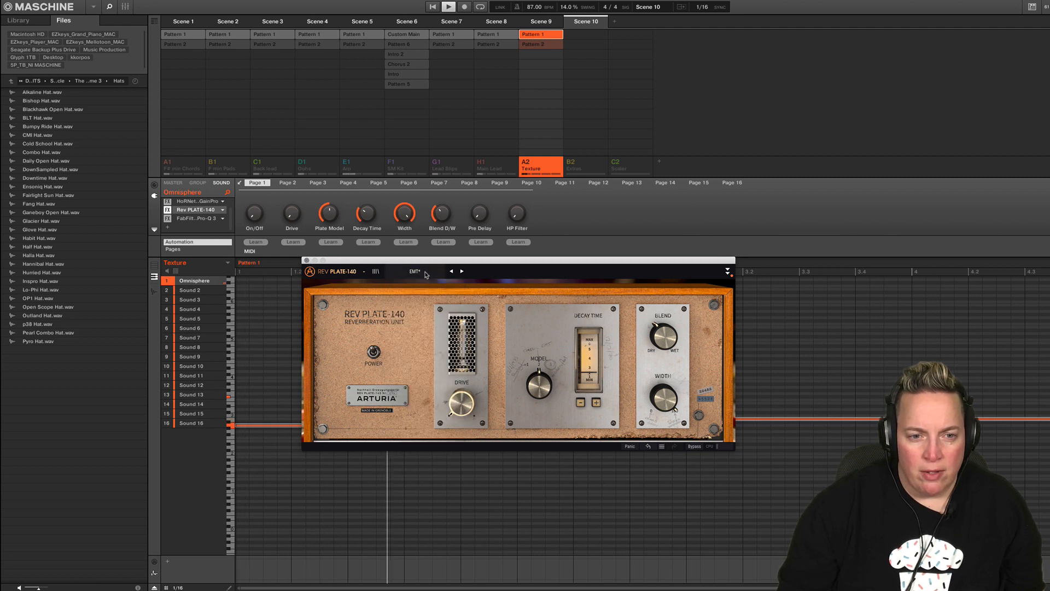
pyautogui.click(461, 272)
pyautogui.click(462, 271)
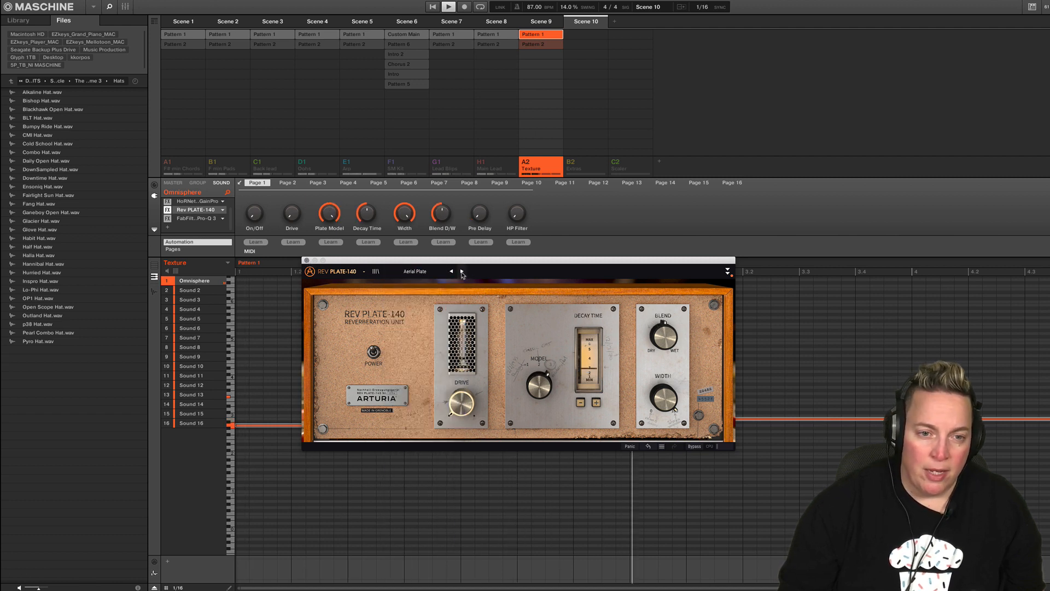
pyautogui.click(462, 271)
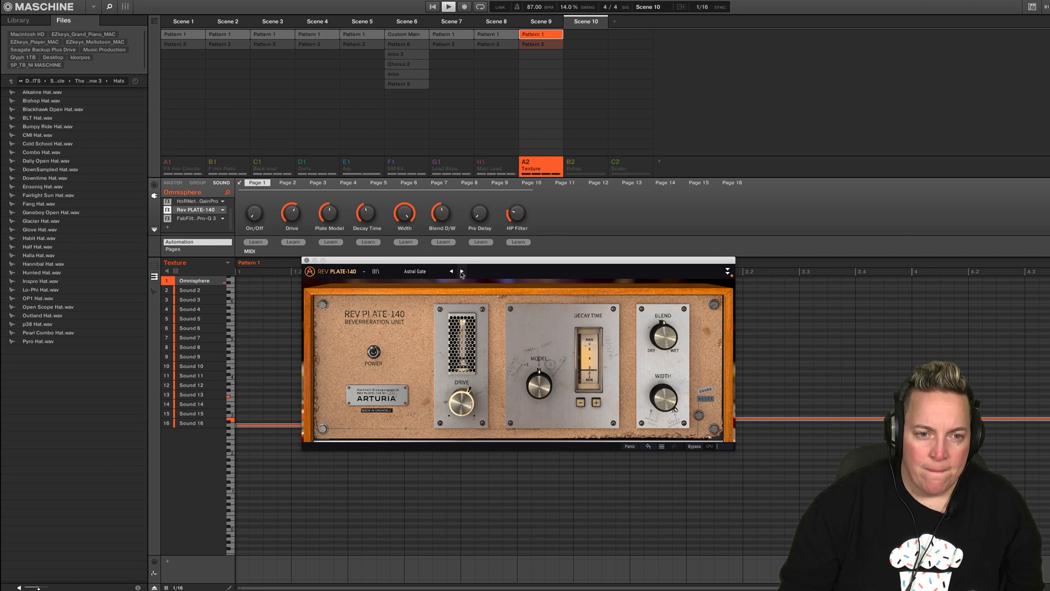
pyautogui.click(462, 272)
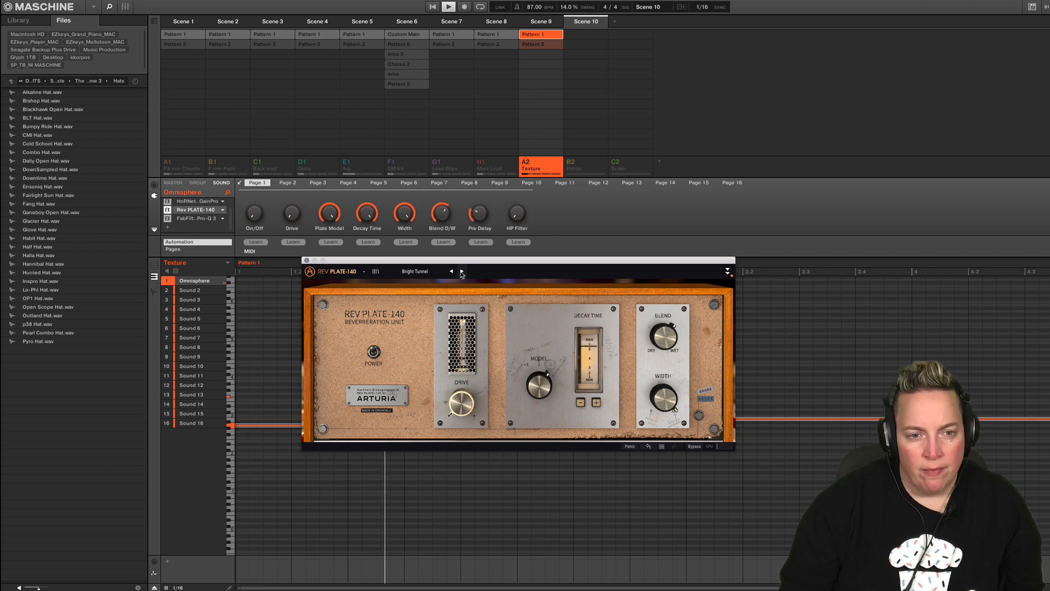
pyautogui.click(462, 272)
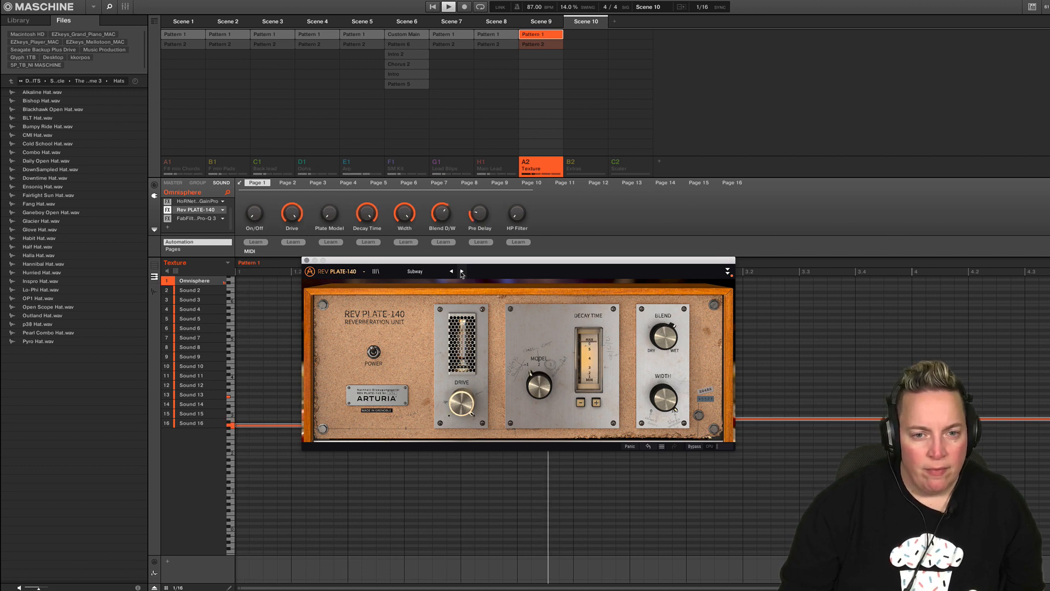
# - Compare the Texture sound with Rev PLATE-140 bypassed and active, then close its editor
pyautogui.click(167, 211)
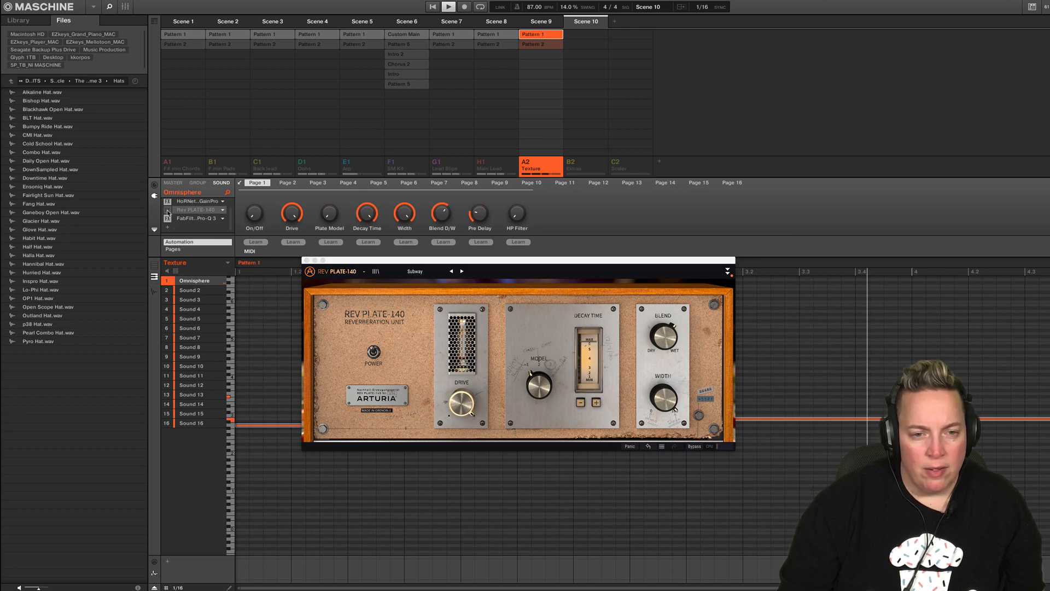
pyautogui.click(168, 210)
pyautogui.click(308, 261)
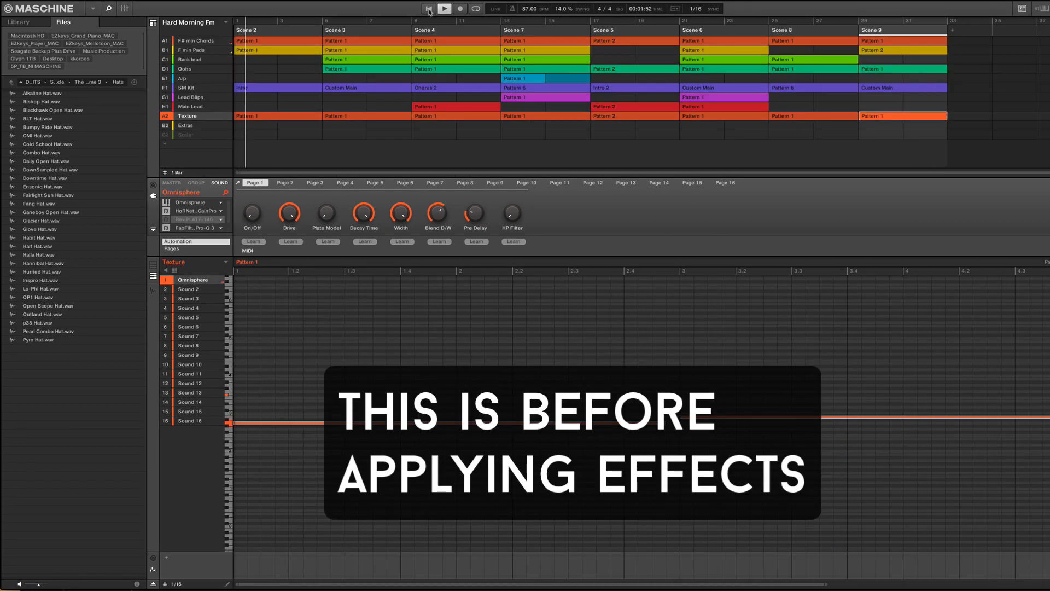
# - Show the group-level effect chain of the SM Kit while the song plays without the new effects
pyautogui.click(189, 88)
pyautogui.click(196, 183)
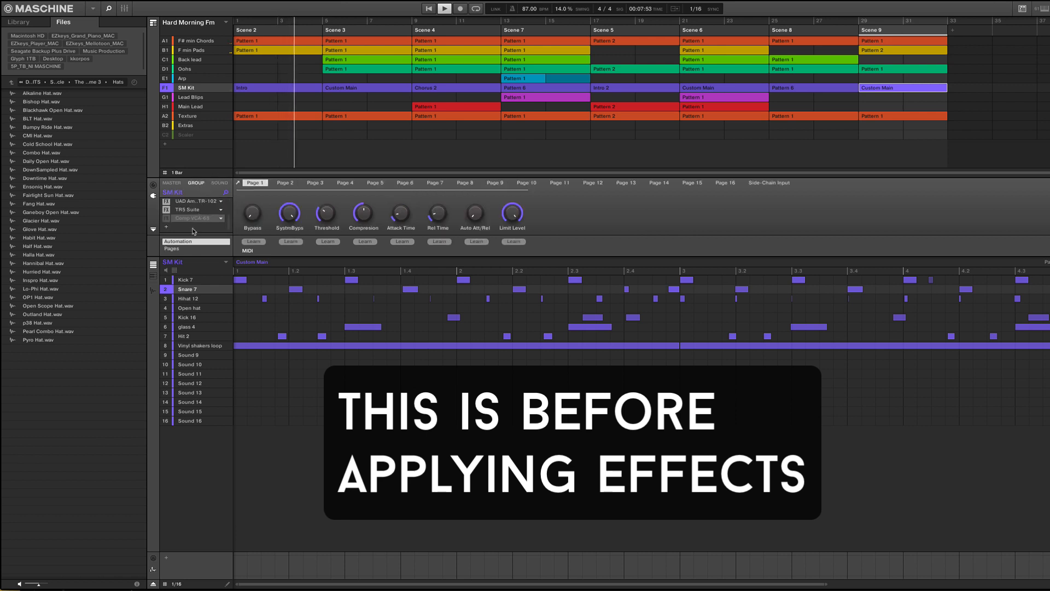
pyautogui.scroll(1, 230, 216)
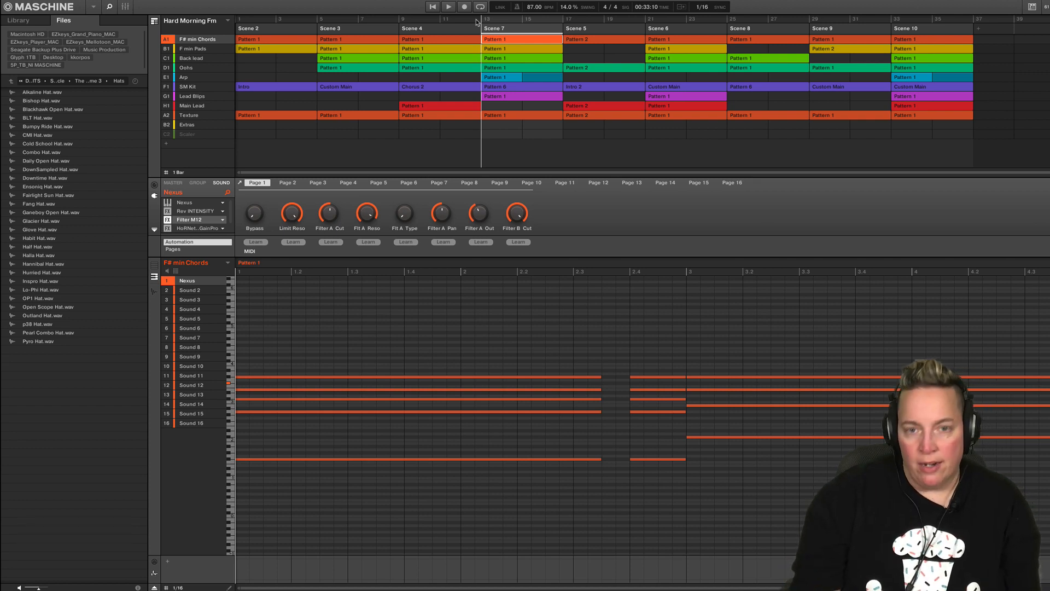
# - Play the song from Scene 7, then switch to Safari and show the start of Arturia's FX Collection page
pyautogui.press('space')
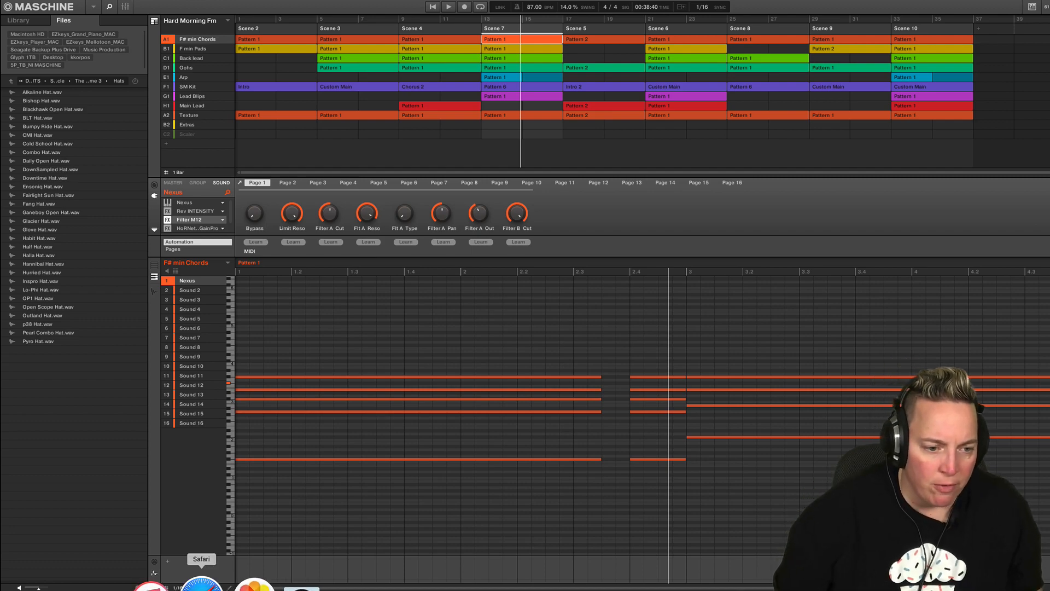
pyautogui.click(211, 583)
pyautogui.scroll(15, 284, 291)
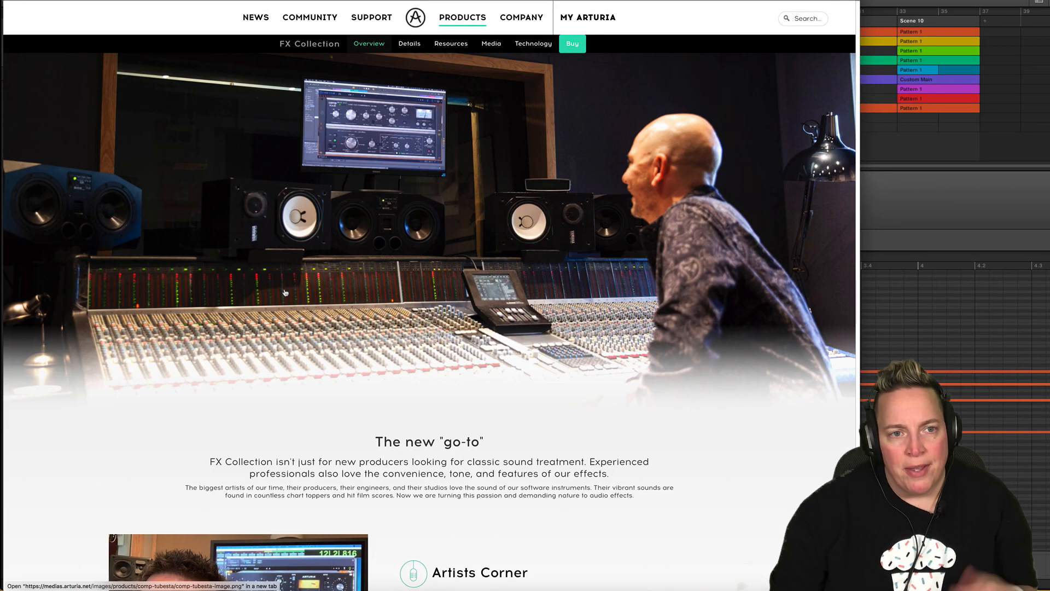
pyautogui.scroll(20, 284, 292)
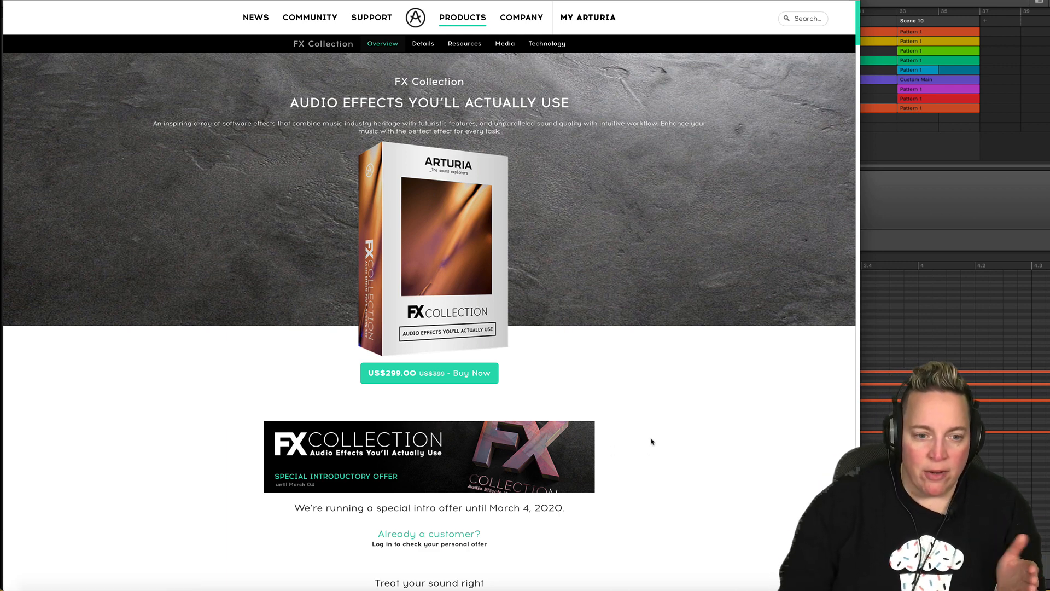
# - Review the effect categories on the FX Collection page: compressors, delays, reverbs, preamps and filters
pyautogui.scroll(-12, 651, 442)
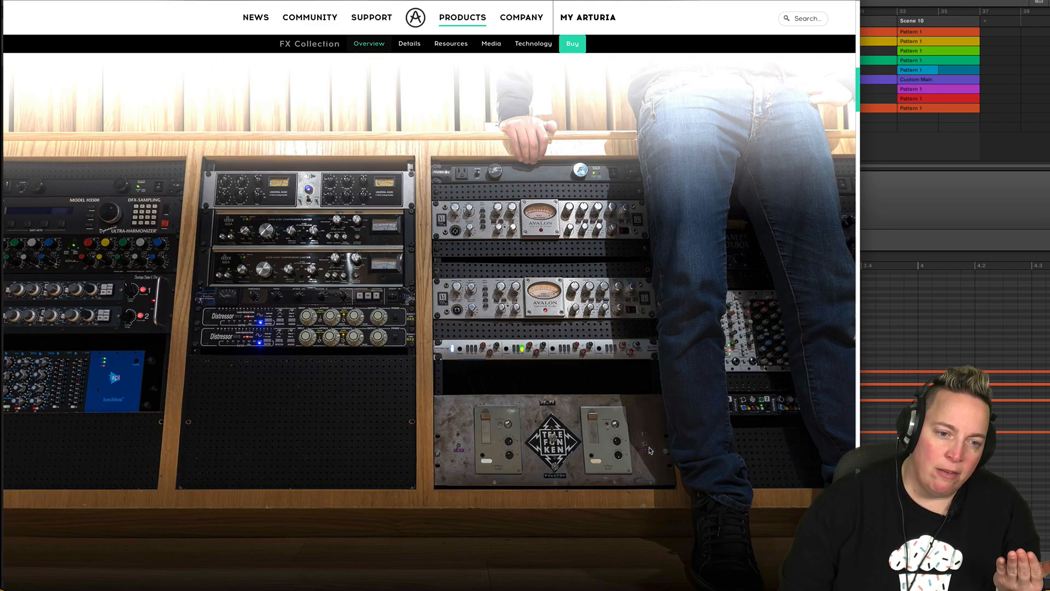
pyautogui.scroll(-10, 650, 450)
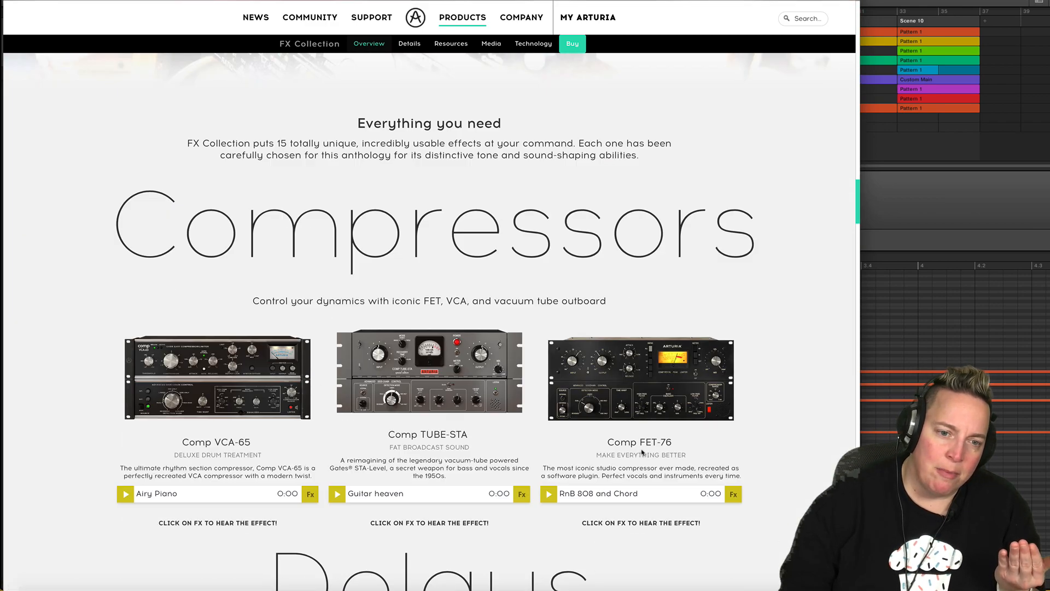
pyautogui.scroll(-15, 643, 452)
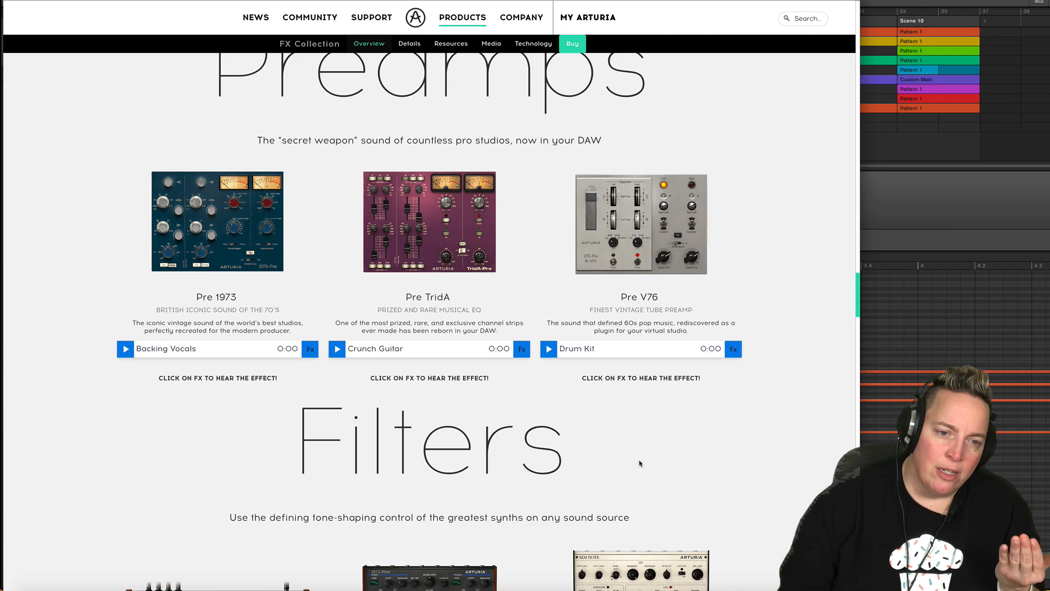
pyautogui.scroll(-5, 640, 463)
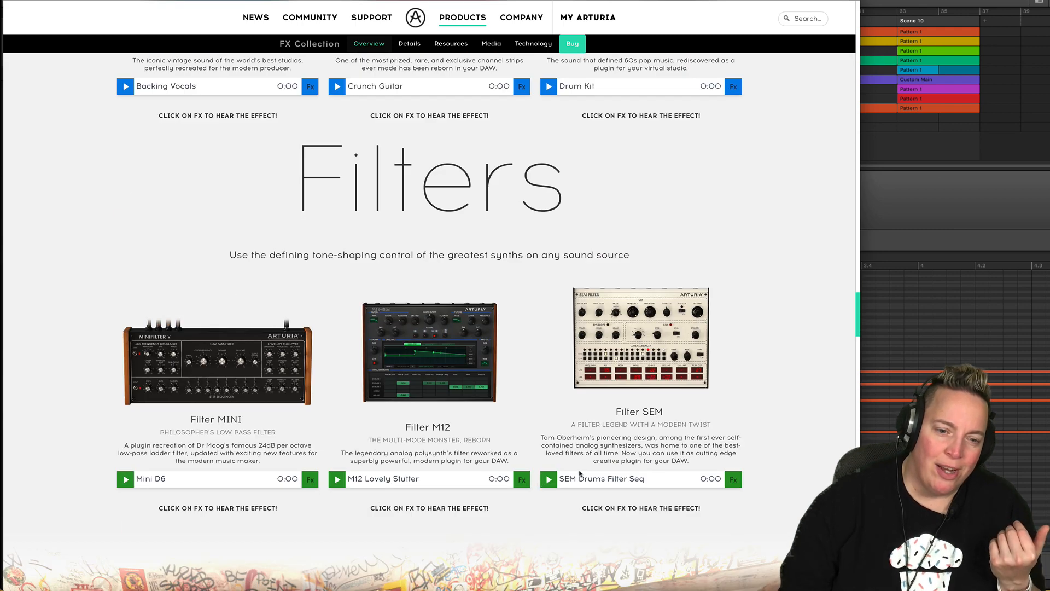
pyautogui.scroll(6, 581, 474)
pyautogui.scroll(-2, 547, 460)
pyautogui.scroll(6, 523, 443)
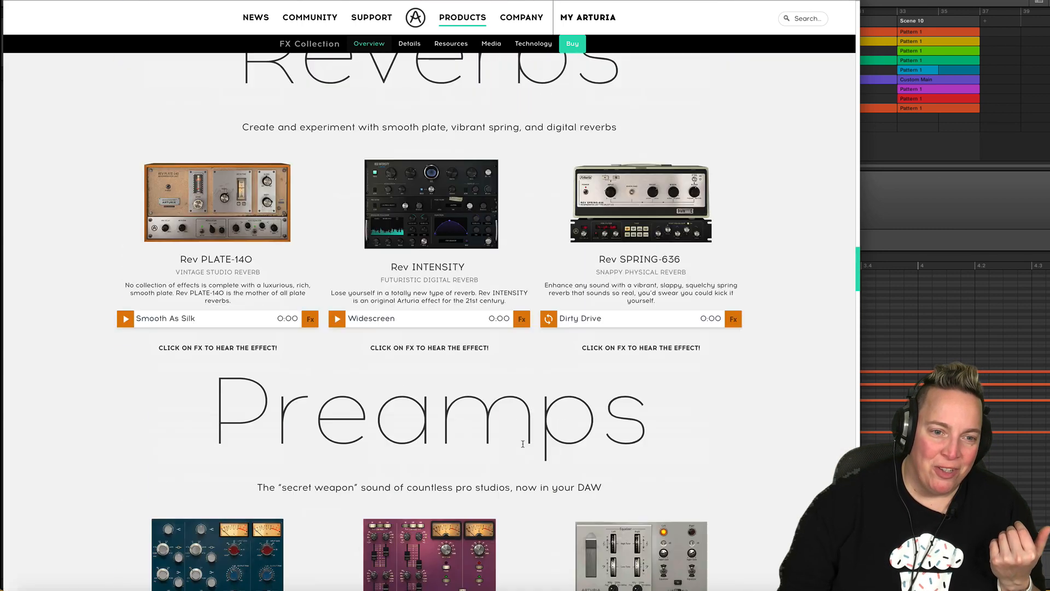
pyautogui.scroll(15, 505, 444)
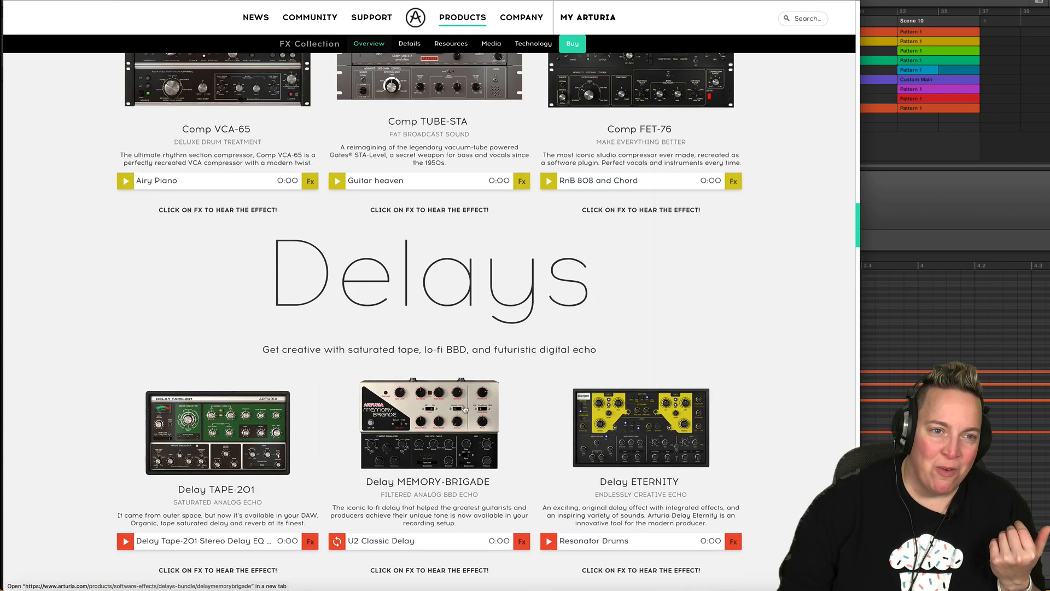
pyautogui.scroll(1, 461, 354)
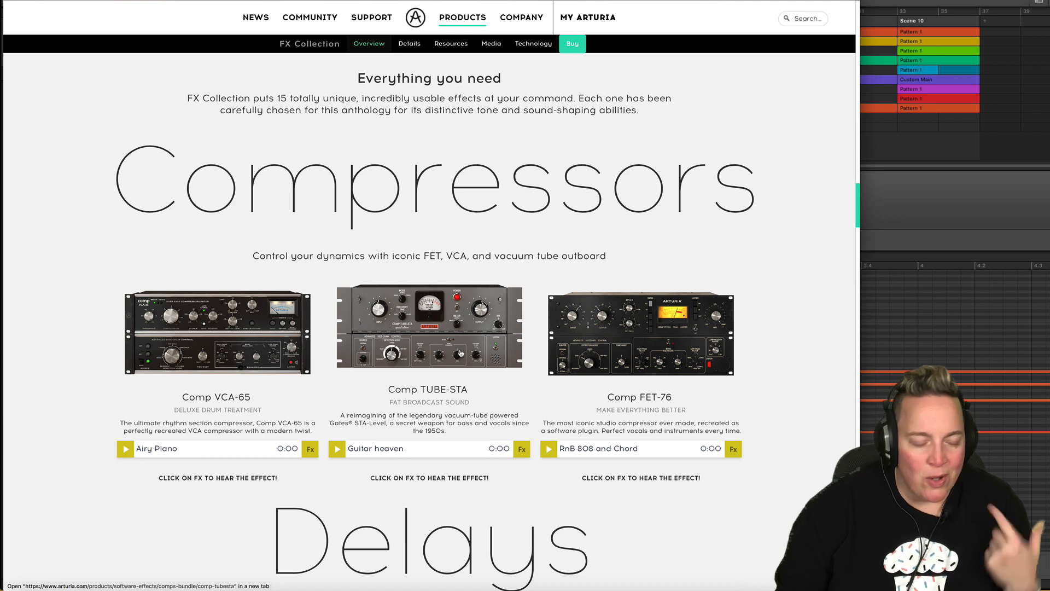
# - Preview the Comp VCA-65 Airy Piano demo, switching its effect on during playback
pyautogui.click(126, 451)
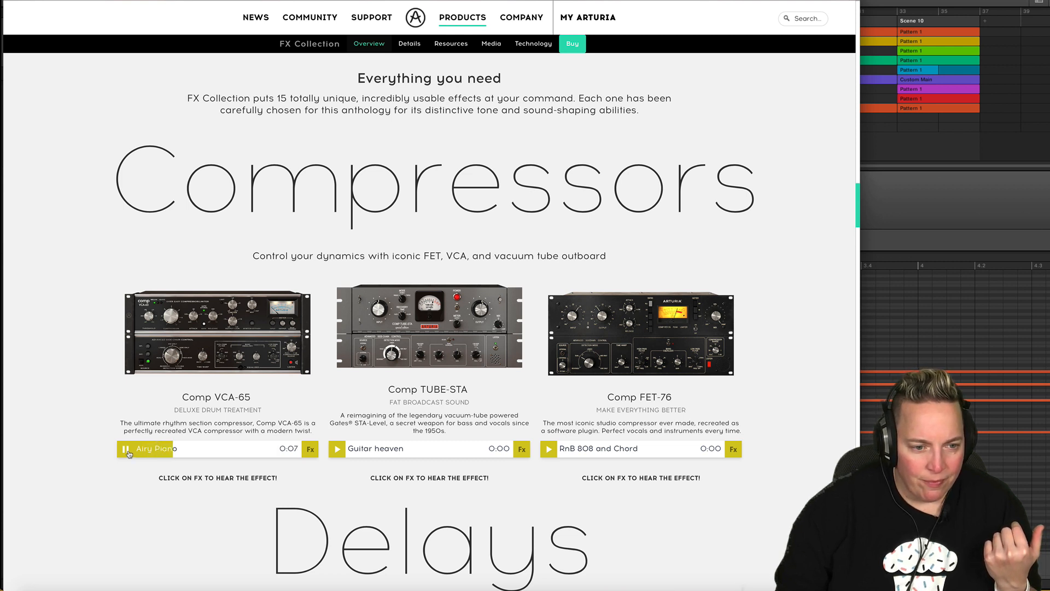
pyautogui.click(310, 453)
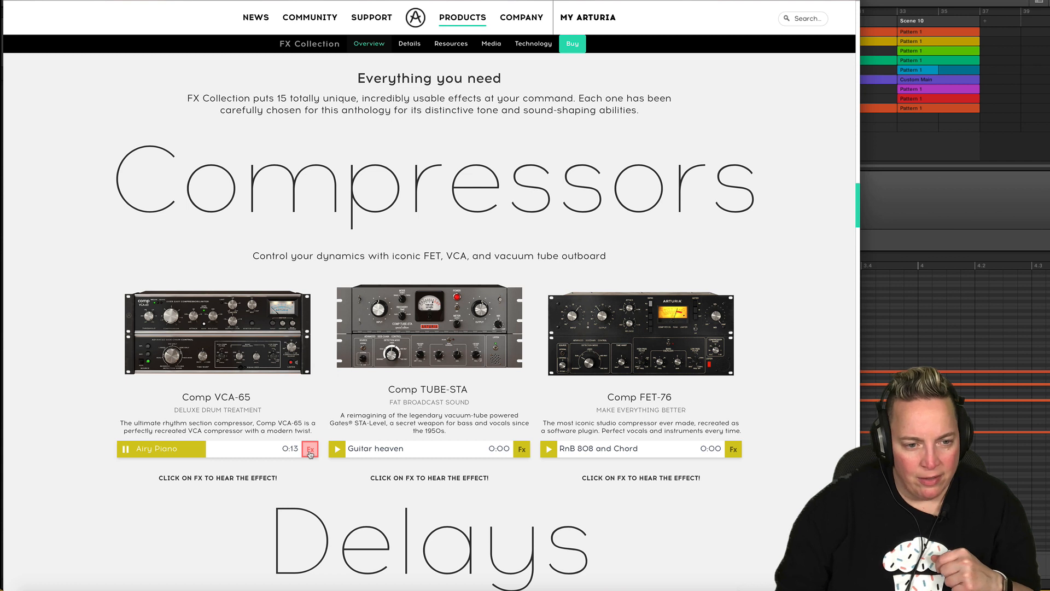
pyautogui.click(127, 451)
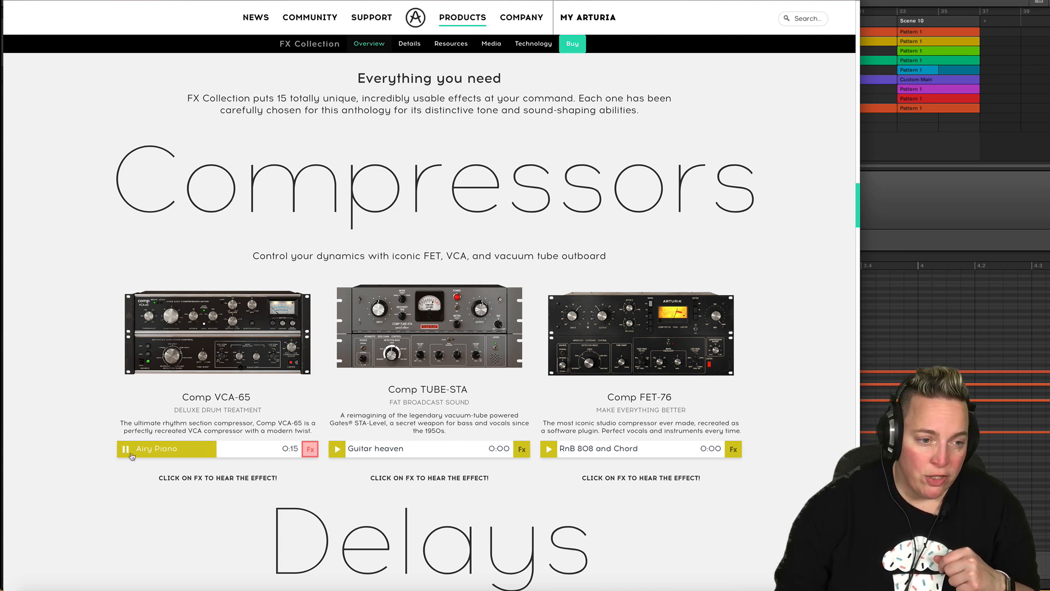
# - Preview the Comp TUBE-STA Guitar heaven demo with its effect switched on, then stop it
pyautogui.click(337, 448)
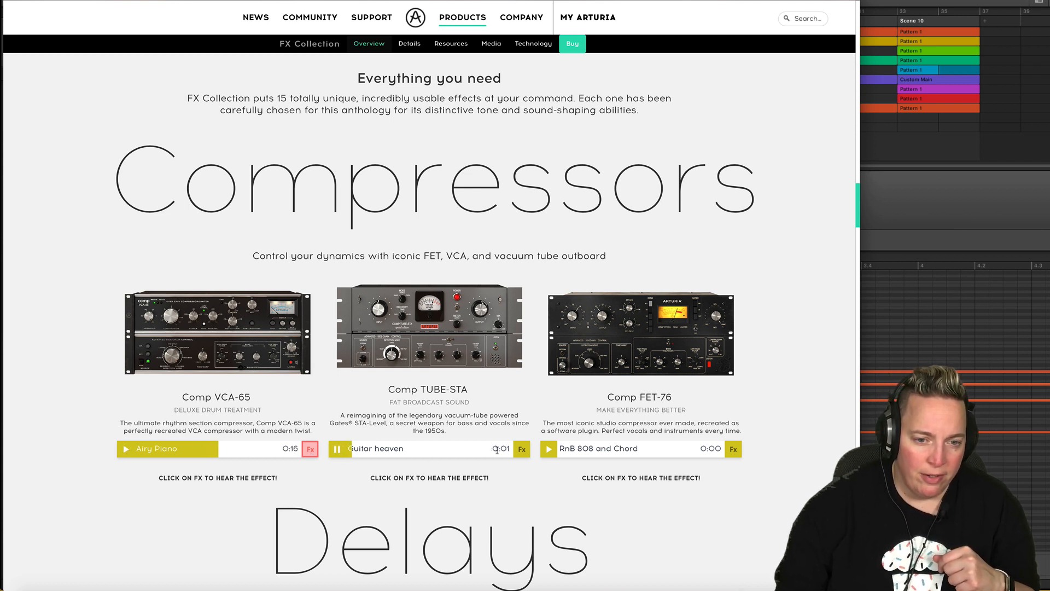
pyautogui.click(522, 449)
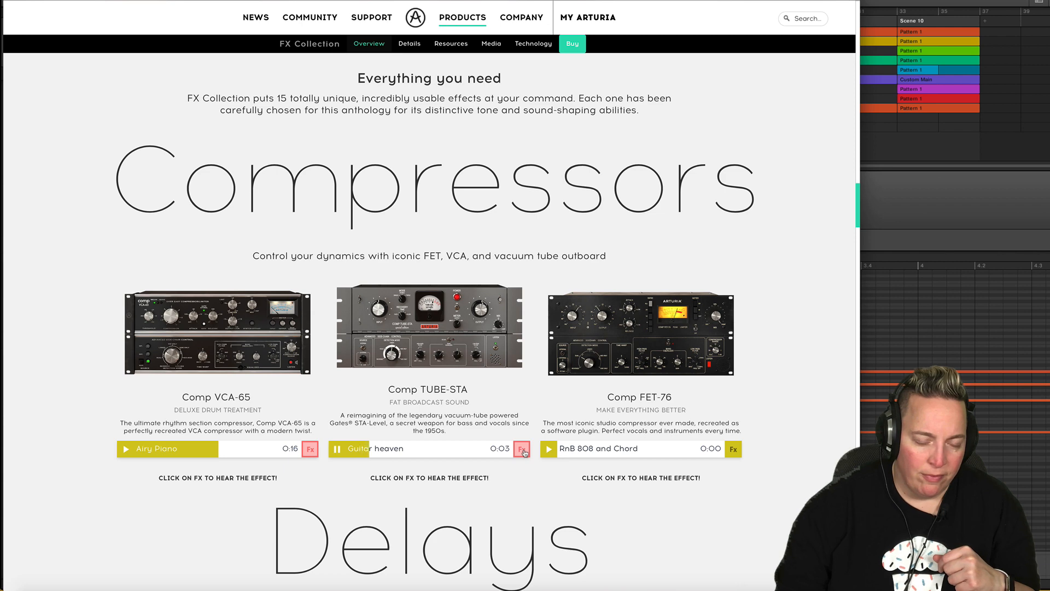
pyautogui.click(338, 449)
pyautogui.scroll(-4, 339, 454)
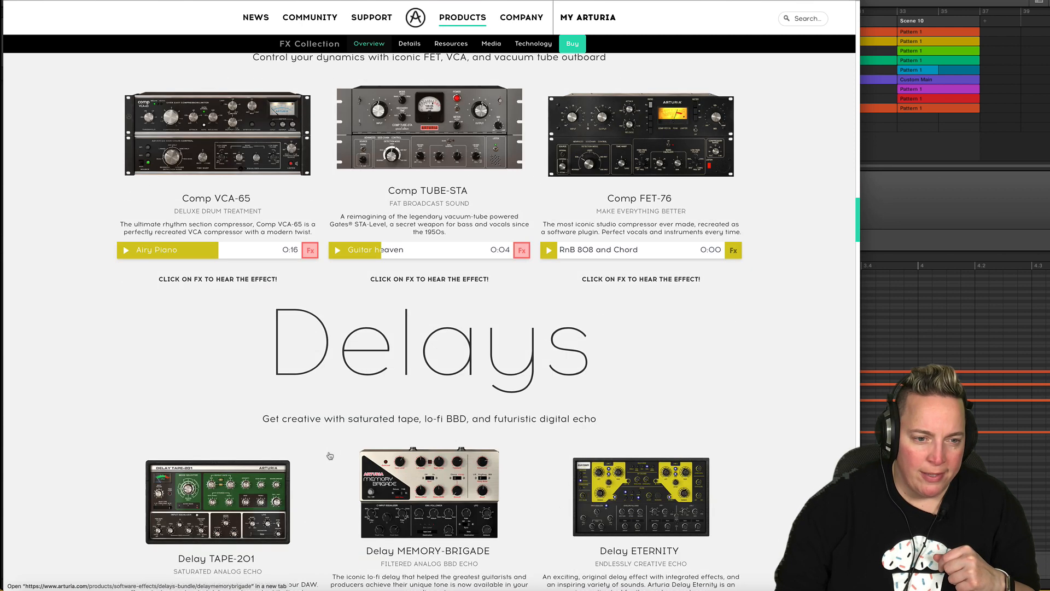
# - Preview the Delay TAPE-201 demo briefly, followed by the Delay ETERNITY Resonator Drums demo with its effect switched on
pyautogui.scroll(-5, 328, 458)
pyautogui.click(126, 354)
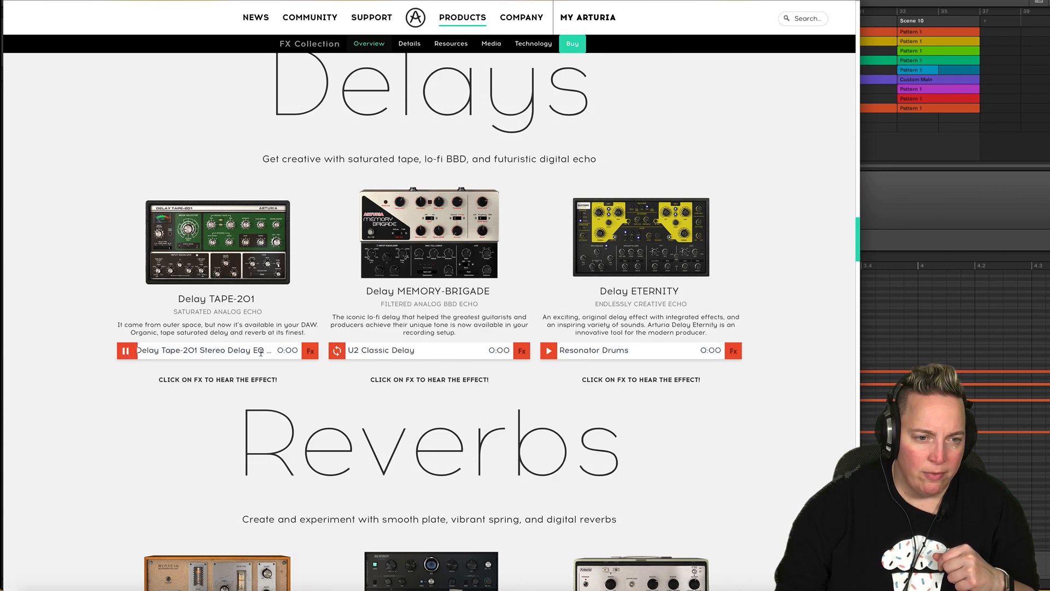
pyautogui.click(127, 355)
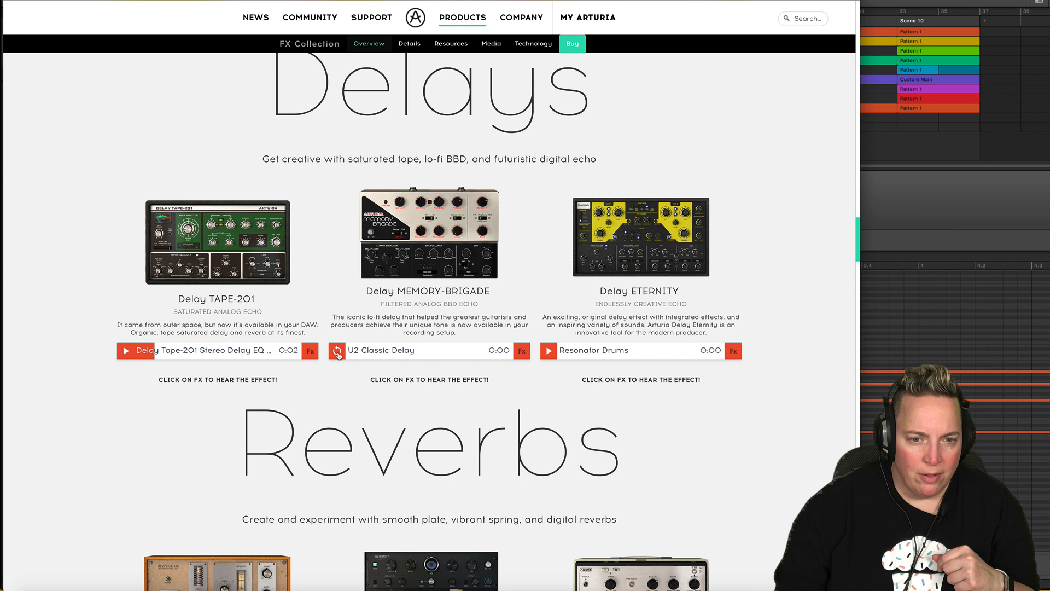
pyautogui.click(550, 353)
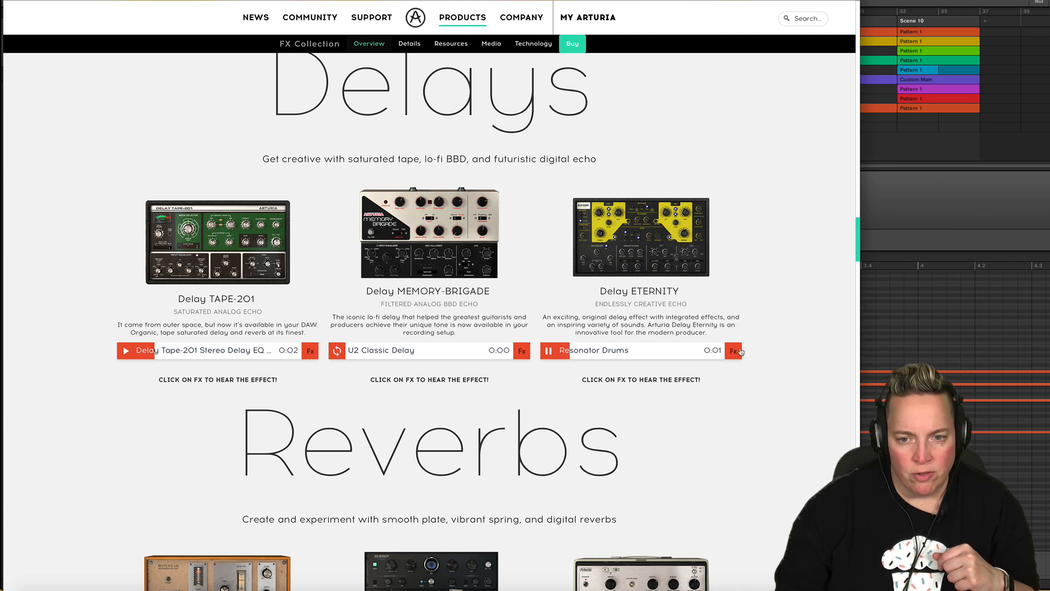
pyautogui.click(548, 351)
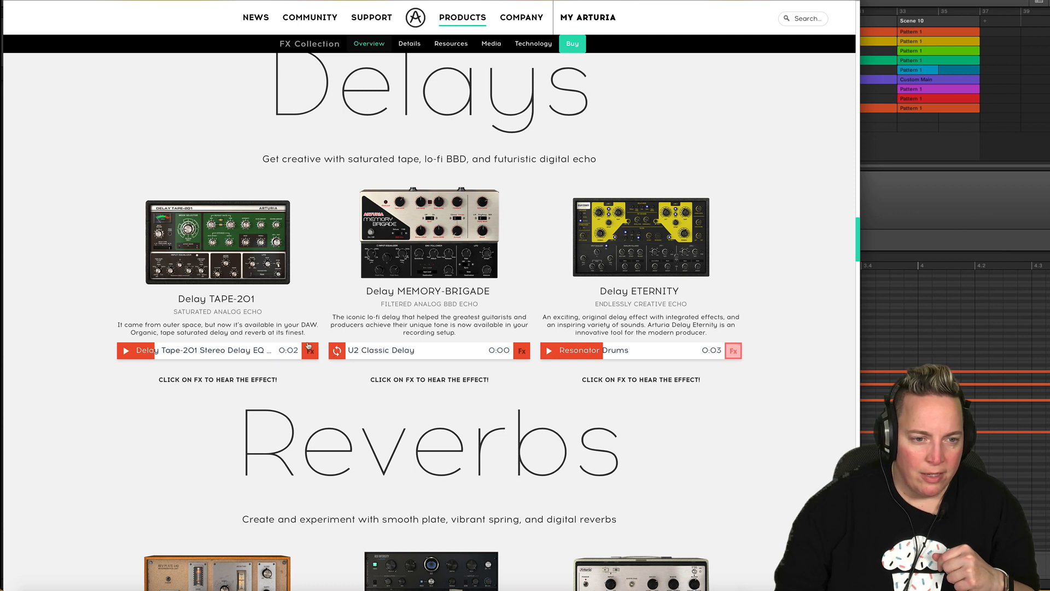
# - Resume the Delay TAPE-201 Stereo Delay demo, toggle its effect during playback, and pause it
pyautogui.click(126, 351)
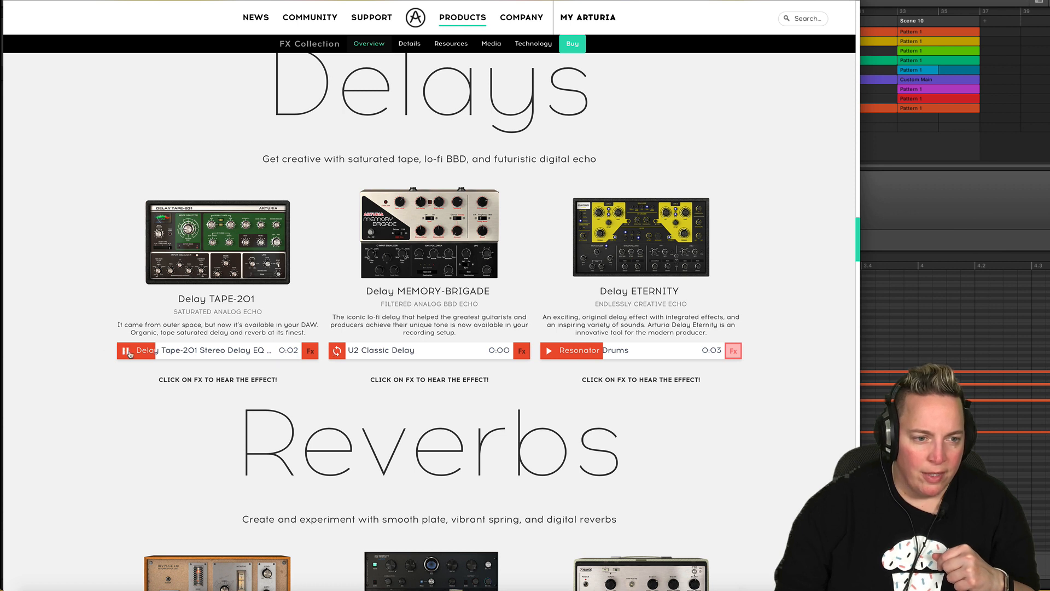
pyautogui.click(310, 352)
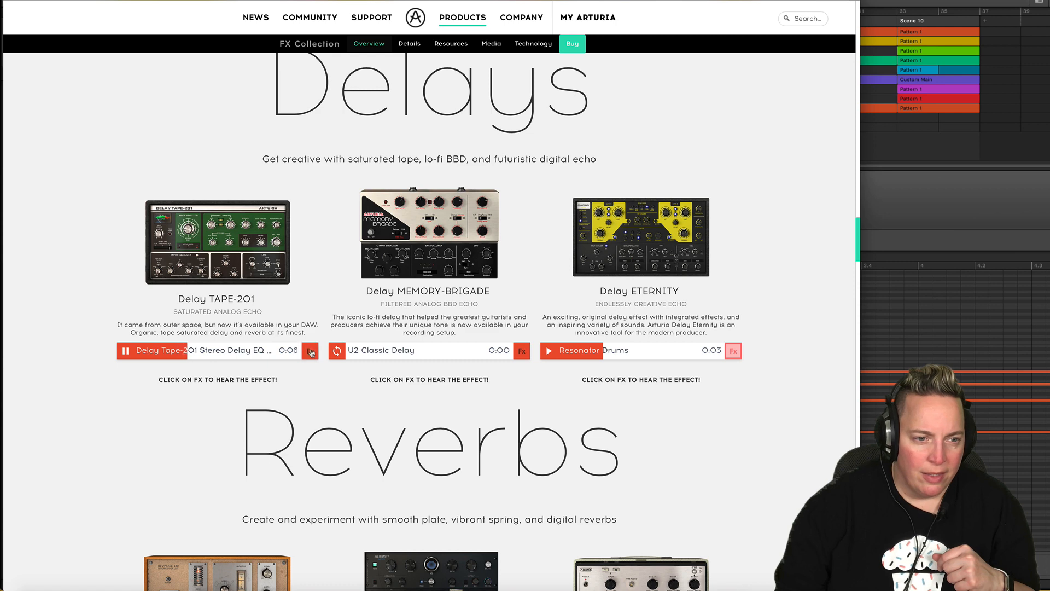
pyautogui.click(126, 352)
# - Preview the Rev PLATE-140 Smooth As Silk demo with its effect switched on, and pause it
pyautogui.scroll(-5, 167, 361)
pyautogui.scroll(-3, 167, 362)
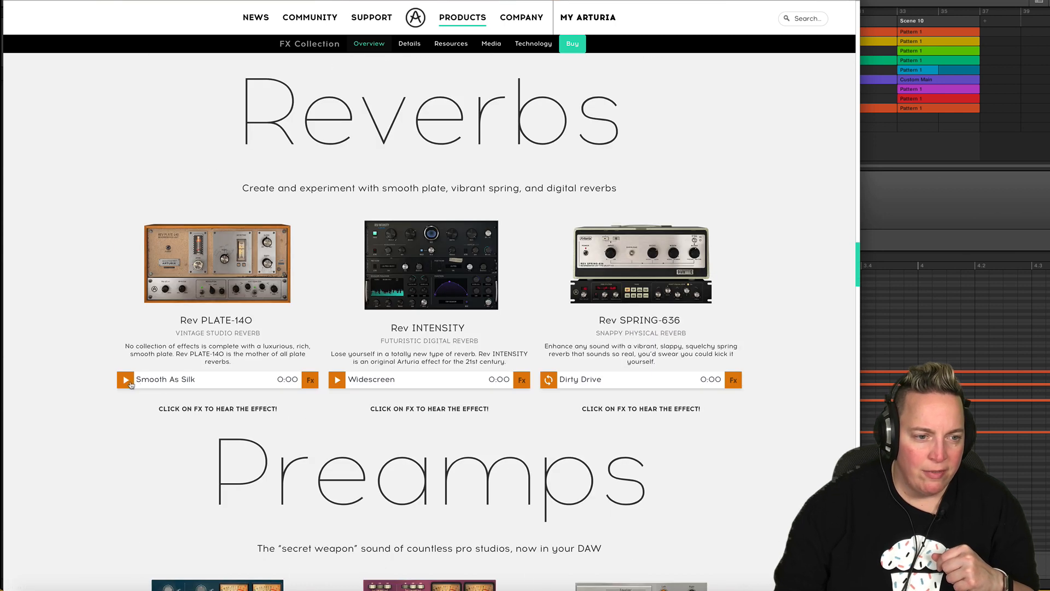
pyautogui.click(126, 379)
pyautogui.click(310, 381)
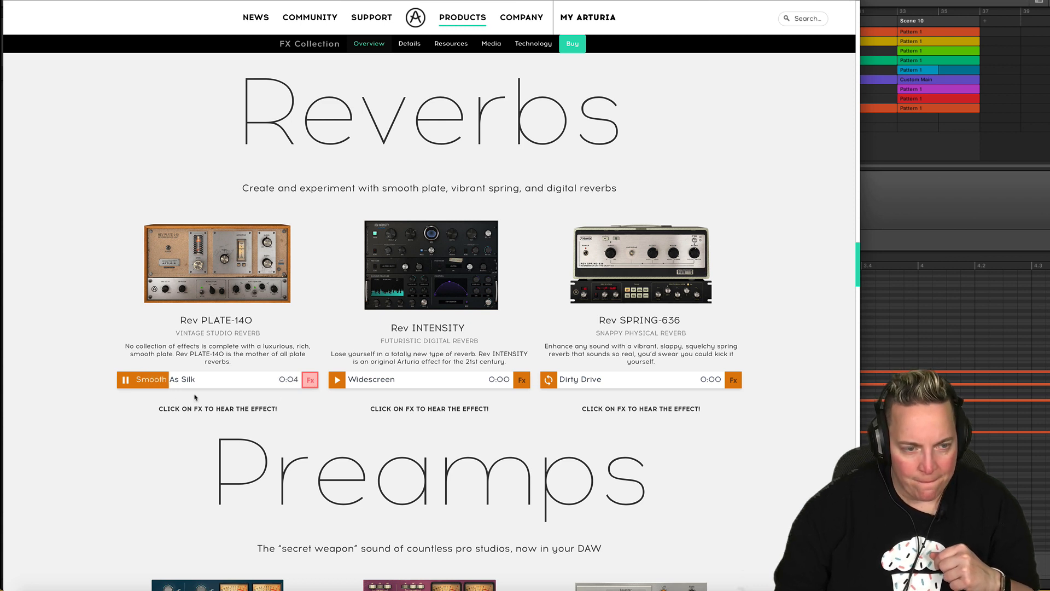
pyautogui.click(127, 383)
# - Preview the Rev INTENSITY Widescreen demo with its effect switched on, and pause it
pyautogui.click(336, 382)
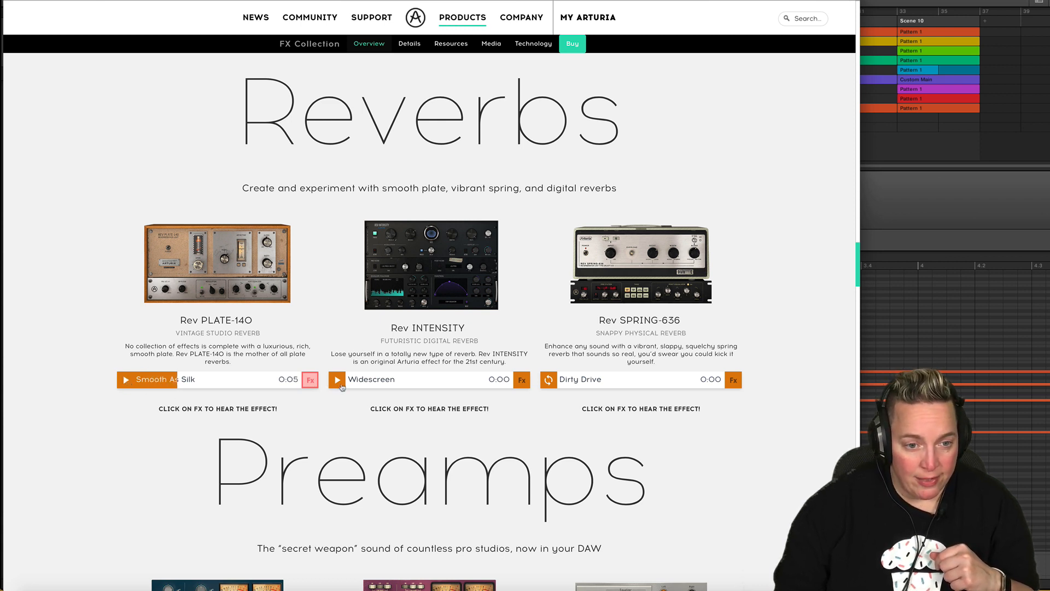
pyautogui.click(519, 382)
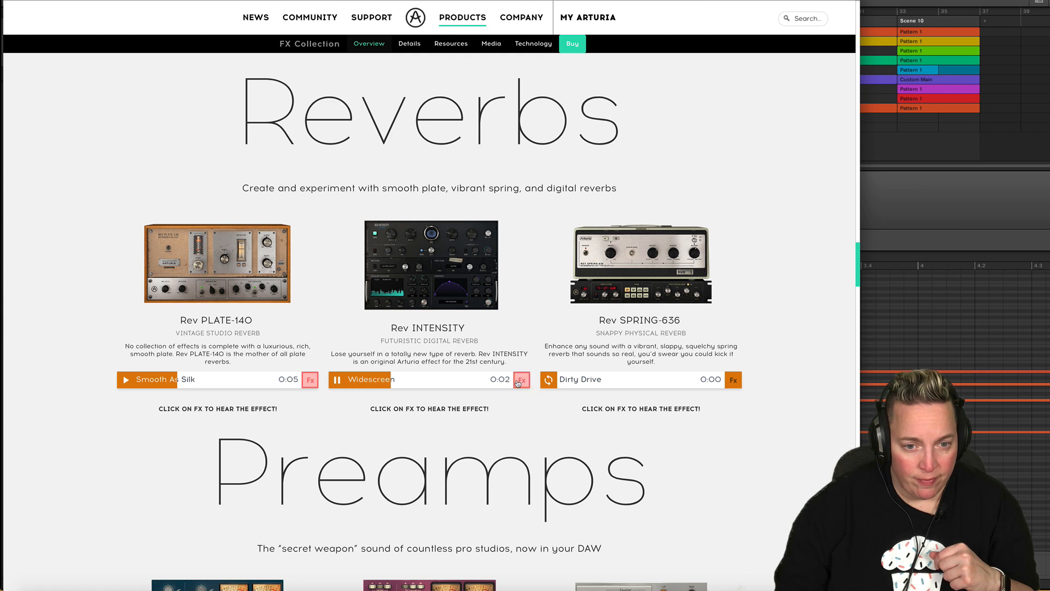
pyautogui.click(338, 381)
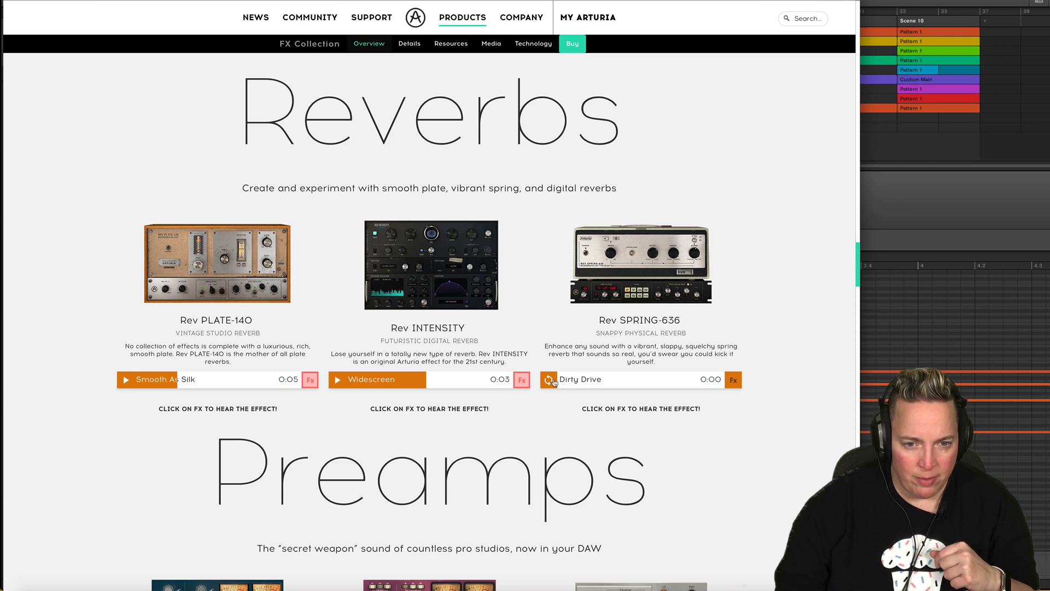
# - Go past the preamps to the filters and briefly preview the Filter MINI Mini D6 demo without its effect
pyautogui.scroll(-2, 551, 355)
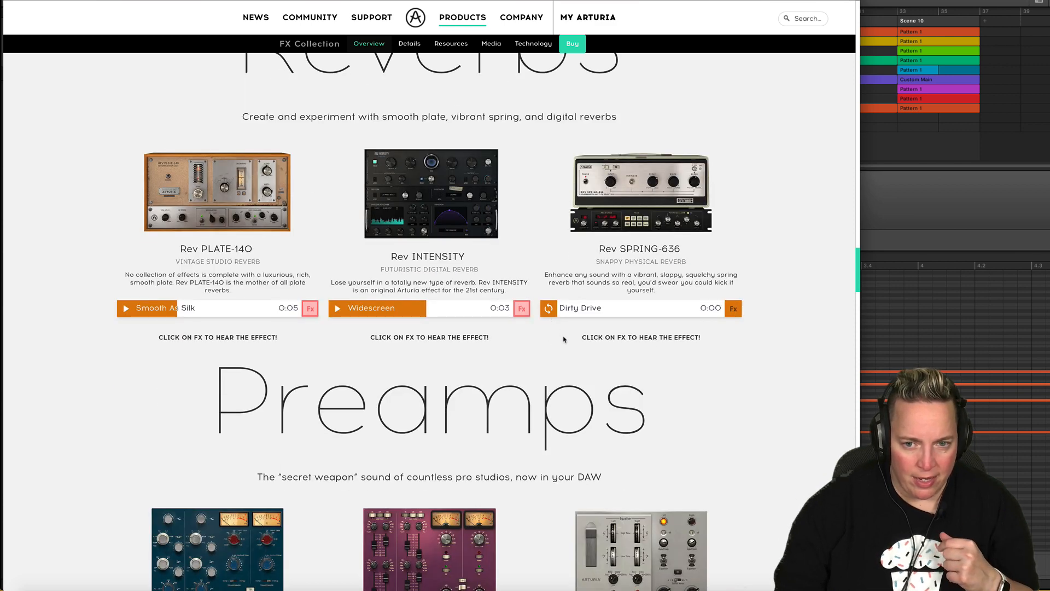
pyautogui.scroll(-10, 549, 324)
pyautogui.scroll(-3, 491, 372)
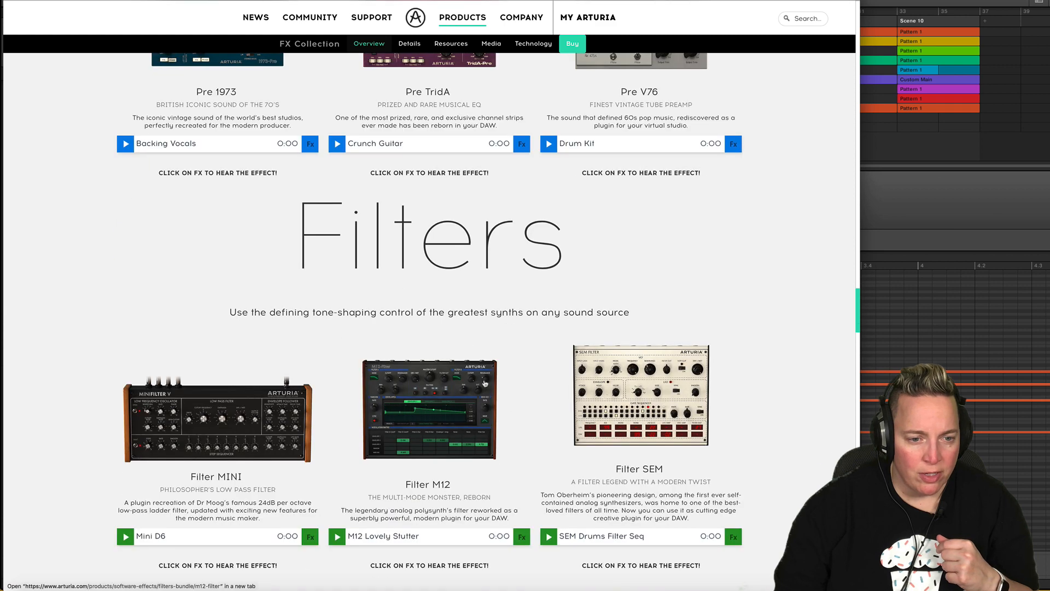
pyautogui.click(128, 519)
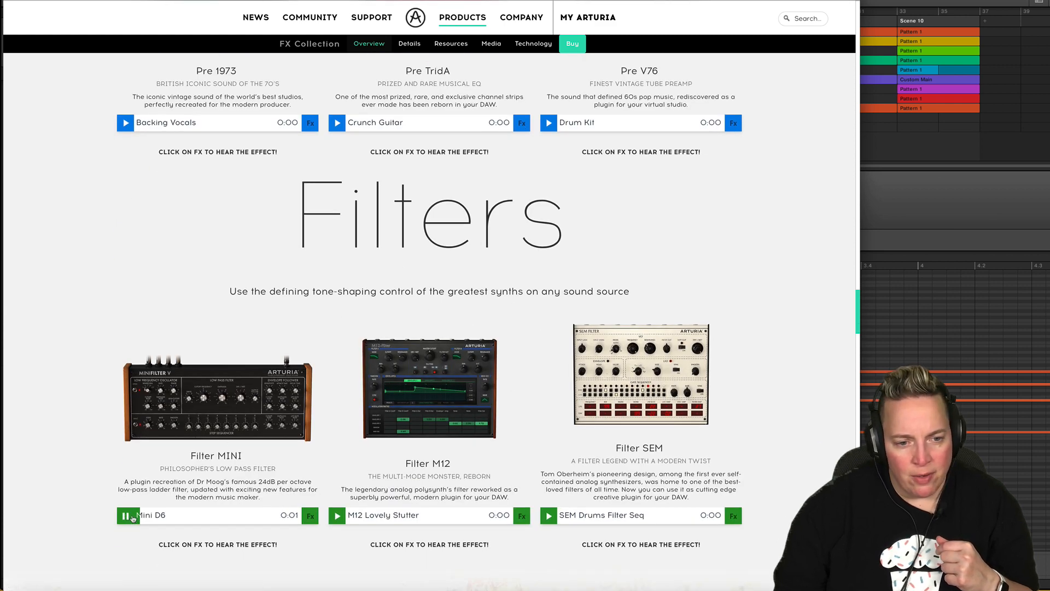
pyautogui.click(127, 516)
# - Preview the Filter M12 Lovely Stutter demo with its effect switched on, and pause it
pyautogui.click(337, 515)
pyautogui.click(523, 517)
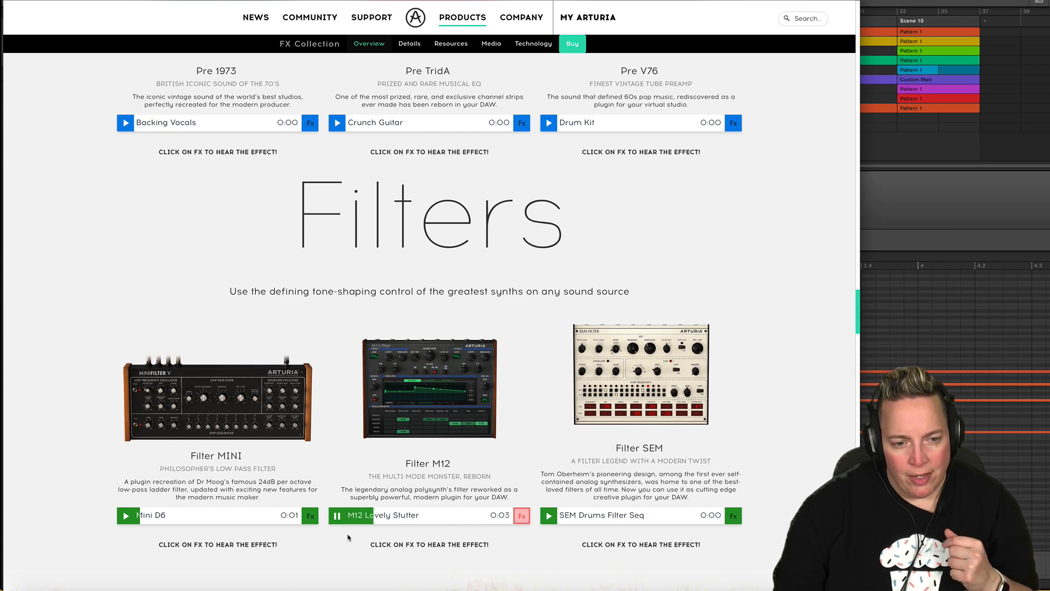
pyautogui.click(337, 516)
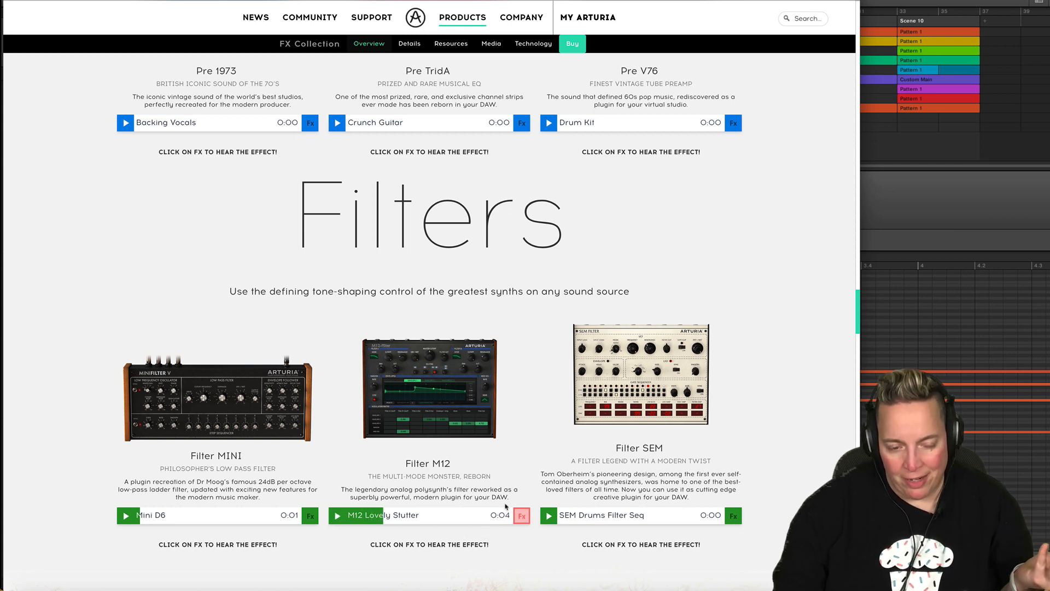
# - Preview the Filter SEM Drums Filter Seq demo, switching its effect on during playback, and pause it
pyautogui.scroll(-2, 443, 496)
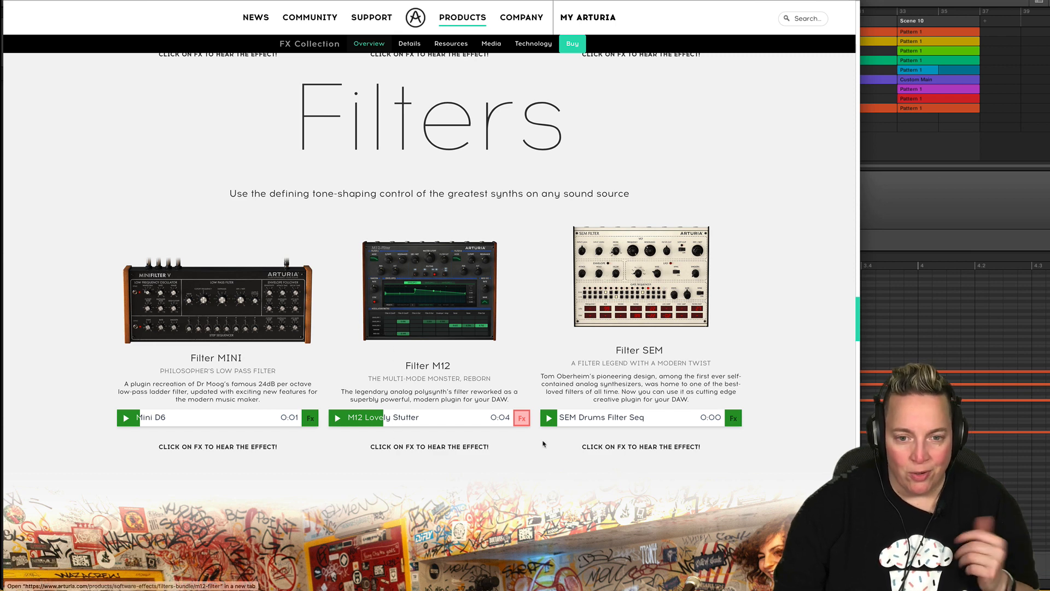
pyautogui.click(548, 417)
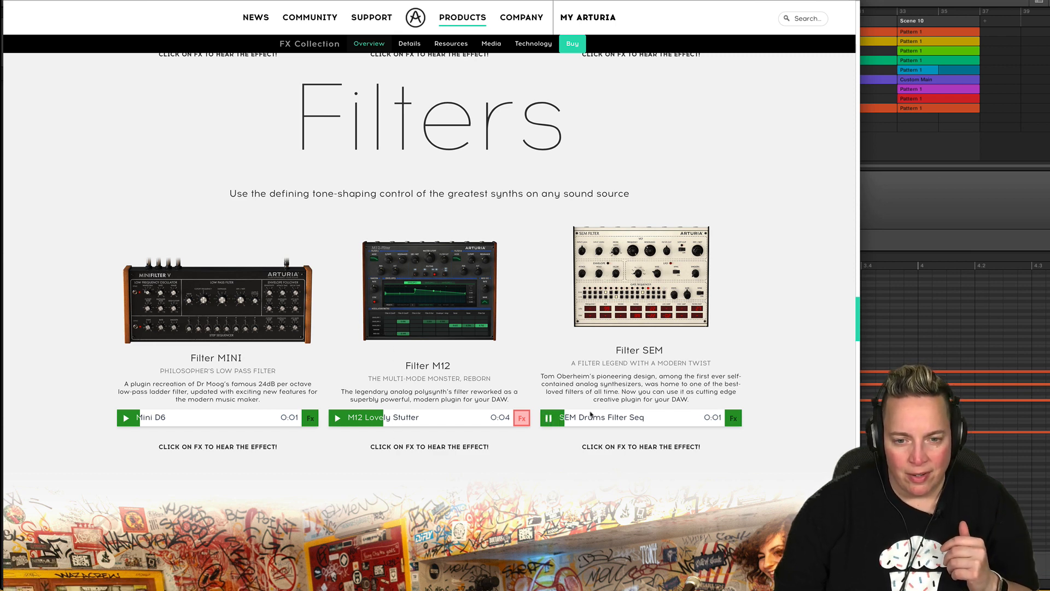
pyautogui.click(733, 418)
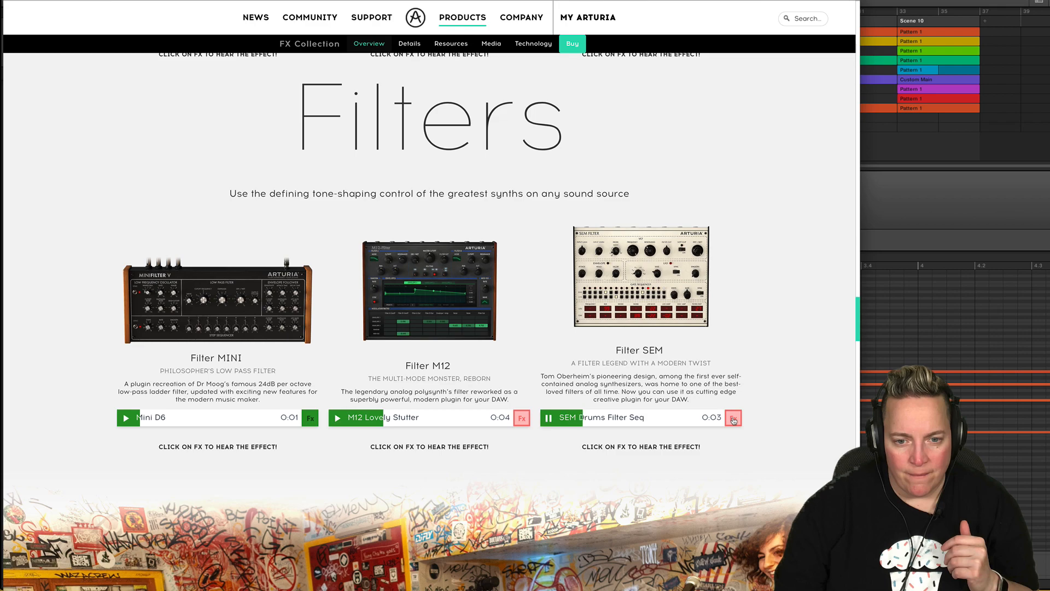
pyautogui.click(549, 418)
# - Return to the start of the FX Collection page to show the product box and introductory offer
pyautogui.scroll(-2, 545, 430)
pyautogui.scroll(20, 545, 429)
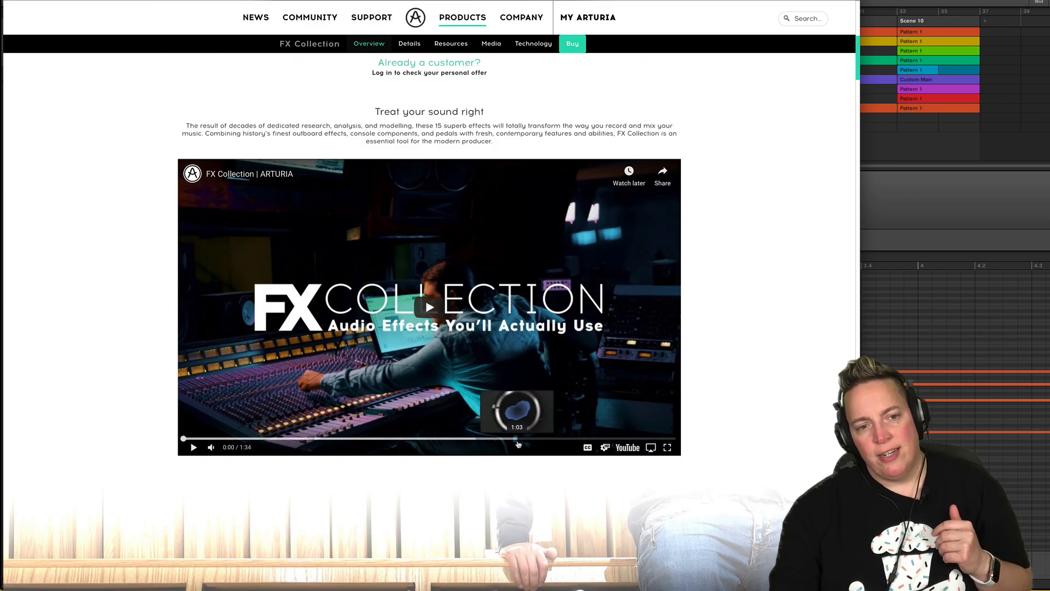
pyautogui.scroll(10, 528, 434)
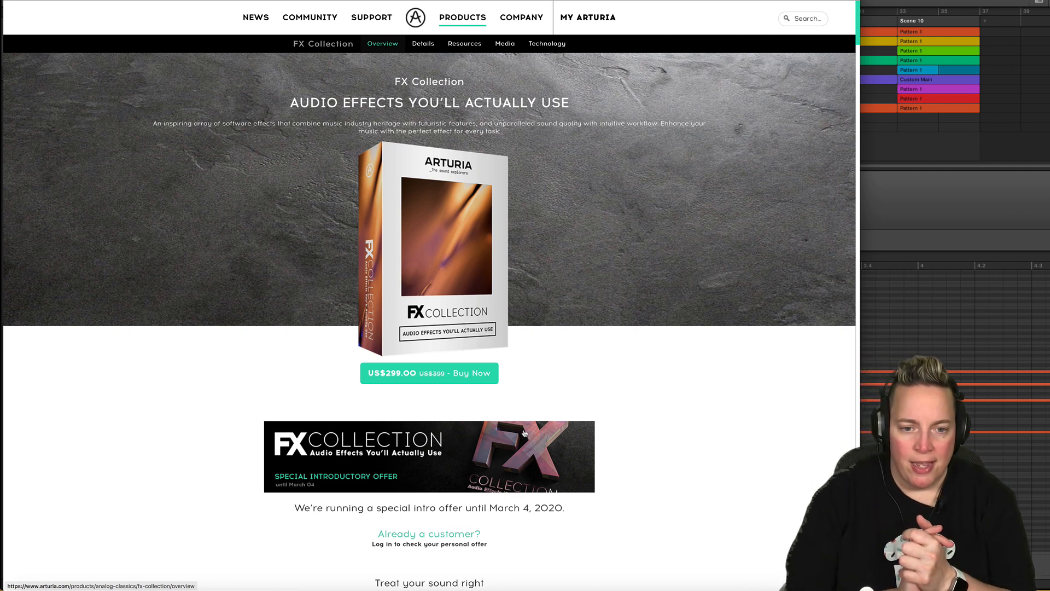